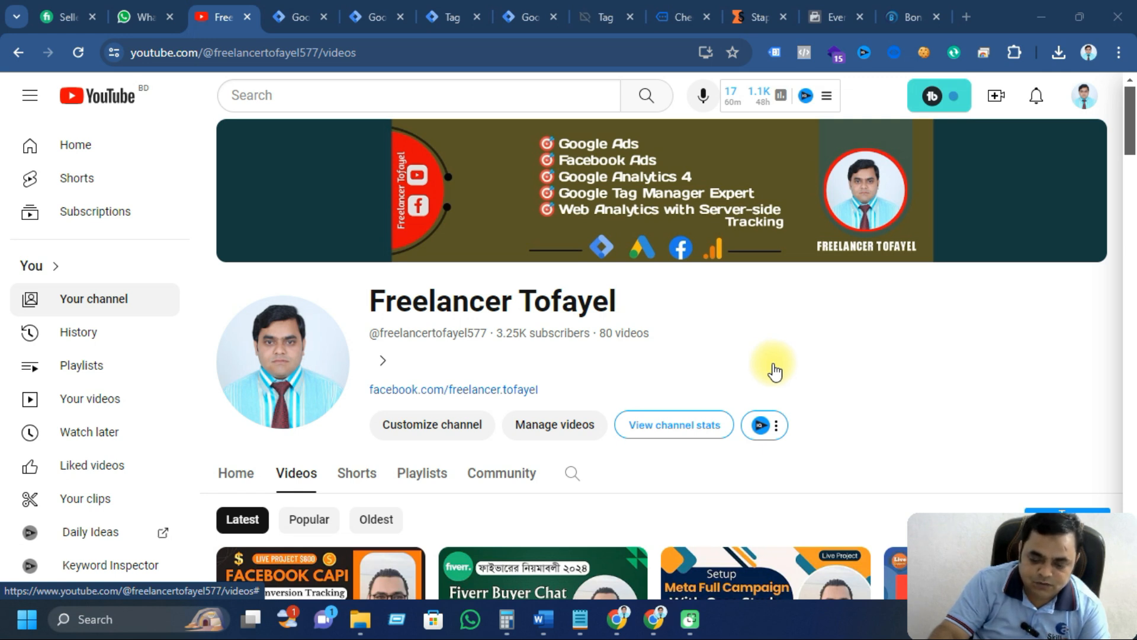
Step: Open the bondhon.shop storefront and look over its home page down to the Deals Of The Day section
left_click(912, 17)
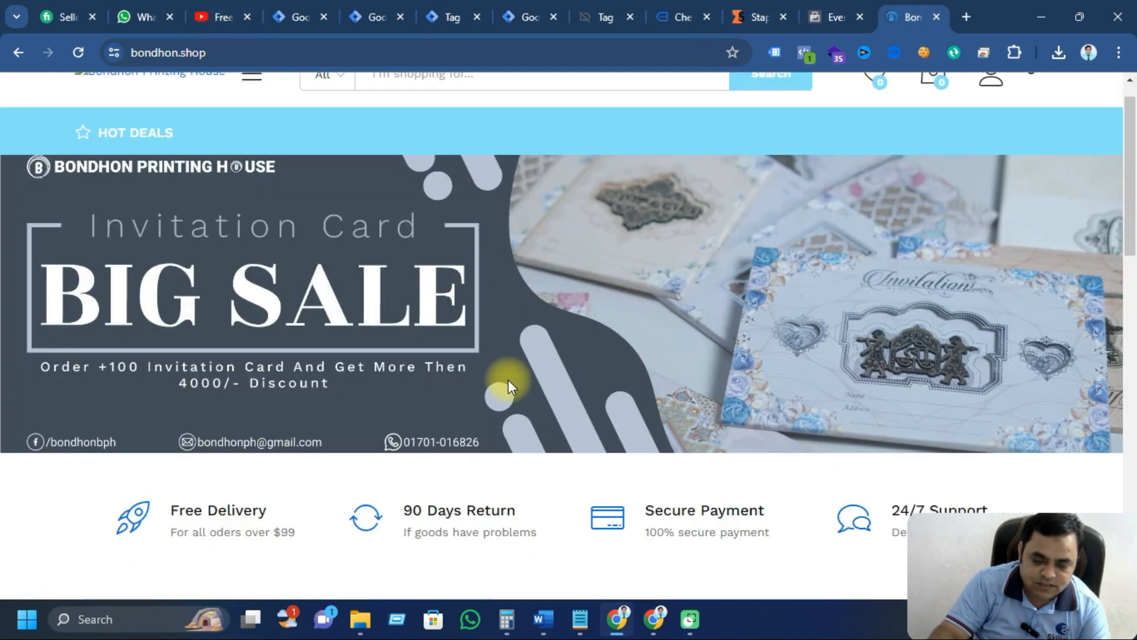
scroll(509, 381, "down", 5)
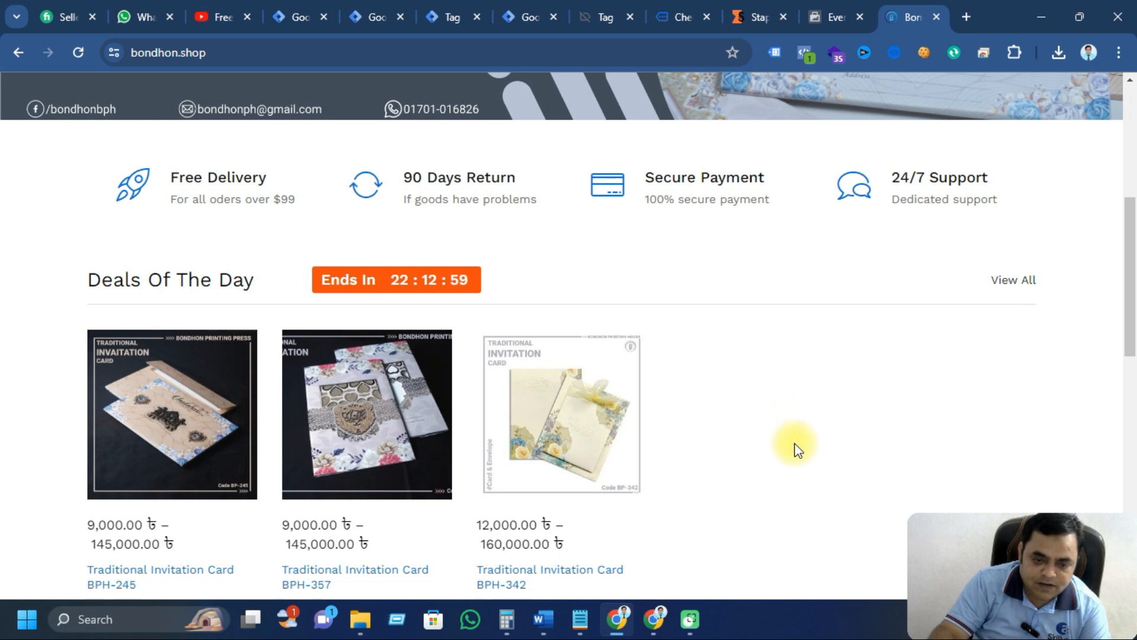
scroll(800, 433, "up", 4)
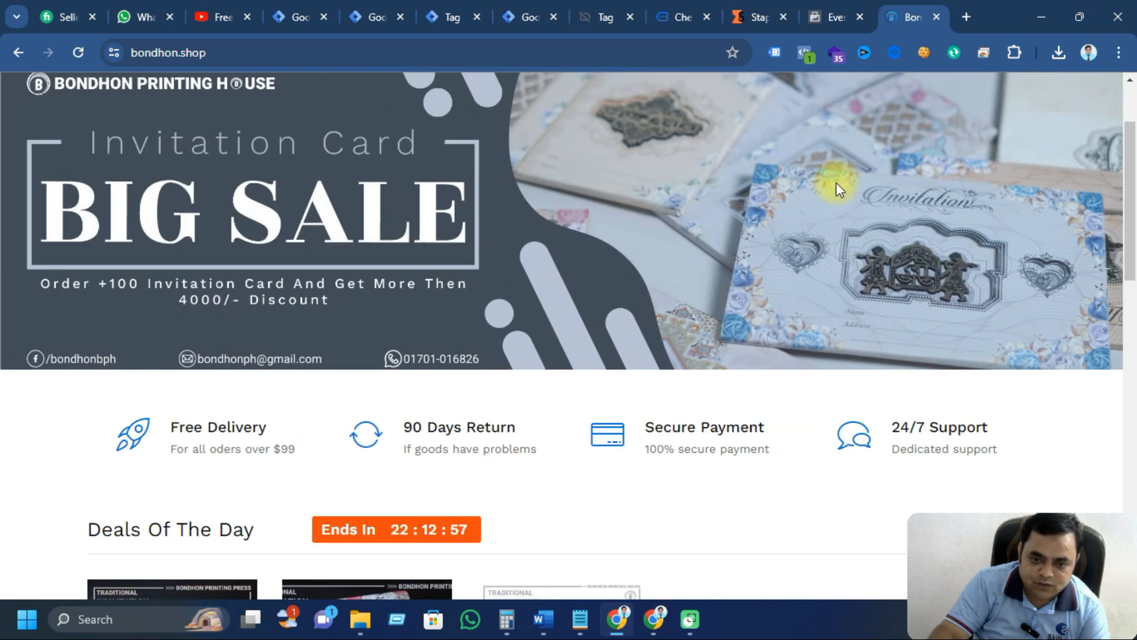
Step: Check the shop's technologies with Wappalyzer and its pixel with Meta Pixel Helper, and look over the home page again
left_click(837, 53)
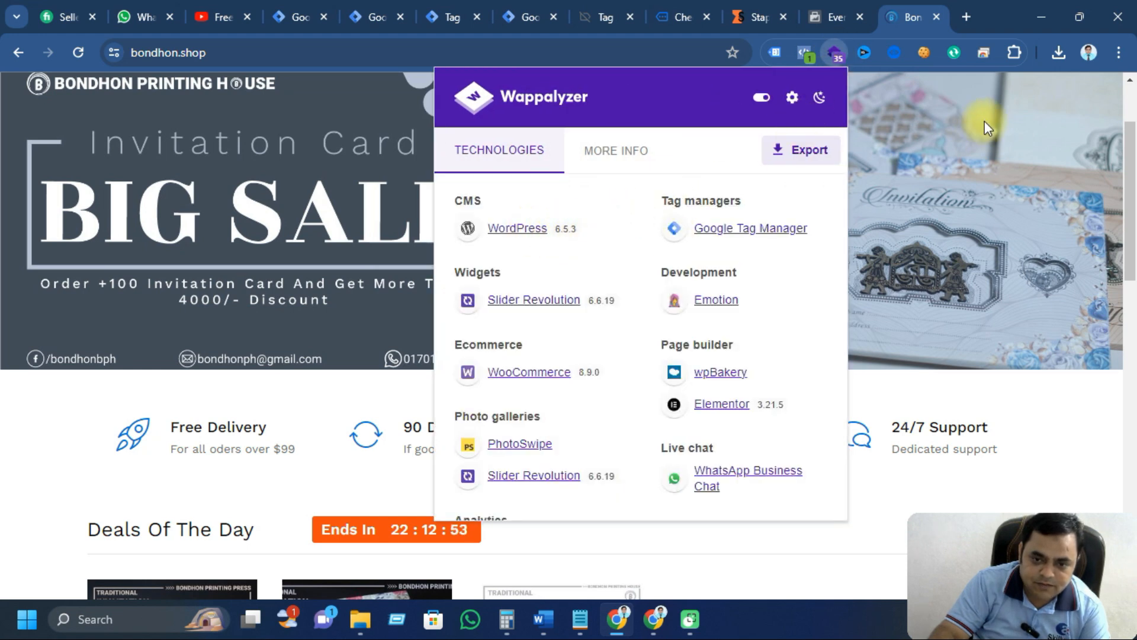
left_click(809, 58)
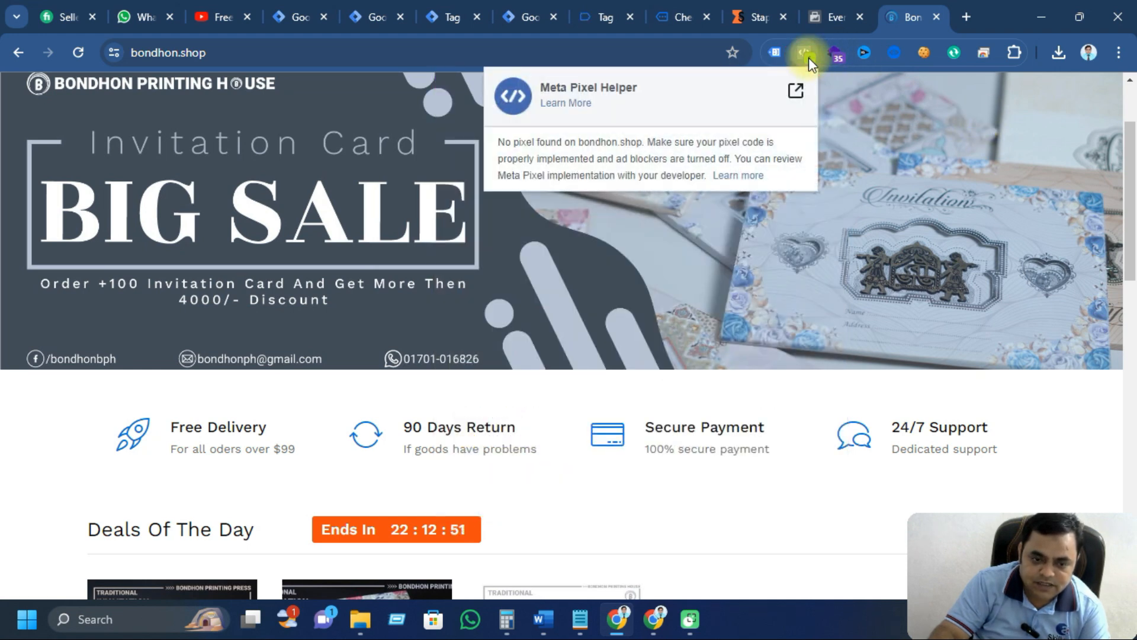
left_click(932, 381)
scroll(630, 296, "down", 5)
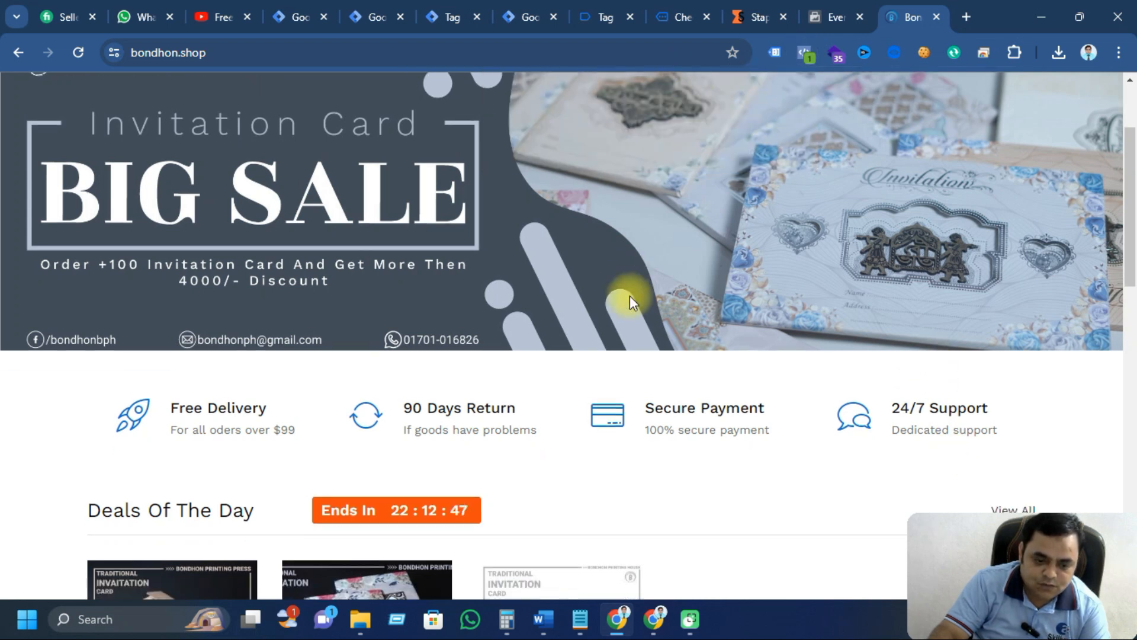
scroll(631, 302, "up", 4)
scroll(630, 301, "up", 3)
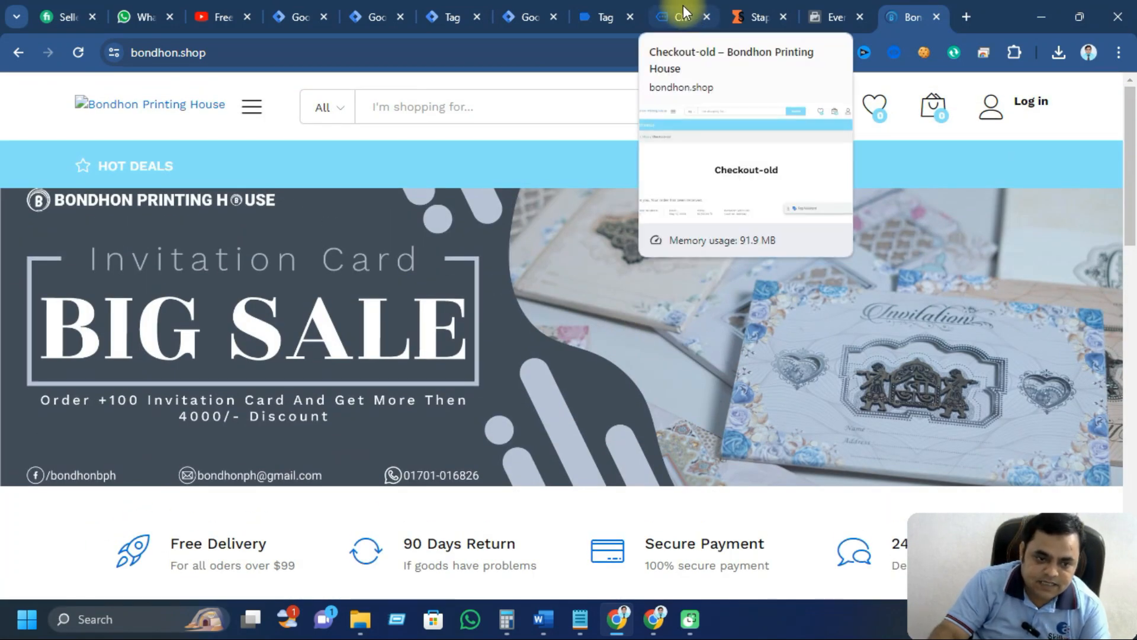
Step: Look over the server preview's purchase event and the tag lists of the bondhon.shop and Bondhon Printing Server containers
left_click(451, 17)
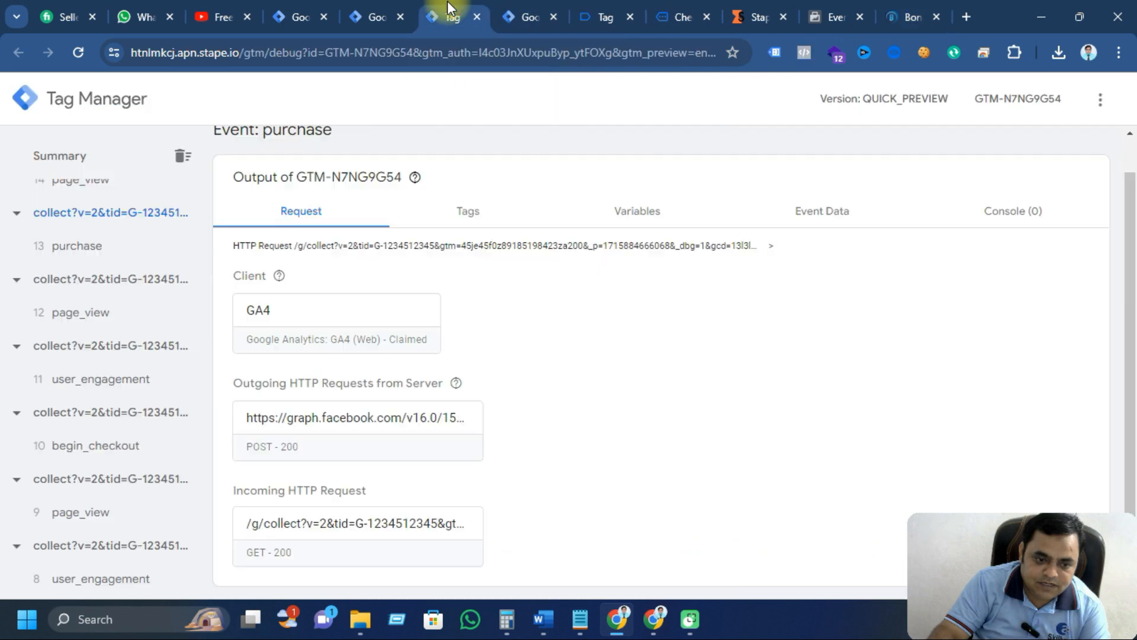
left_click(520, 18)
scroll(331, 363, "down", 2)
scroll(335, 364, "up", 1)
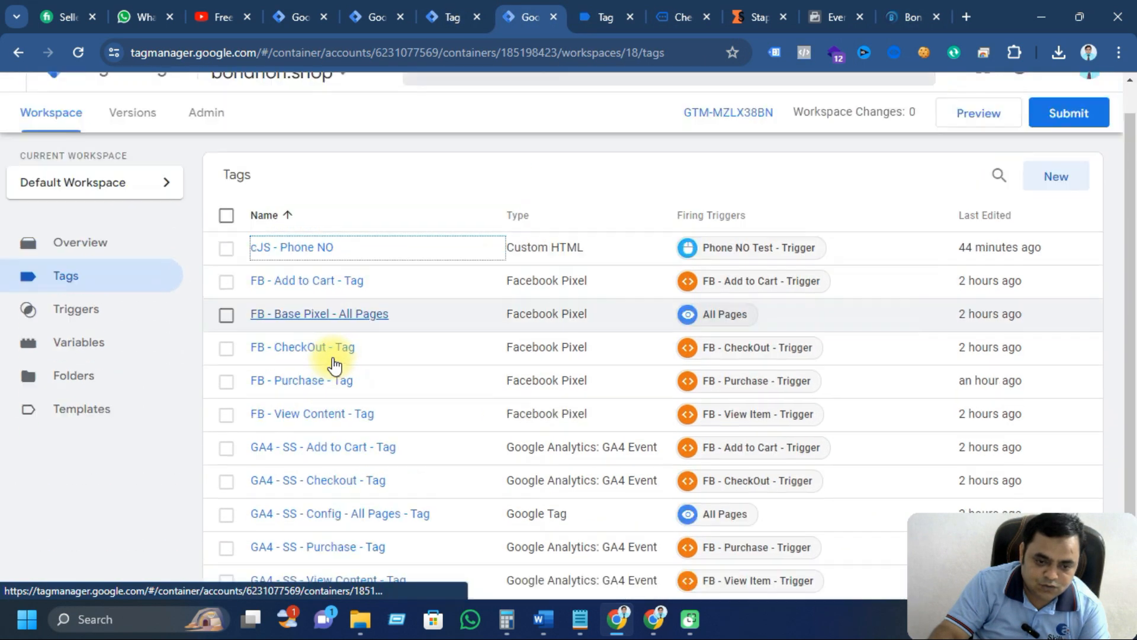
scroll(334, 364, "up", 1)
left_click(364, 17)
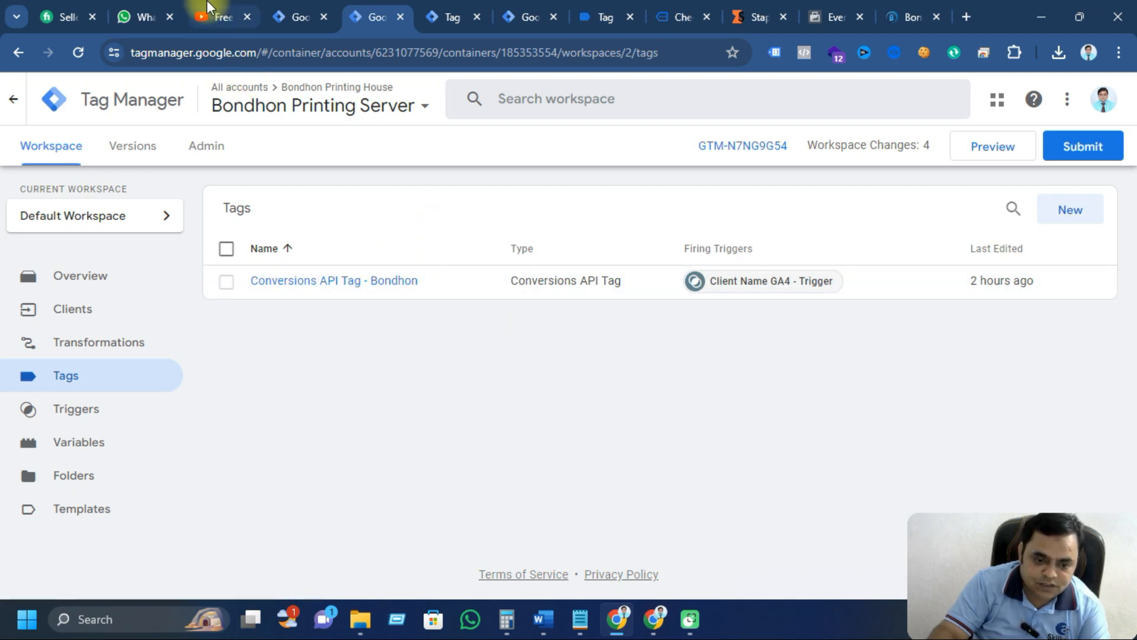
Step: Browse the YouTube channel's videos down to the Facebook Conversion API Setup tutorial, glancing back at the server container's tags
left_click(218, 17)
scroll(560, 421, "down", 6)
scroll(561, 423, "down", 20)
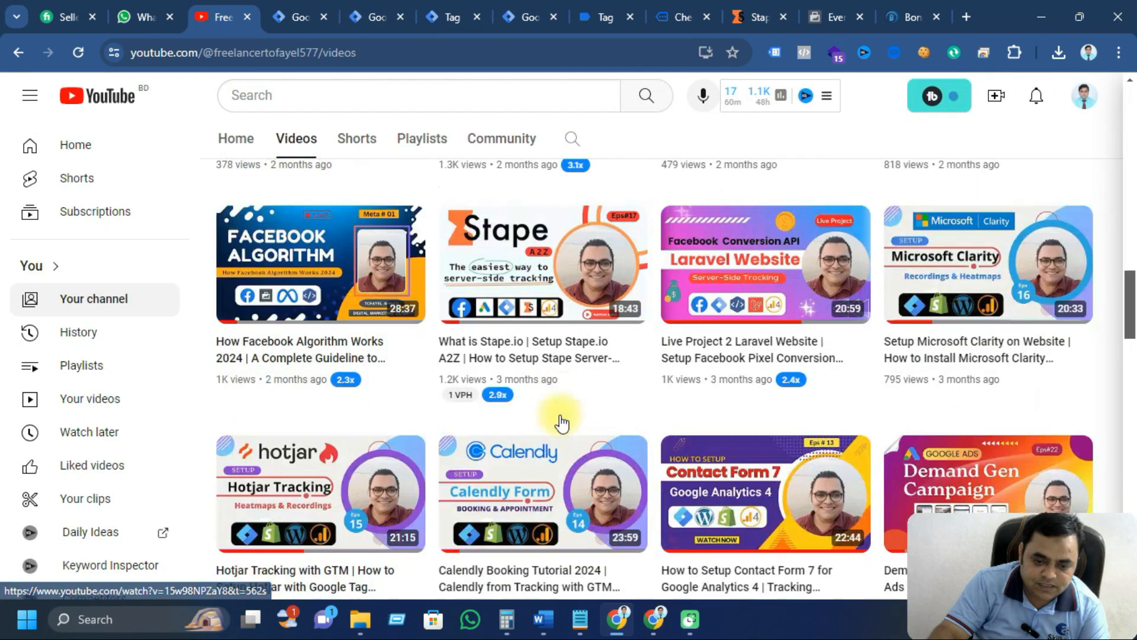
scroll(561, 423, "down", 10)
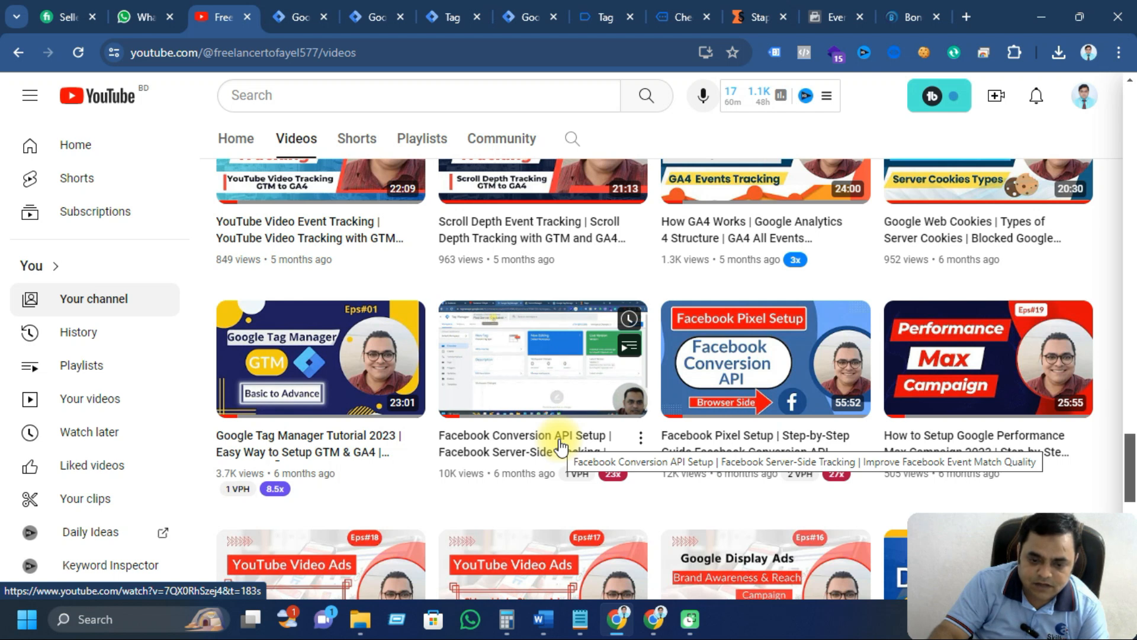
left_click(452, 16)
left_click(376, 13)
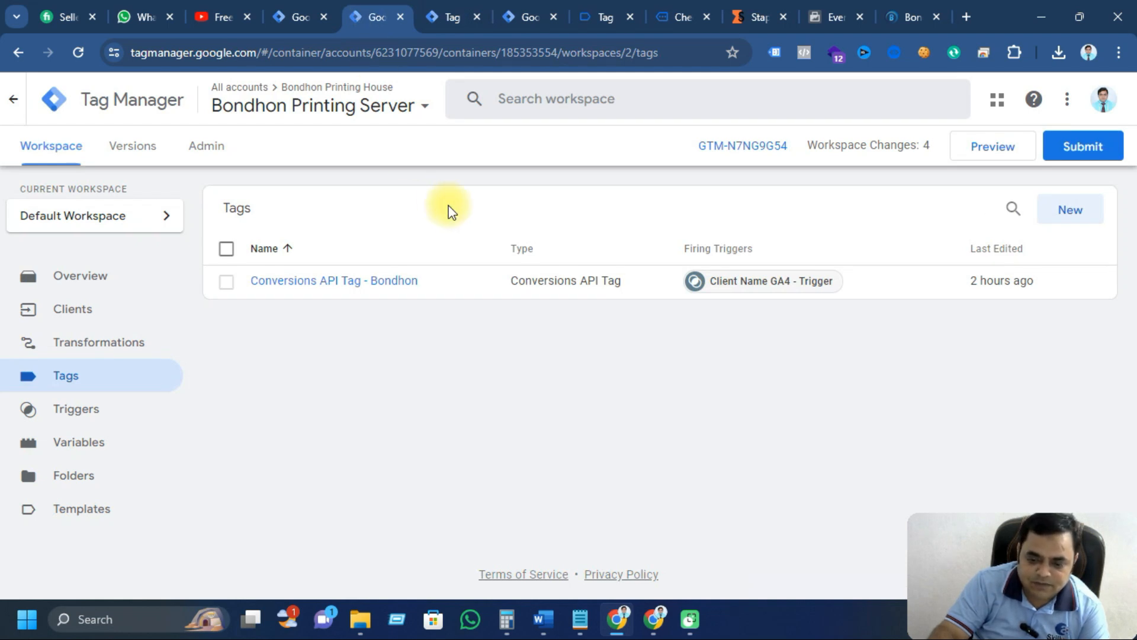
left_click(221, 15)
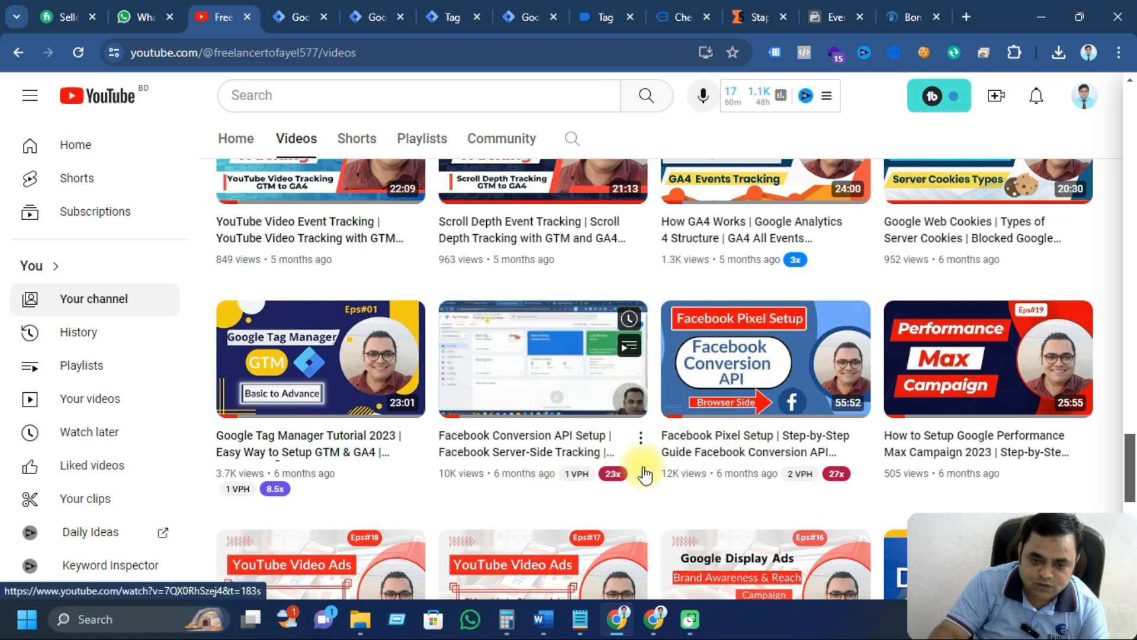
scroll(643, 468, "up", 7)
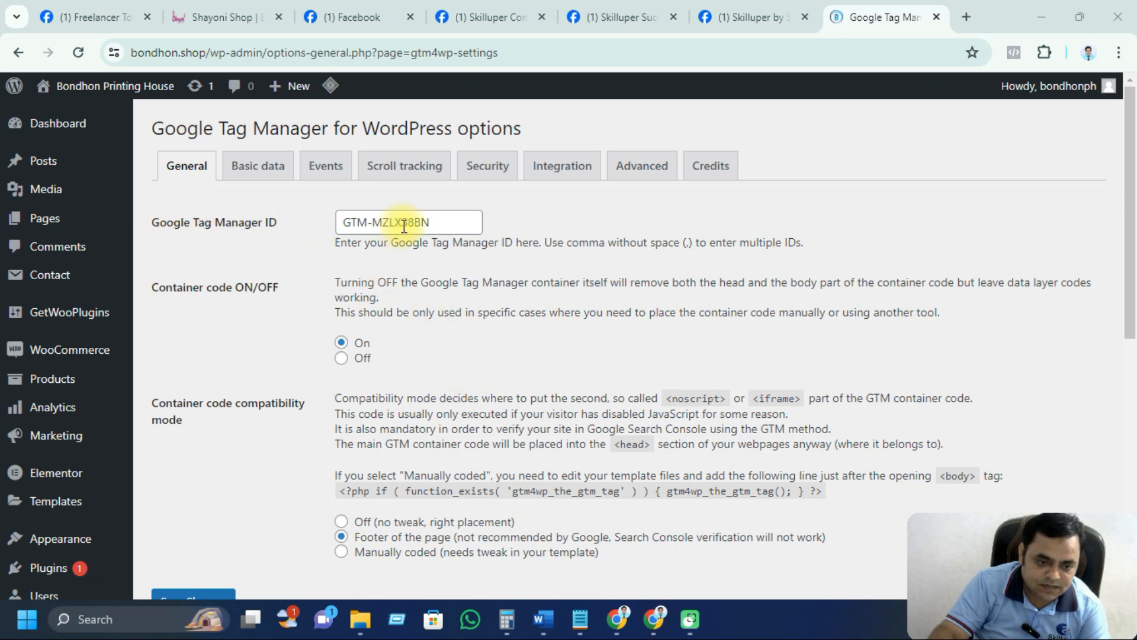
Step: Review the WordPress Tag Manager plugin's container ID and its WooCommerce integration settings for e-commerce, customer and order data
left_click_drag(438, 222, 341, 223)
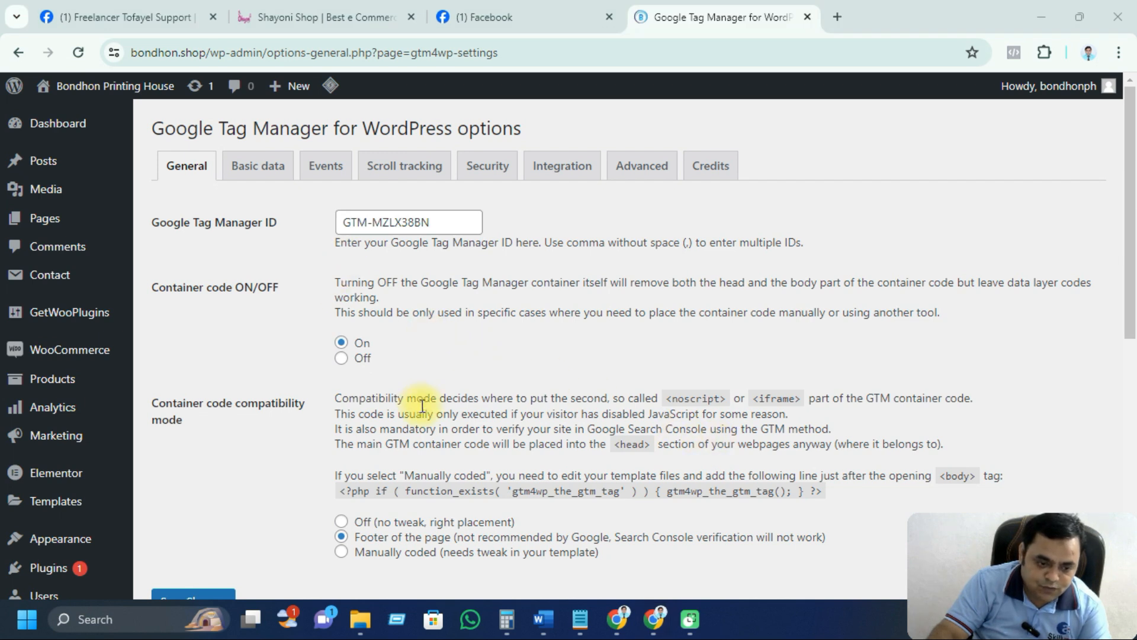
left_click(572, 168)
left_click(298, 201)
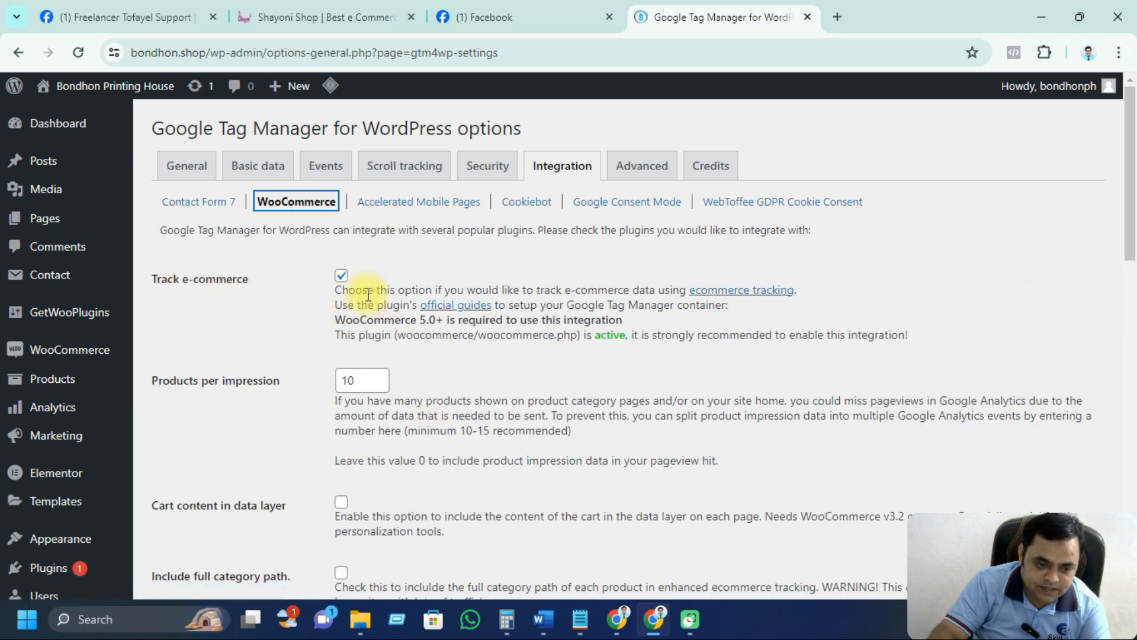
scroll(453, 382, "down", 7)
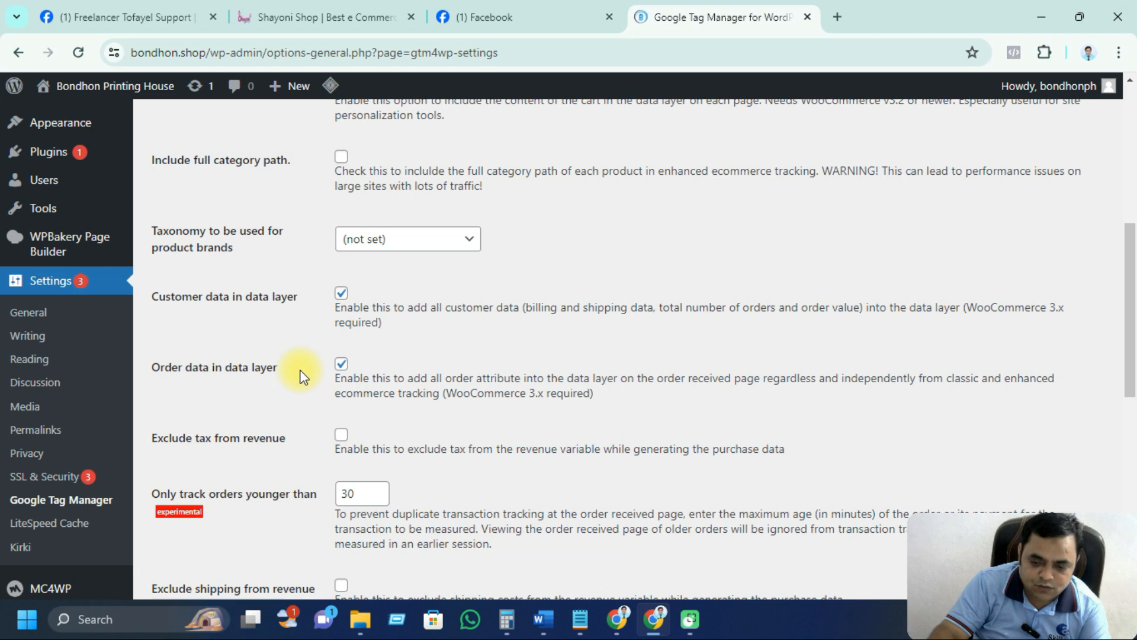
scroll(305, 376, "up", 7)
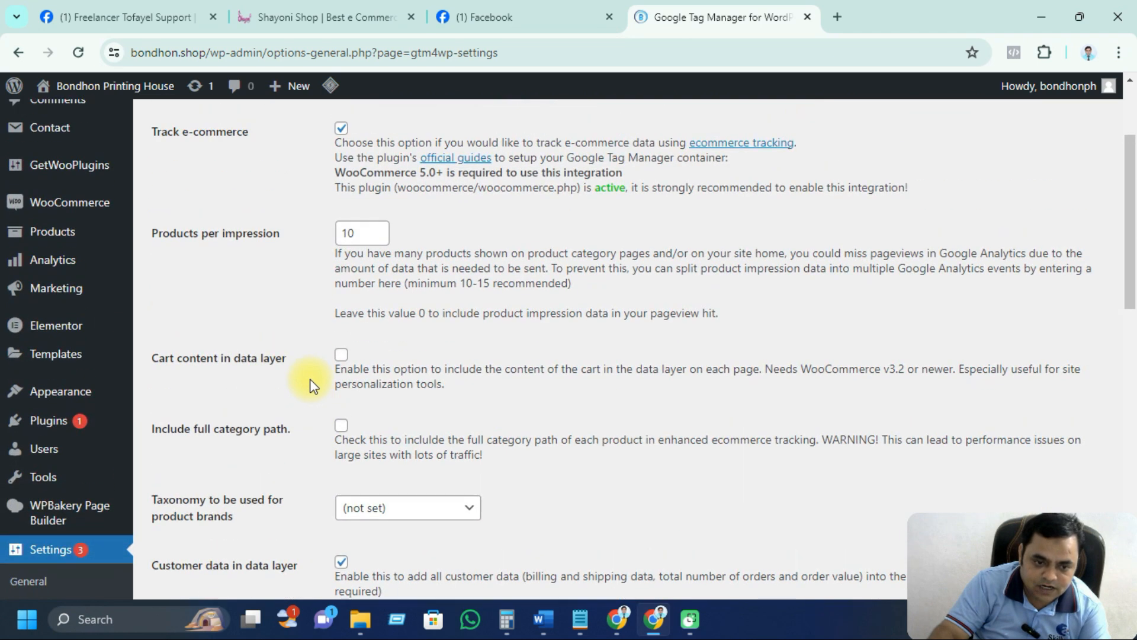
Step: Return to the bondhon.shop web container and review its Facebook Pixel and GA4 tags with their firing triggers
left_click(617, 619)
left_click(508, 13)
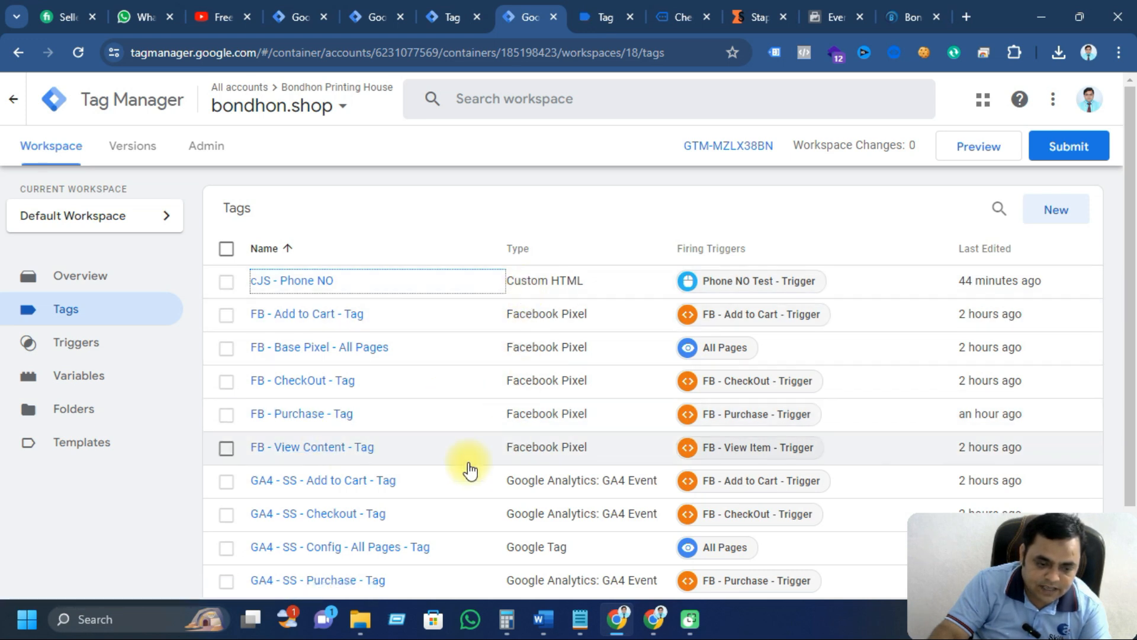
scroll(465, 465, "down", 2)
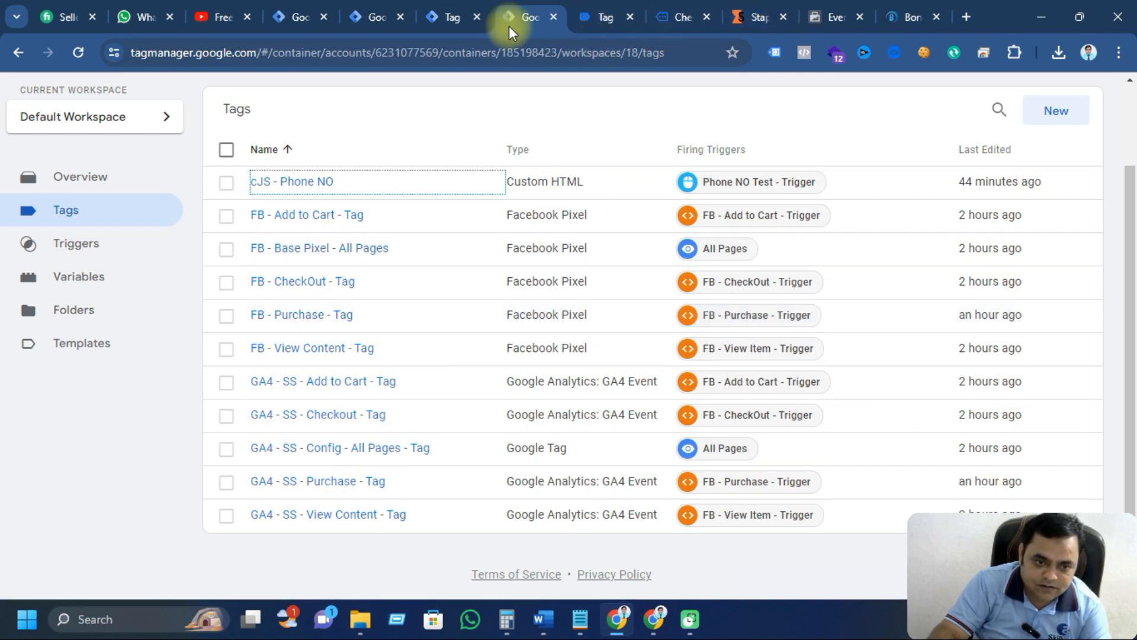
left_click(434, 198)
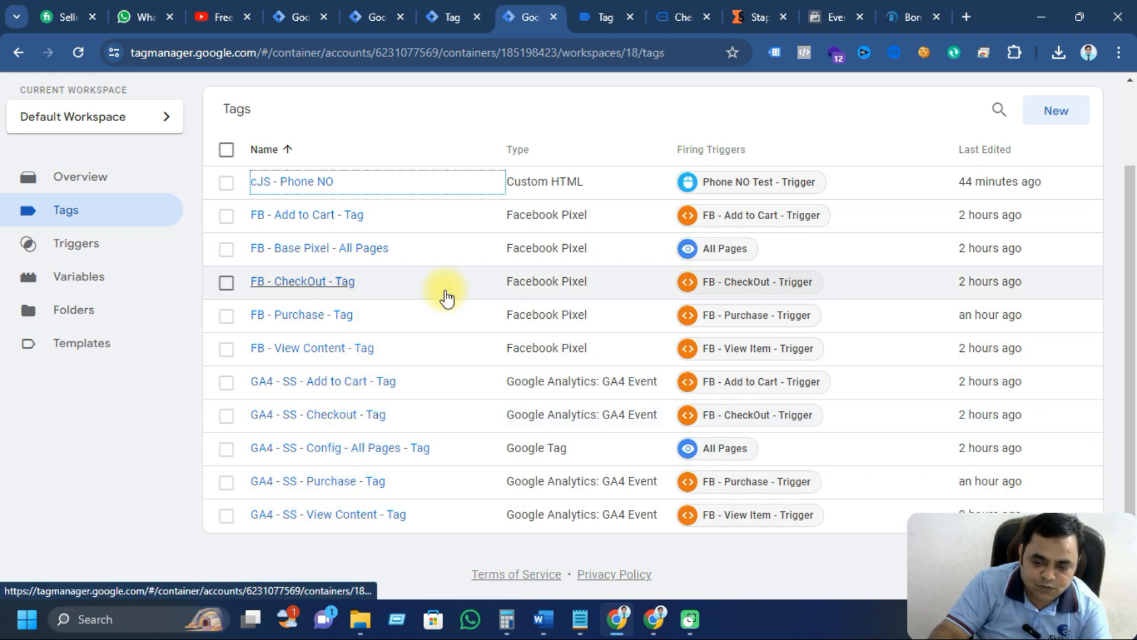
Step: Check the test order's confirmation page and the fired tags in the Tag Assistant summary
left_click(683, 16)
scroll(406, 363, "down", 4)
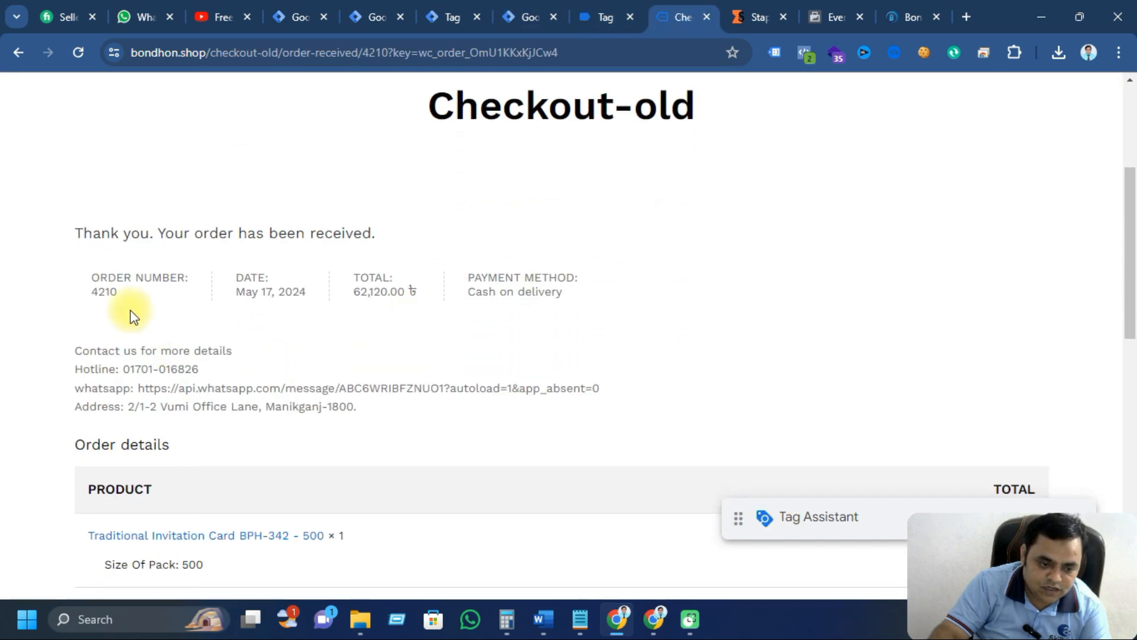
left_click(596, 7)
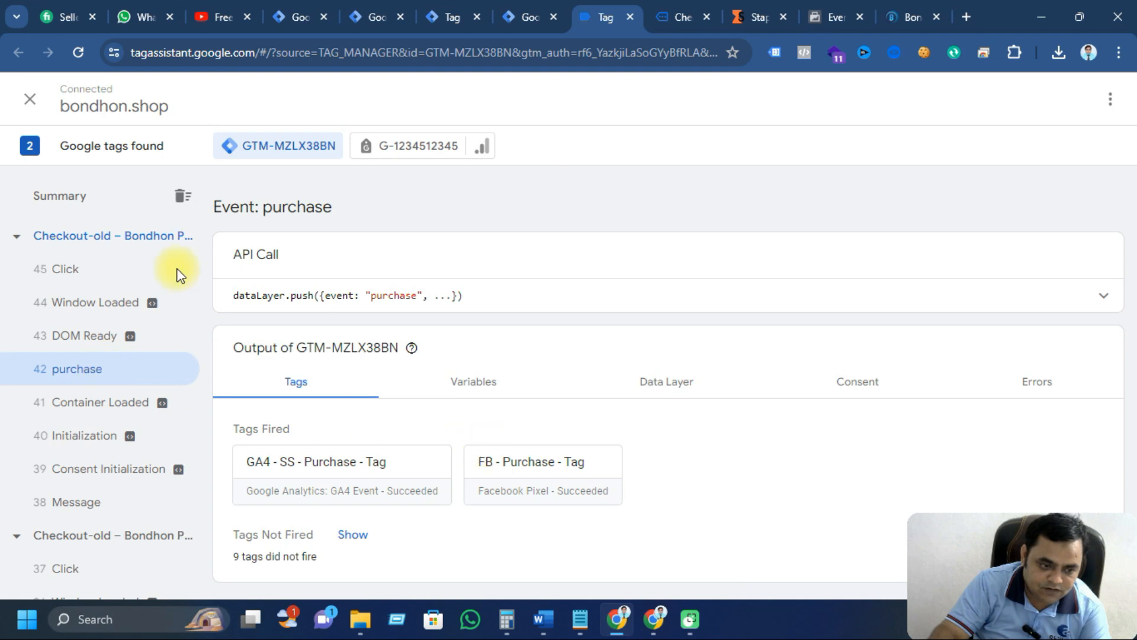
left_click(83, 198)
scroll(450, 388, "down", 3)
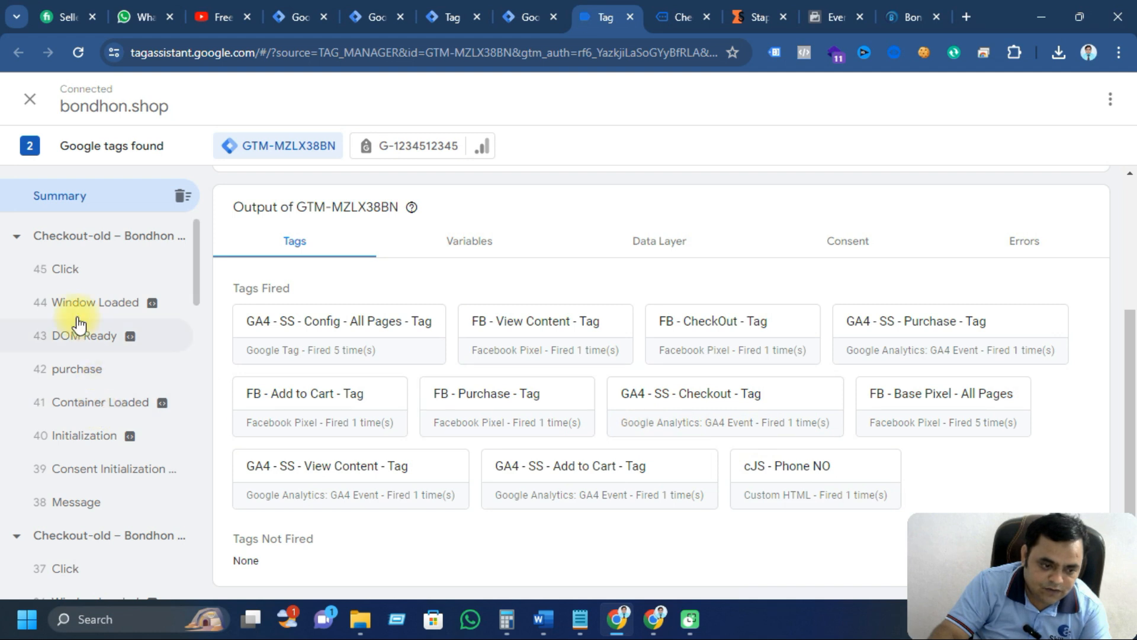
Step: Inspect which tags fired on the purchase and begin_checkout events in Tag Assistant
left_click(72, 366)
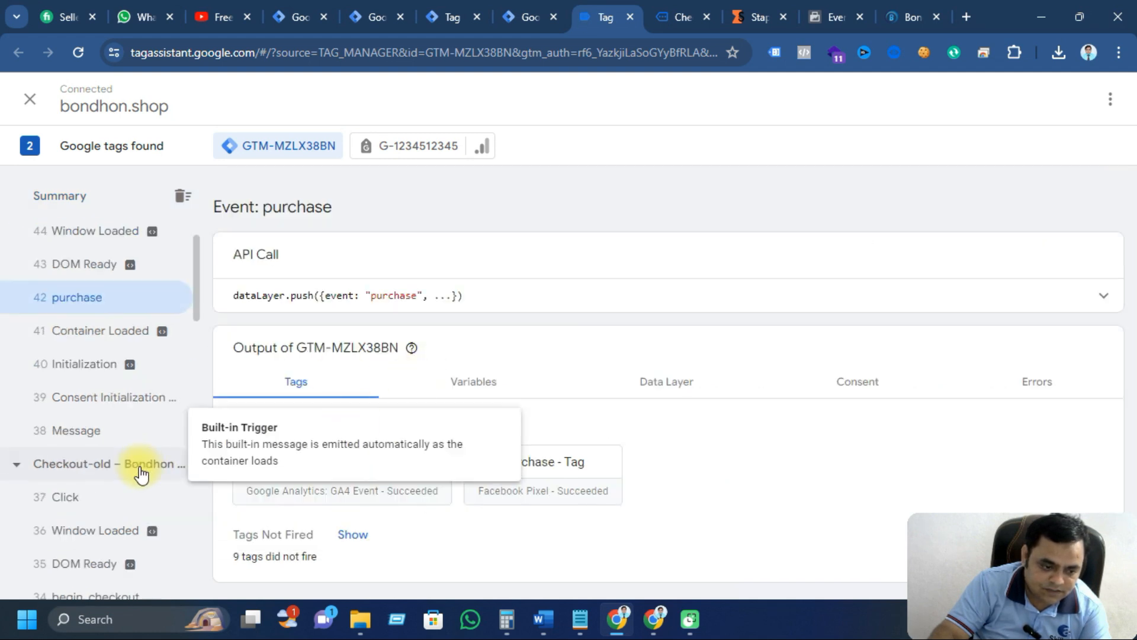
scroll(140, 474, "down", 3)
left_click(110, 435)
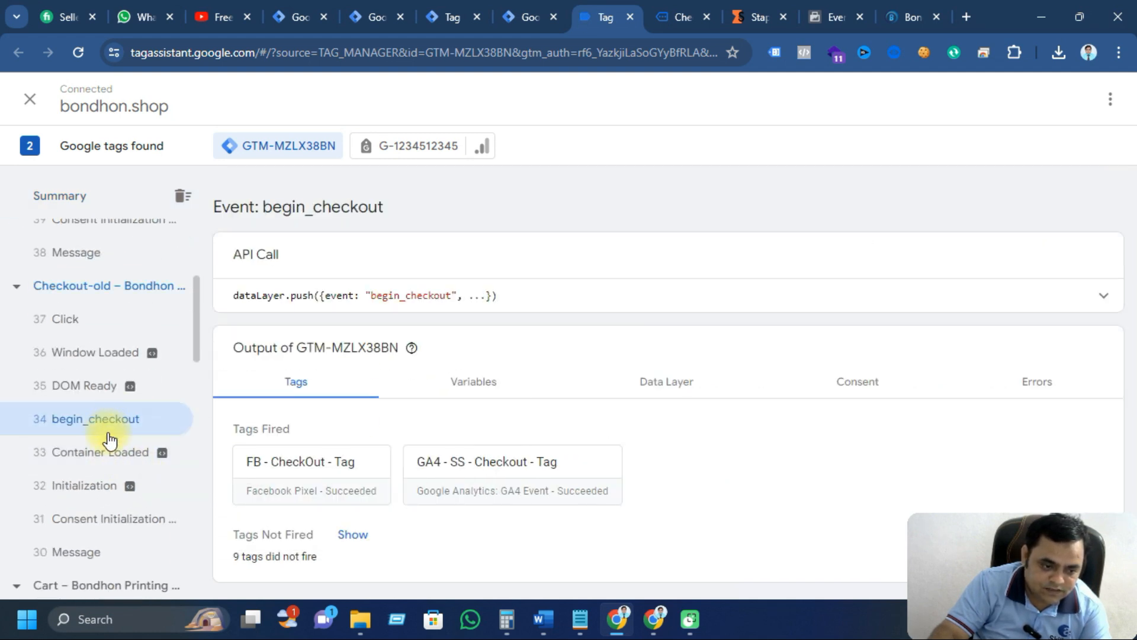
scroll(104, 427, "up", 4)
left_click(92, 369)
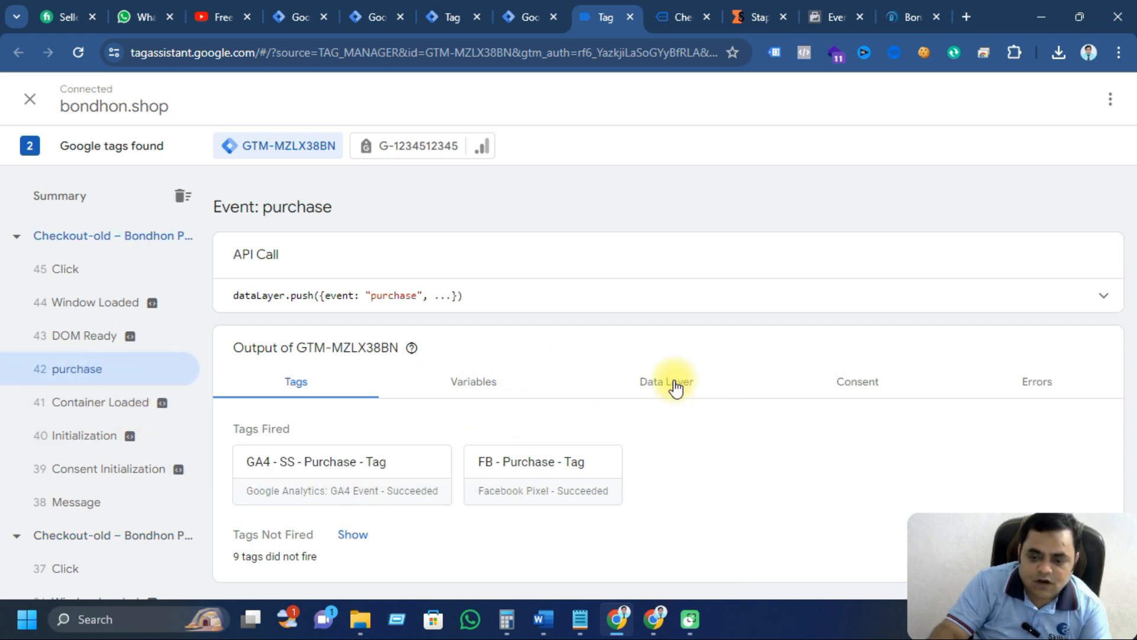
Step: Examine the purchase event's data layer values, especially the customer billing details and order data
left_click(675, 387)
scroll(463, 415, "down", 5)
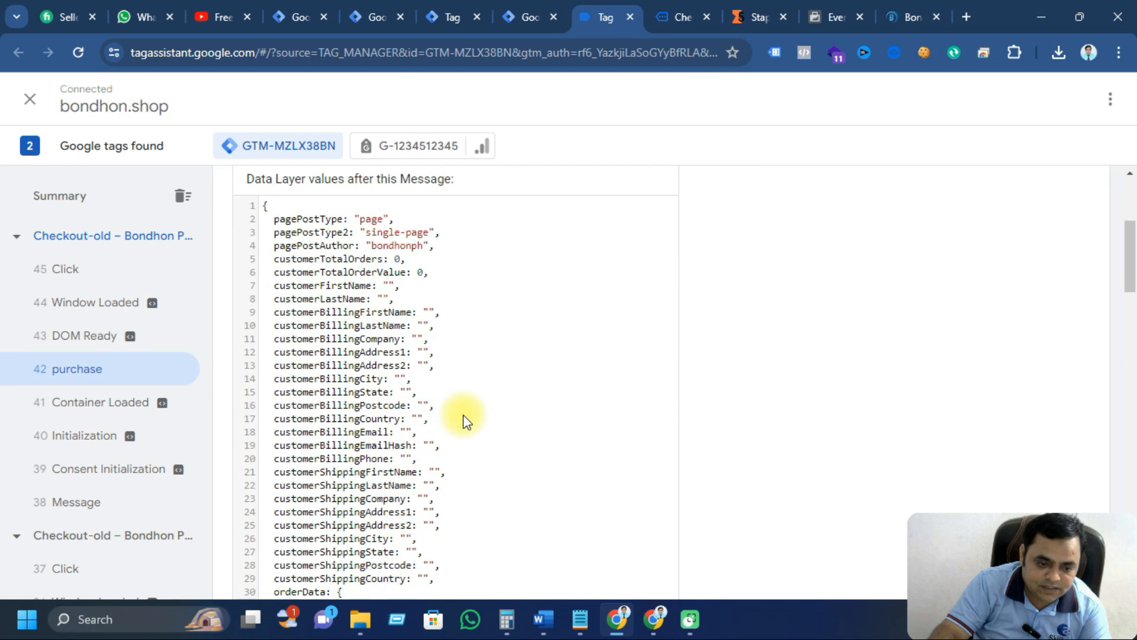
scroll(463, 415, "down", 1)
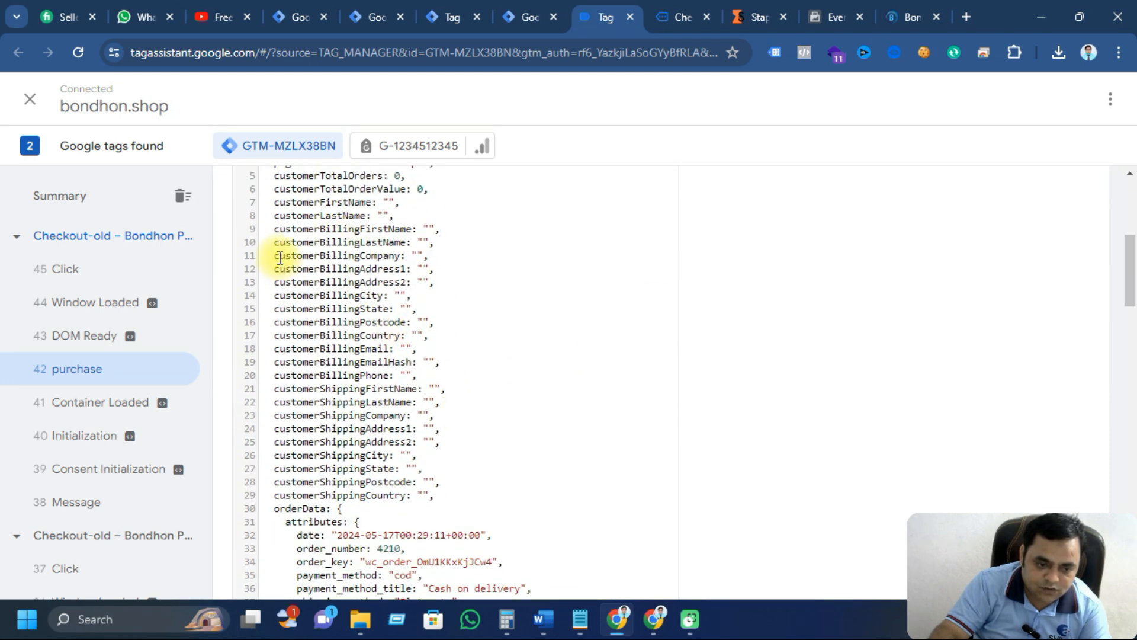
left_click_drag(279, 256, 397, 256)
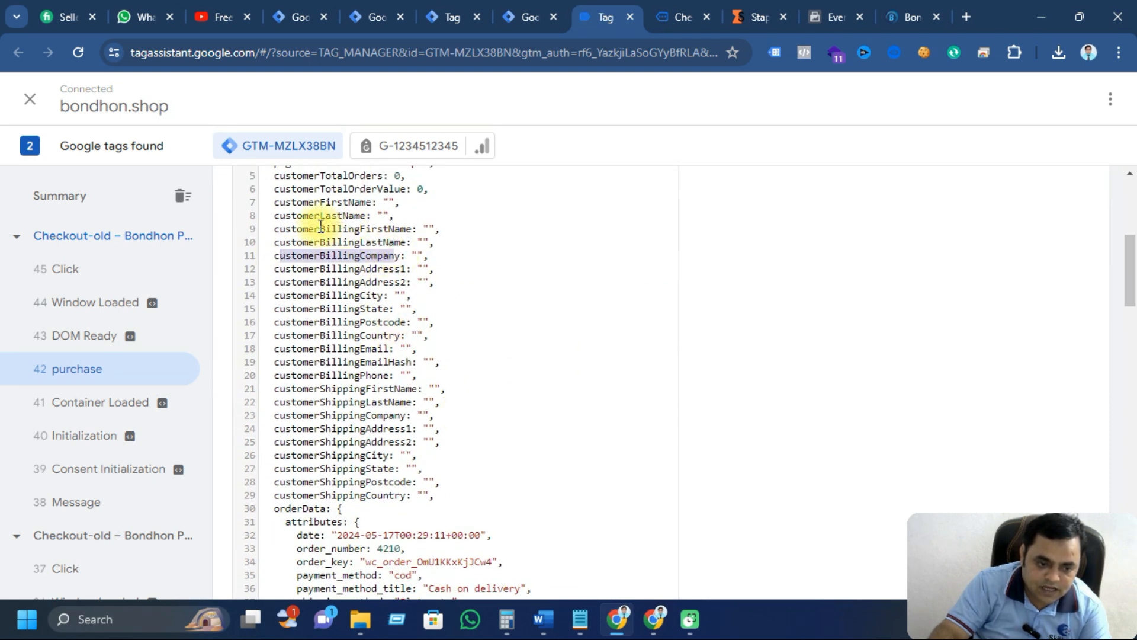
scroll(360, 397, "down", 10)
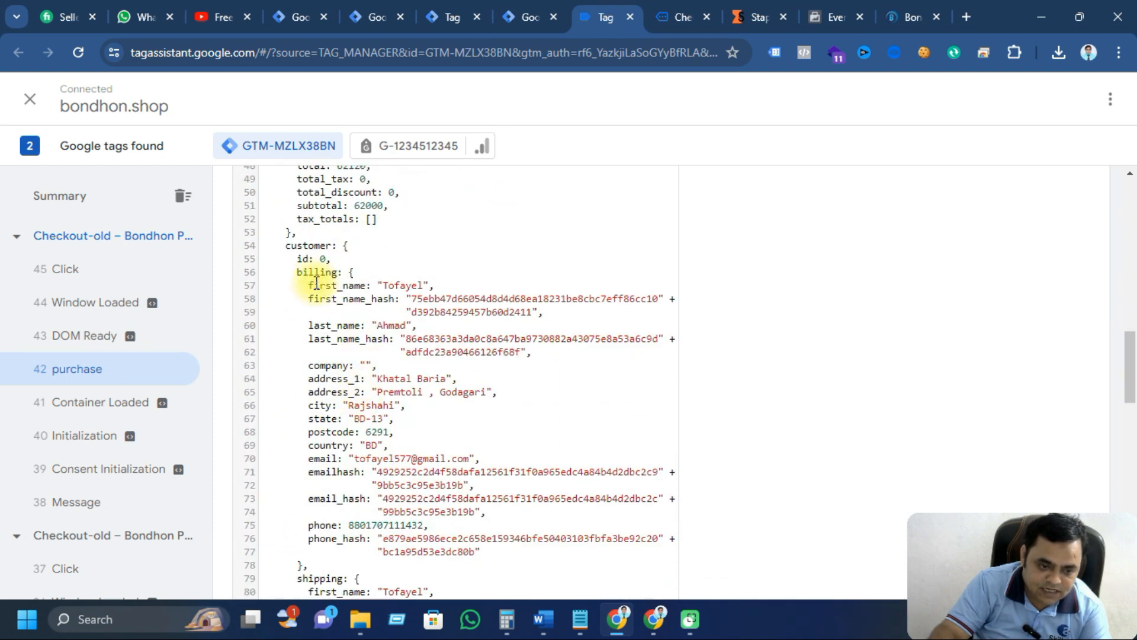
left_click_drag(309, 282, 347, 343)
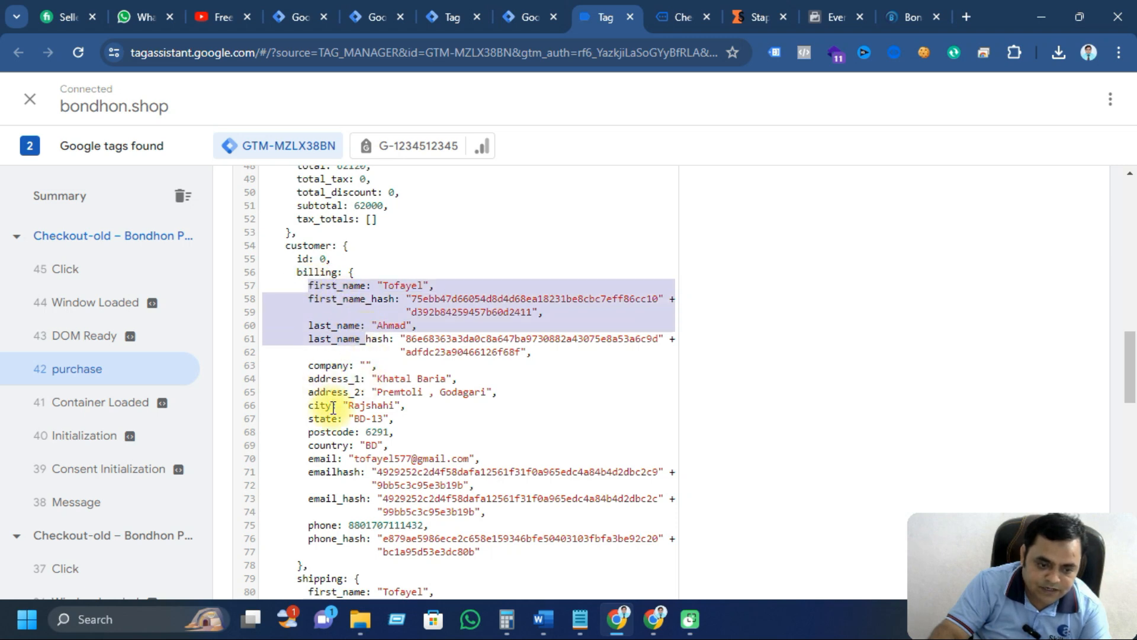
scroll(391, 492, "up", 4)
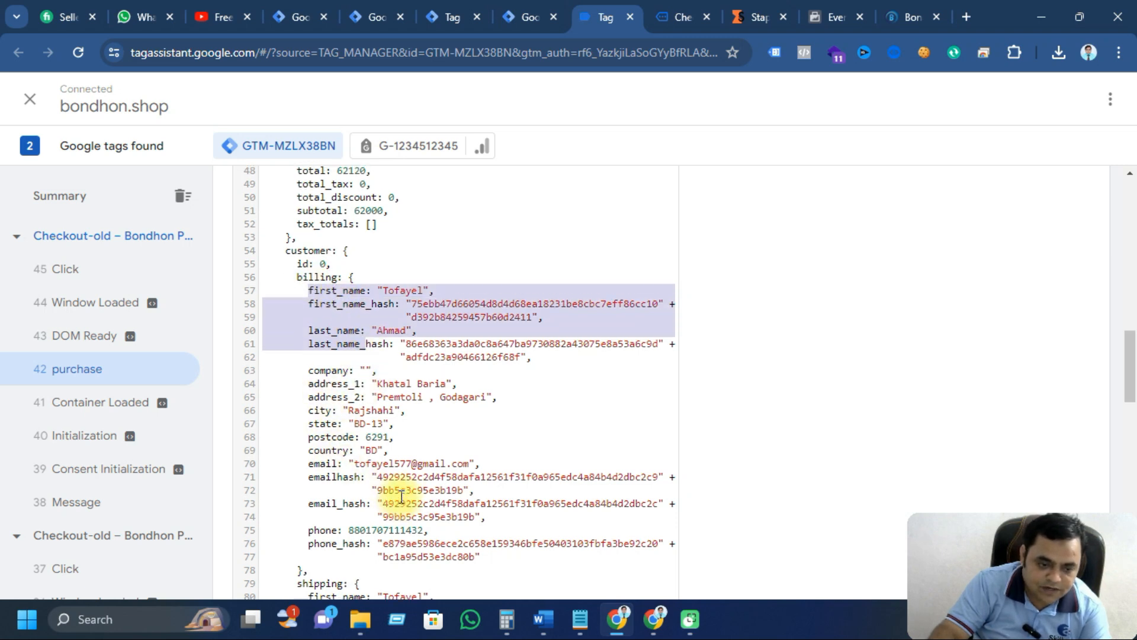
left_click(495, 436)
scroll(409, 388, "up", 3)
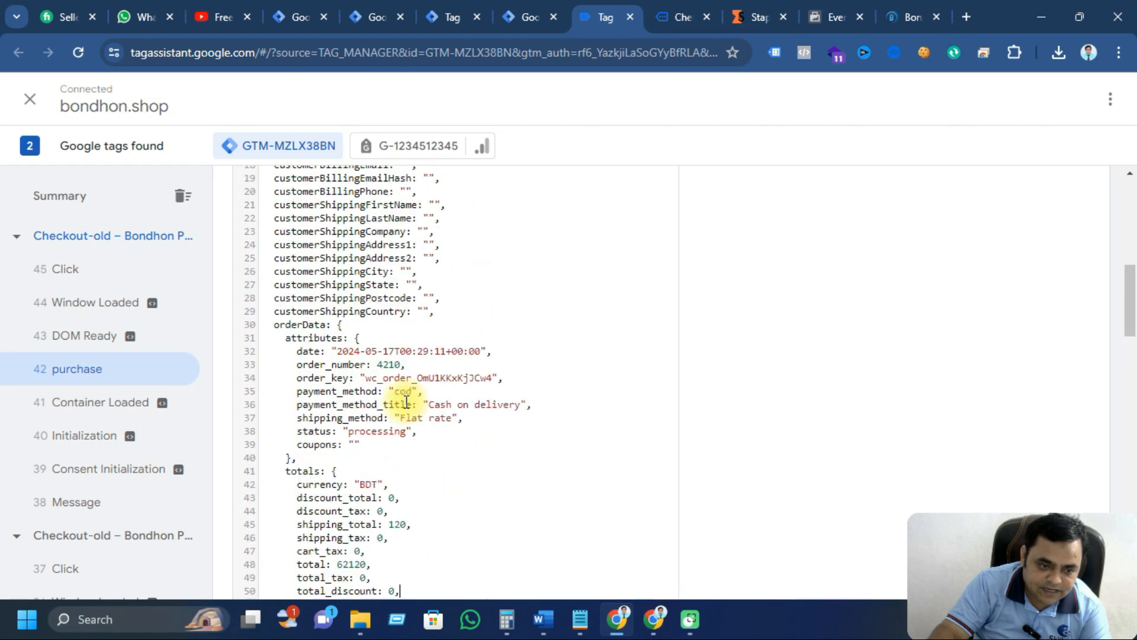
Step: Examine the order attributes, totals, customer billing and shipping blocks inside the purchase event's orderData
left_click_drag(276, 343, 389, 457)
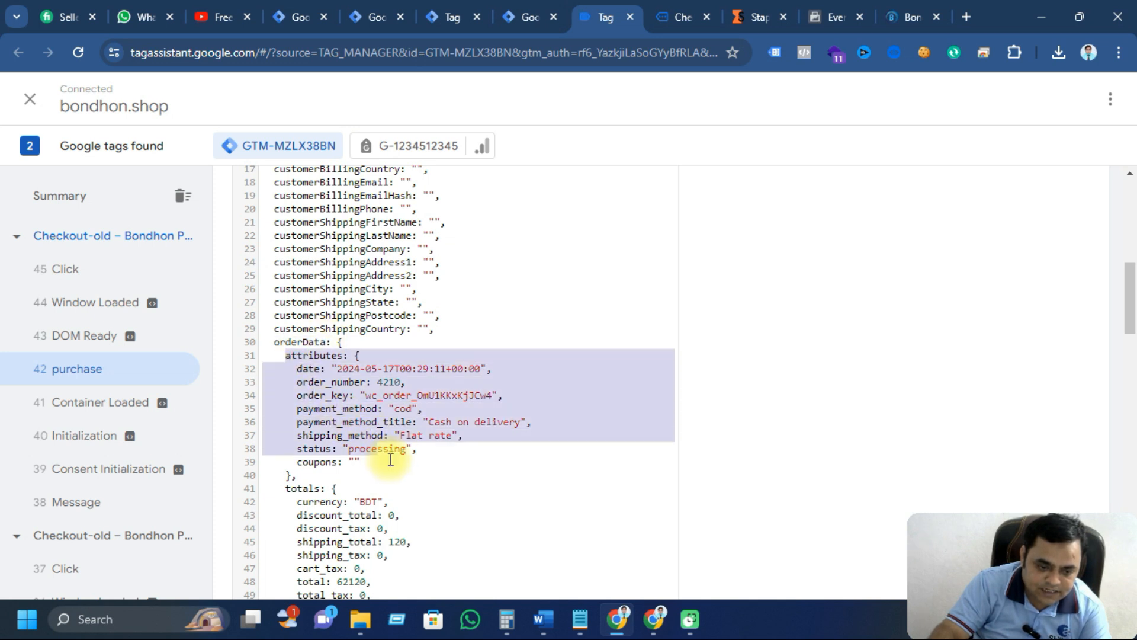
scroll(388, 456, "down", 3)
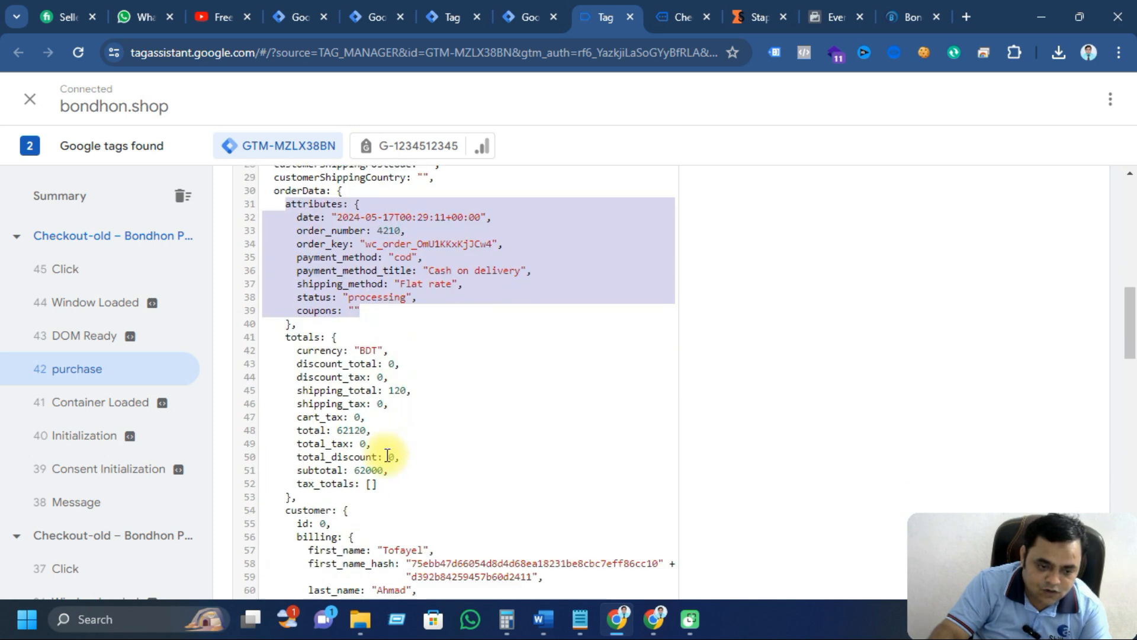
left_click(545, 399)
scroll(291, 309, "down", 4)
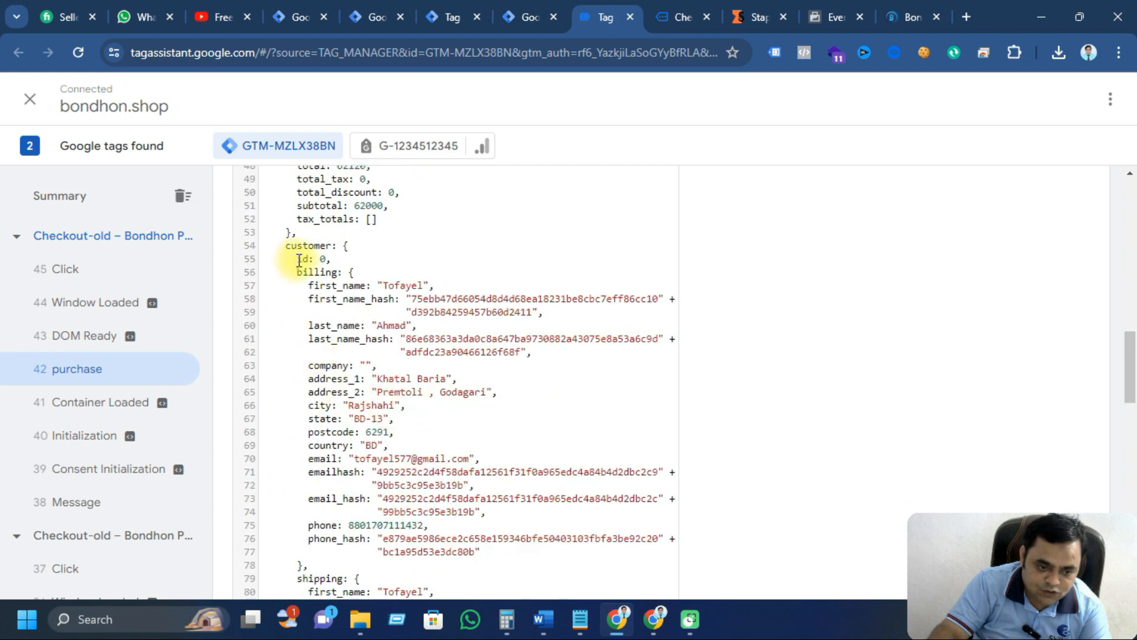
left_click_drag(298, 274, 542, 539)
left_click_drag(296, 328, 384, 449)
left_click(514, 485)
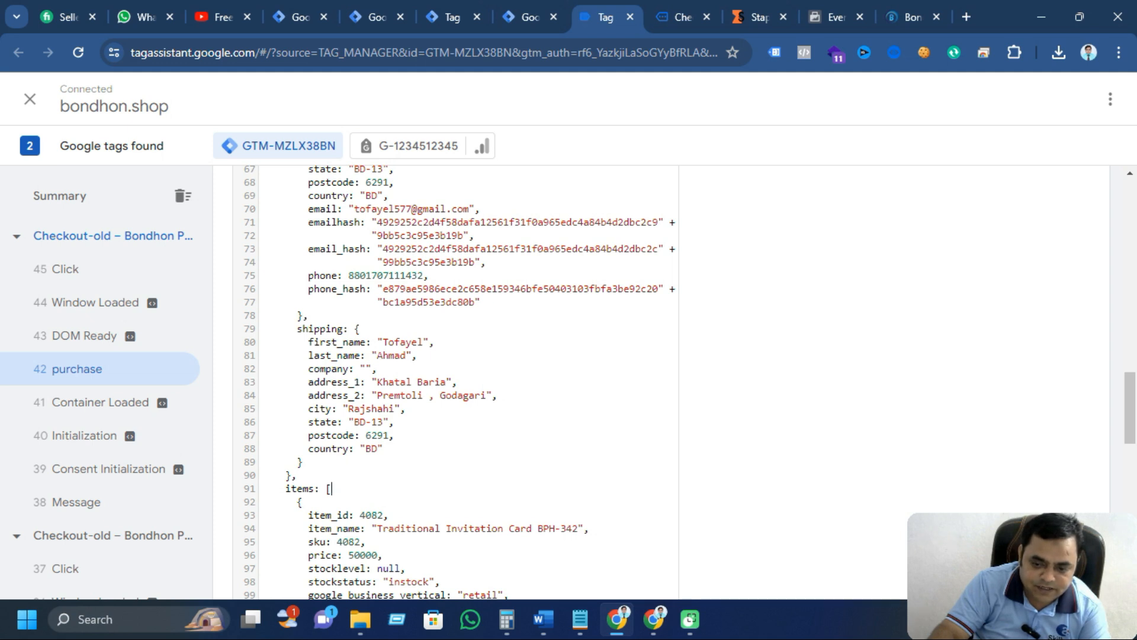
scroll(406, 386, "up", 10)
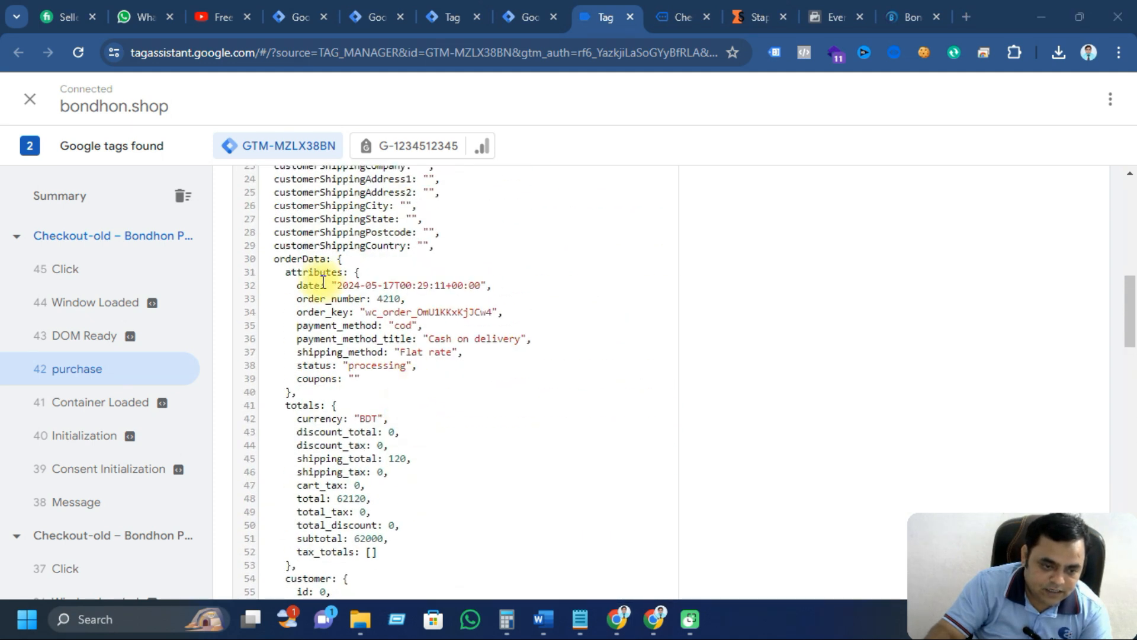
Step: Trace the orderData path through customer to the billing and shipping fields, including the hashed name, email and phone keys
double_click(301, 259)
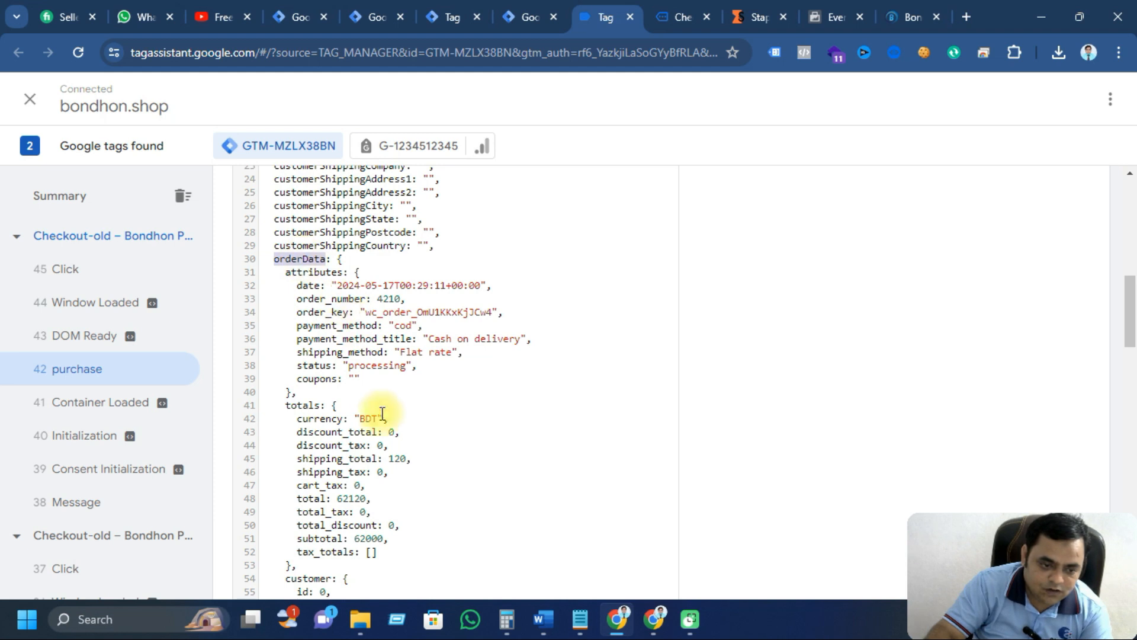
scroll(382, 413, "down", 4)
left_click(299, 329)
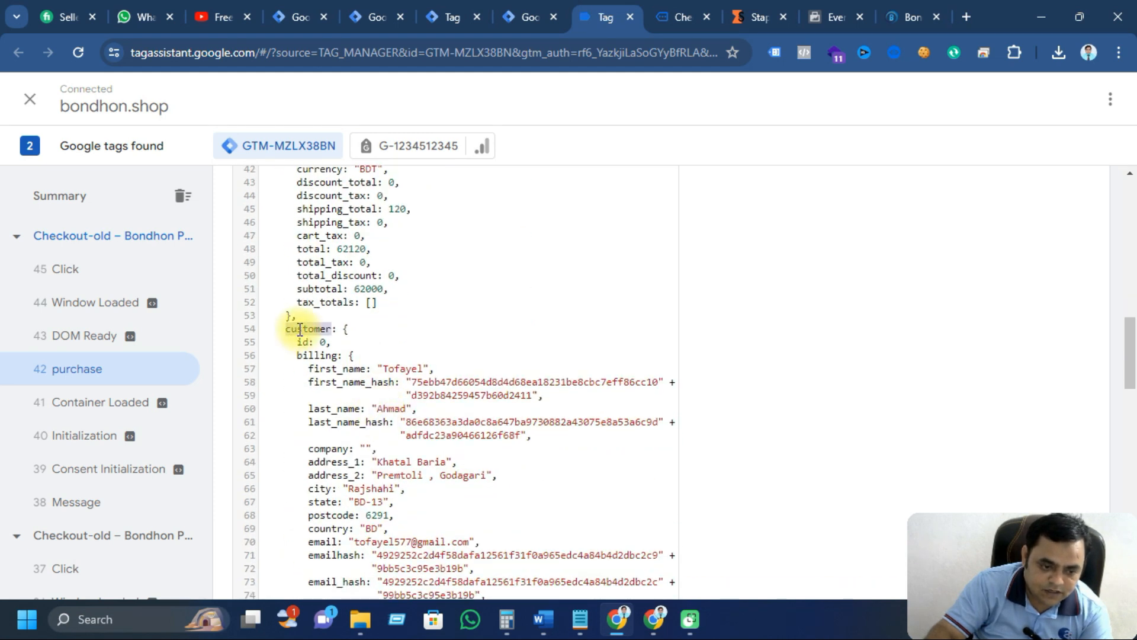
left_click(323, 355)
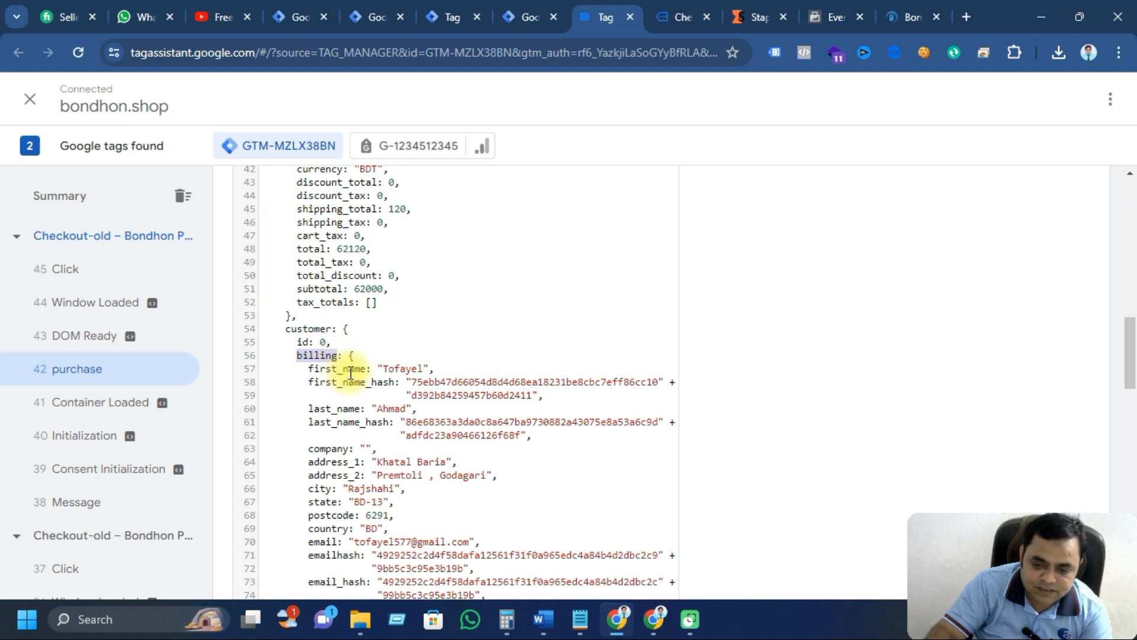
scroll(338, 430, "down", 3)
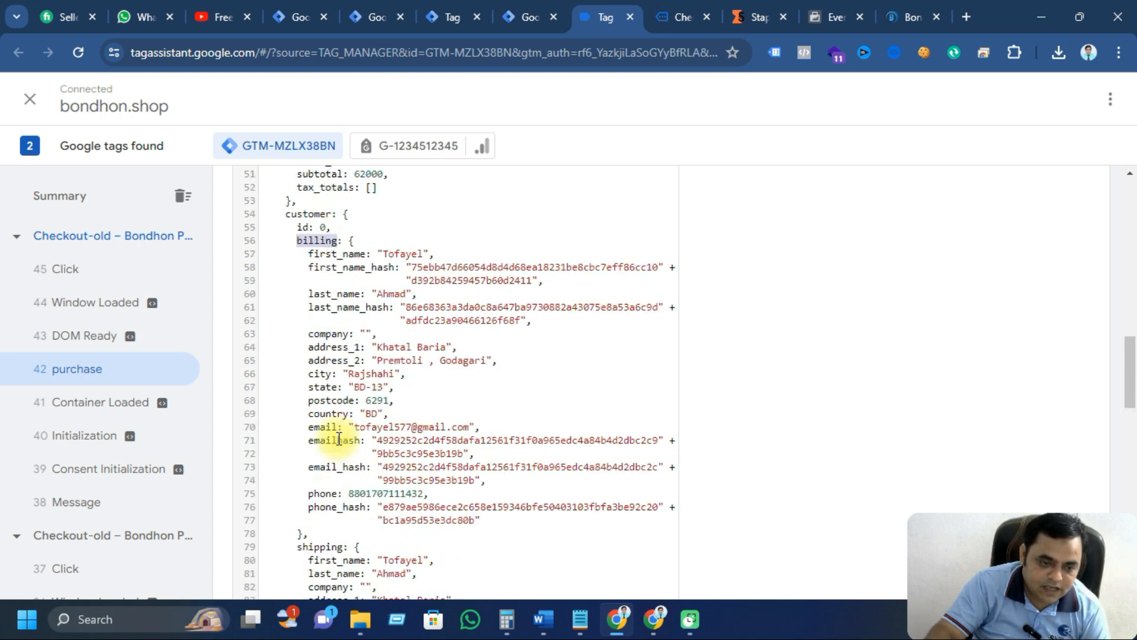
scroll(339, 439, "up", 6)
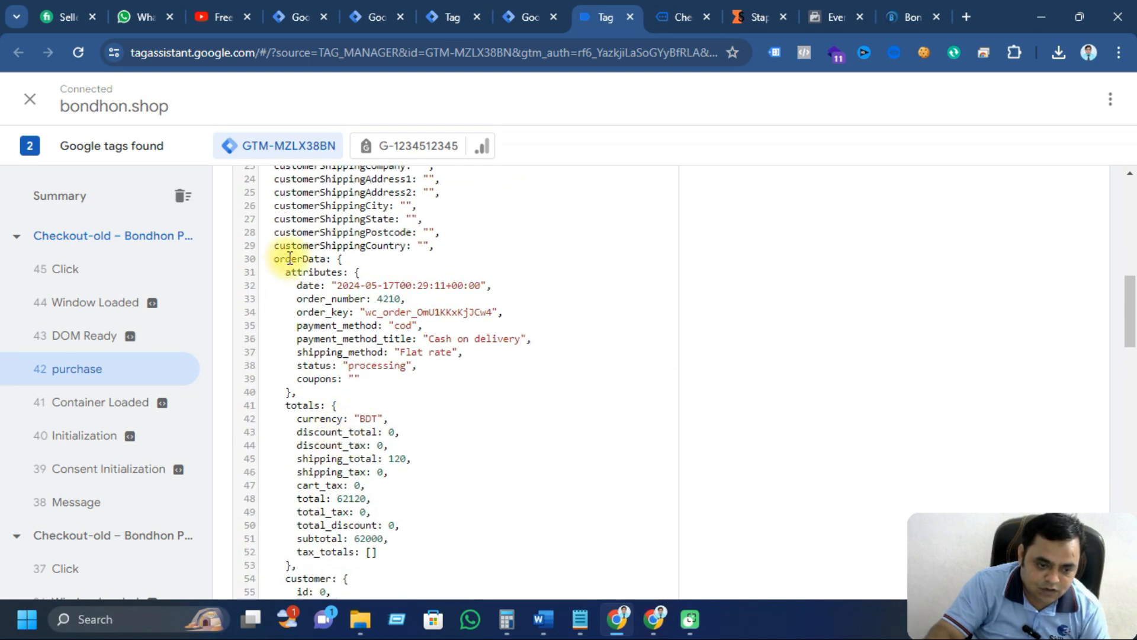
scroll(394, 520, "down", 3)
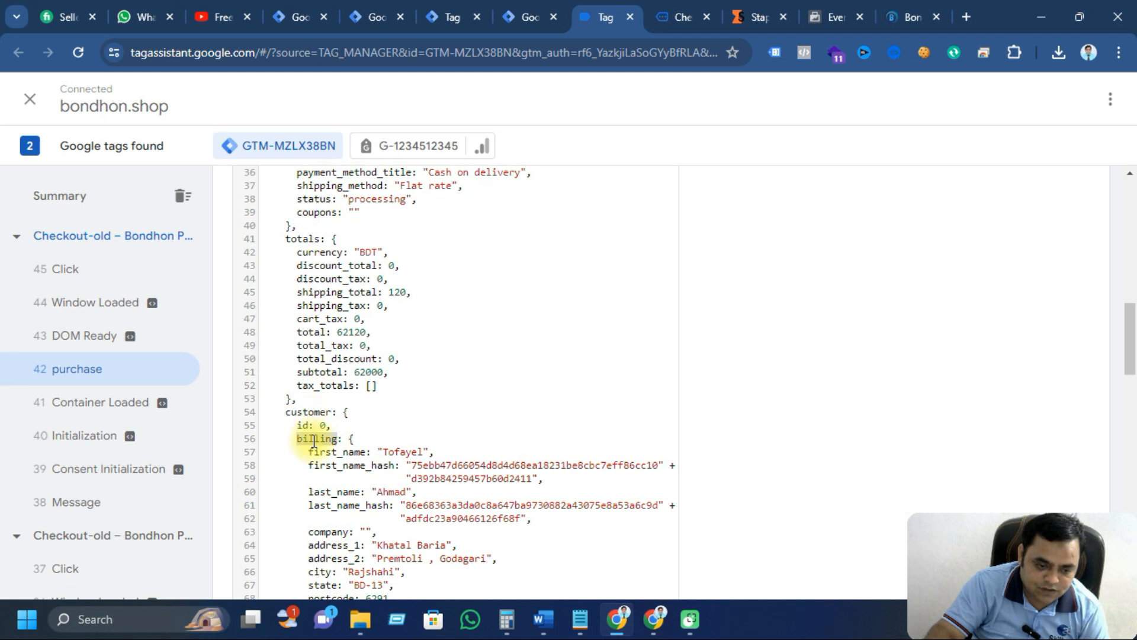
scroll(315, 445, "down", 5)
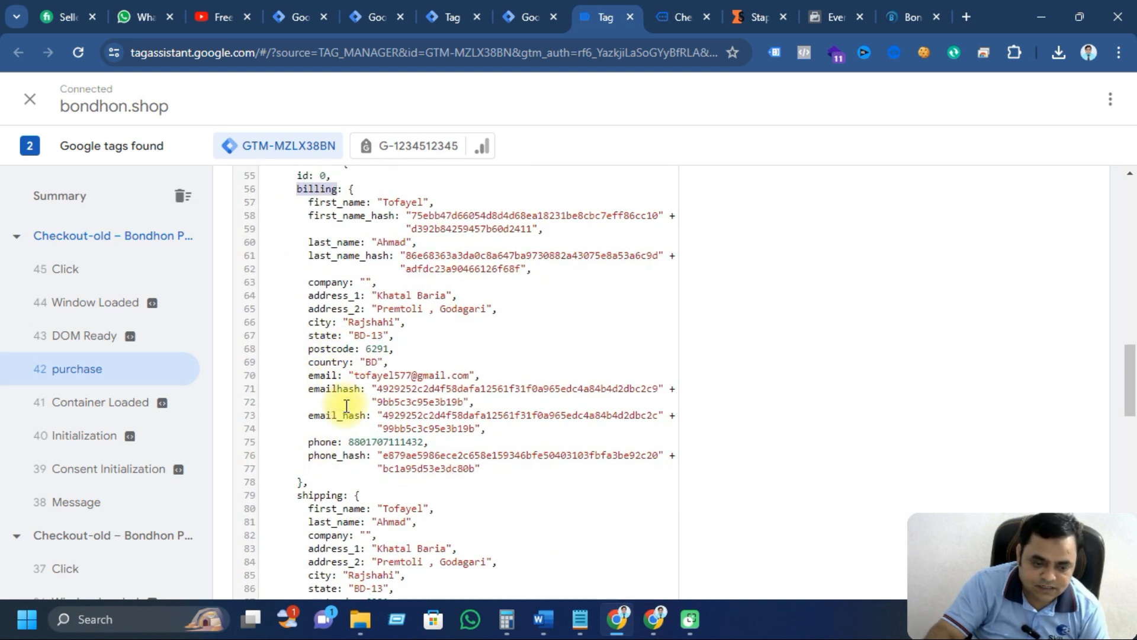
scroll(346, 406, "down", 3)
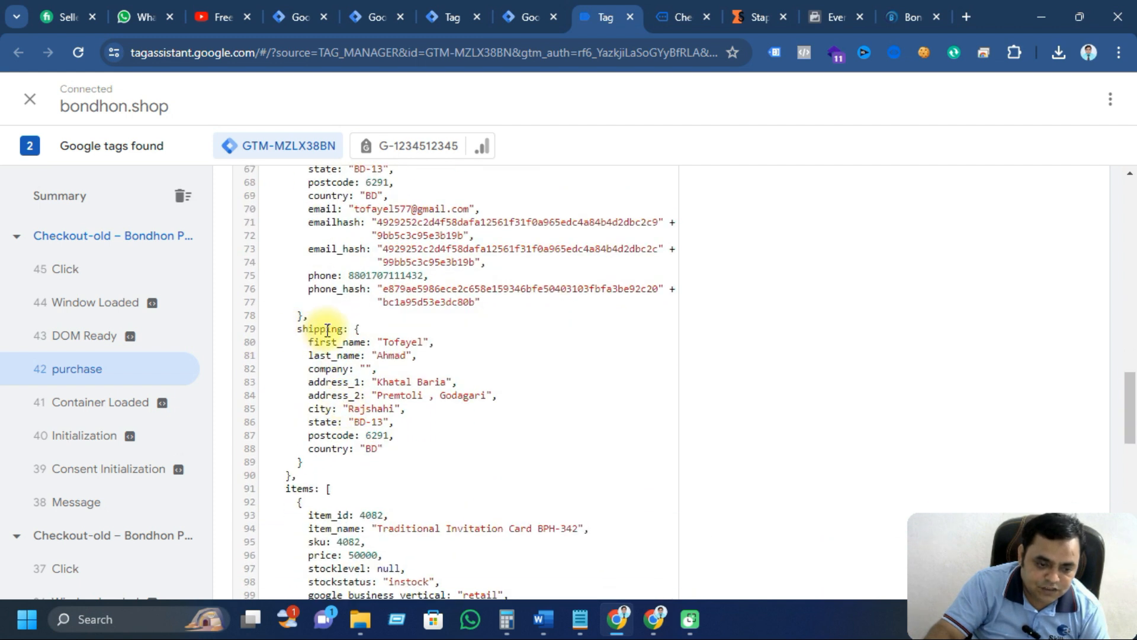
Step: Compare the top-level customer billing and shipping fields with the nested customer fields under orderData
scroll(308, 391, "up", 14)
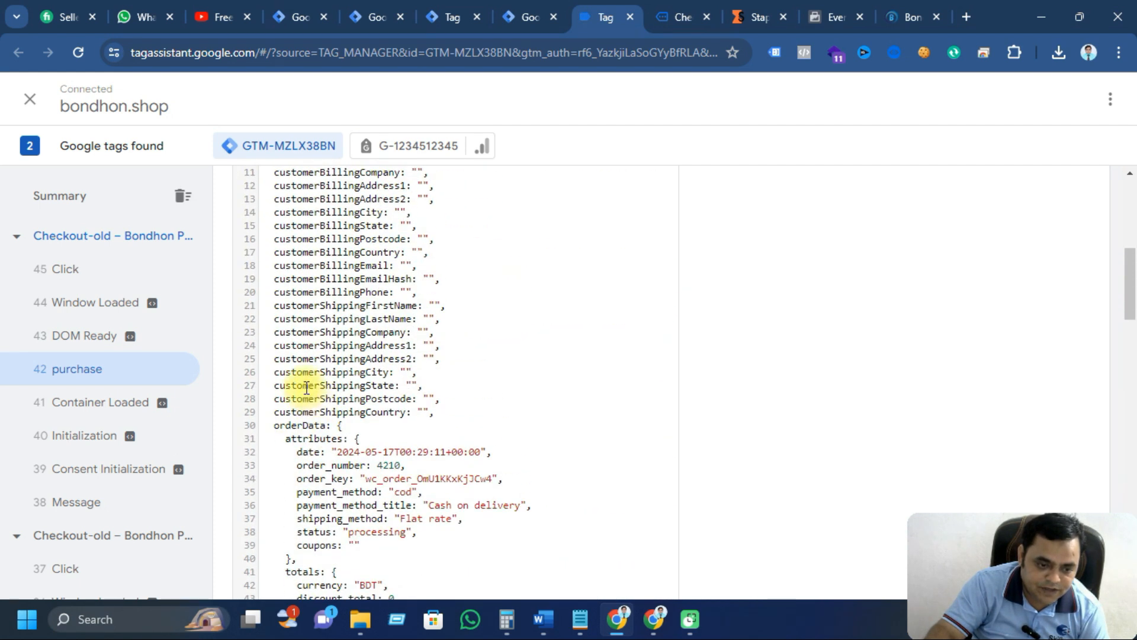
scroll(298, 420, "down", 9)
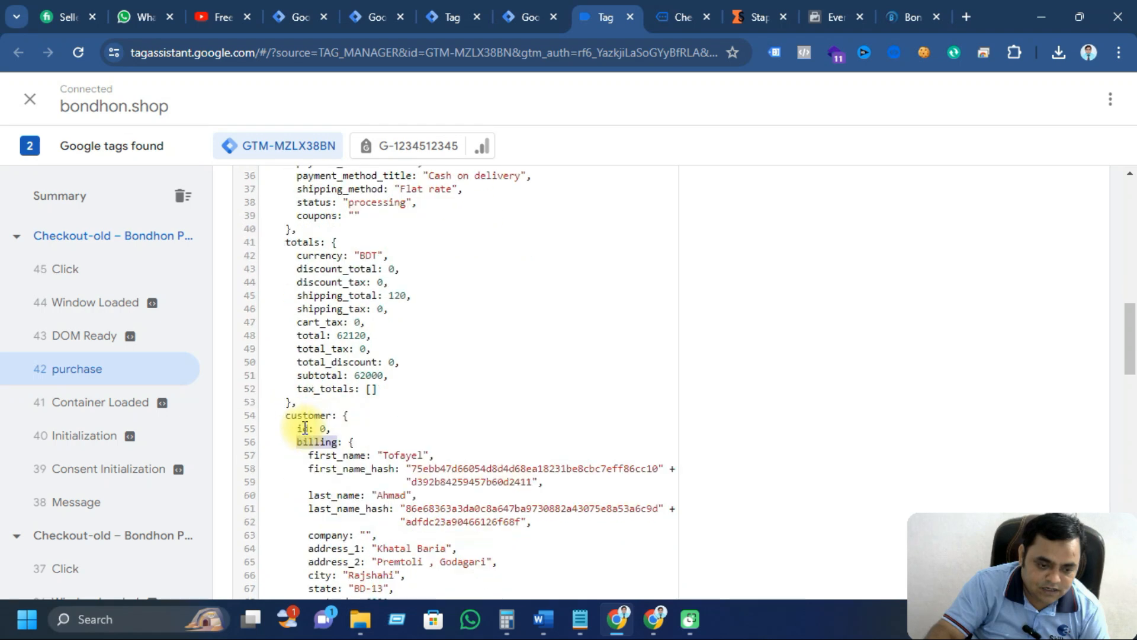
scroll(332, 330, "down", 5)
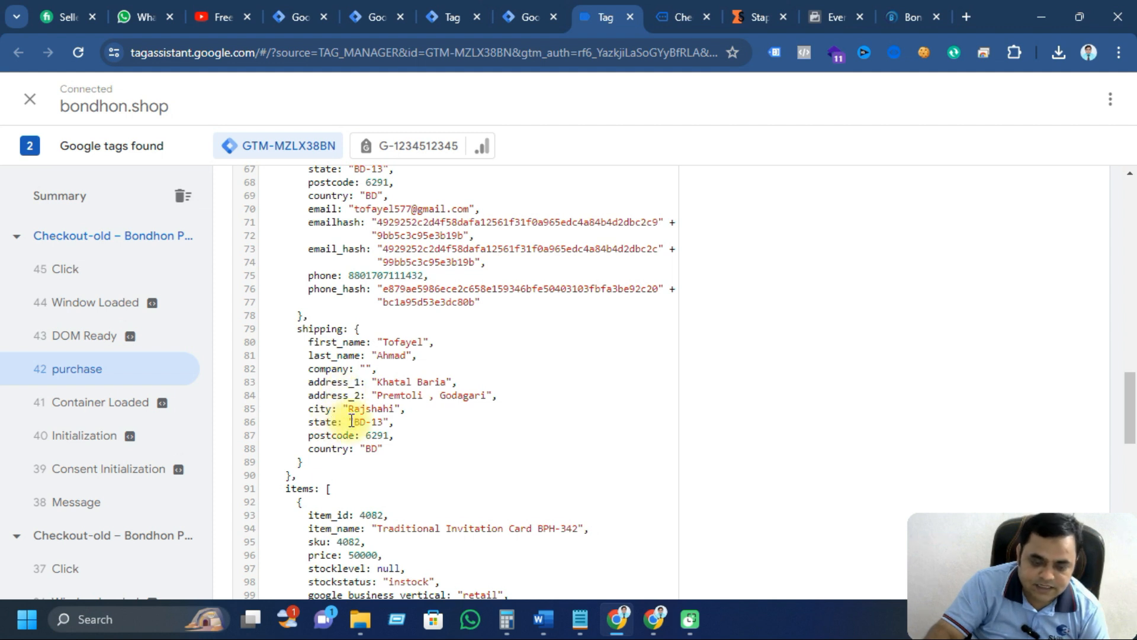
scroll(345, 439, "up", 4)
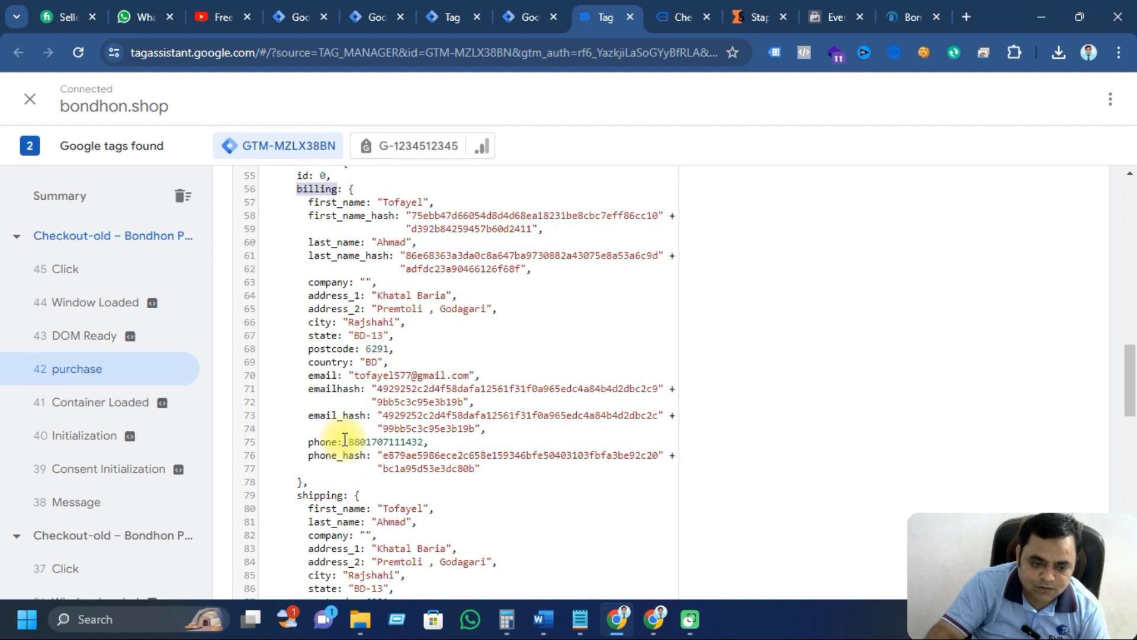
scroll(345, 439, "up", 4)
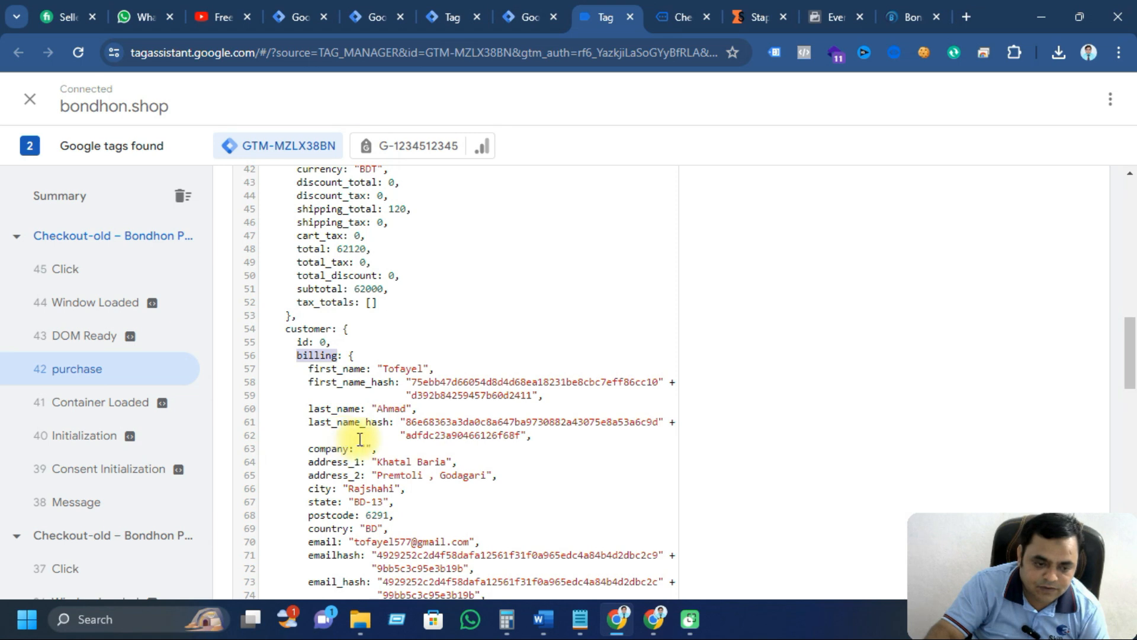
scroll(353, 434, "up", 15)
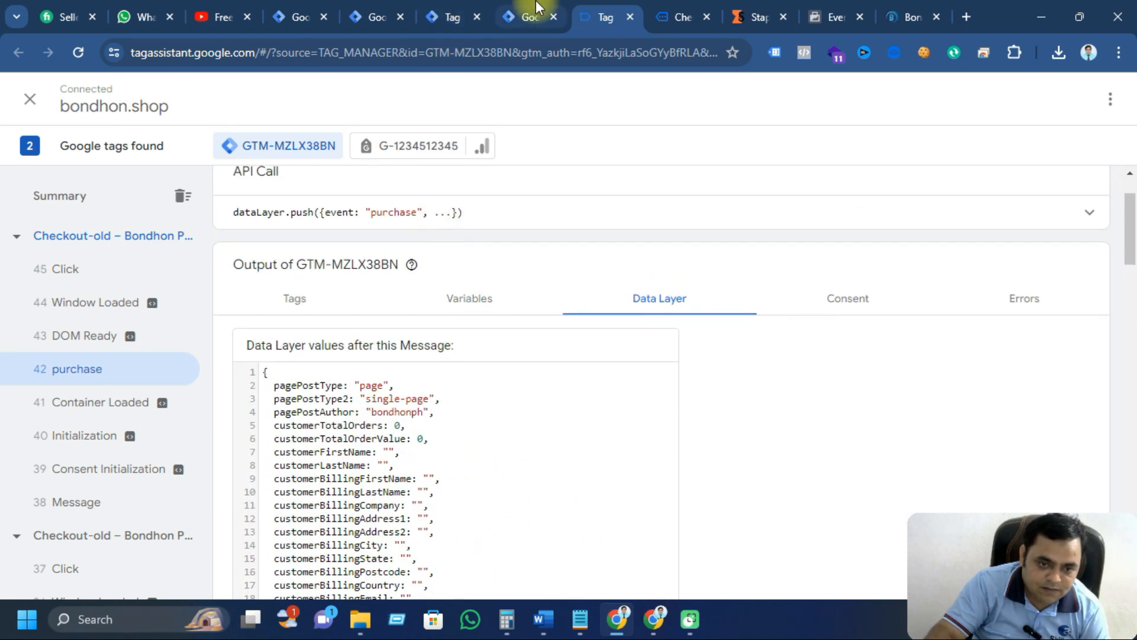
Step: Switch to the server container's preview and inspect the requests for the purchase, page_view and add_to_cart events
left_click(529, 16)
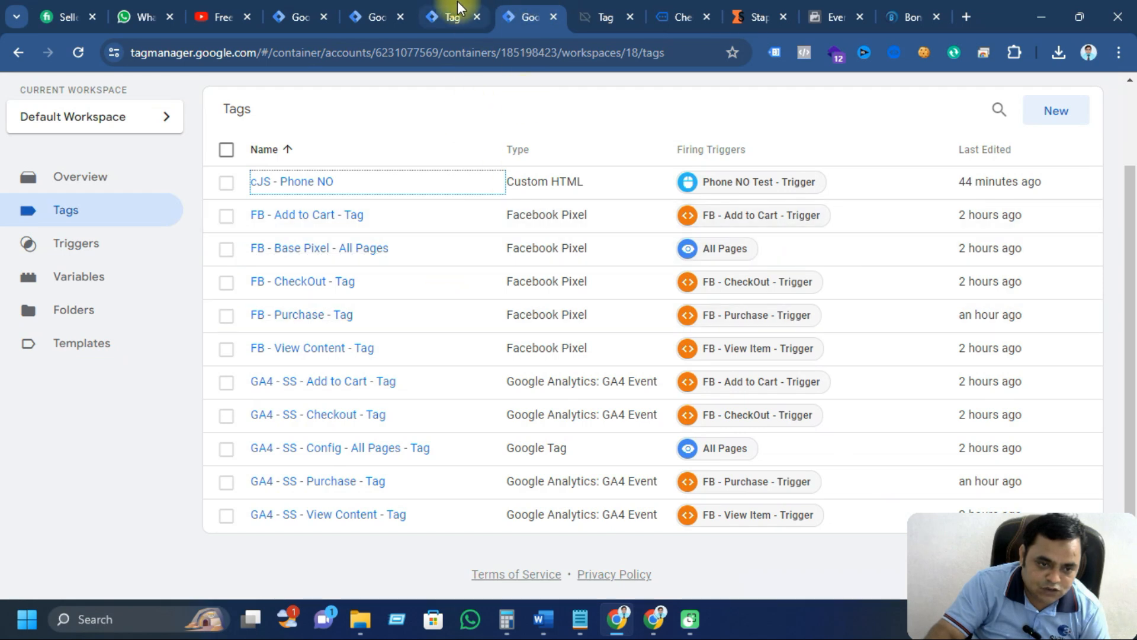
left_click(363, 14)
left_click(427, 18)
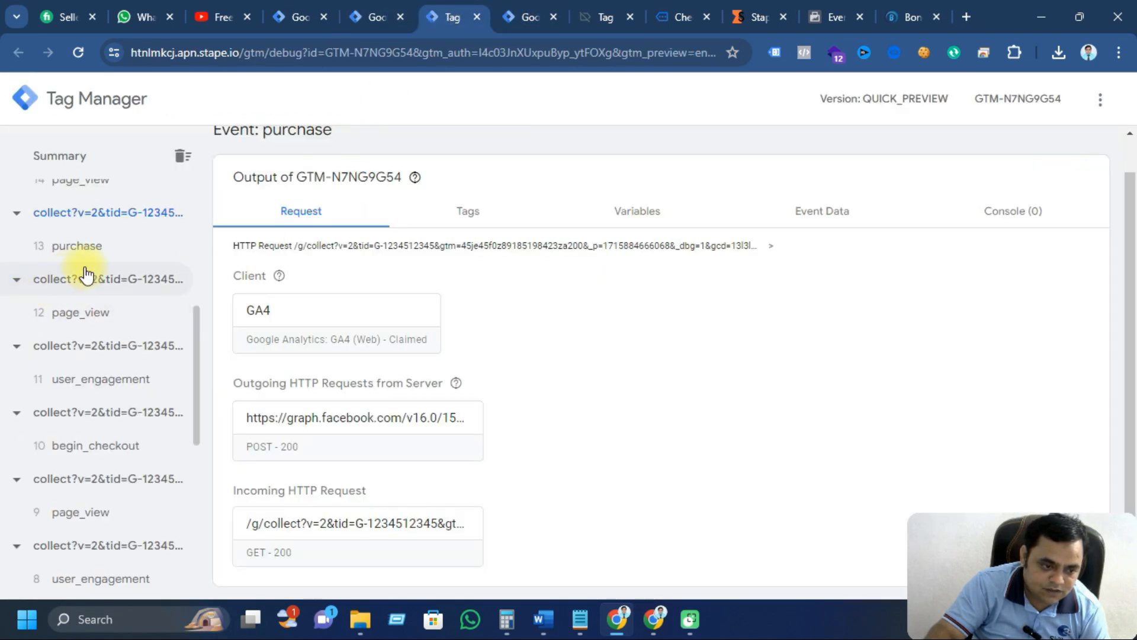
left_click(80, 248)
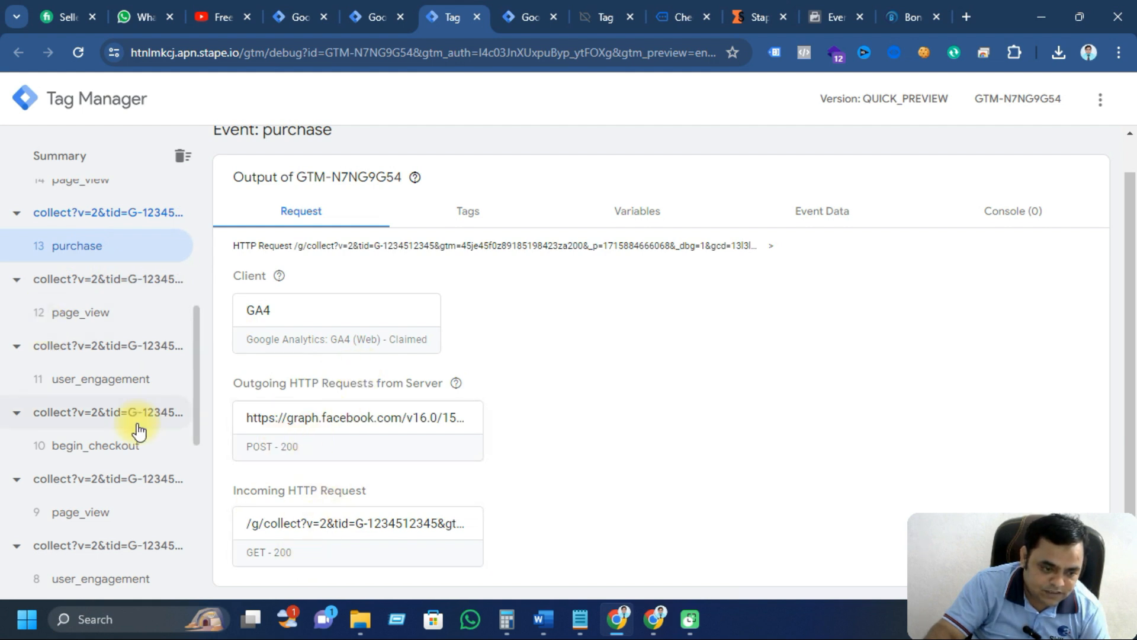
left_click(65, 312)
scroll(84, 356, "down", 3)
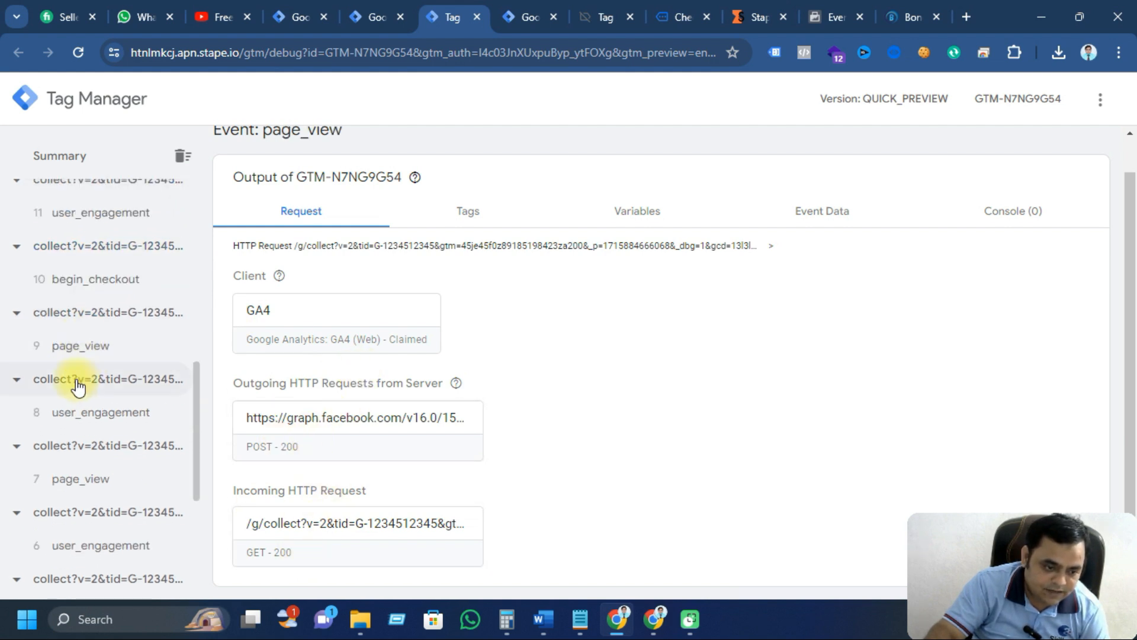
scroll(112, 485, "down", 3)
left_click(88, 446)
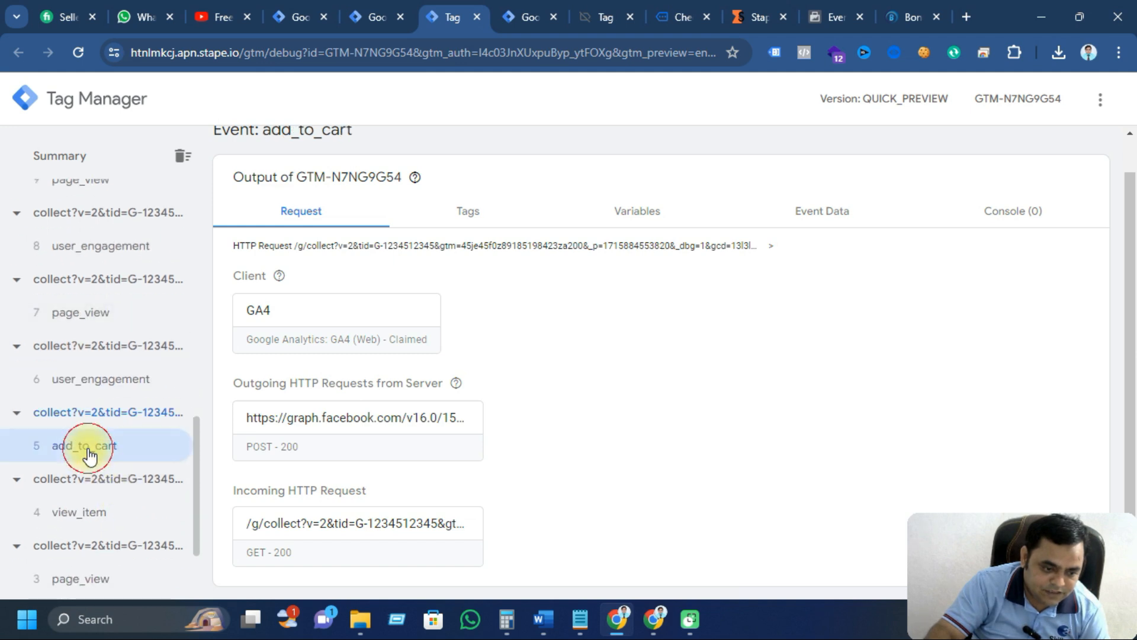
Step: Look over the server container's event list and review the purchase event's outgoing Facebook request and incoming GA4 request
scroll(109, 457, "up", 3)
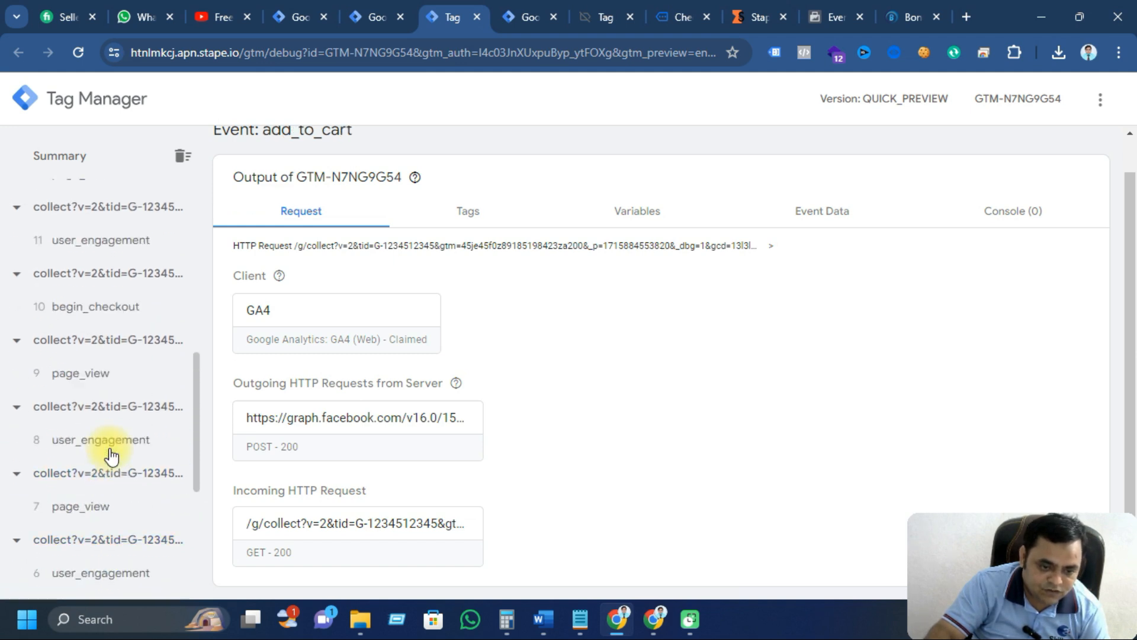
scroll(110, 456, "up", 3)
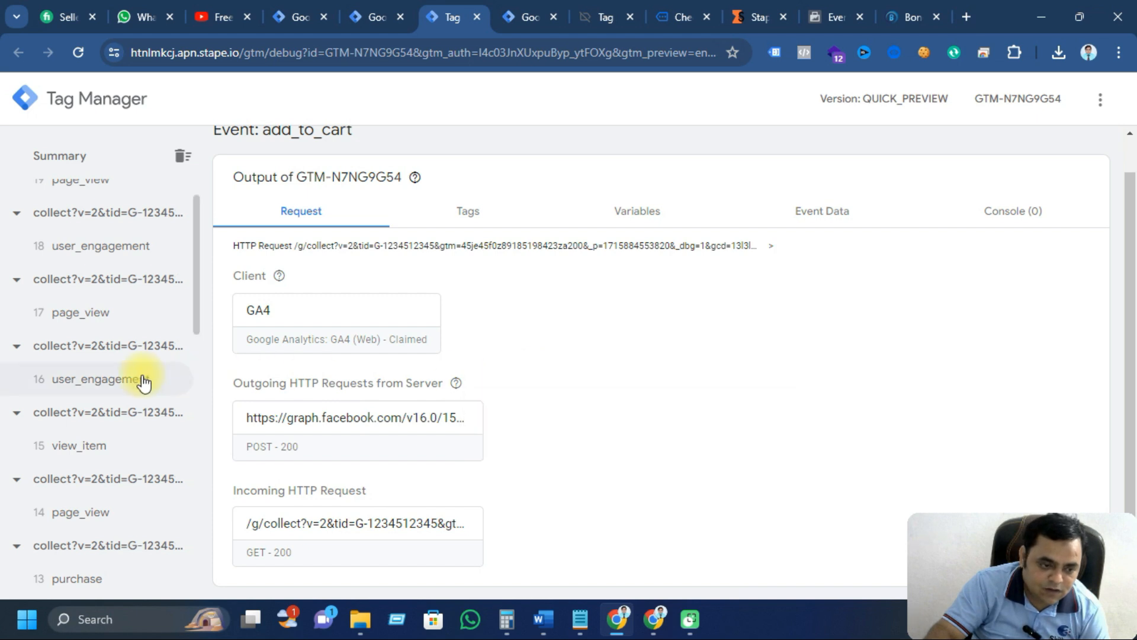
scroll(141, 382, "up", 1)
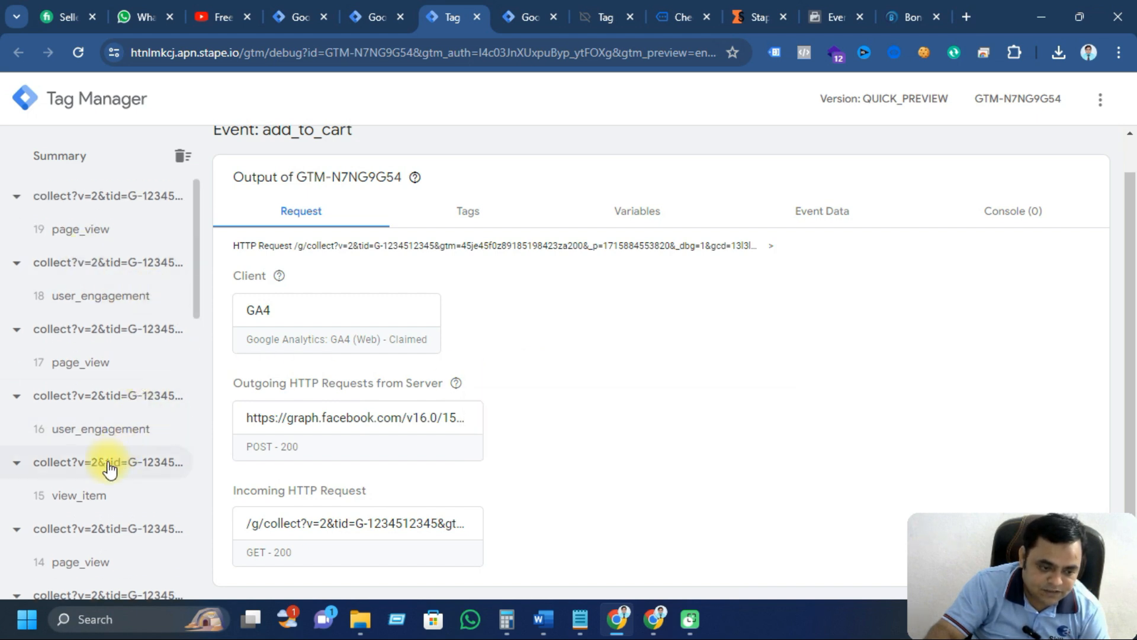
scroll(109, 463, "down", 3)
left_click(77, 462)
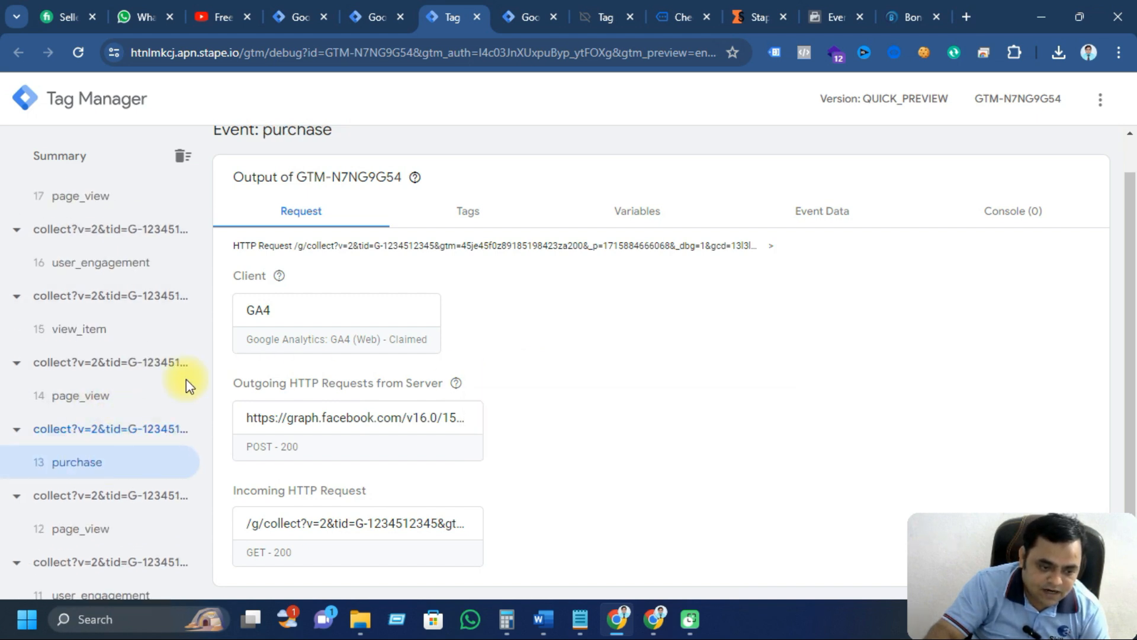
scroll(118, 422, "down", 1)
scroll(119, 422, "down", 2)
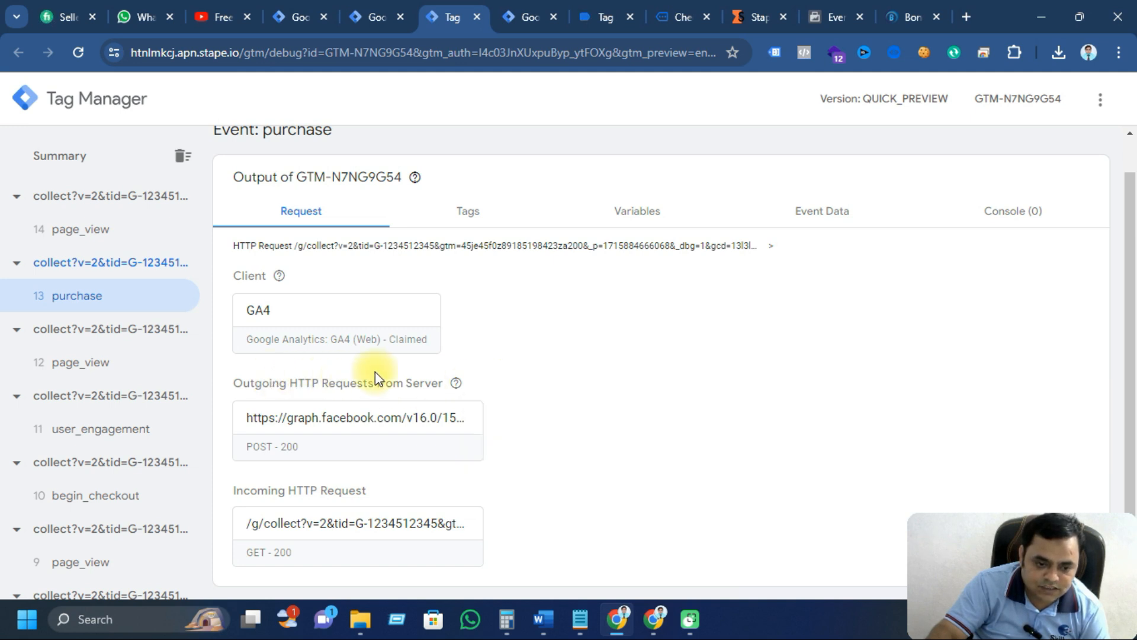
mouse_move(455, 382)
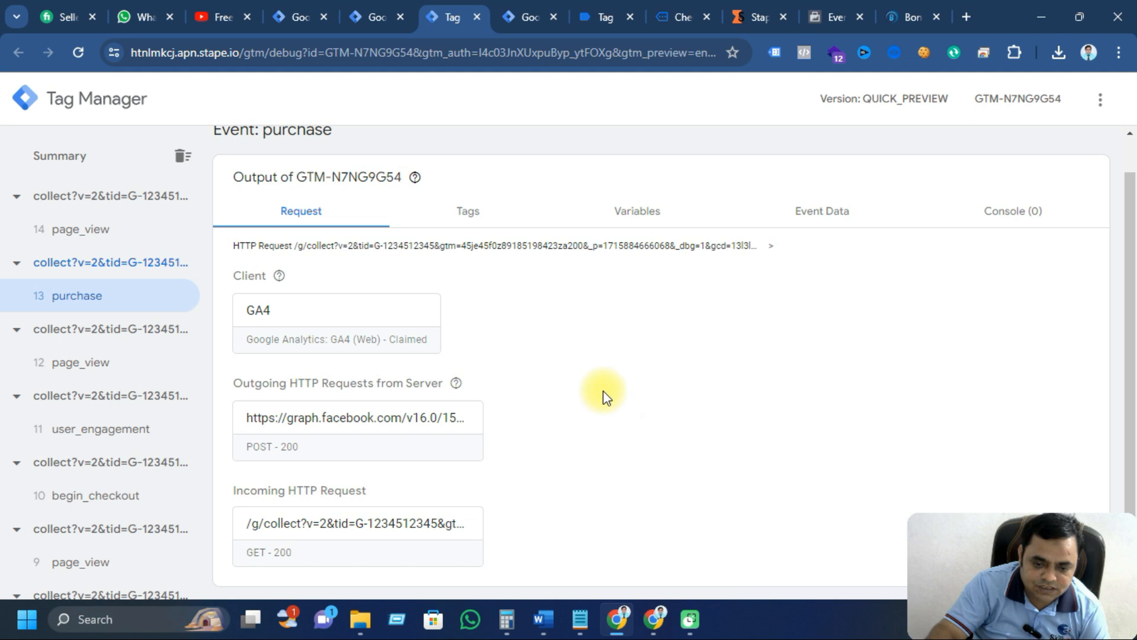
Step: Switch to Meta Events Manager and check browser and server event deduplication in the New BPH-01 dataset's test events
left_click(836, 15)
scroll(493, 366, "down", 3)
left_click(492, 193)
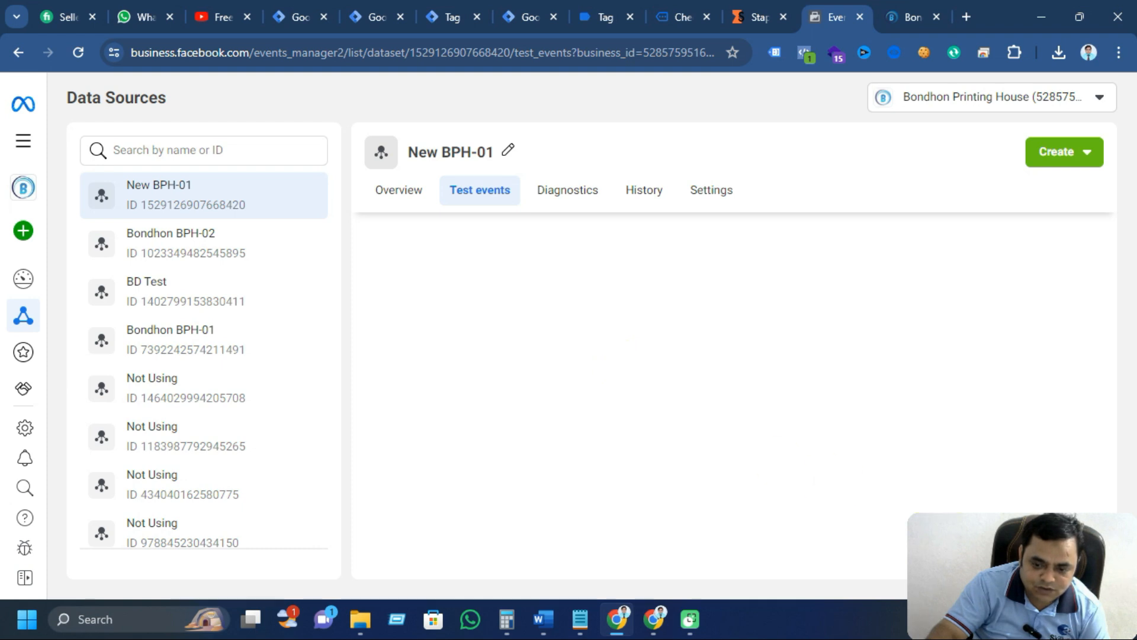
scroll(487, 368, "down", 5)
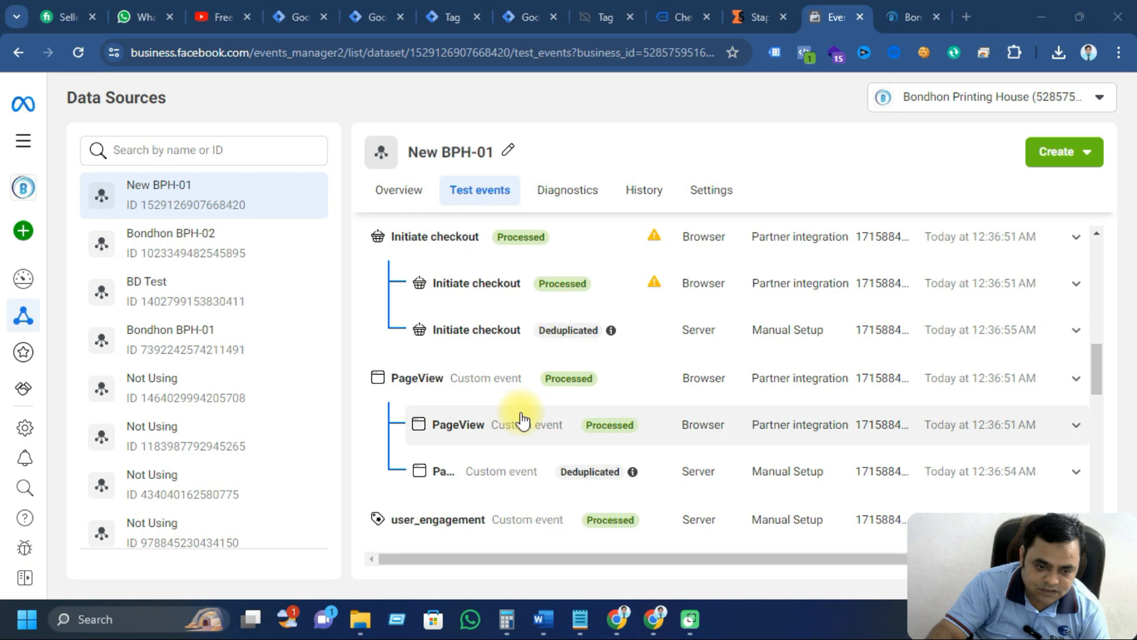
scroll(521, 419, "down", 5)
scroll(528, 424, "down", 5)
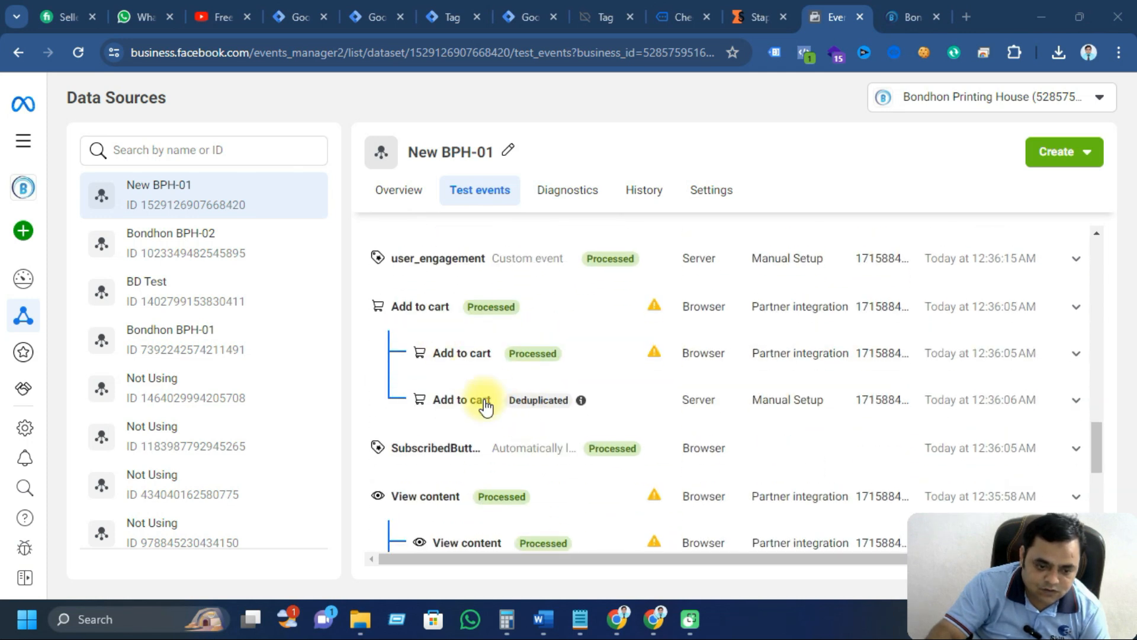
scroll(486, 407, "down", 5)
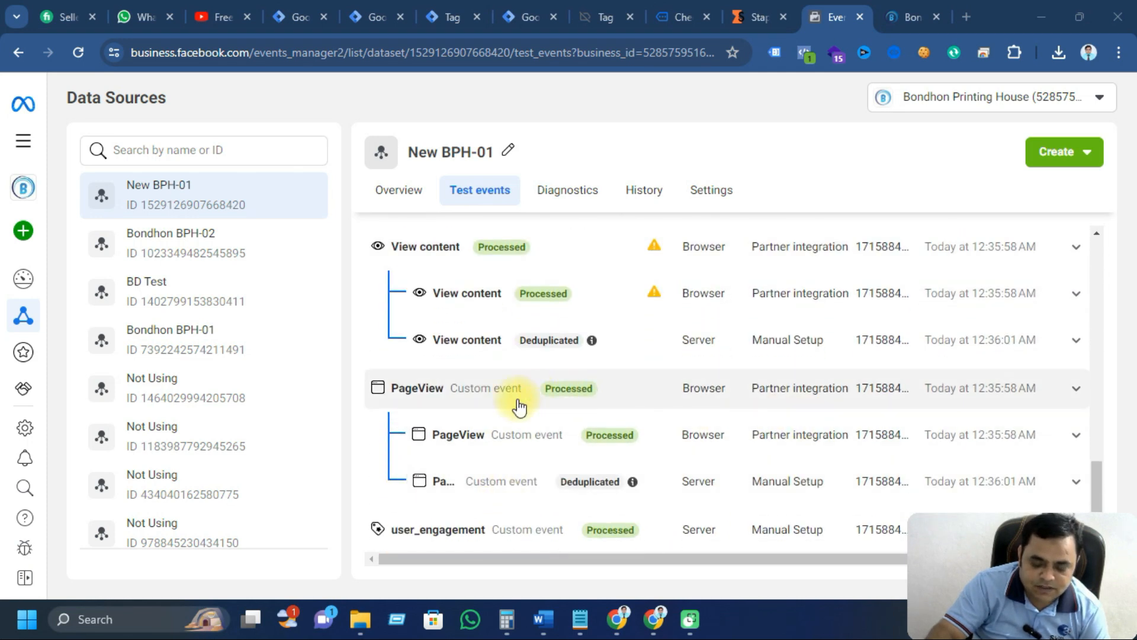
scroll(525, 459, "up", 5)
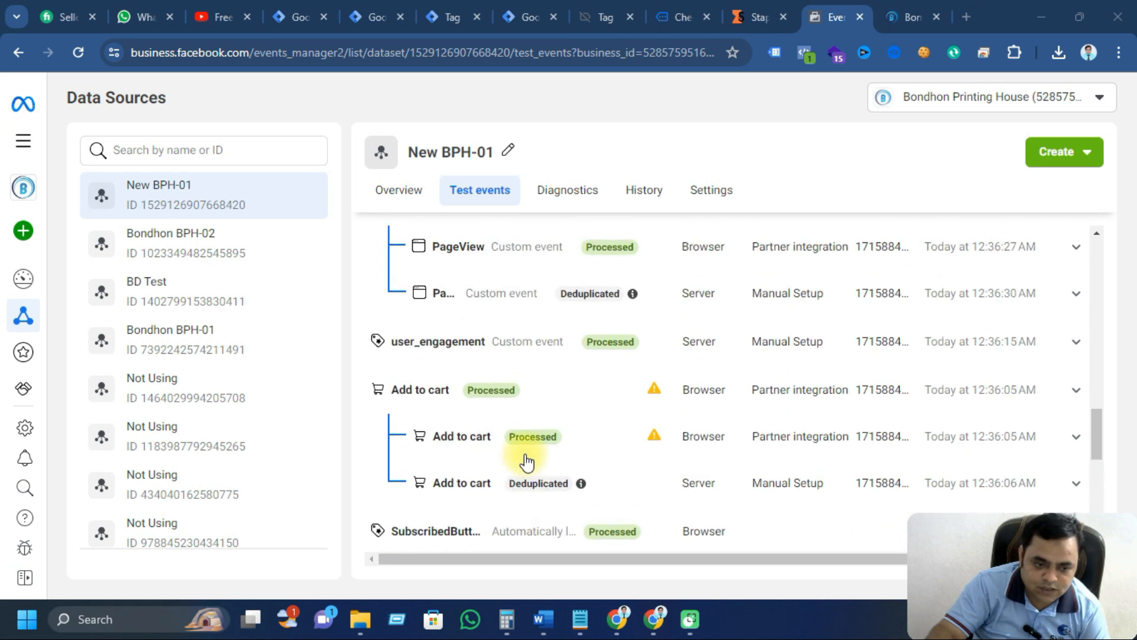
Step: Close the earlier Tag Assistant and checkout sessions, and clear the recorded events from the GTM-N7NG9G54 server container preview
scroll(527, 462, "up", 5)
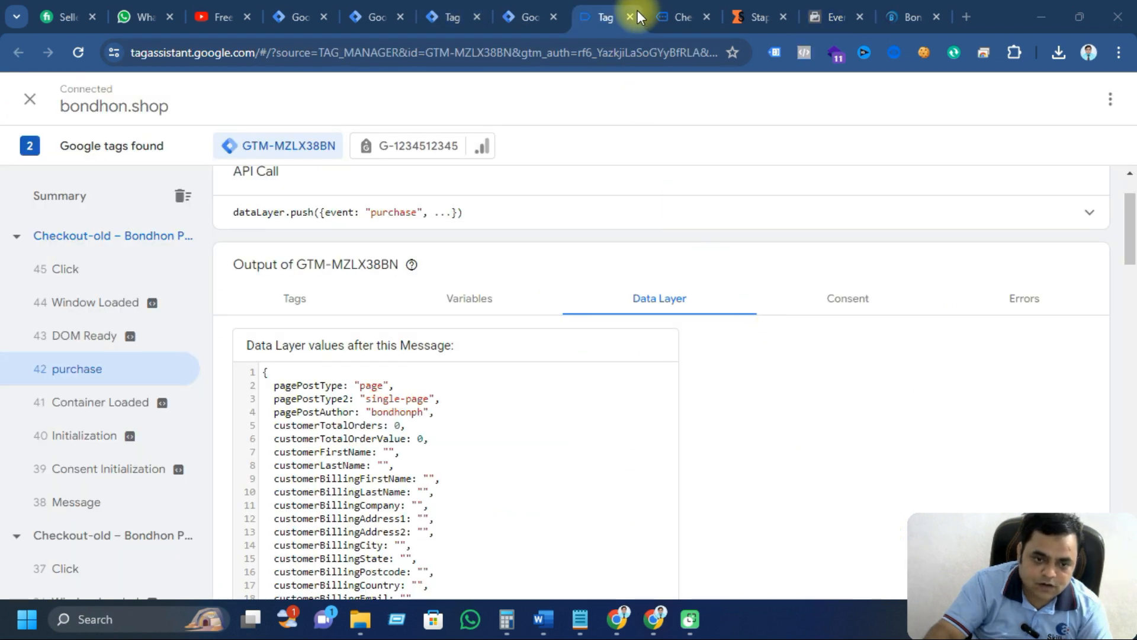
left_click(630, 17)
key("ctrl+w")
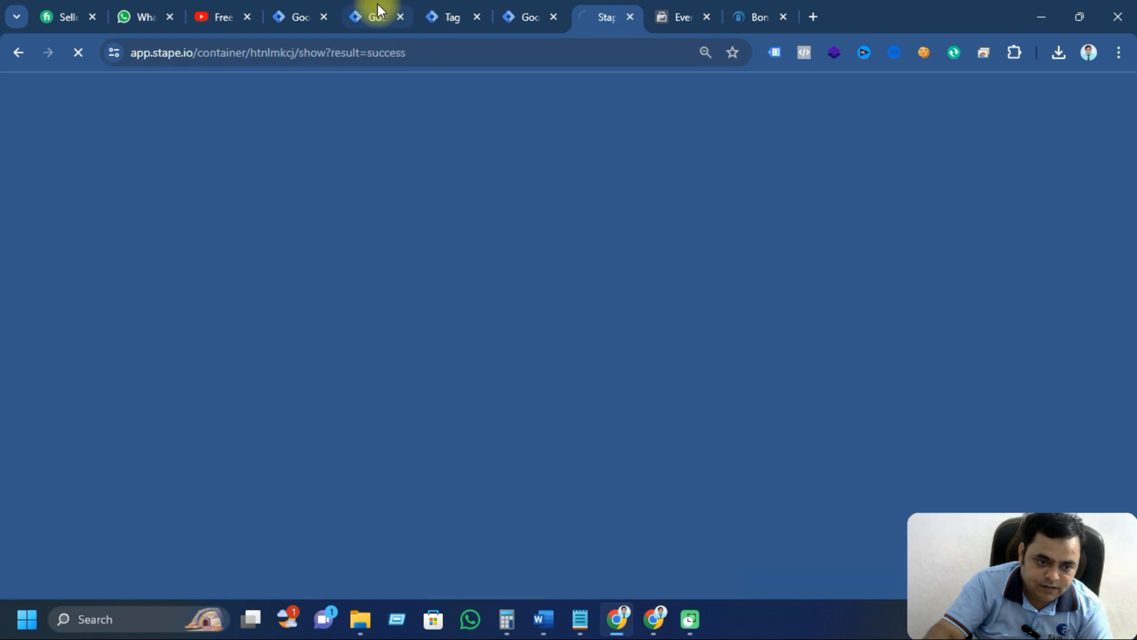
left_click(378, 5)
left_click(529, 9)
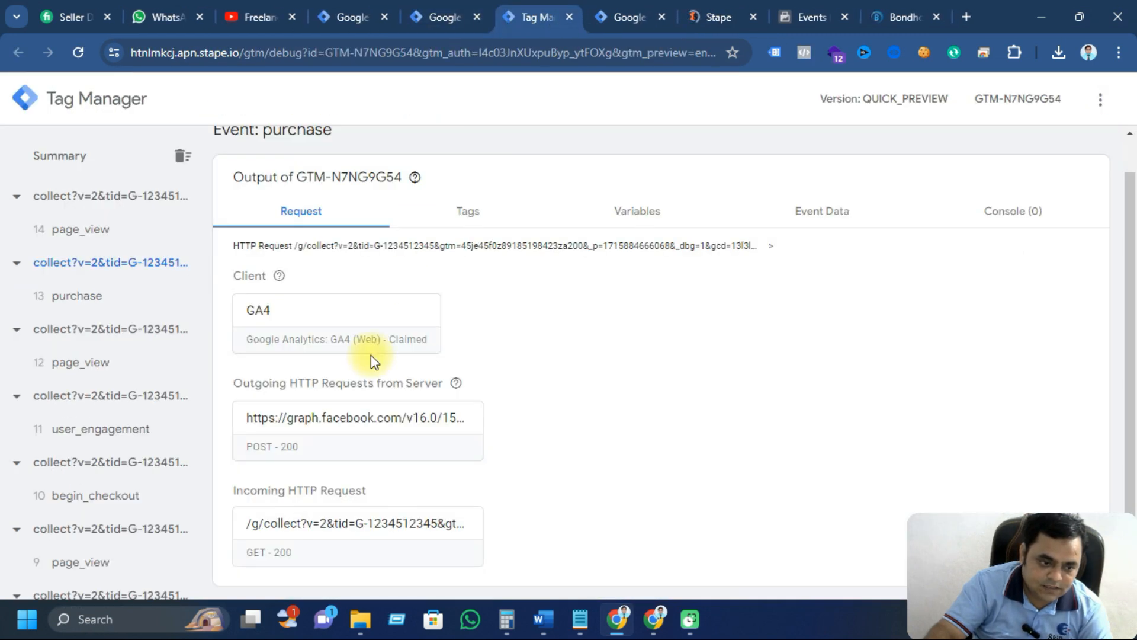
left_click(182, 155)
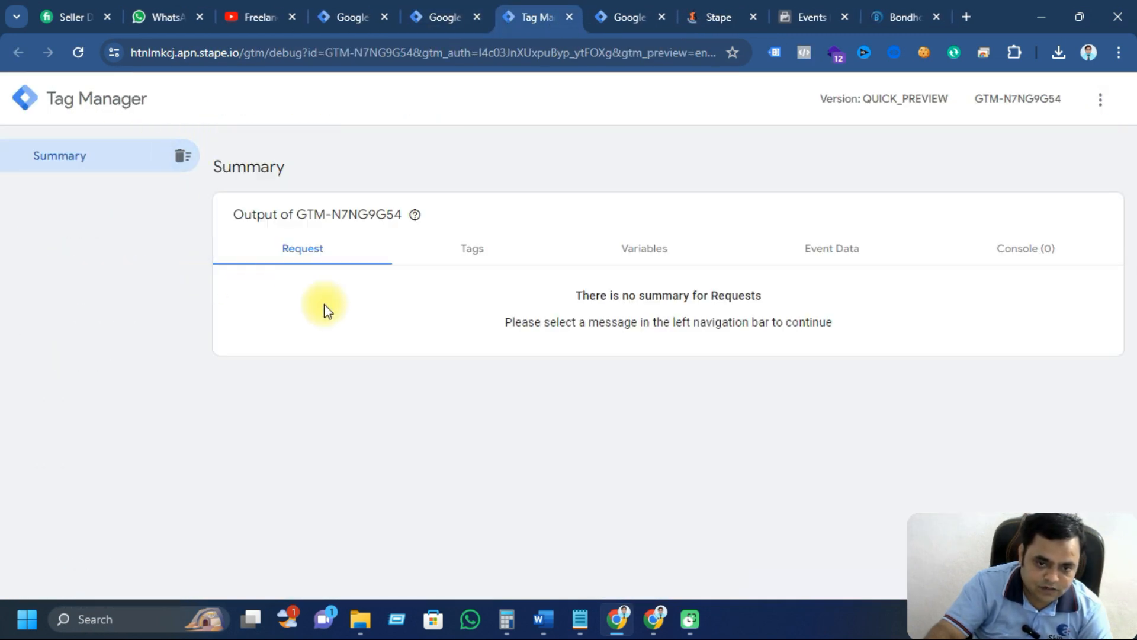
Step: Switch to Meta Events Manager and clear the New BPH-01 dataset's test event activity
left_click(801, 14)
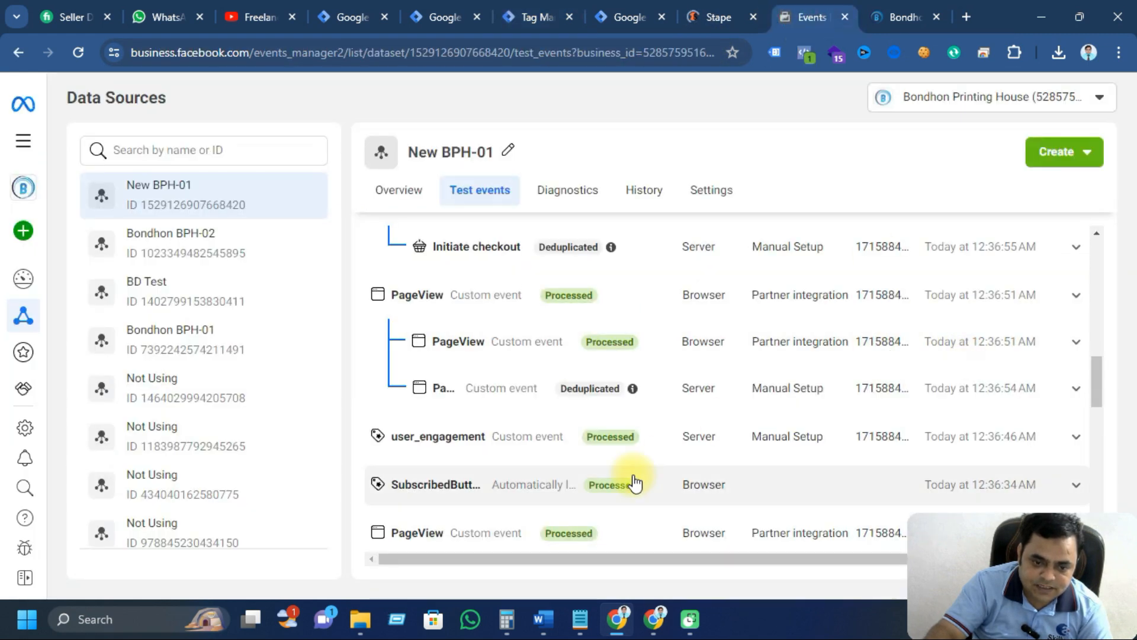
scroll(634, 479, "up", 10)
scroll(635, 481, "up", 3)
left_click(995, 423)
left_click(739, 324)
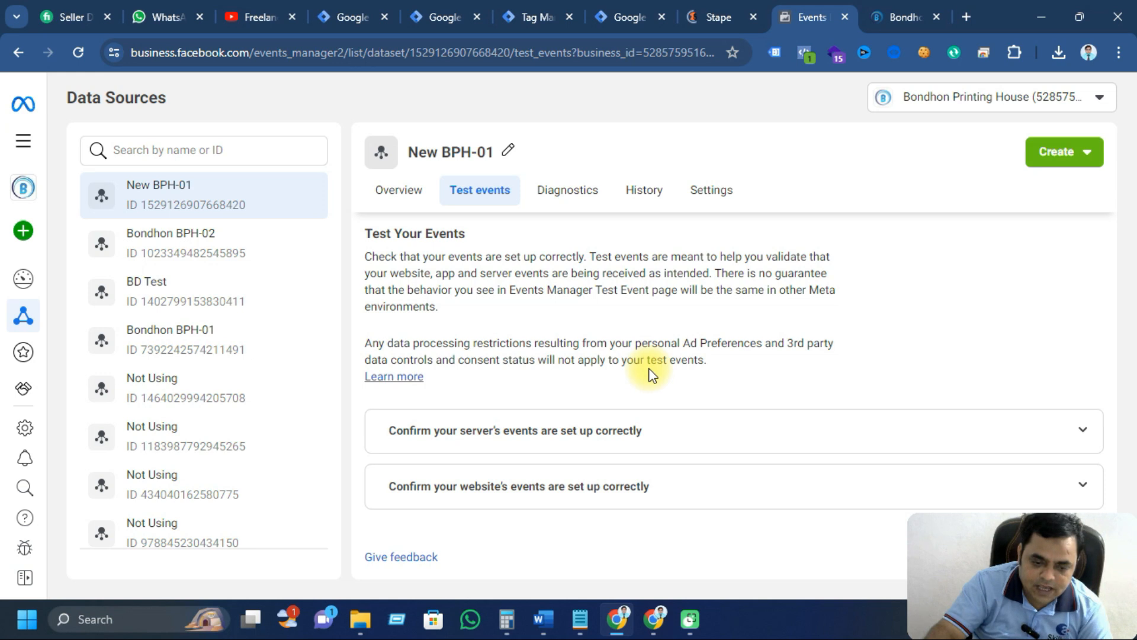
left_click(543, 18)
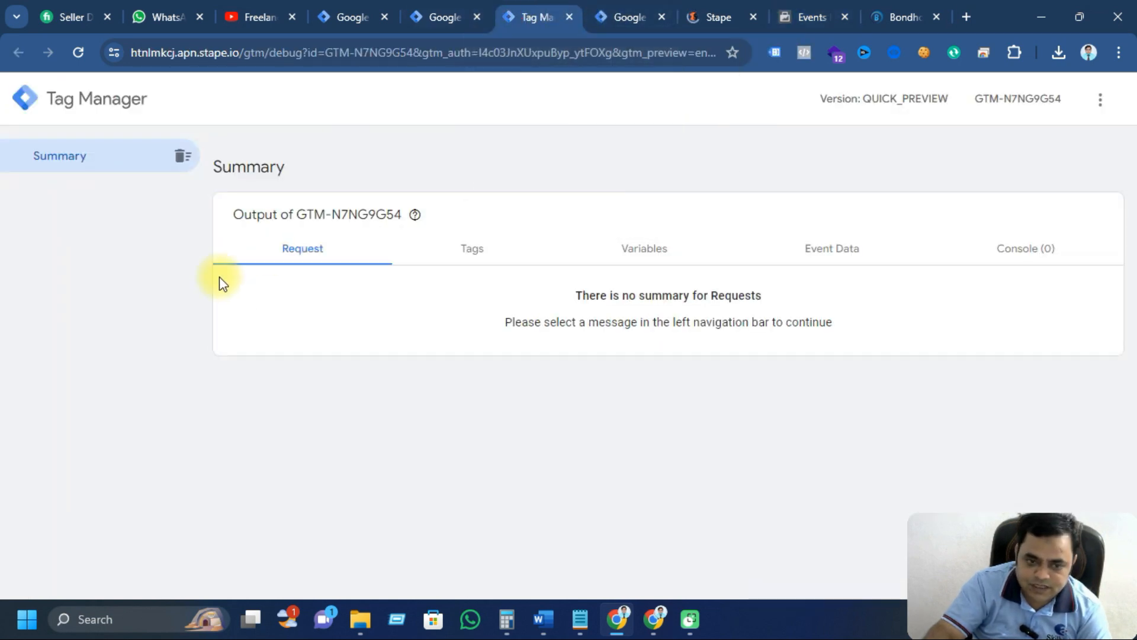
left_click(614, 16)
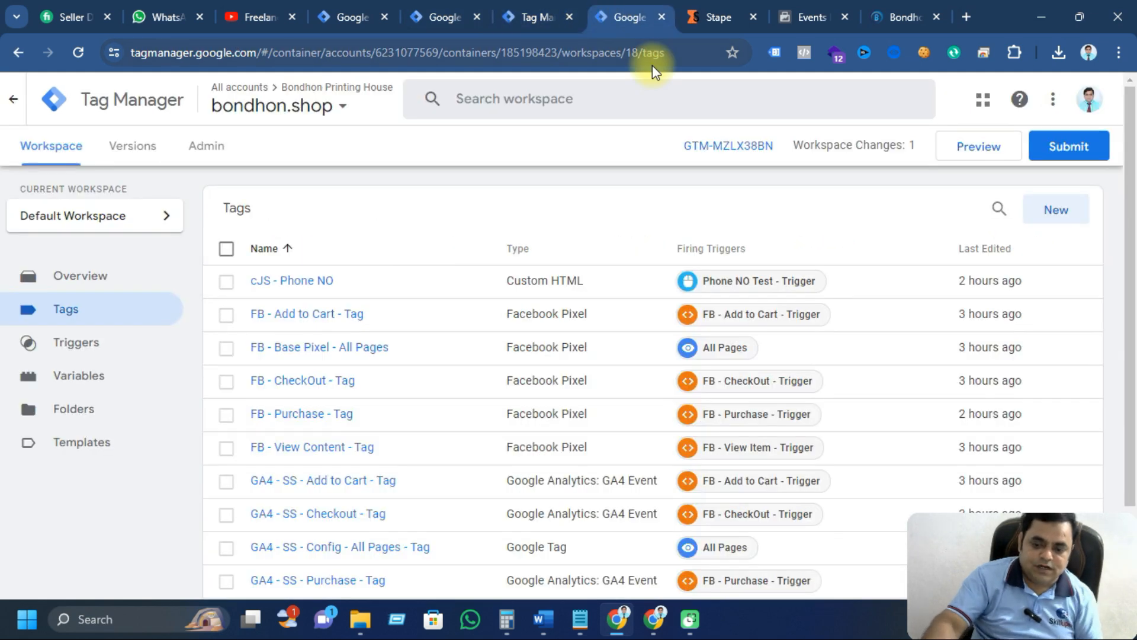
left_click(965, 154)
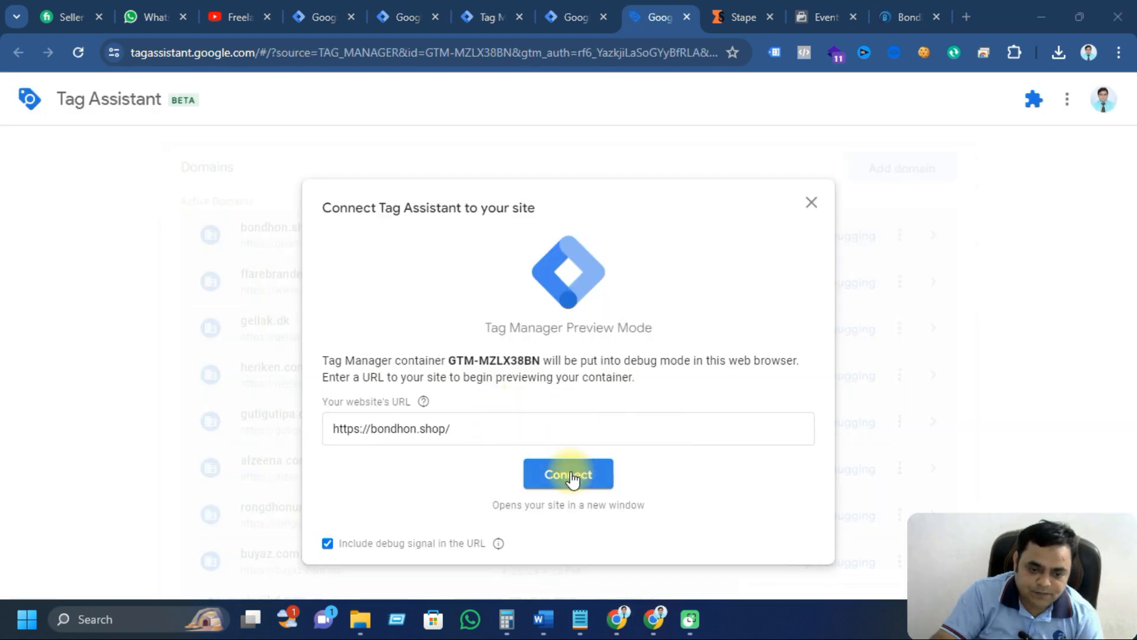
left_click(568, 476)
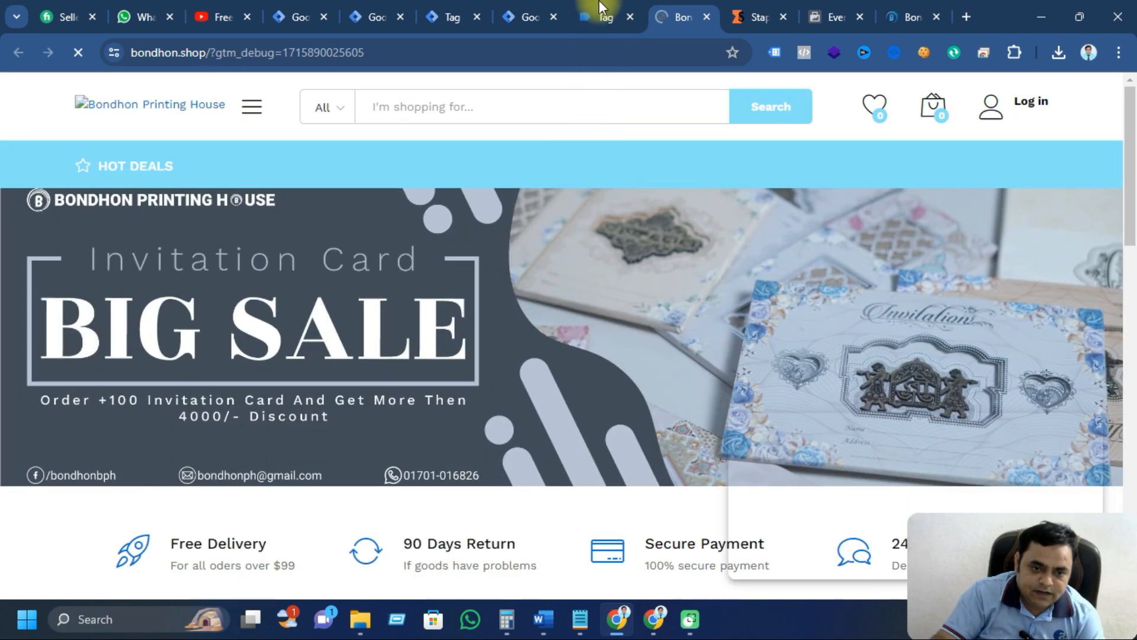
left_click(602, 8)
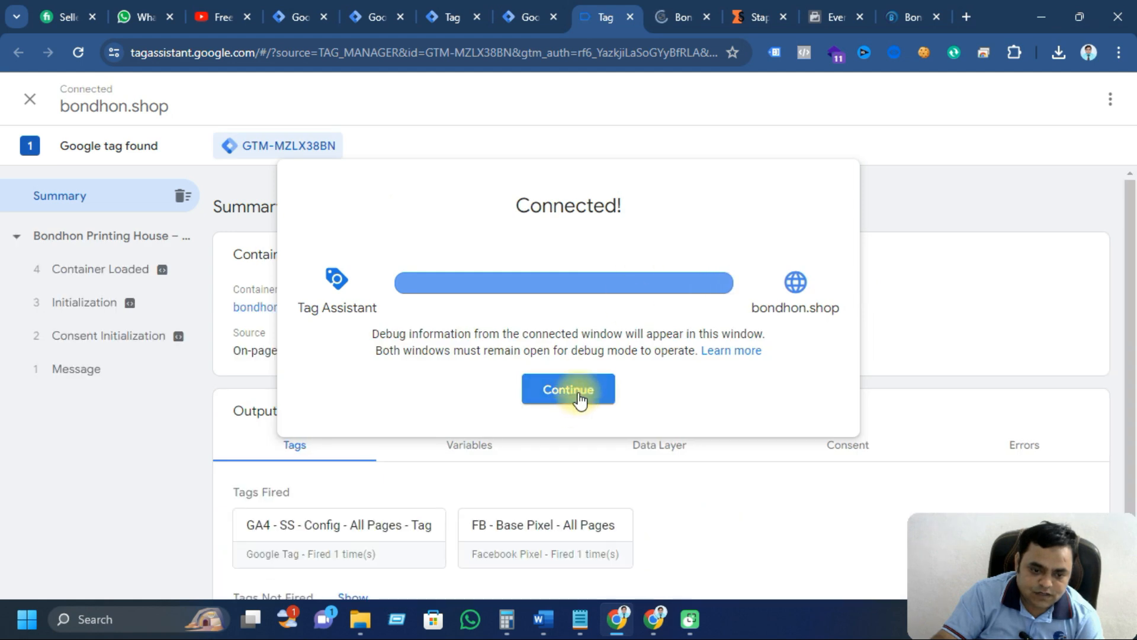
left_click(579, 398)
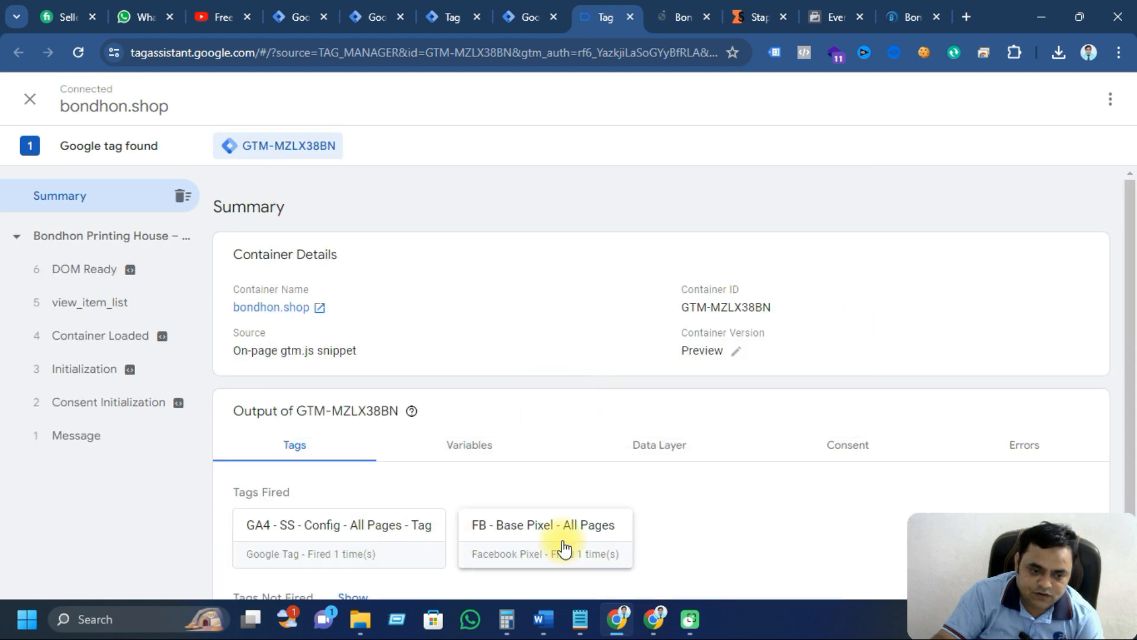
Step: Check the store's home page with Meta Pixel Helper for the pixel and its PageView event
left_click(678, 18)
scroll(517, 372, "down", 5)
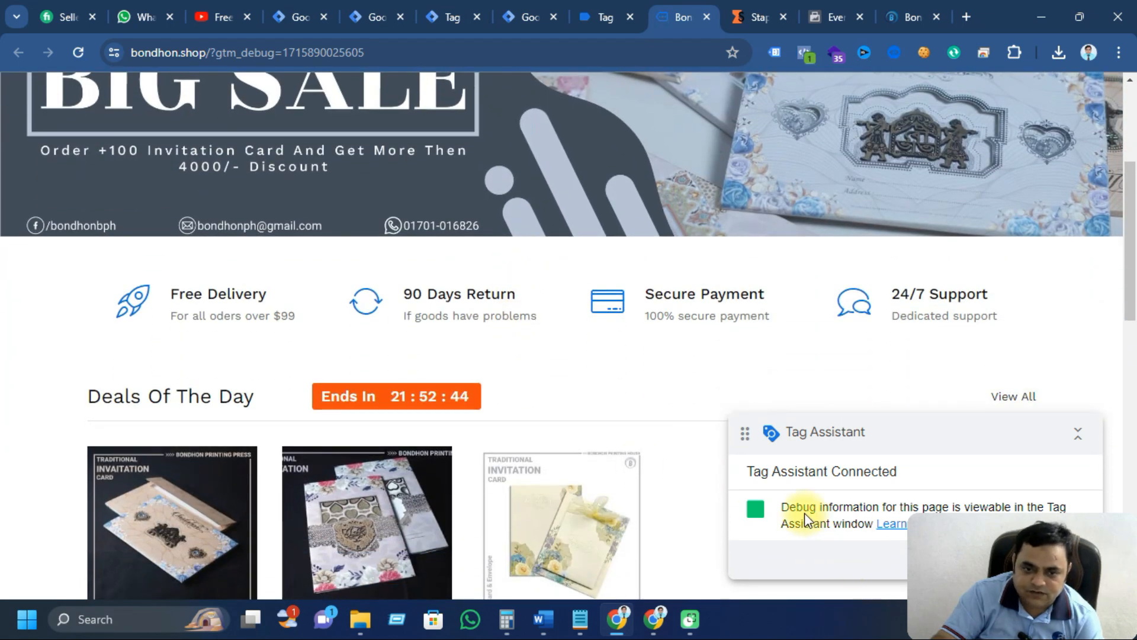
left_click(806, 52)
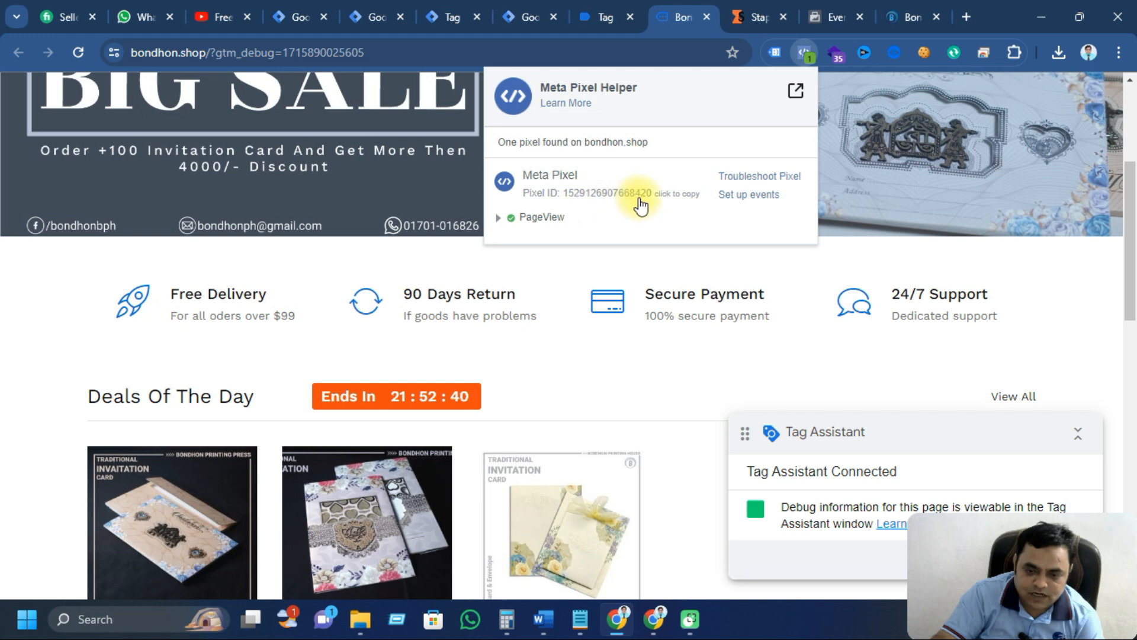
left_click(656, 378)
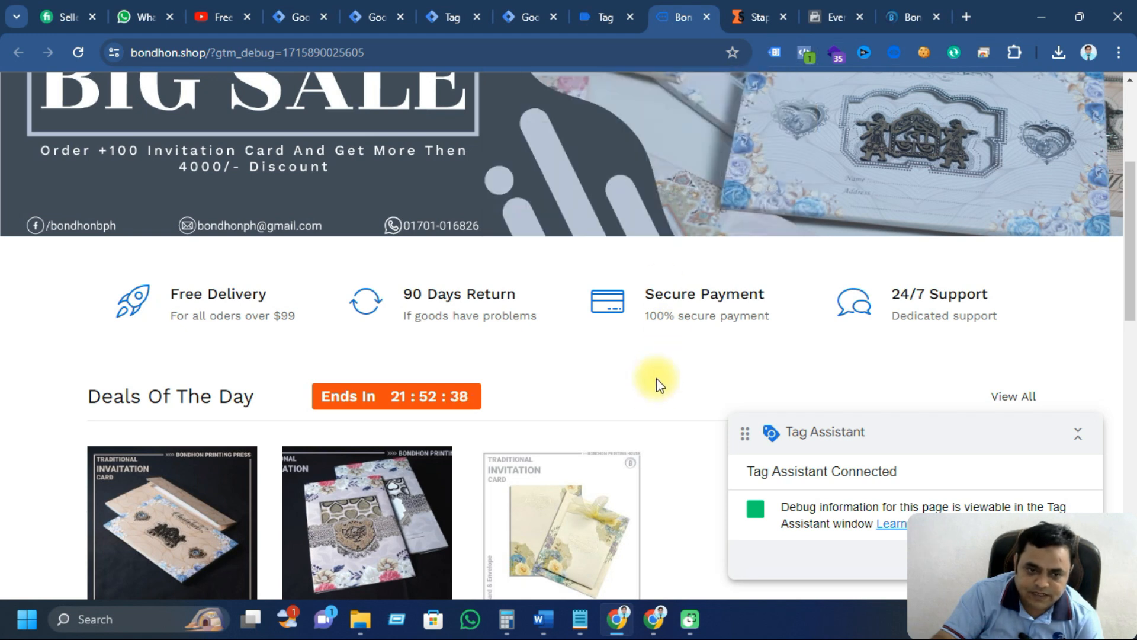
Step: Inspect the page_view requests in the server container preview, and check PageView deduplication in Meta Events Manager's test events
left_click(445, 17)
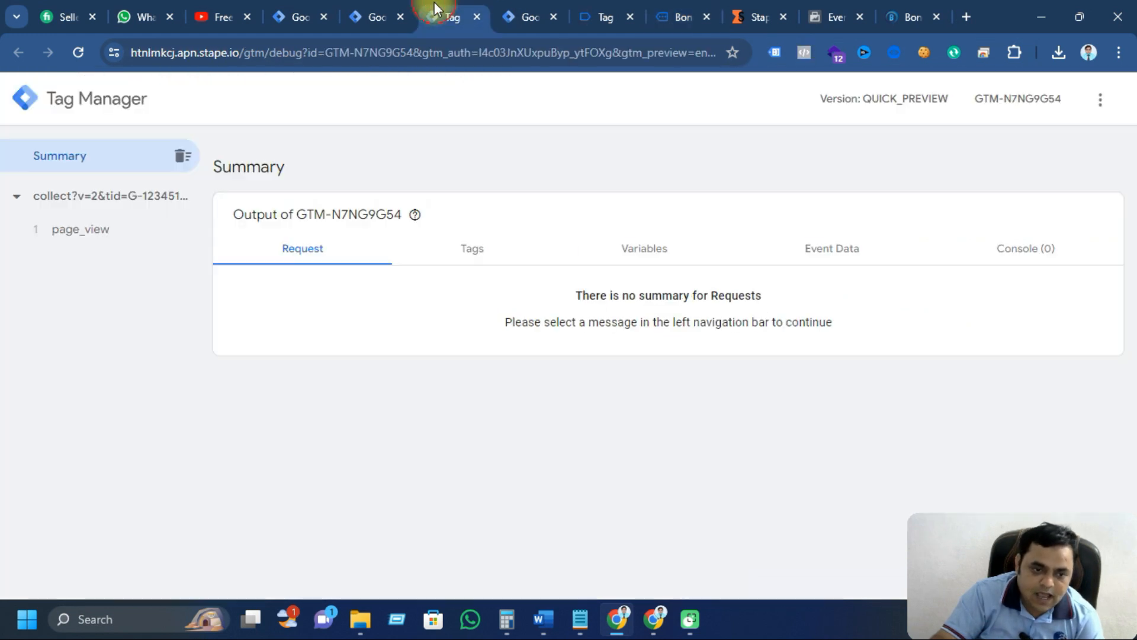
left_click(91, 243)
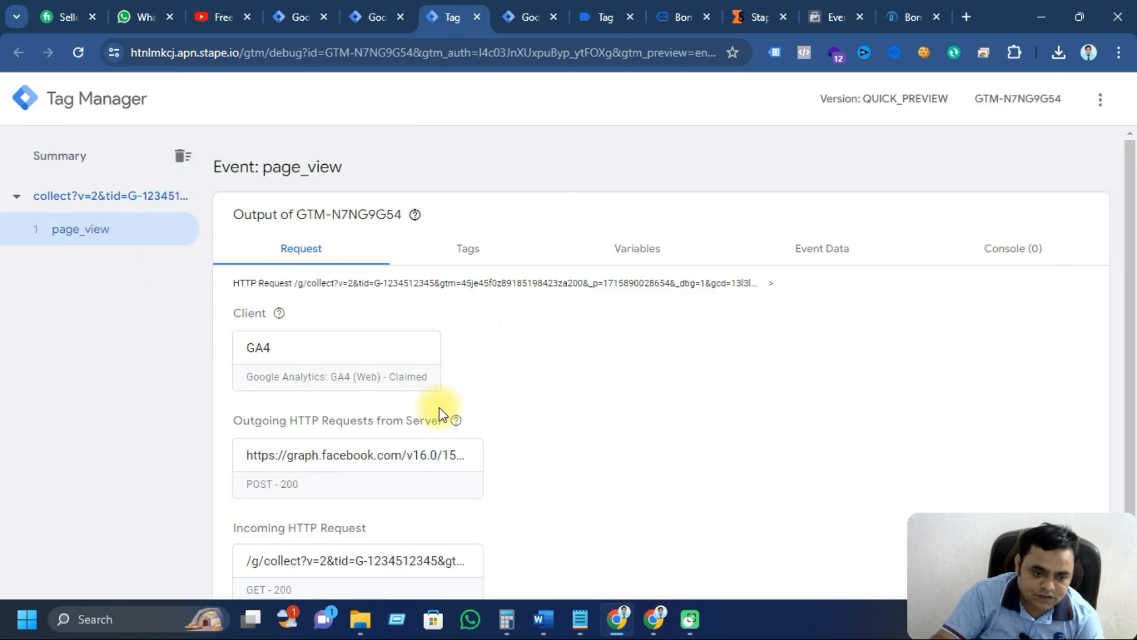
scroll(439, 409, "down", 1)
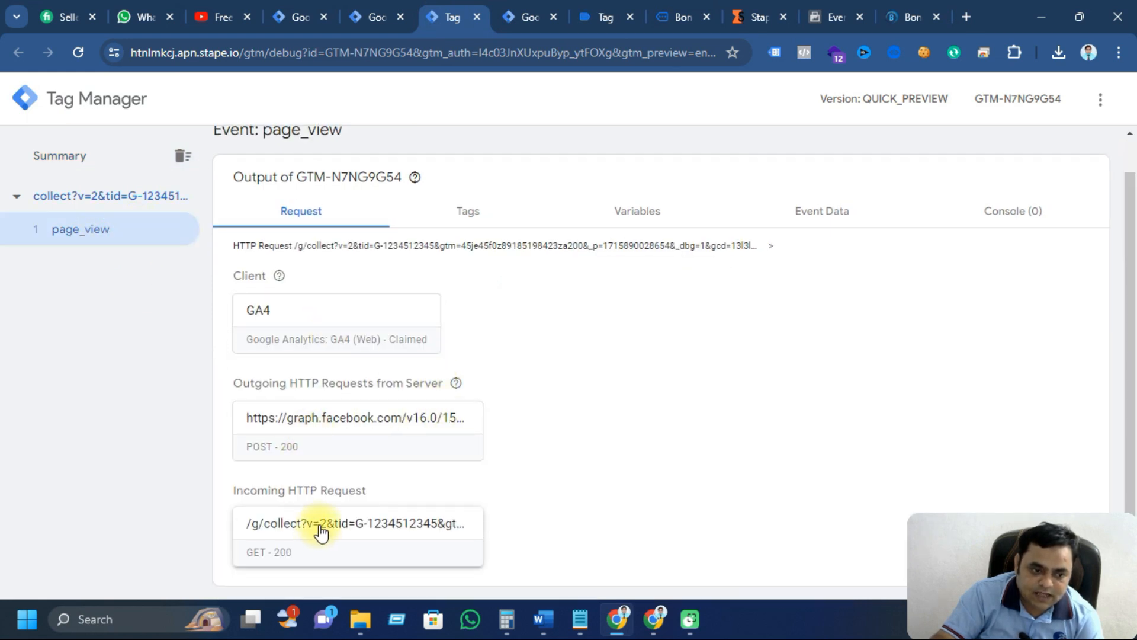
left_click(825, 8)
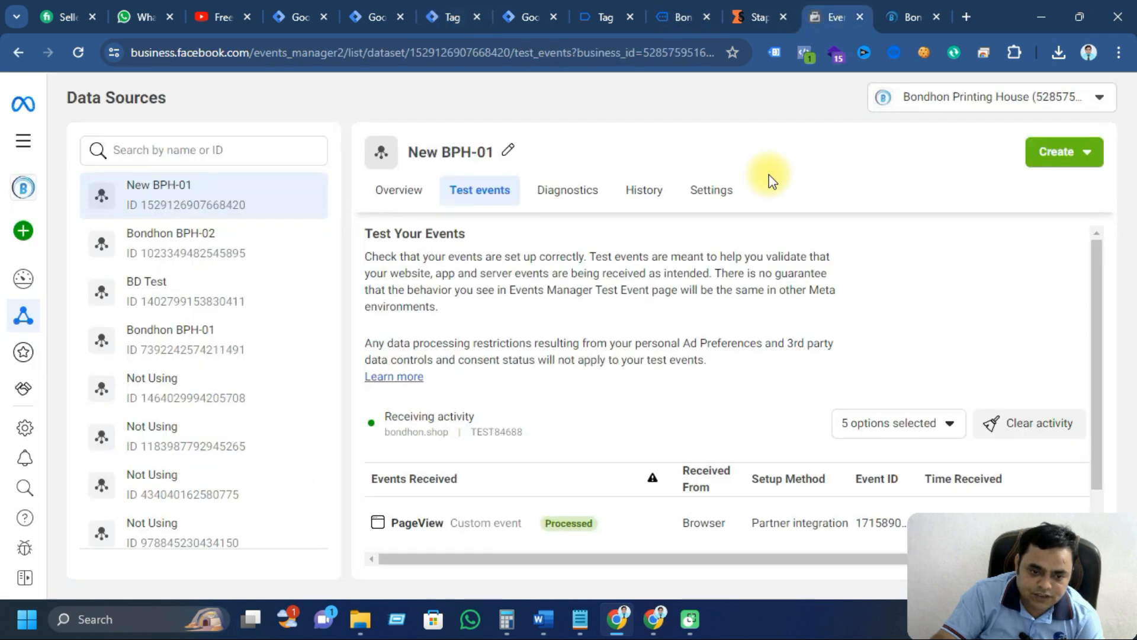
scroll(580, 341, "down", 1)
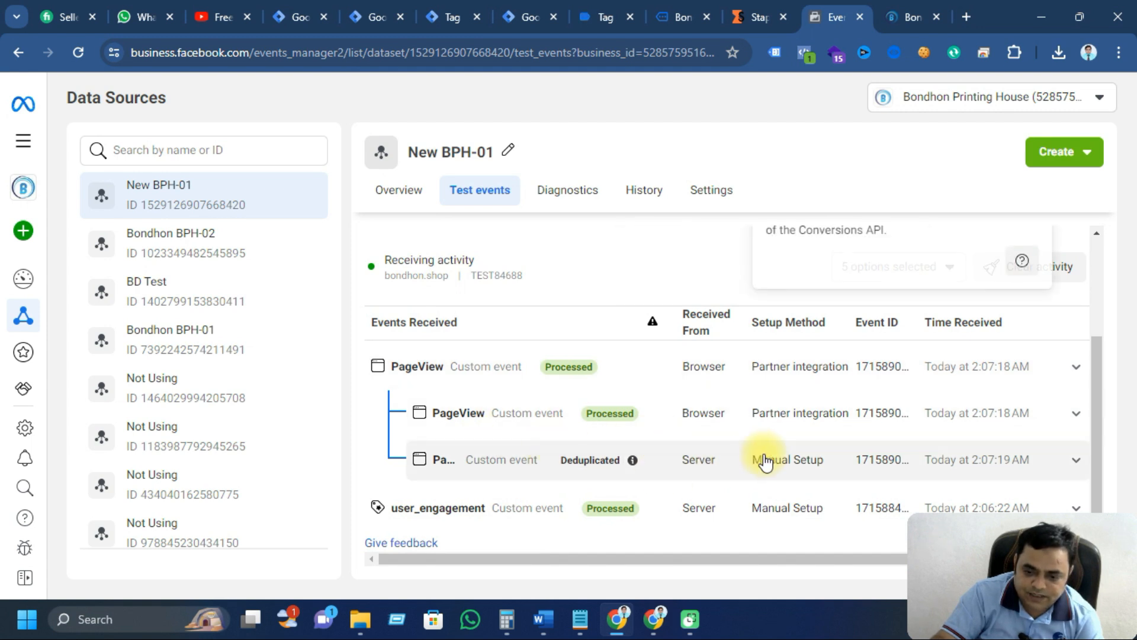
Step: Open the Traditional Invitation Card BPH-342 product from the store's home page and select the pack size of 100
left_click(606, 17)
left_click(682, 16)
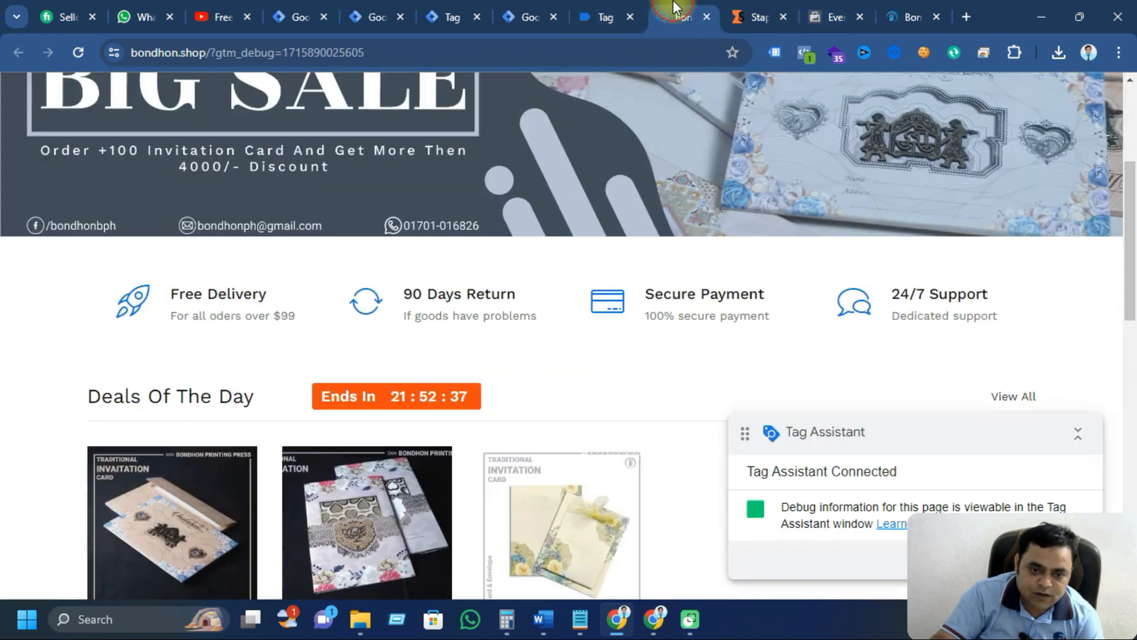
scroll(511, 402, "down", 5)
mouse_move(541, 247)
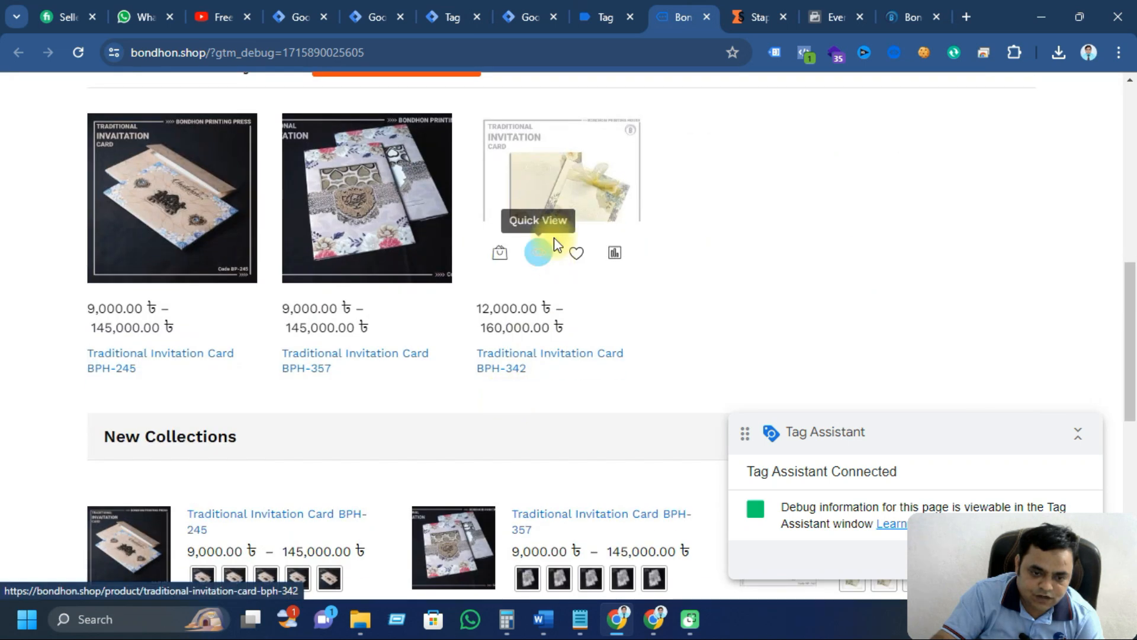
left_click(556, 200)
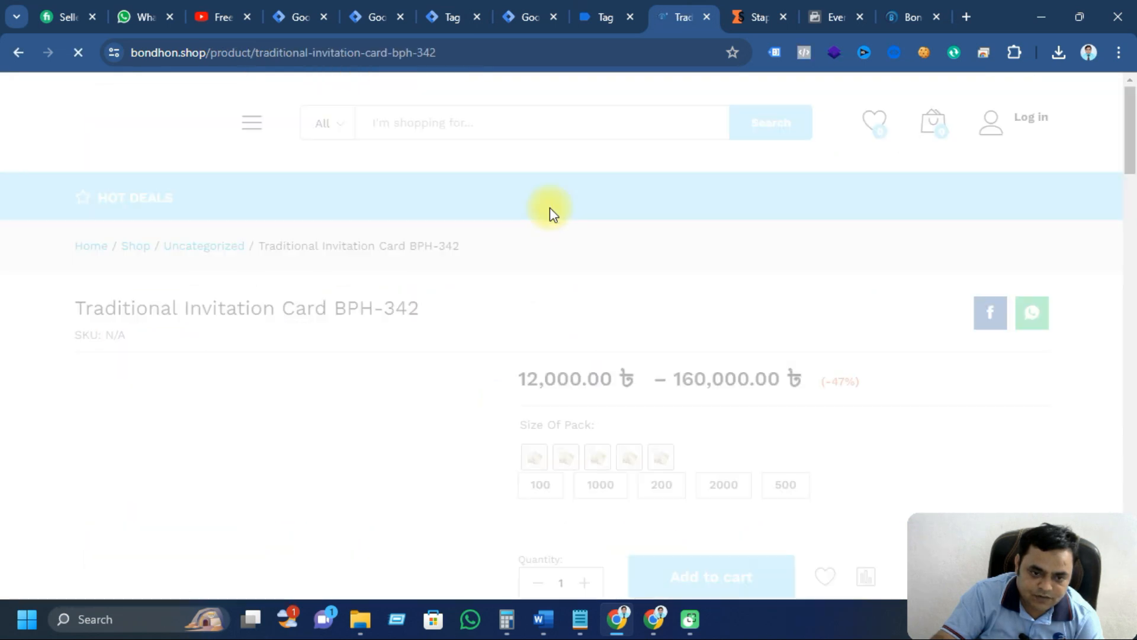
scroll(577, 320, "down", 5)
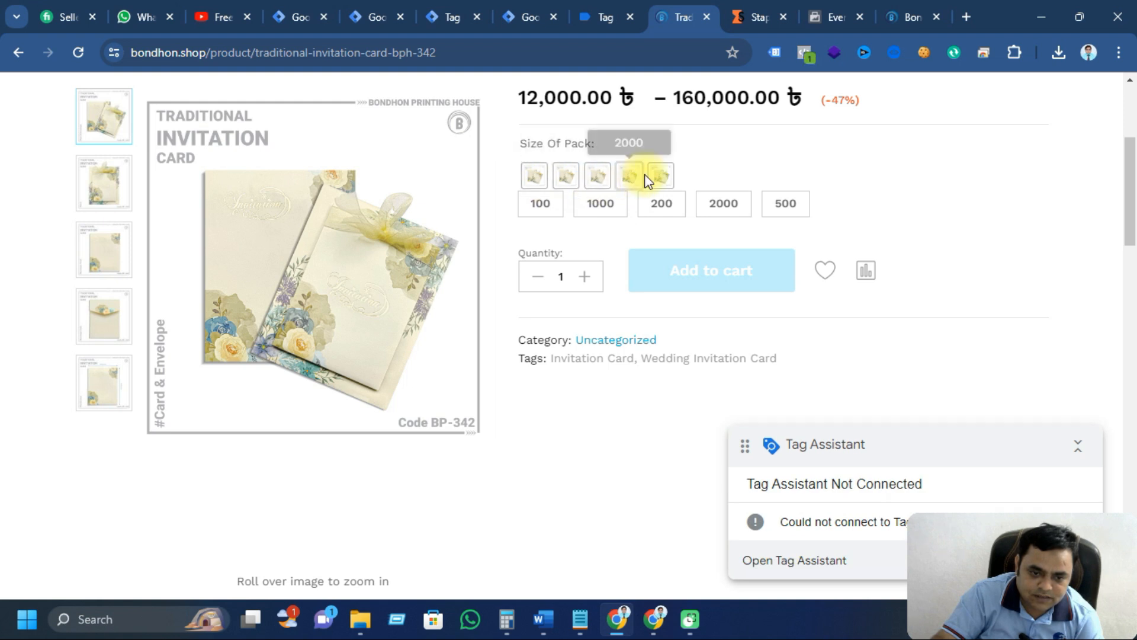
left_click(535, 177)
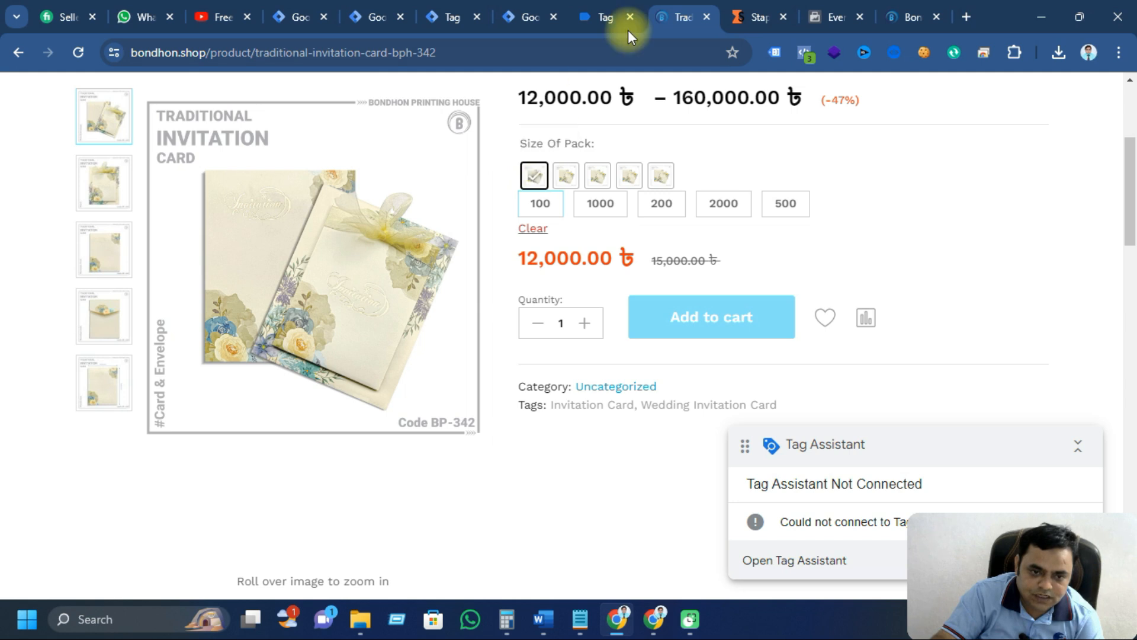
Step: Review in Tag Assistant which tags fired for the product page's view_item event
left_click(613, 13)
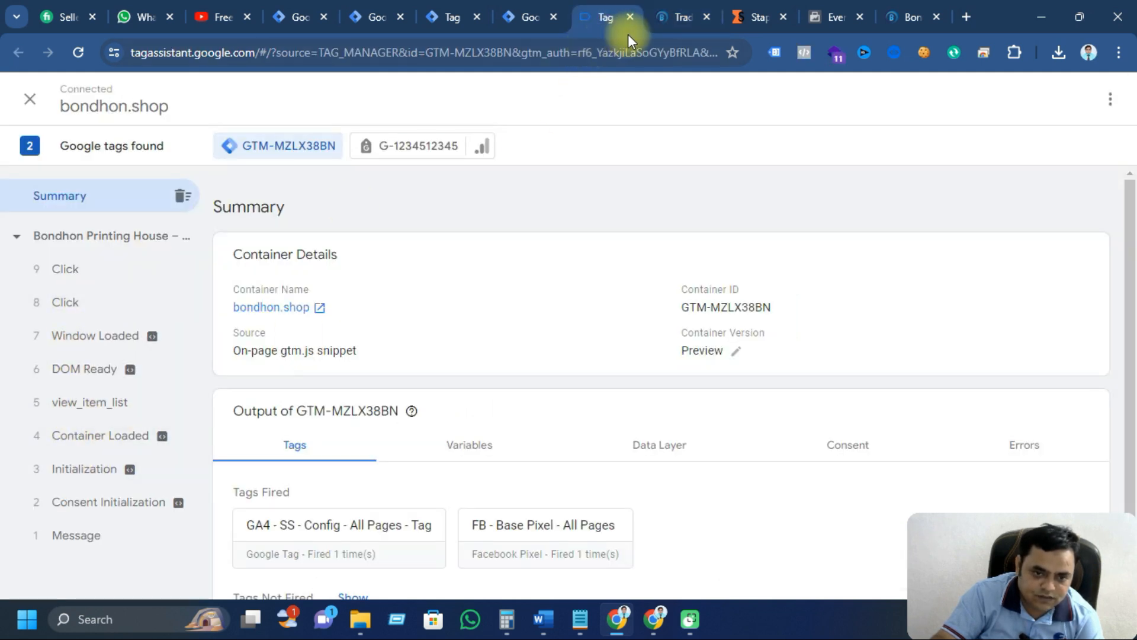
left_click(682, 17)
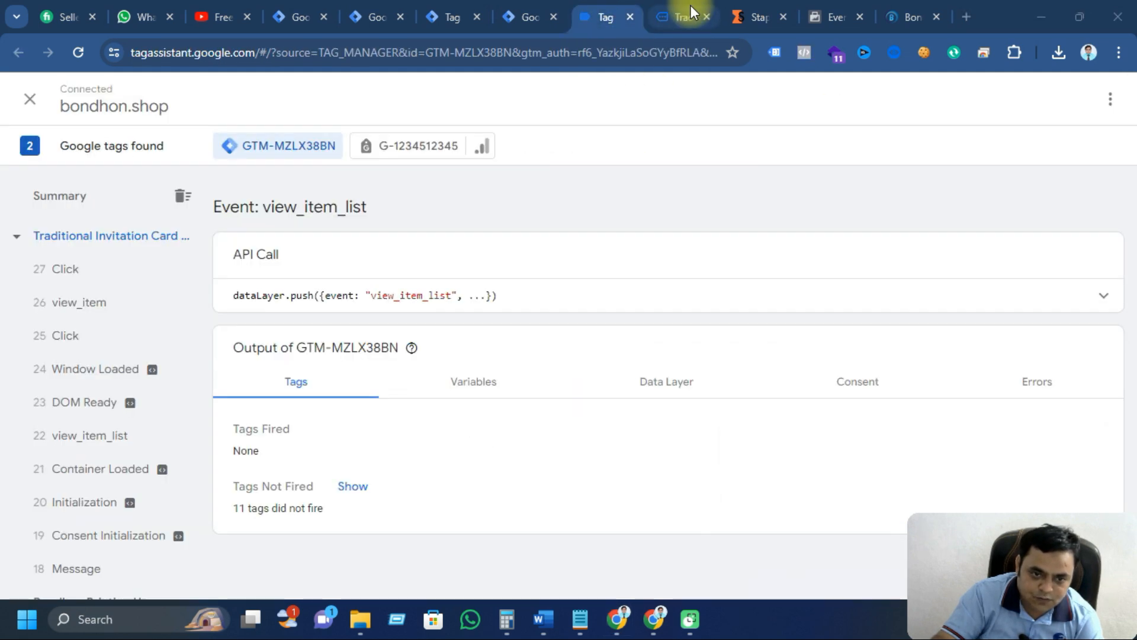
left_click(691, 7)
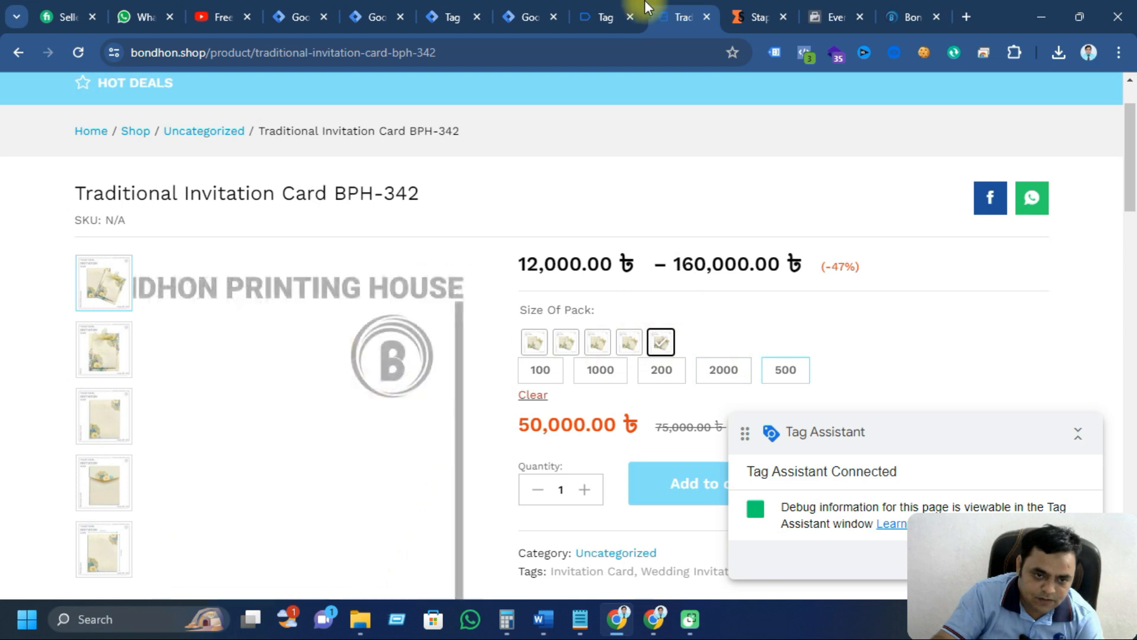
left_click(643, 13)
left_click(108, 304)
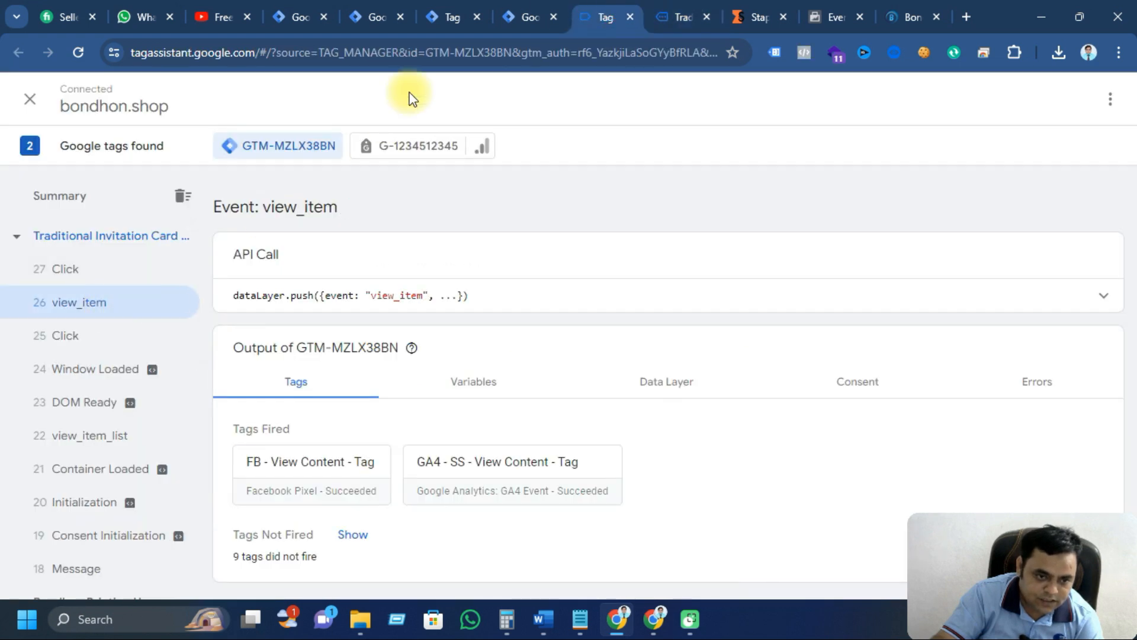
Step: Inspect the view_item and user_engagement events in the server container preview
left_click(446, 17)
left_click(71, 234)
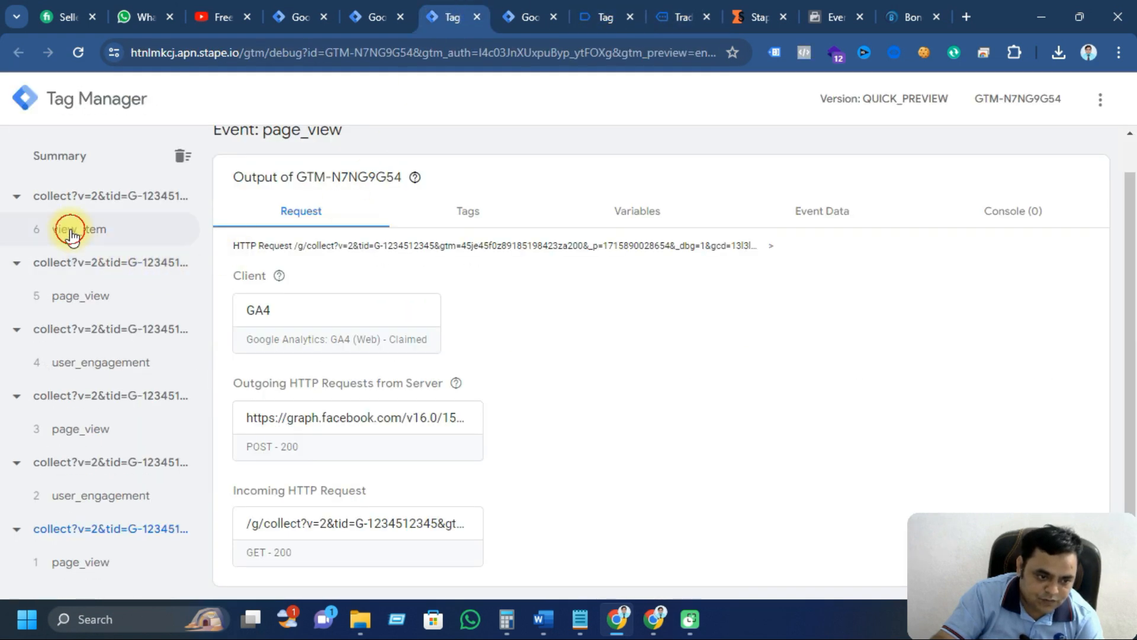
left_click(136, 360)
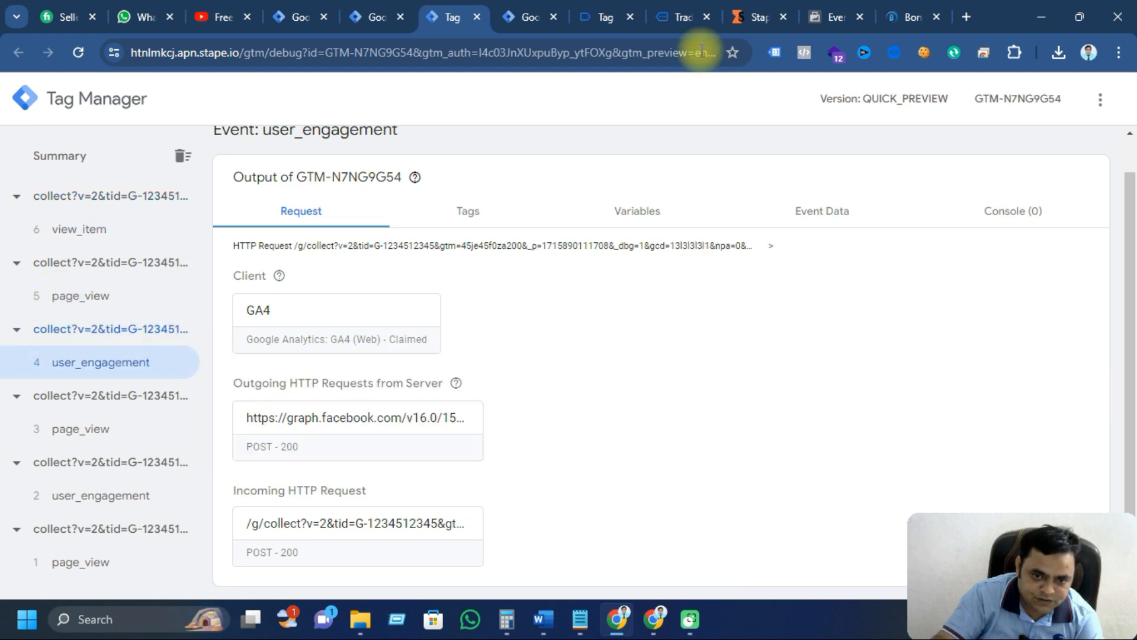
Step: Check browser and server deduplication of the View content event in Meta Events Manager's test events
left_click(829, 17)
scroll(621, 384, "down", 3)
scroll(622, 384, "down", 4)
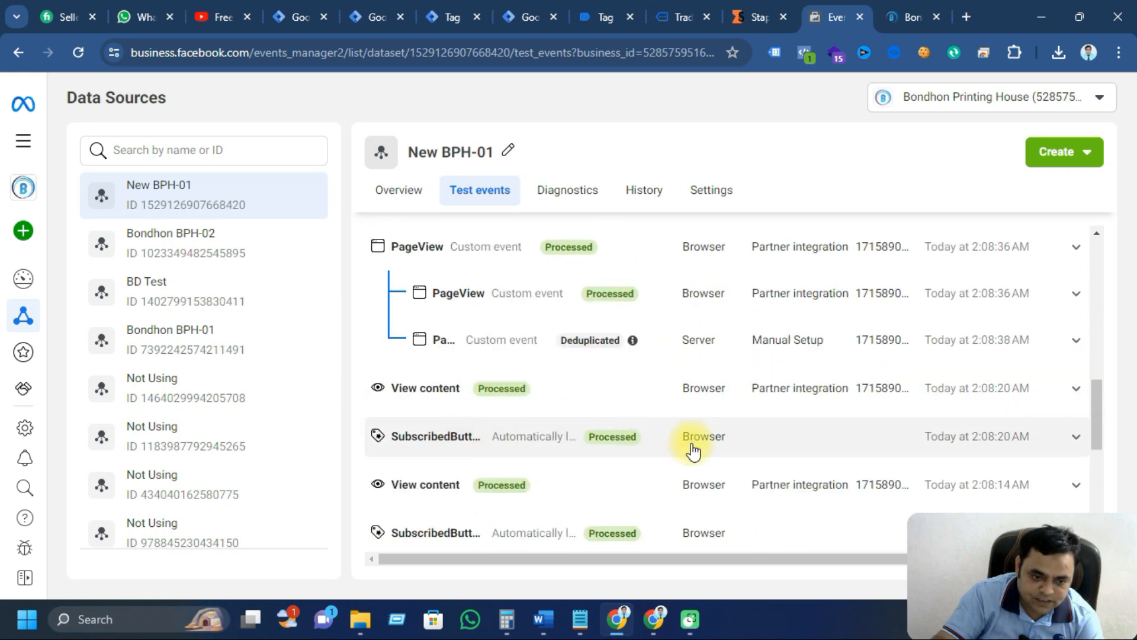
scroll(592, 436, "up", 5)
scroll(592, 437, "up", 2)
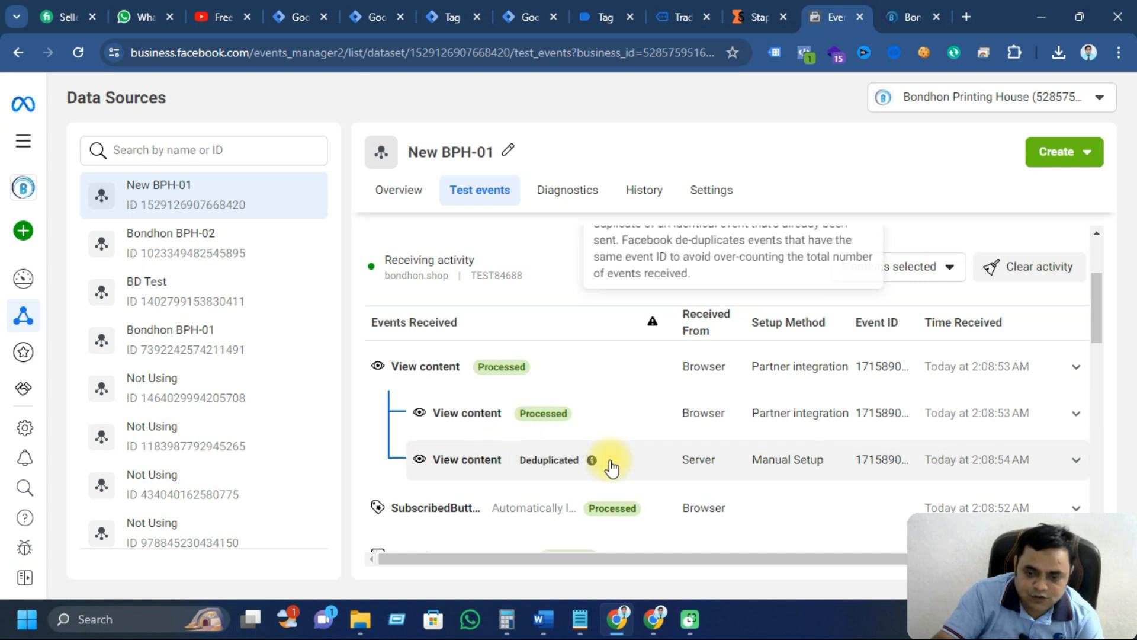
Step: Add the selected invitation card to the cart on the product page and return to Tag Assistant
left_click(681, 17)
scroll(616, 398, "down", 3)
left_click(690, 334)
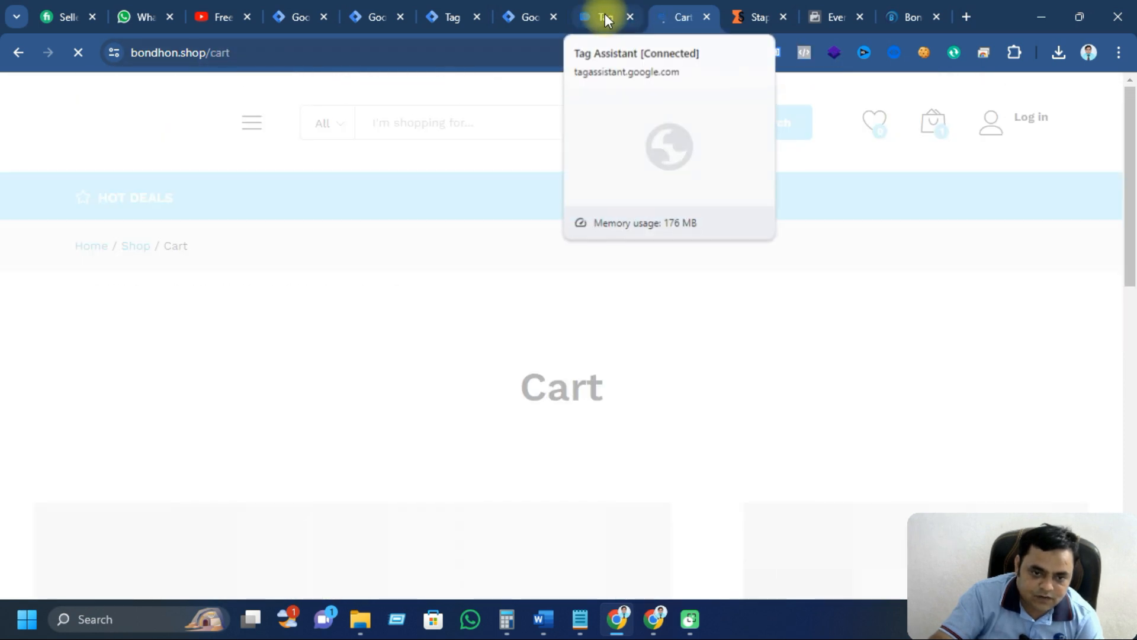
left_click(605, 17)
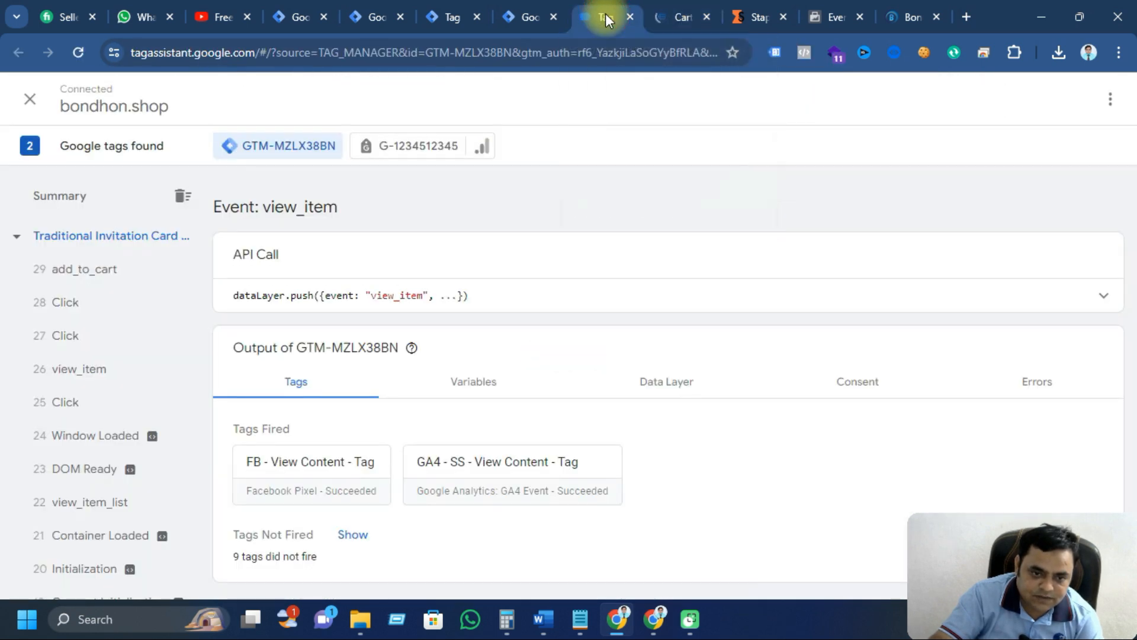
Step: Review the tags fired for the add_to_cart event in Tag Assistant, and open the same event in the server container preview
left_click(106, 271)
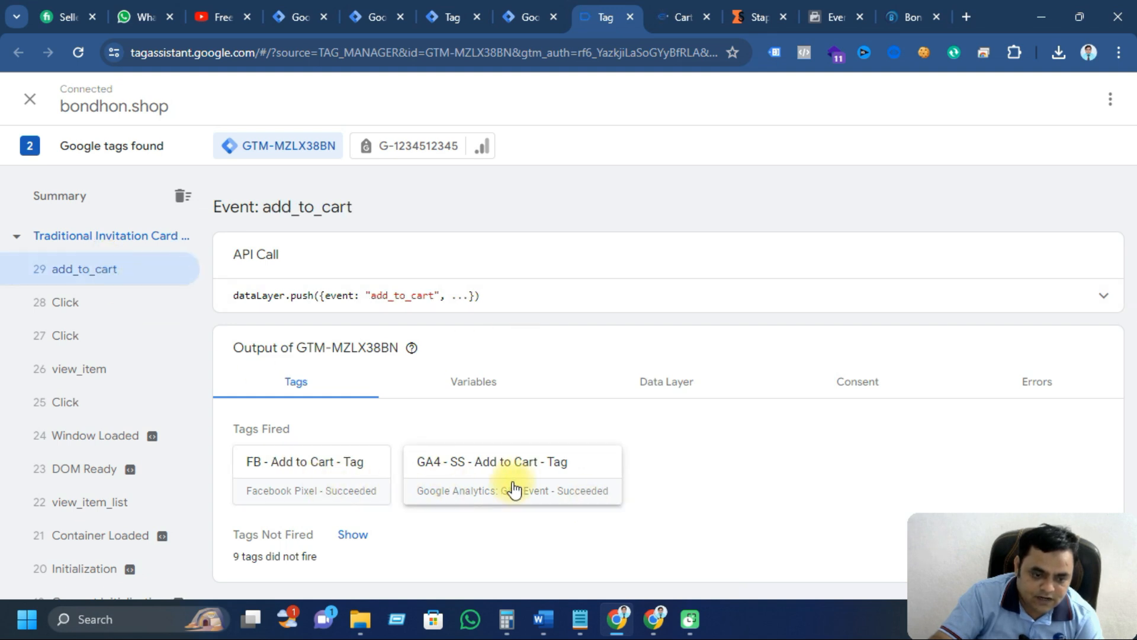
left_click(453, 17)
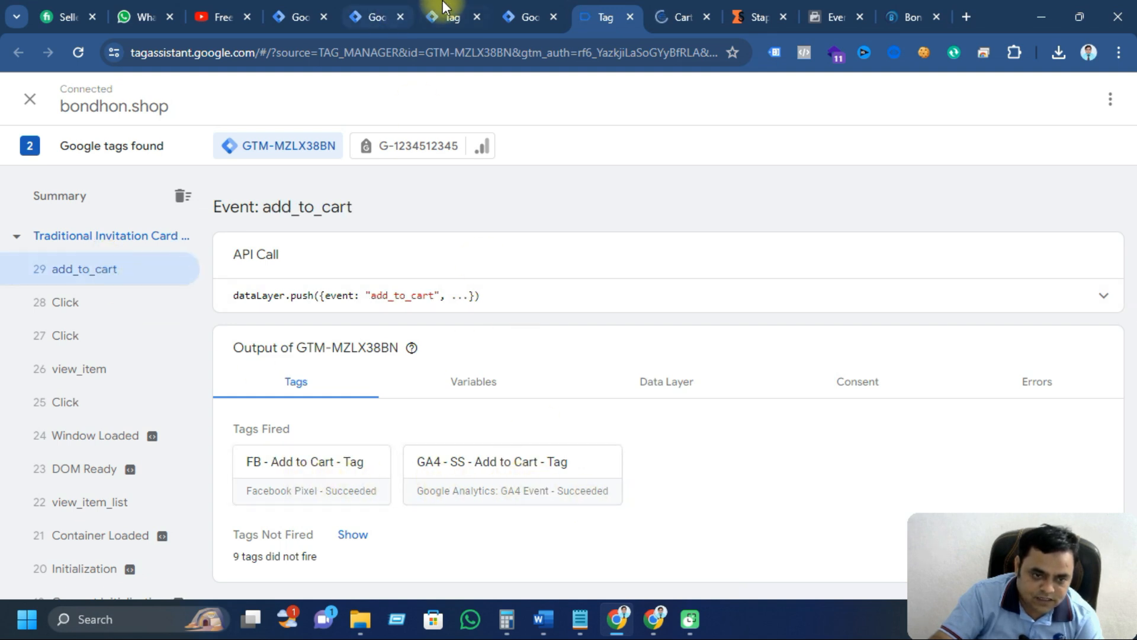
left_click(92, 297)
Step: Check browser and server deduplication of the Add to cart event in Meta Events Manager's test events
left_click(836, 17)
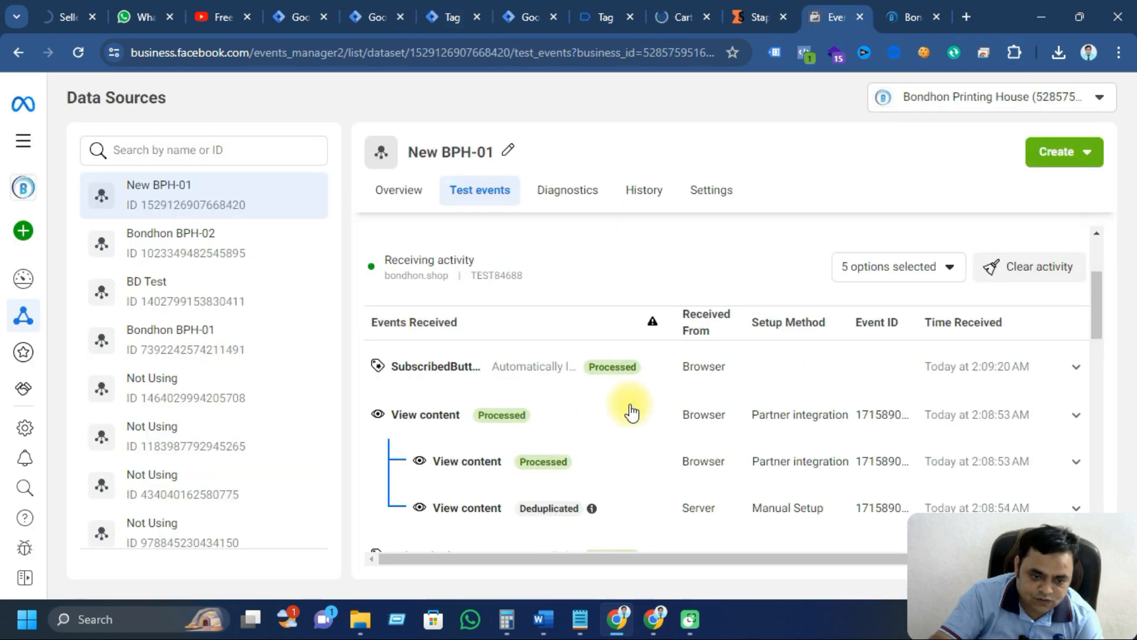
scroll(629, 407, "up", 1)
scroll(631, 406, "down", 4)
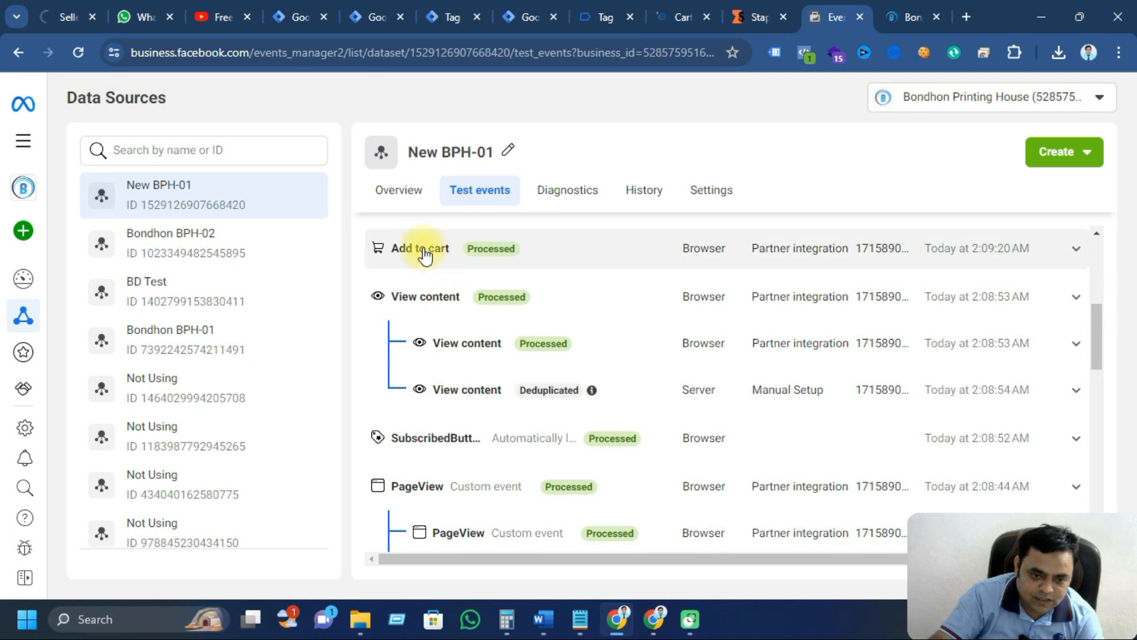
scroll(627, 411, "up", 2)
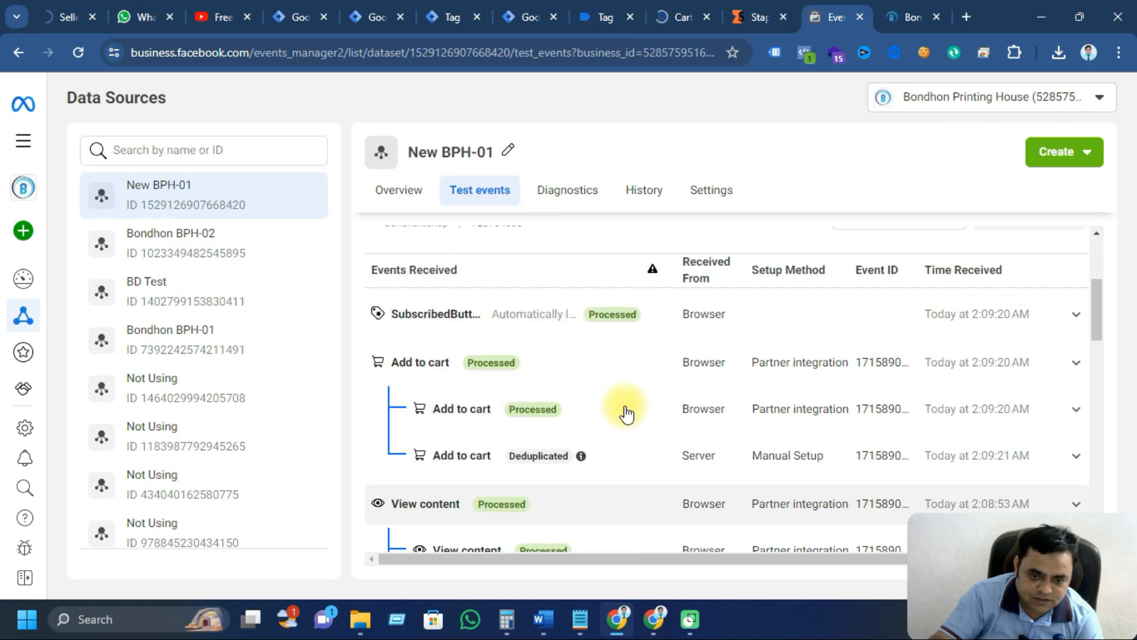
scroll(574, 461, "down", 1)
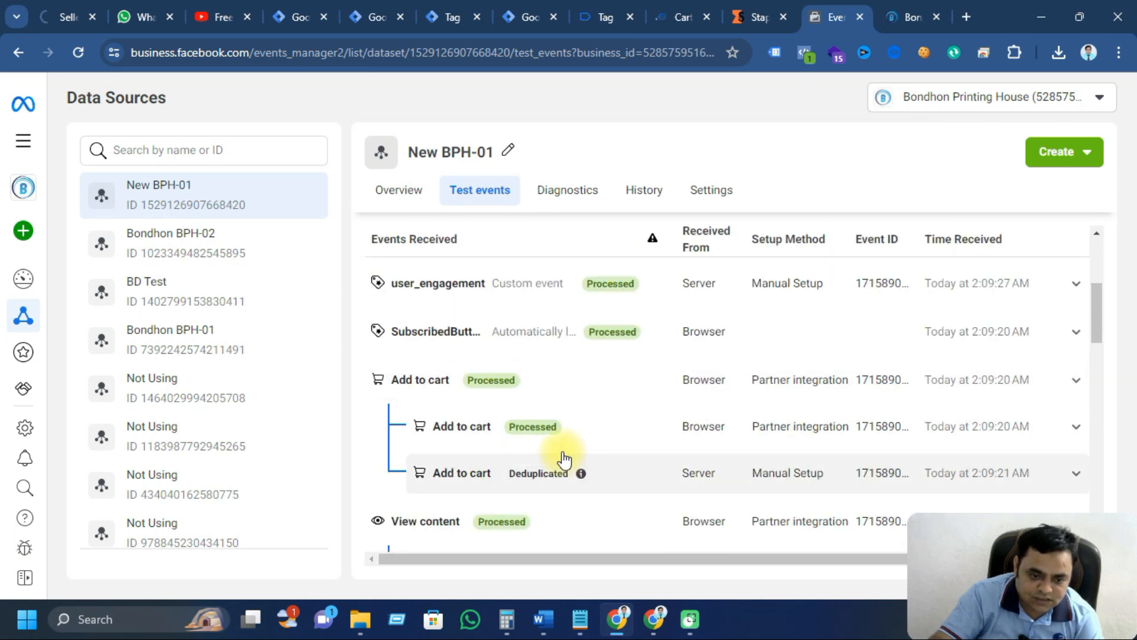
Step: Return to the store's cart page and proceed to checkout with the invitation card
left_click(675, 18)
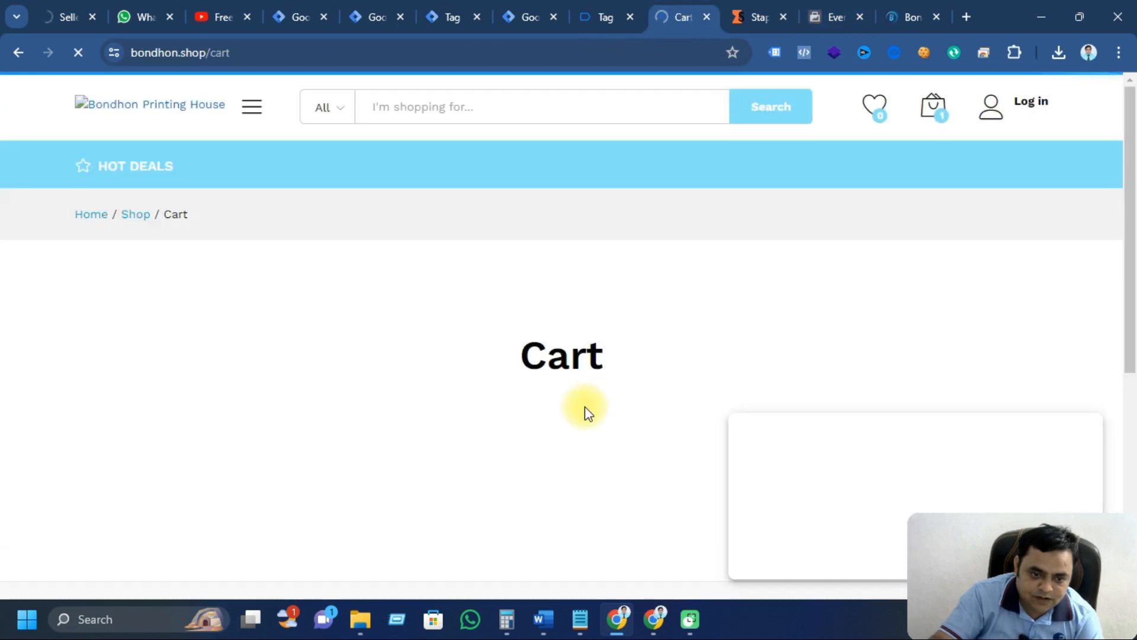
scroll(584, 411, "down", 1)
scroll(584, 411, "down", 6)
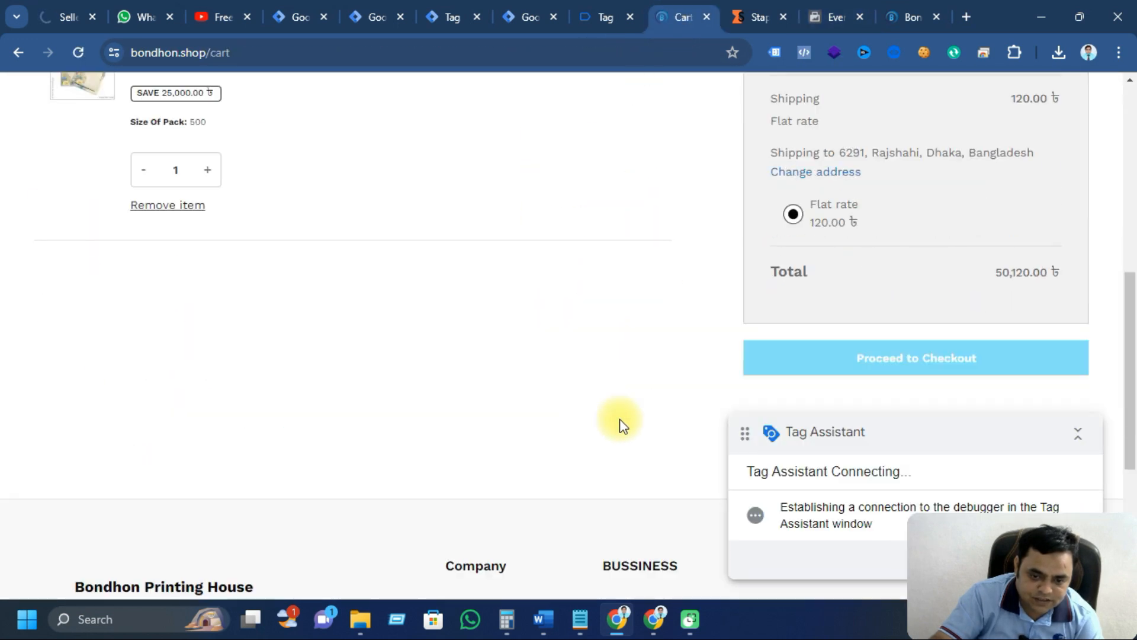
left_click(868, 363)
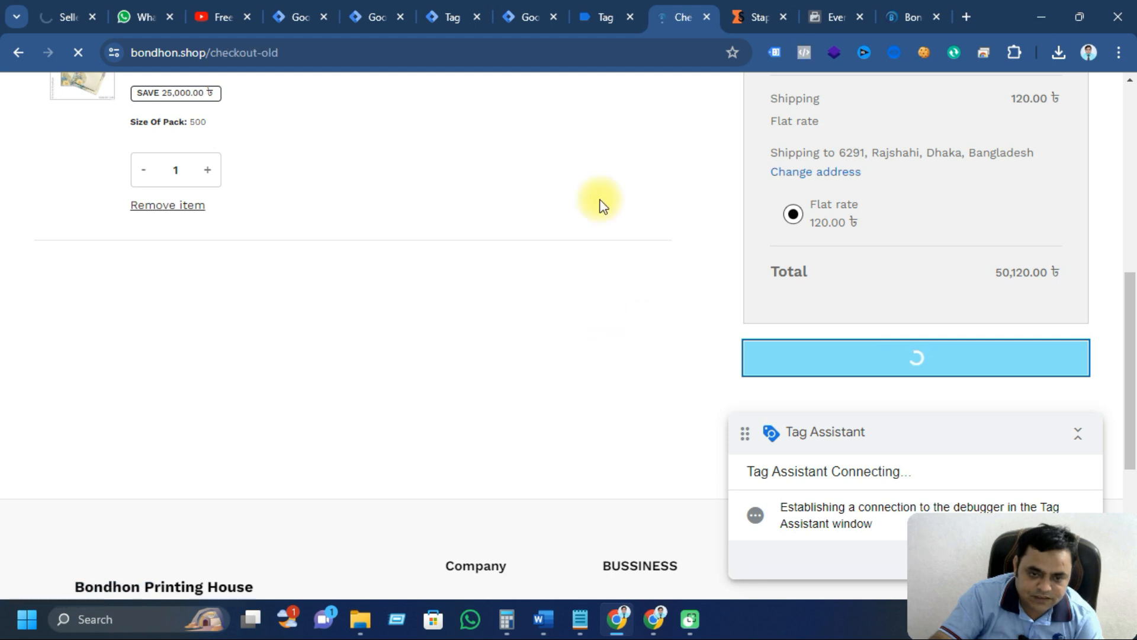
Step: Review the tags fired for the begin_checkout event in Tag Assistant, and look for the event in the server container preview
left_click(596, 6)
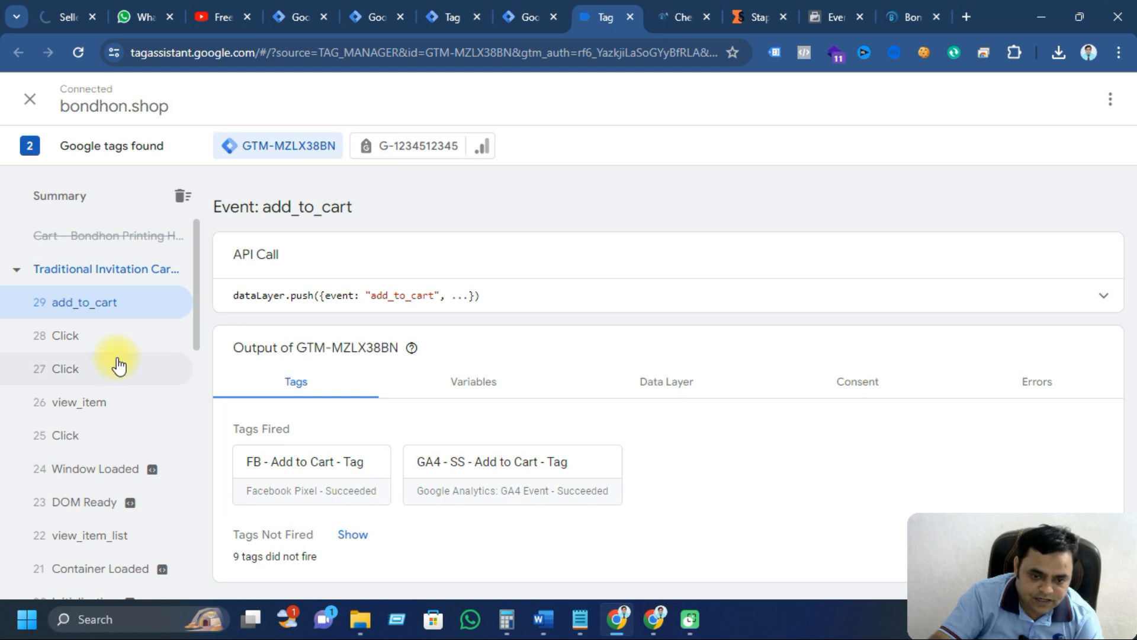
left_click(96, 335)
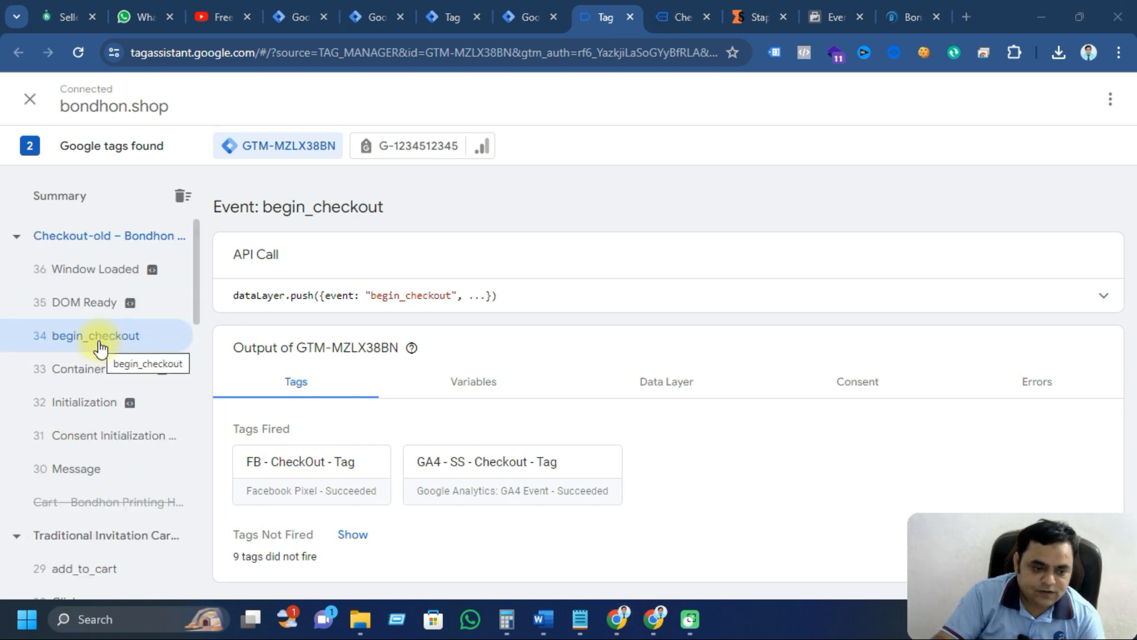
left_click(401, 8)
left_click(447, 4)
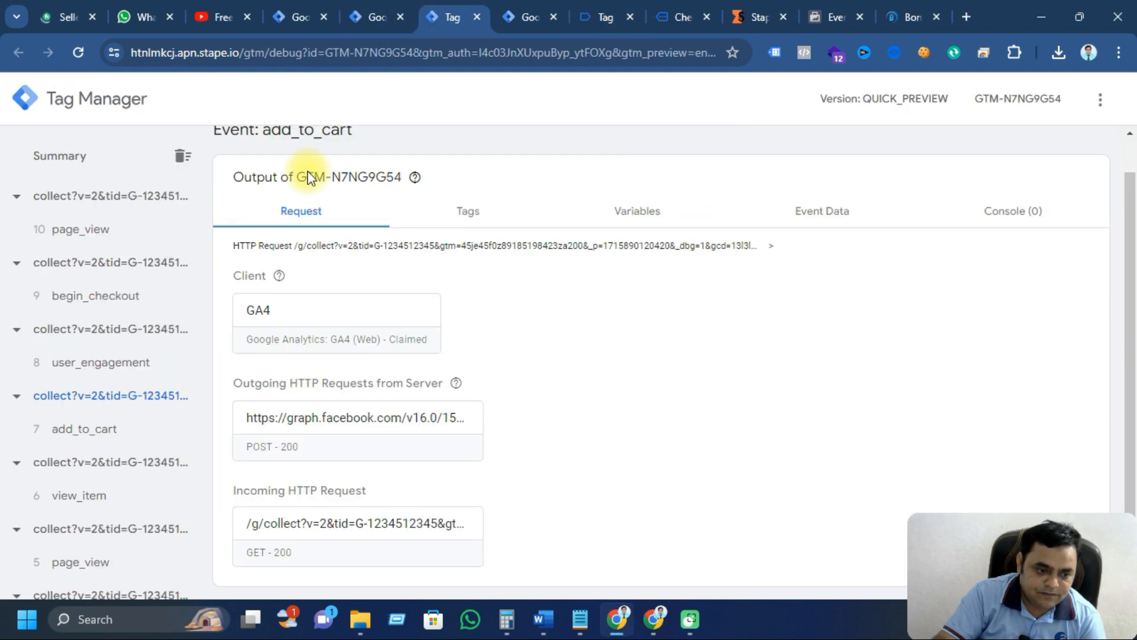
Step: Check browser and server deduplication of the Initiate checkout event in Meta Events Manager's test events
left_click(821, 10)
scroll(616, 385, "down", 2)
scroll(393, 284, "up", 5)
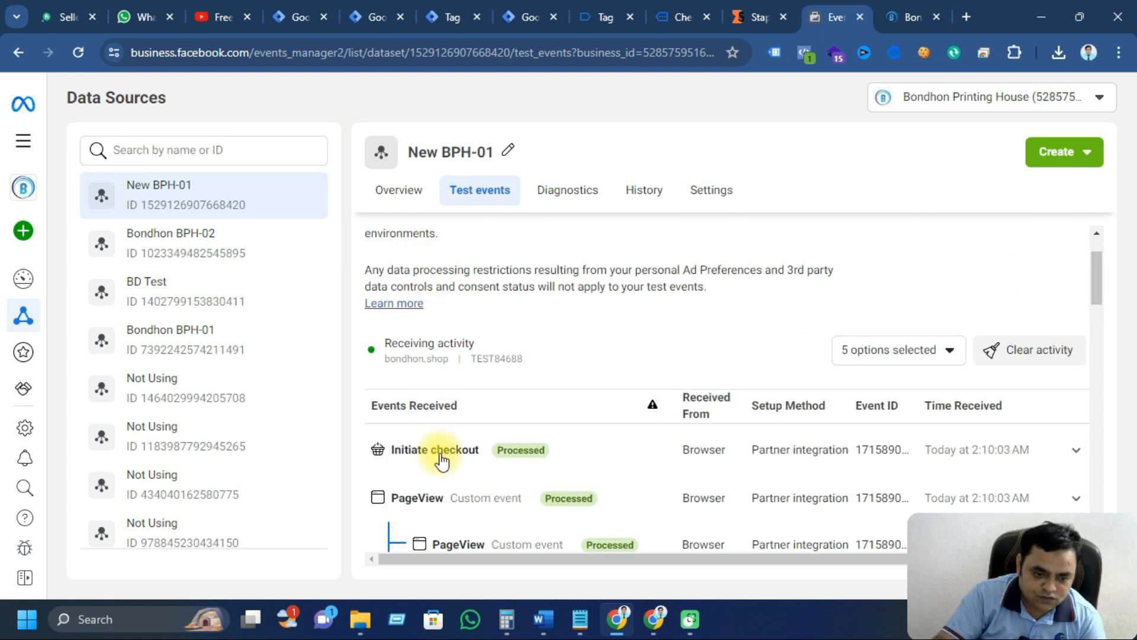
scroll(442, 461, "down", 1)
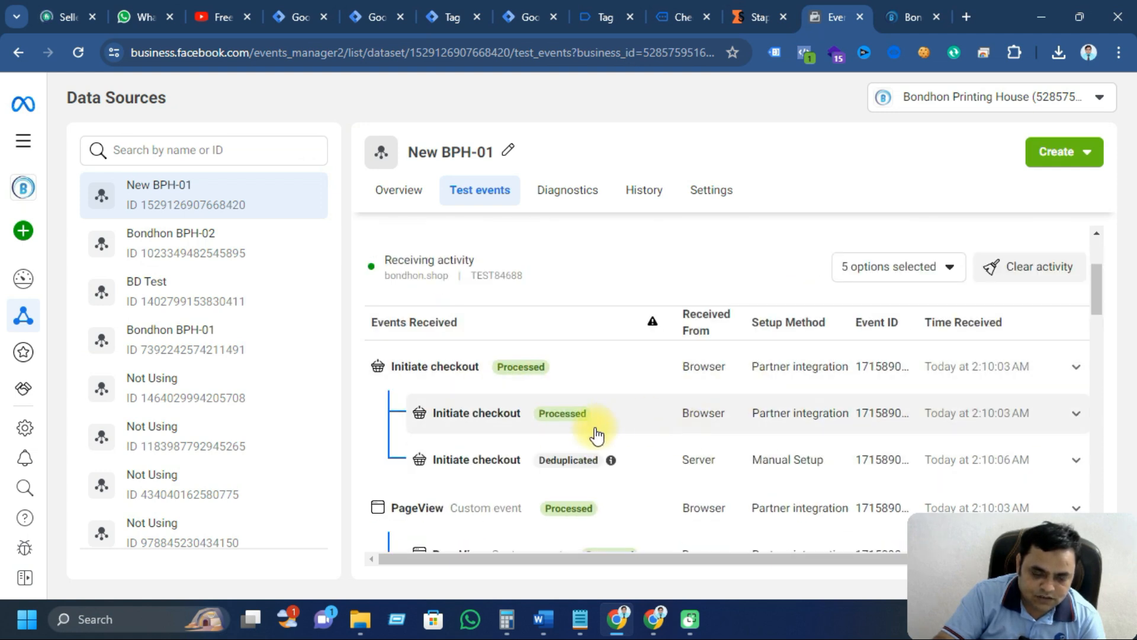
scroll(592, 438, "down", 1)
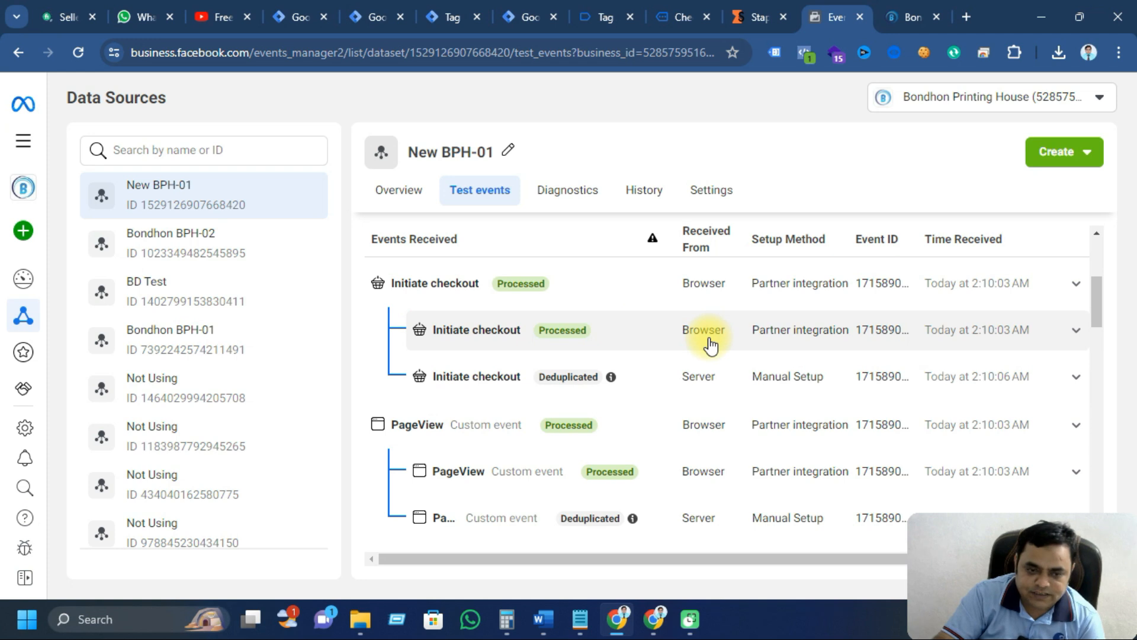
Step: Review the prefilled contact, shipping and payment details on the checkout page and place the cash-on-delivery order
left_click(682, 17)
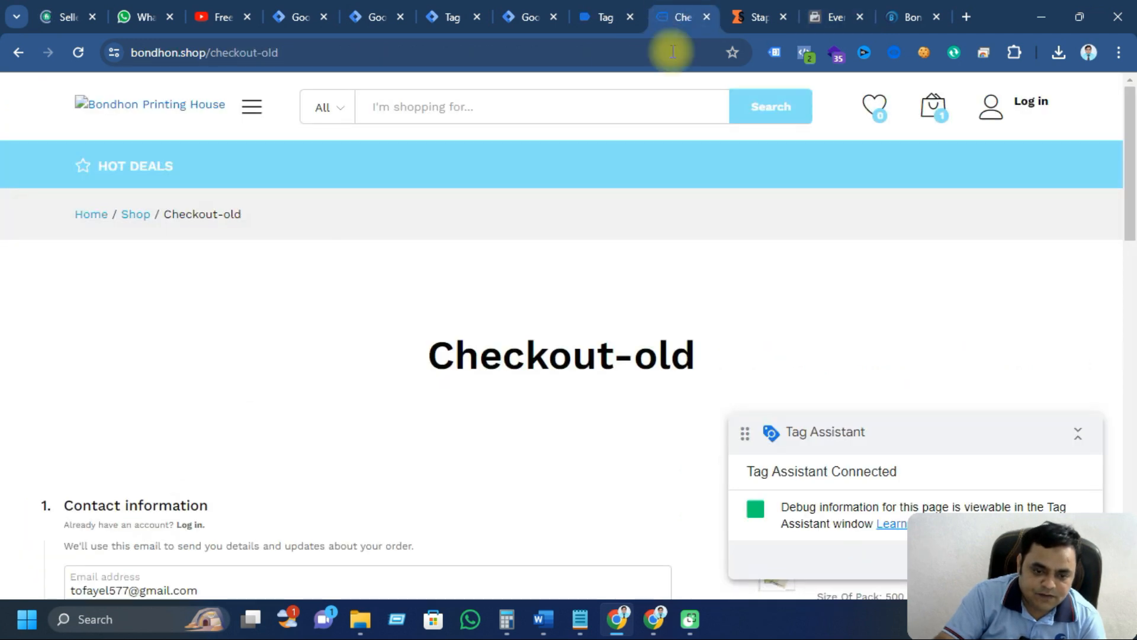
scroll(575, 377, "down", 5)
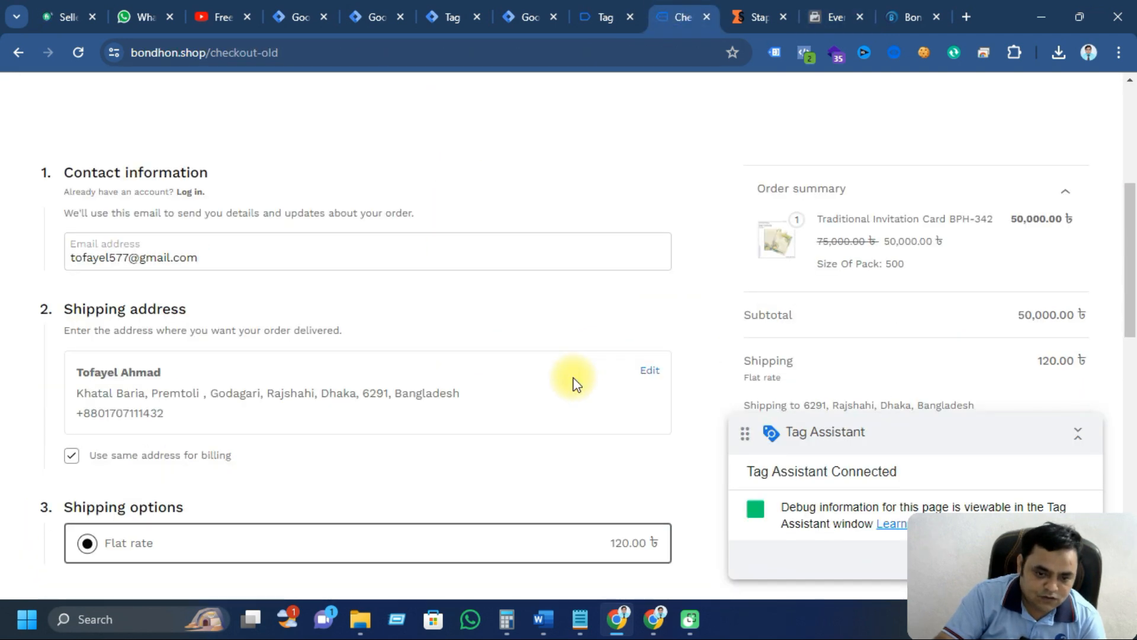
scroll(573, 382, "down", 2)
scroll(229, 267, "up", 3)
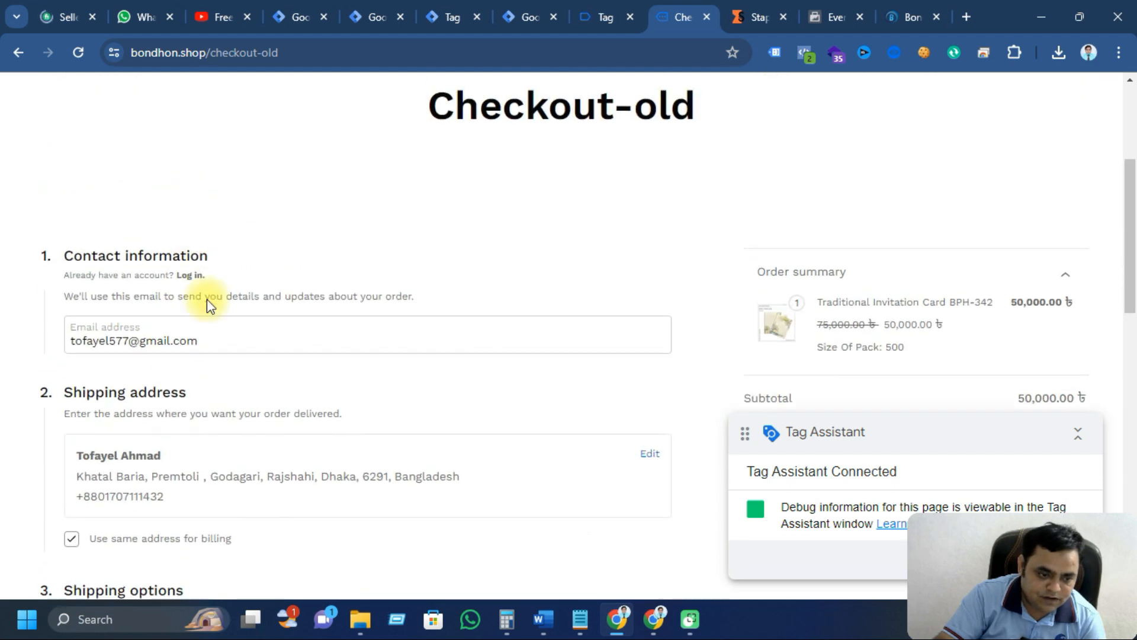
scroll(215, 326, "down", 8)
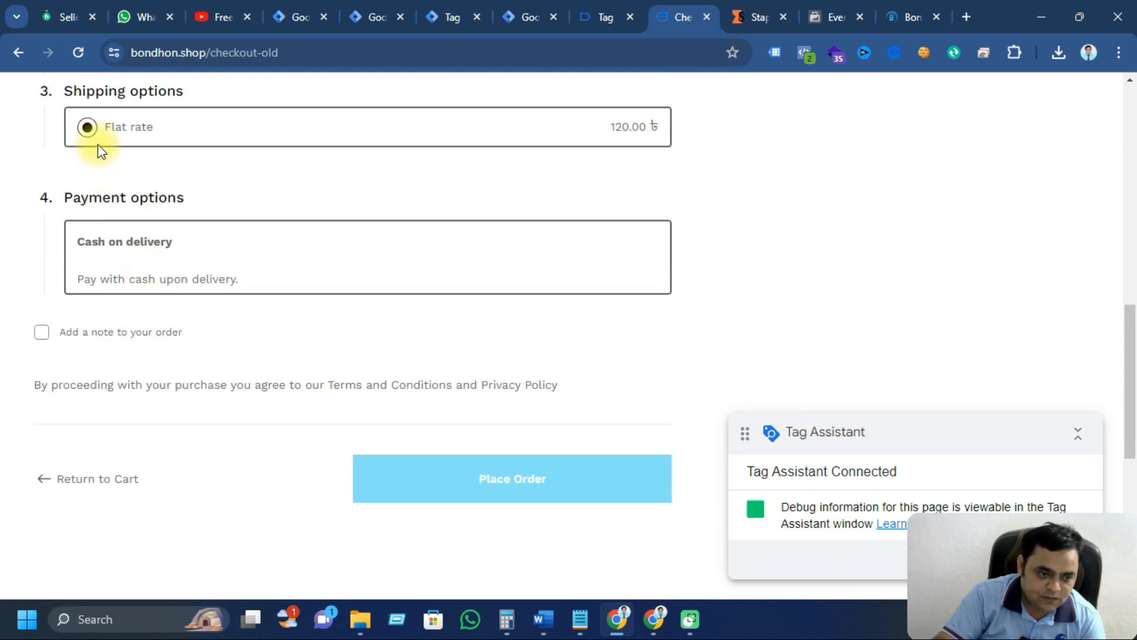
left_click(504, 490)
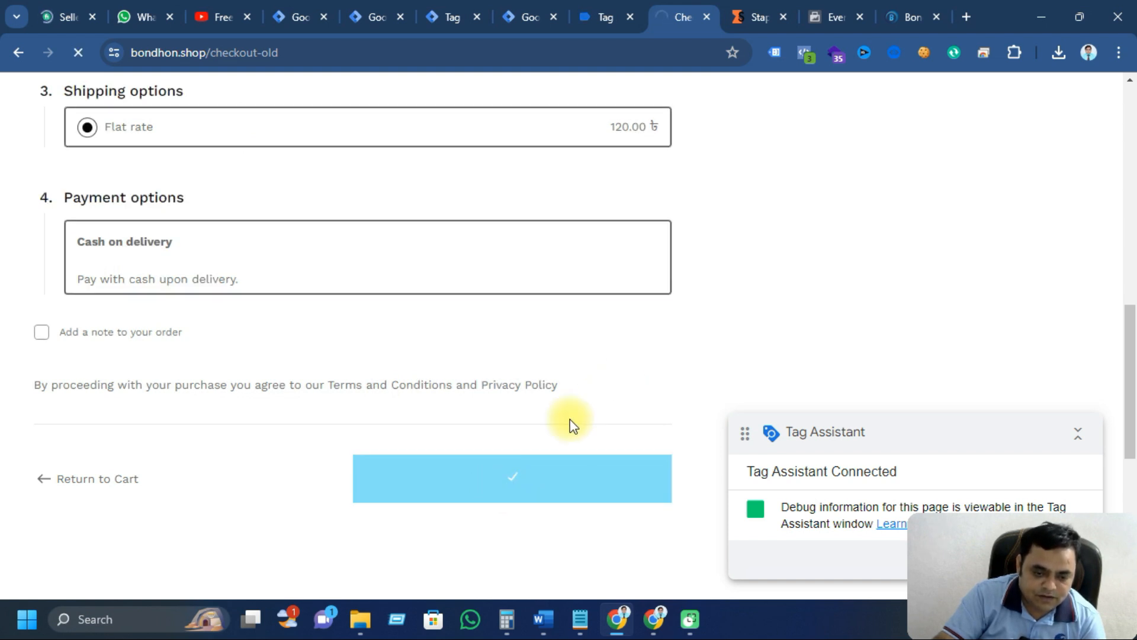
scroll(543, 450, "up", 2)
scroll(545, 457, "up", 3)
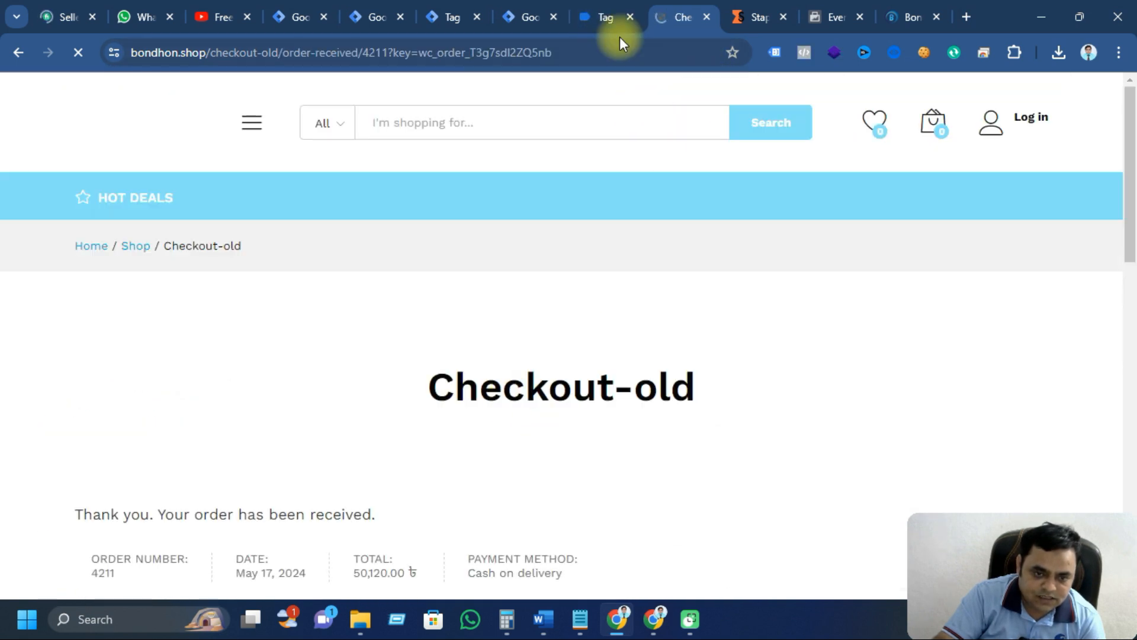
Step: Look for new events in Tag Assistant and review the order details on the store's order confirmation page
left_click(606, 18)
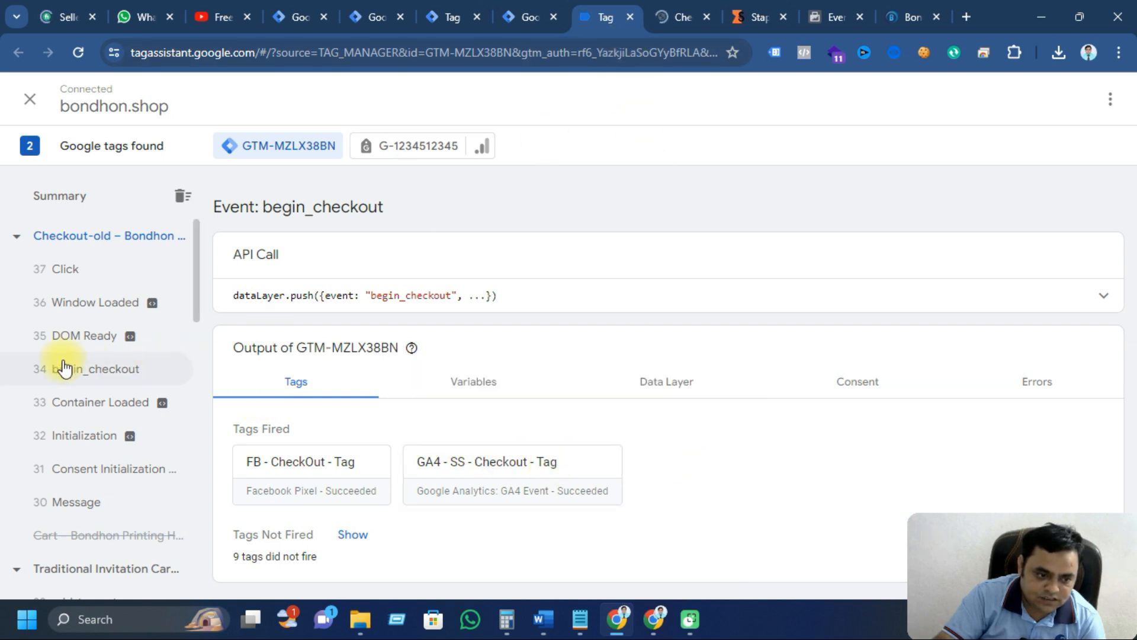
left_click(681, 12)
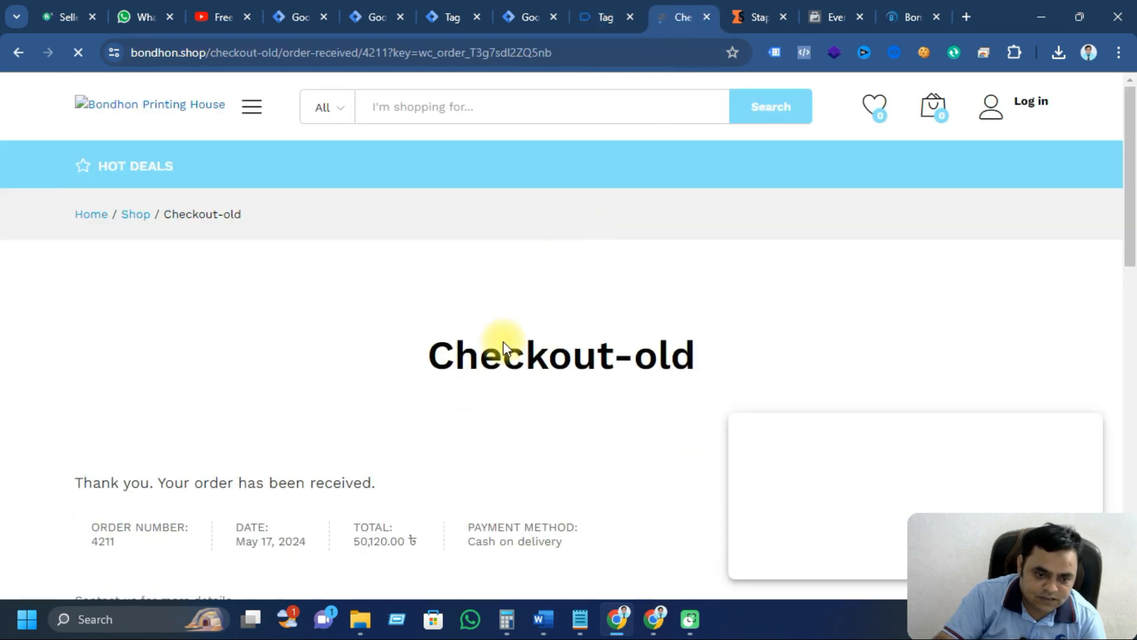
scroll(503, 341, "down", 3)
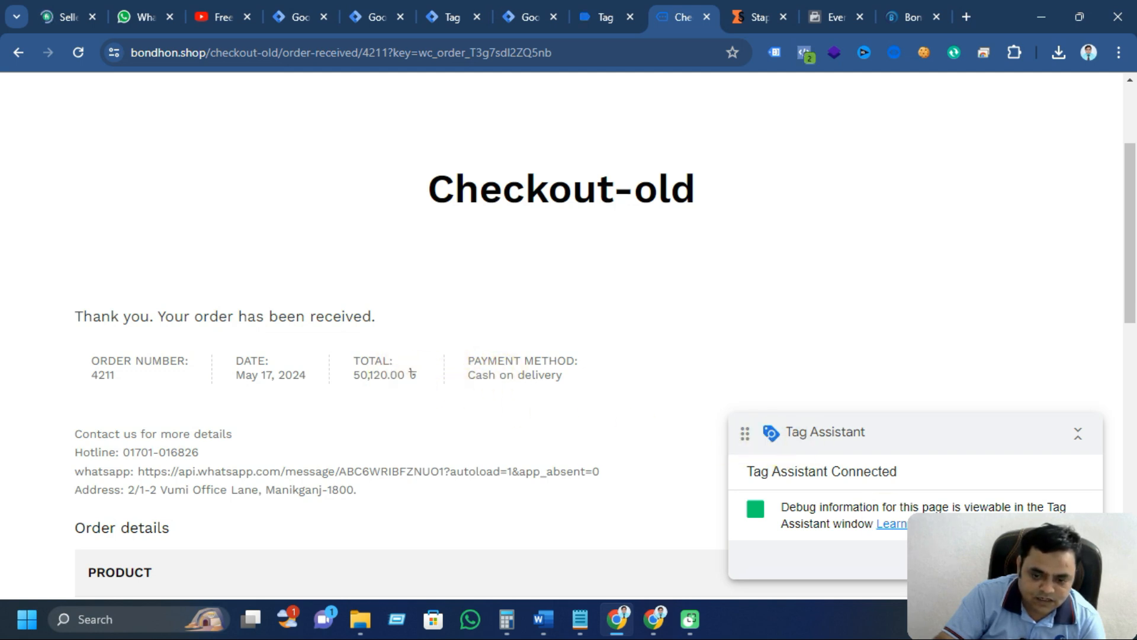
scroll(289, 360, "down", 1)
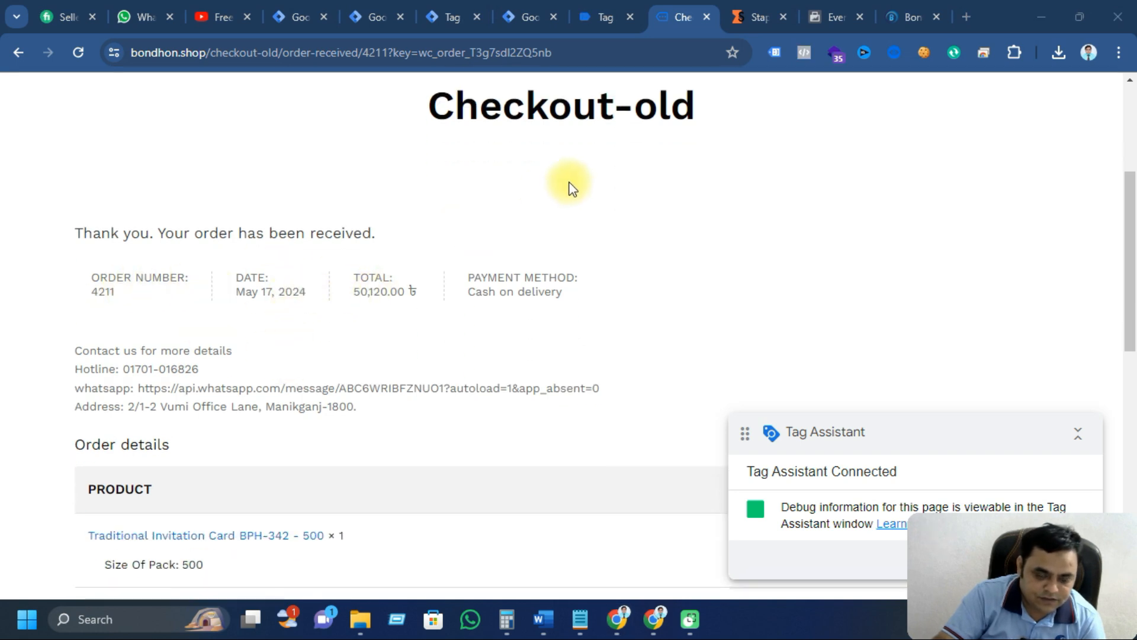
Step: Review the purchase event's fired tags in Tag Assistant and examine its data layer's customer, item and ecommerce values
left_click(584, 13)
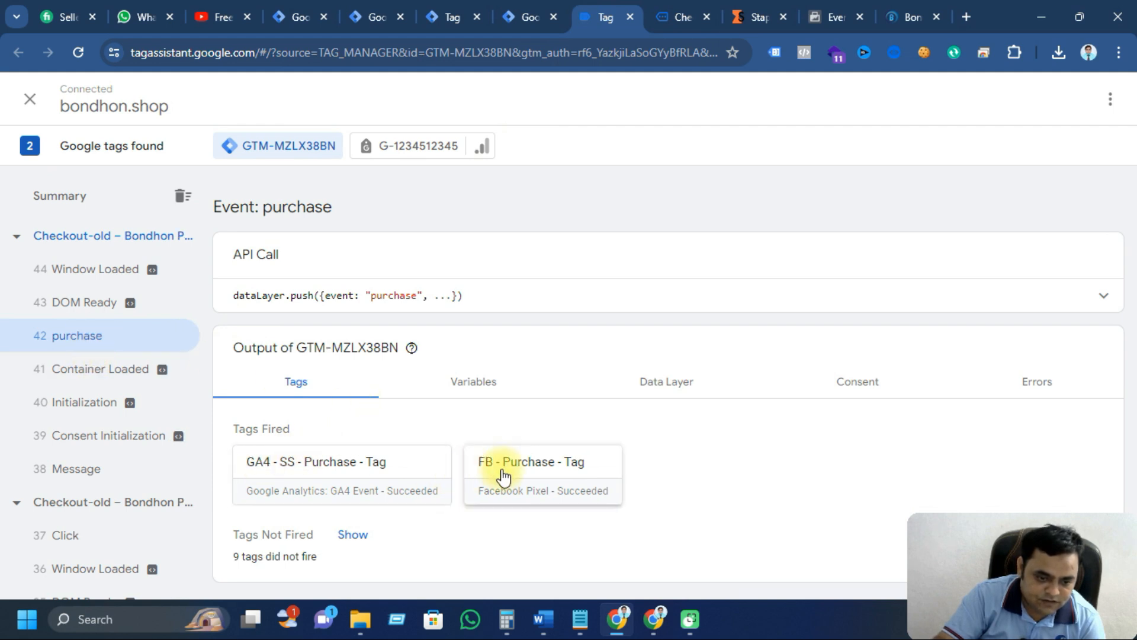
left_click(677, 393)
scroll(666, 389, "down", 4)
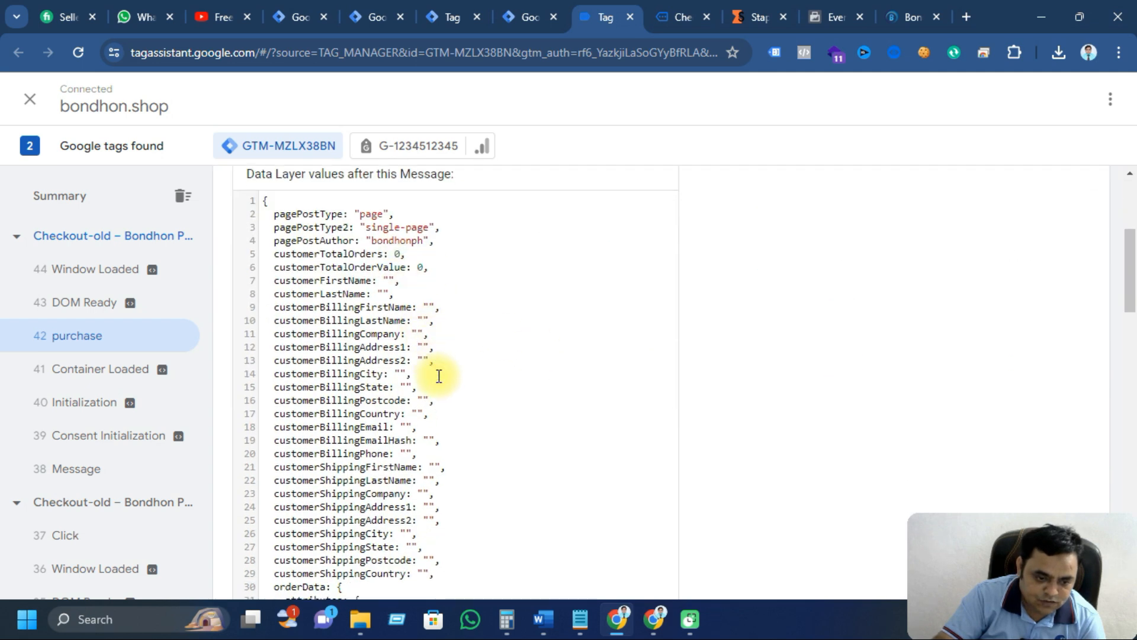
scroll(439, 376, "down", 7)
scroll(436, 456, "down", 4)
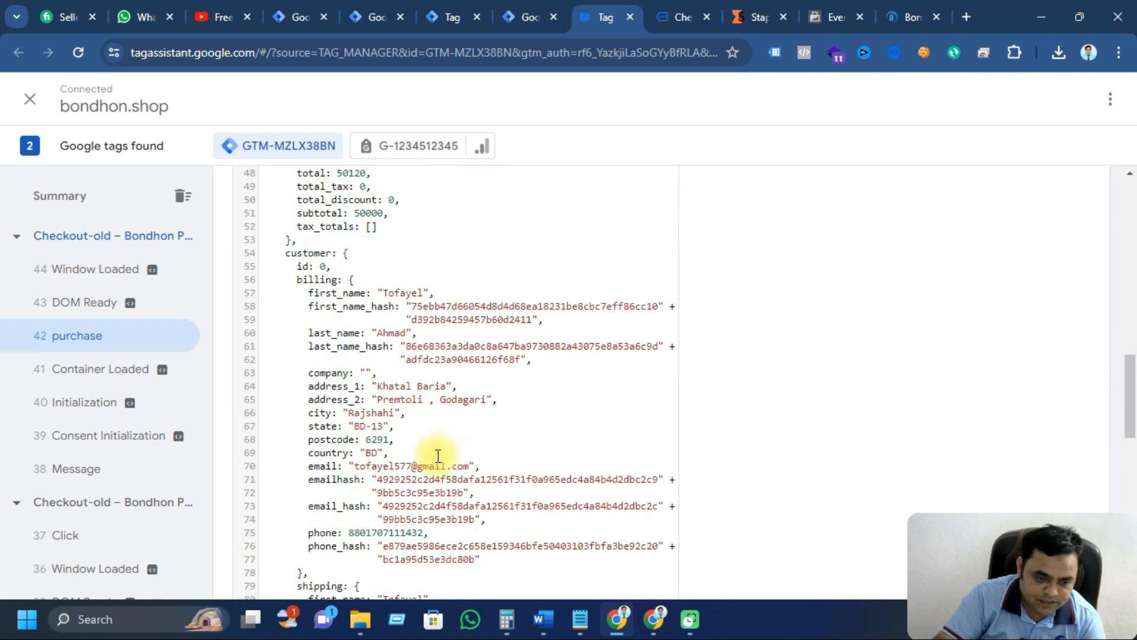
scroll(415, 462, "down", 4)
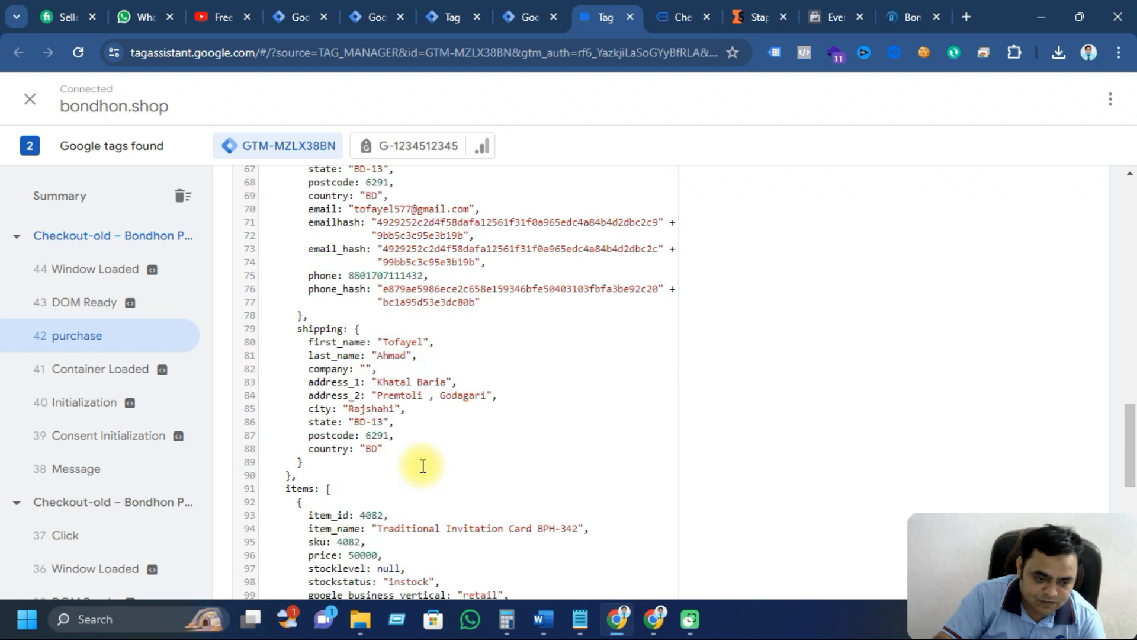
scroll(423, 466, "down", 4)
scroll(299, 468, "down", 2)
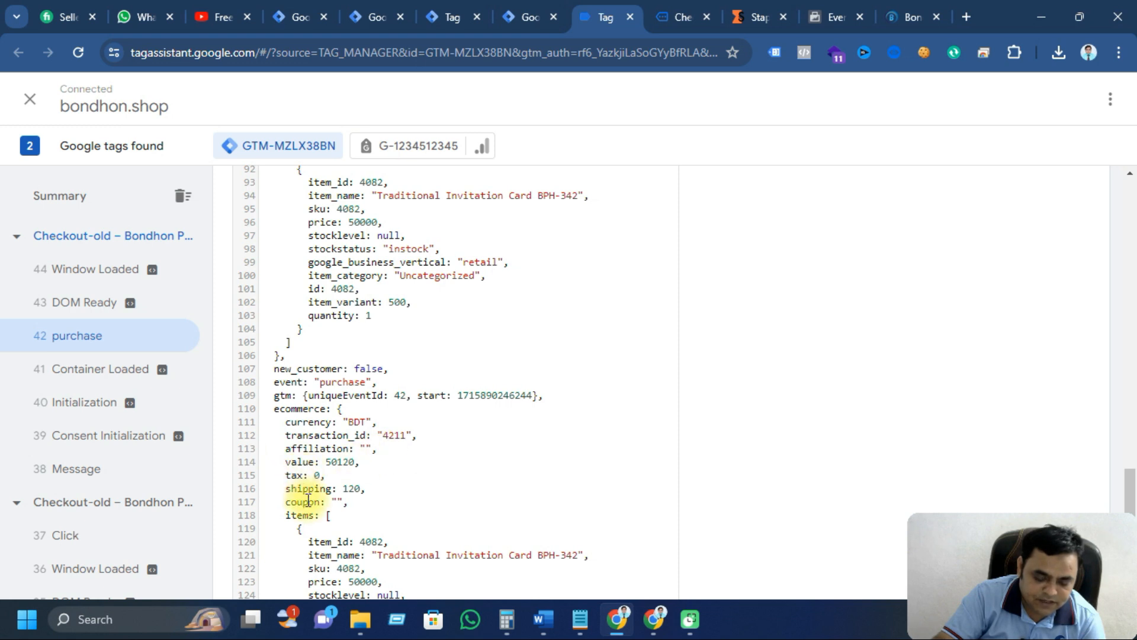
scroll(303, 492, "down", 3)
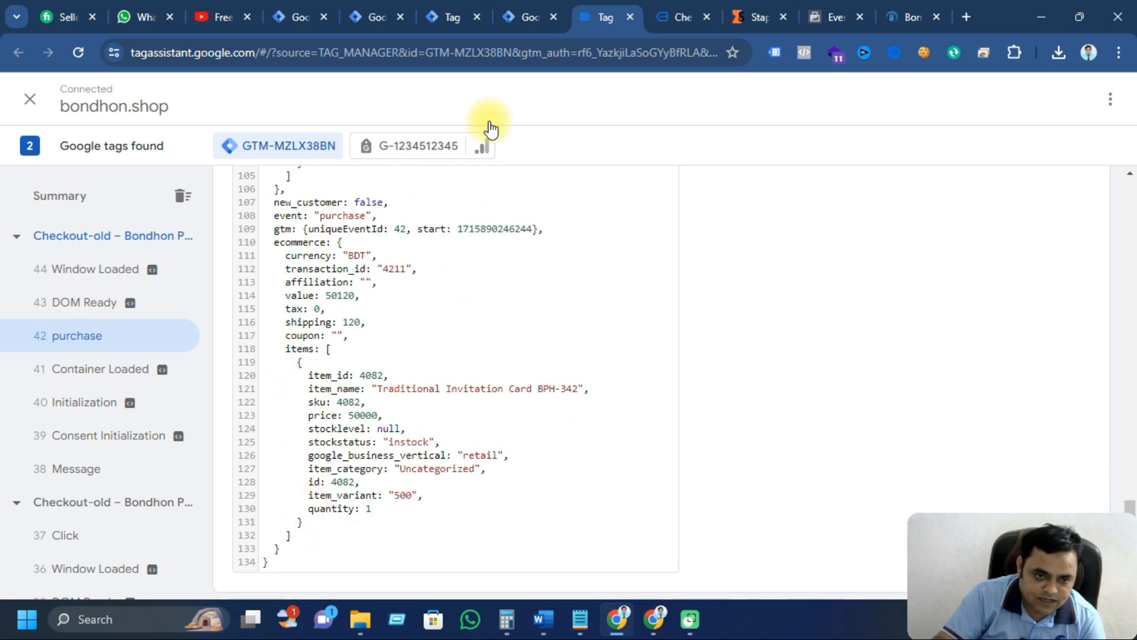
Step: Inspect the purchase event's HTTP requests and console log messages in the server container preview
left_click(530, 9)
left_click(457, 9)
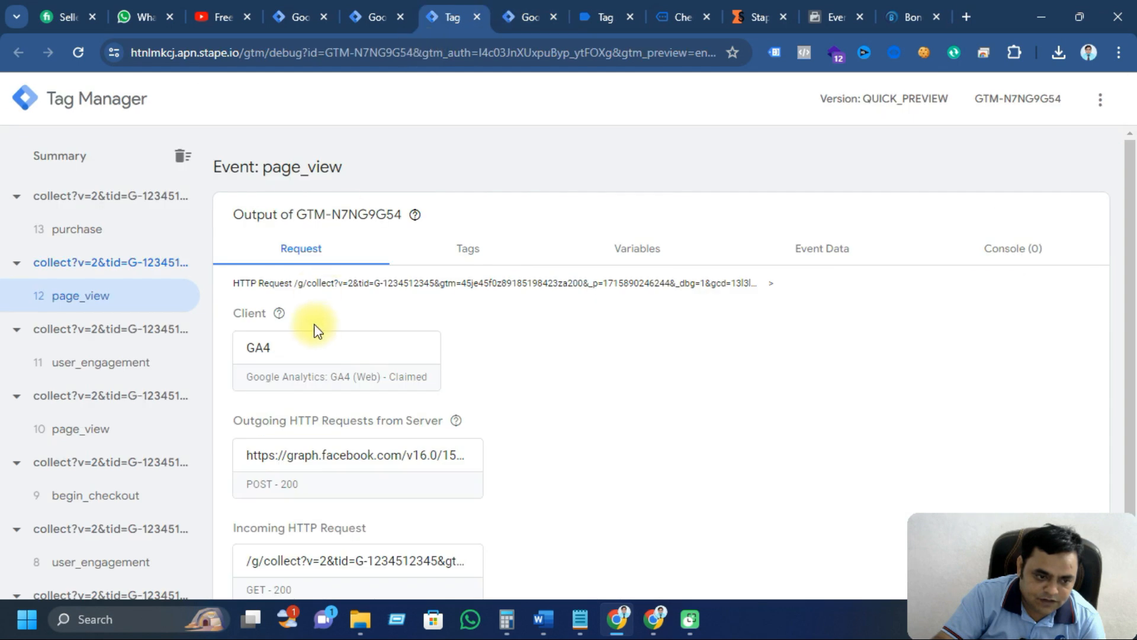
left_click(88, 236)
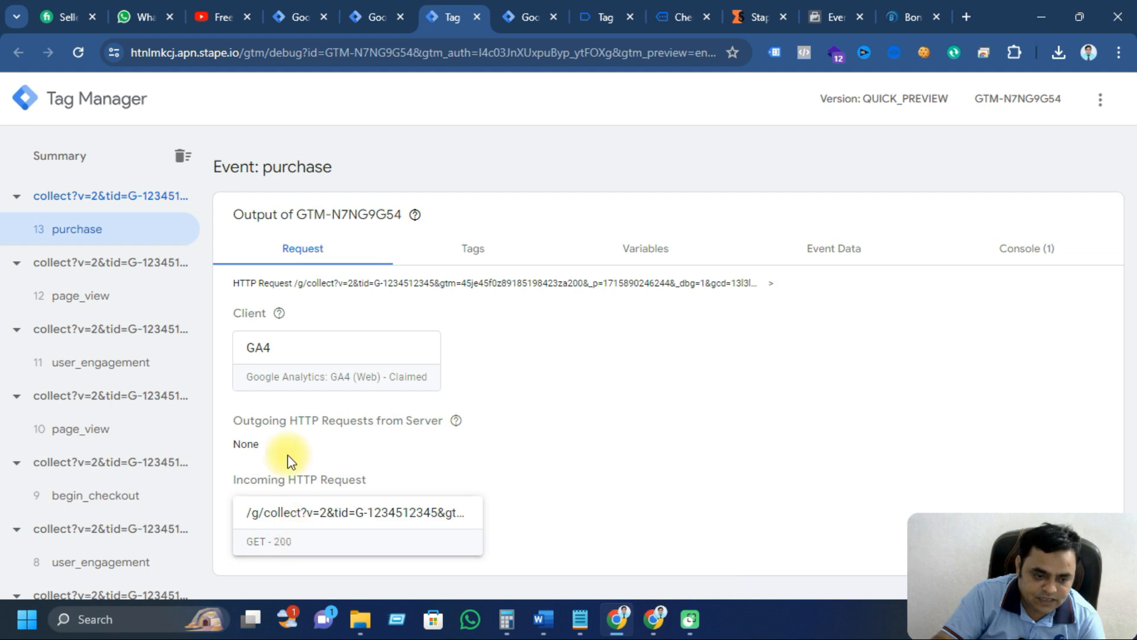
left_click(1023, 251)
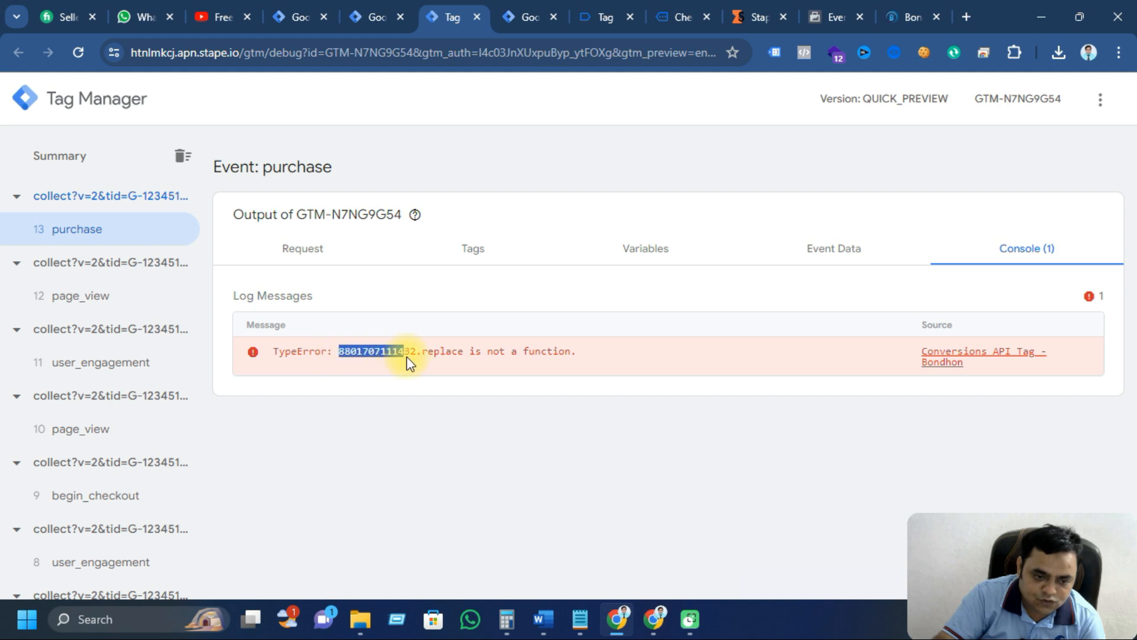
left_click(413, 411)
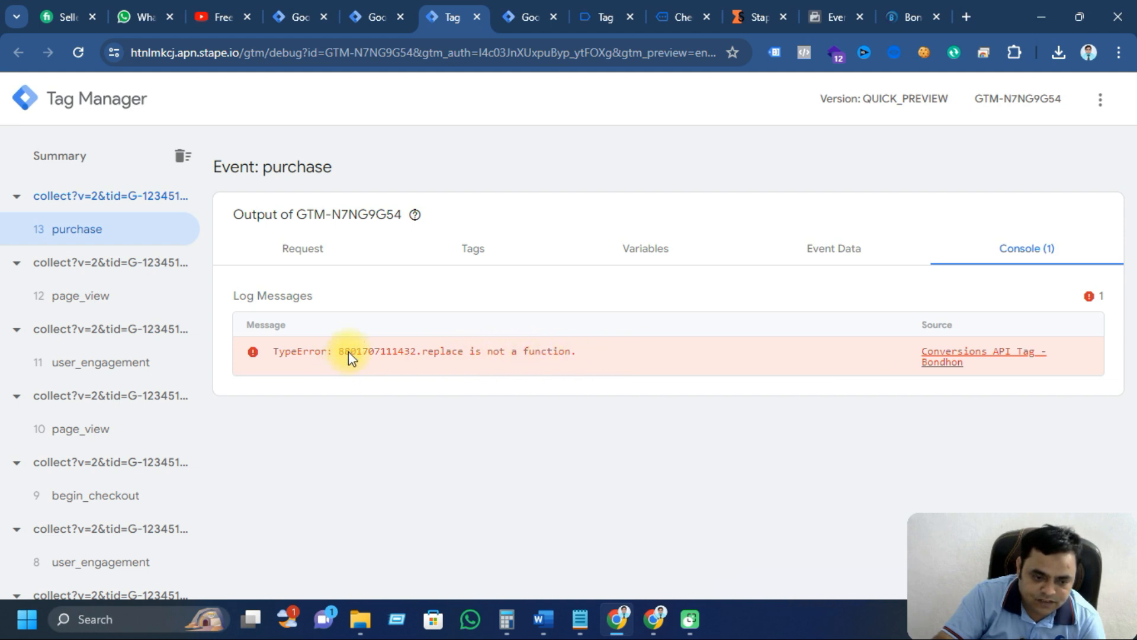
Step: Examine the Conversions API tag's console error for the purchase event, focusing on the phone number in its message
left_click_drag(349, 352, 525, 354)
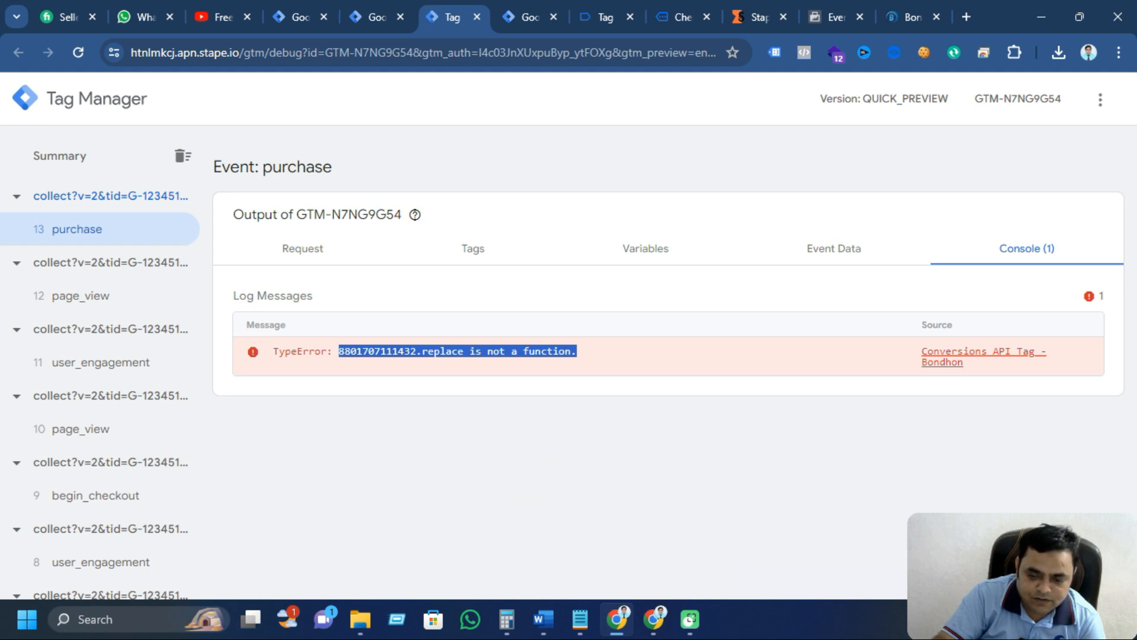
key("alt+Tab")
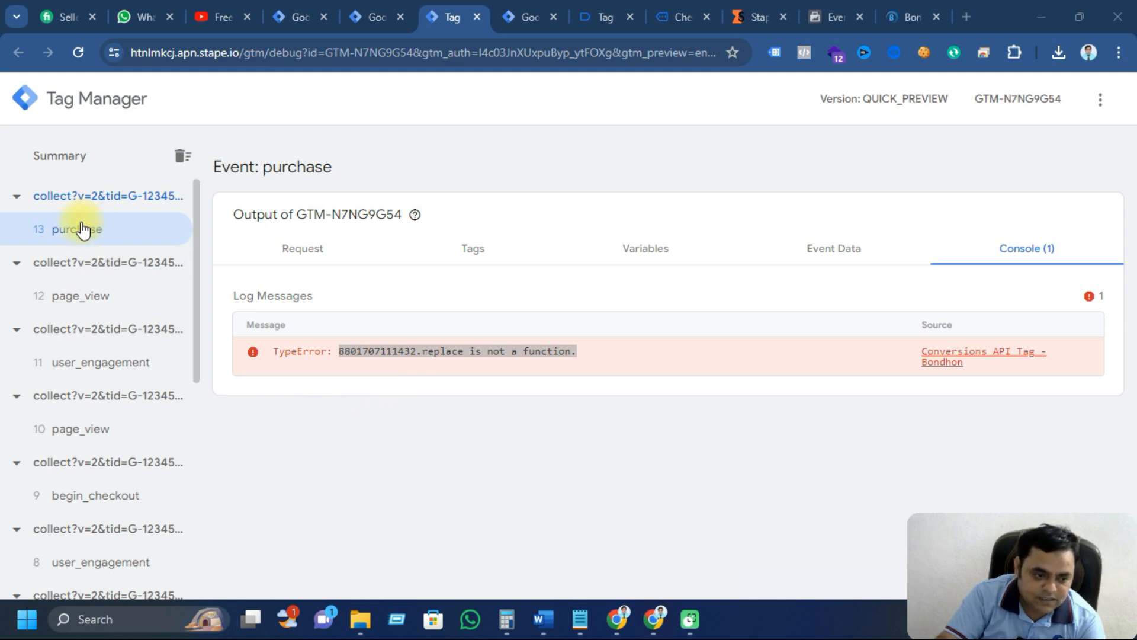
left_click(382, 361)
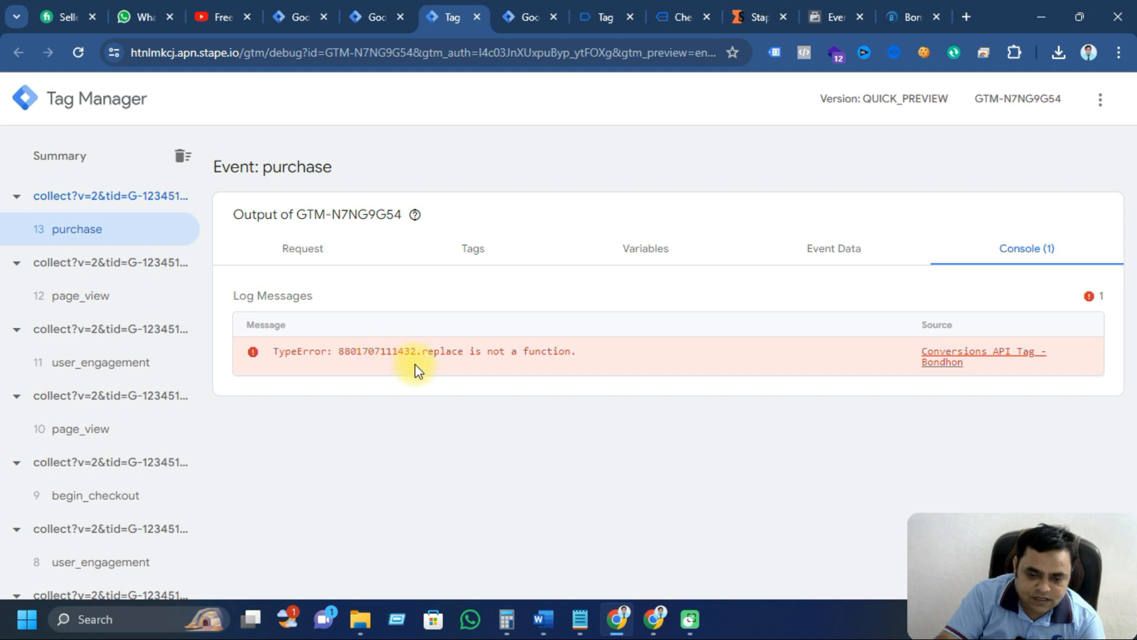
left_click_drag(336, 351, 415, 356)
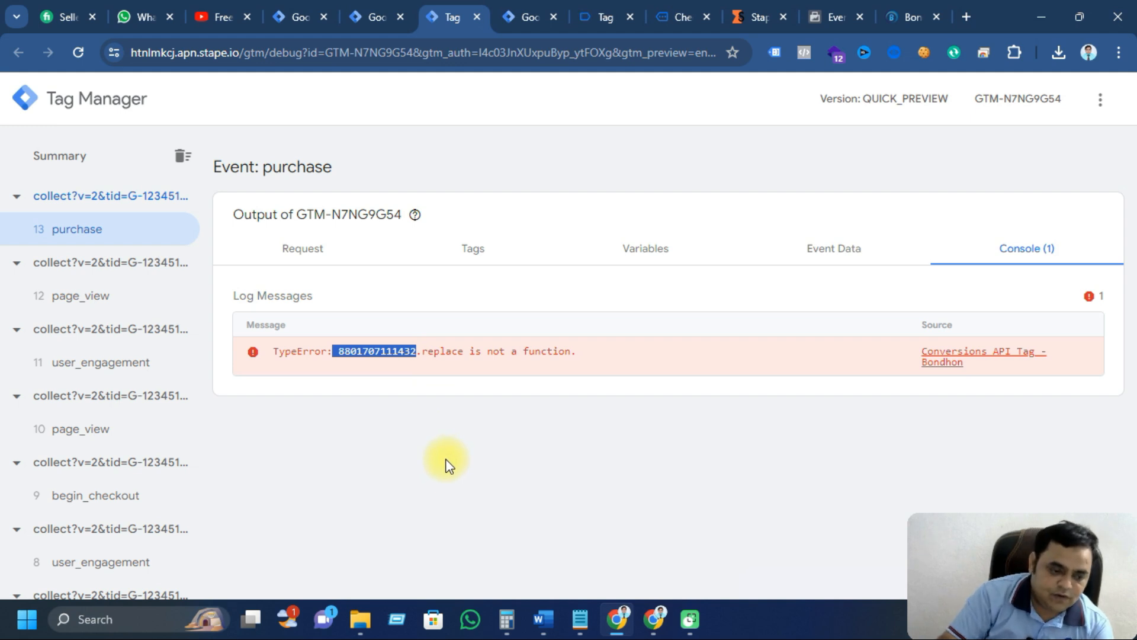
left_click(37, 295)
left_click(63, 229)
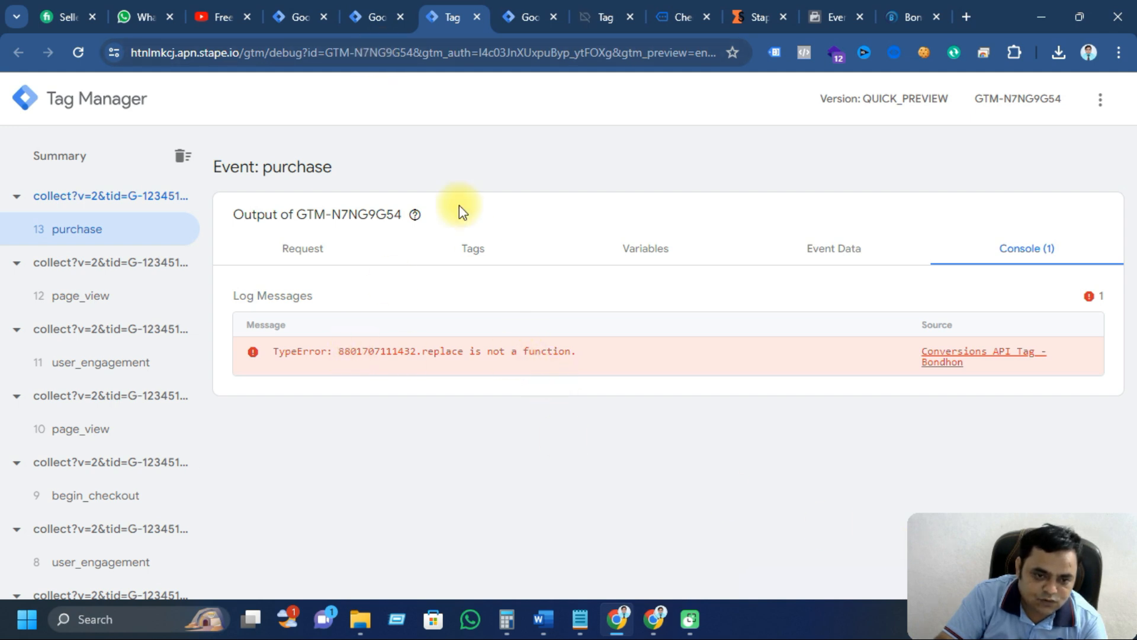
Step: Review the order details on the store's confirmation page and go back to the checkout page
left_click(680, 17)
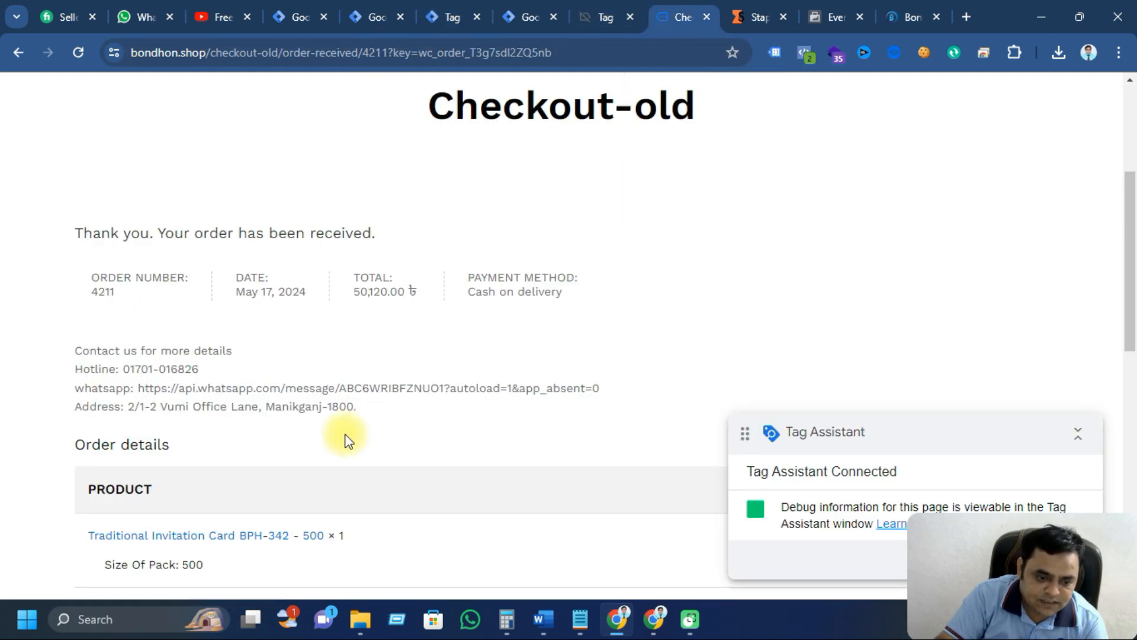
scroll(346, 437, "down", 4)
scroll(343, 431, "up", 5)
left_click(14, 52)
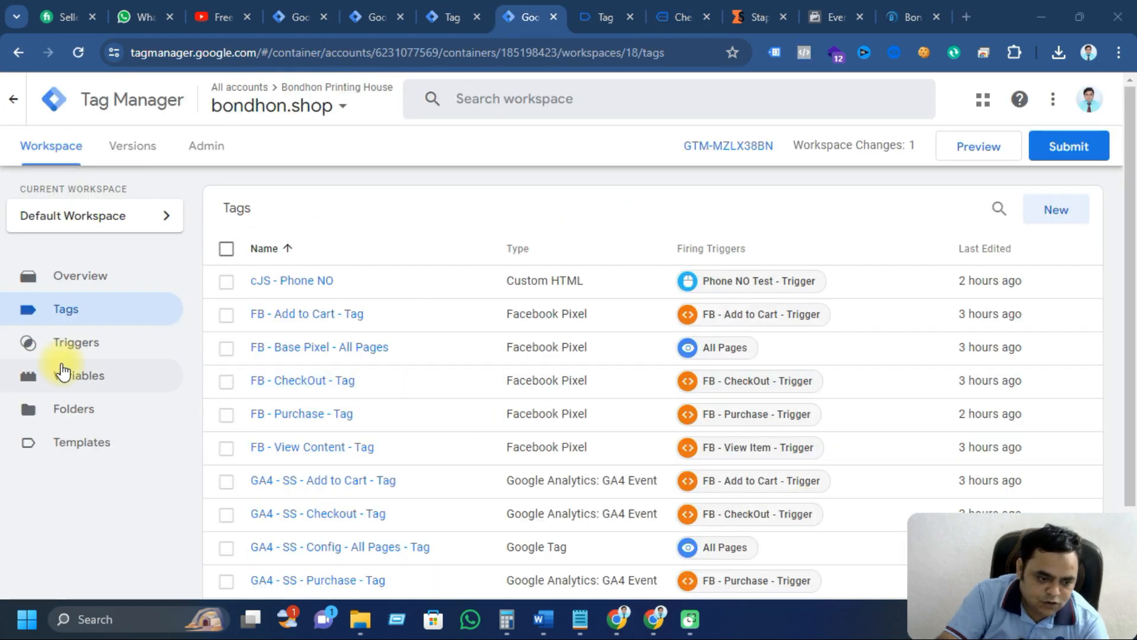
Step: Check which built-in click variables are enabled in the bondhon.shop web container and review its existing triggers
left_click(65, 374)
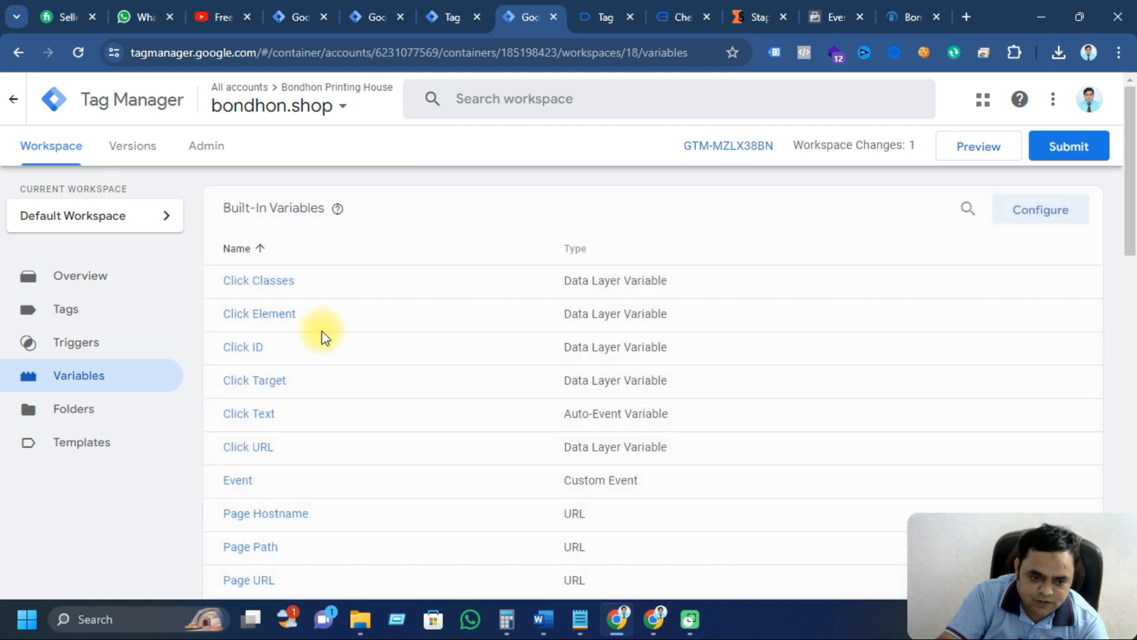
scroll(272, 425, "down", 2)
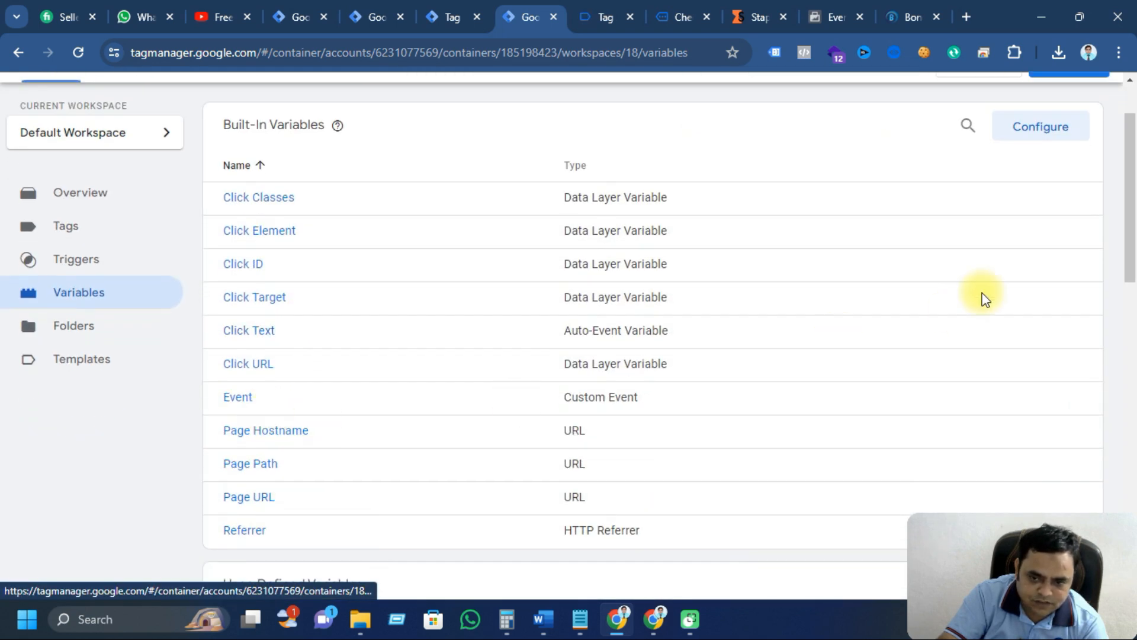
left_click(1007, 134)
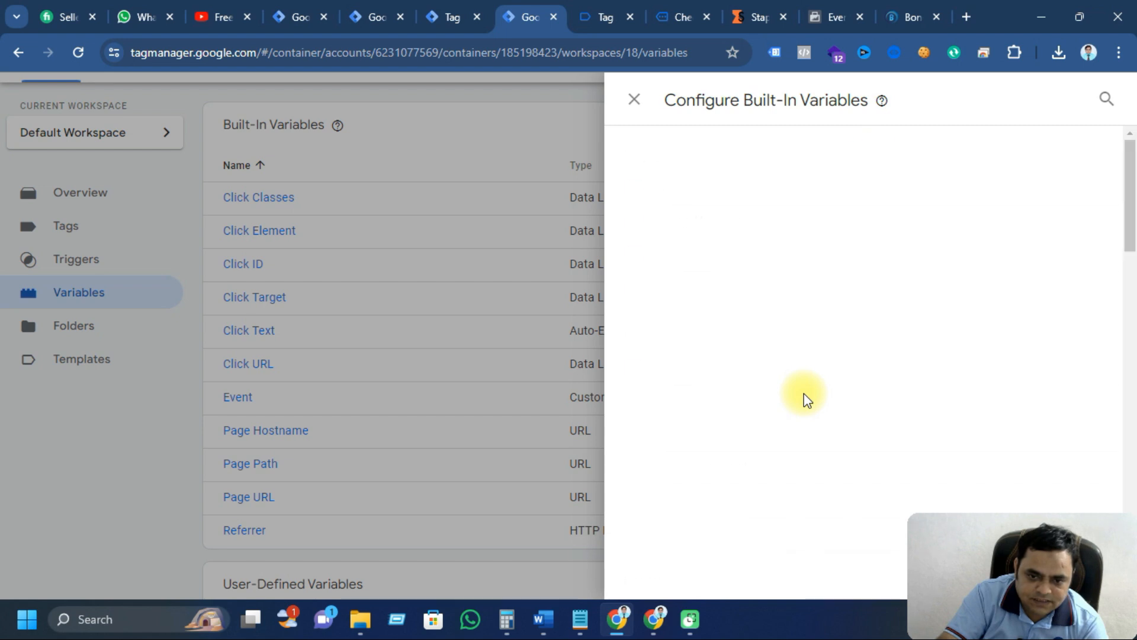
scroll(805, 393, "down", 2)
scroll(782, 398, "up", 1)
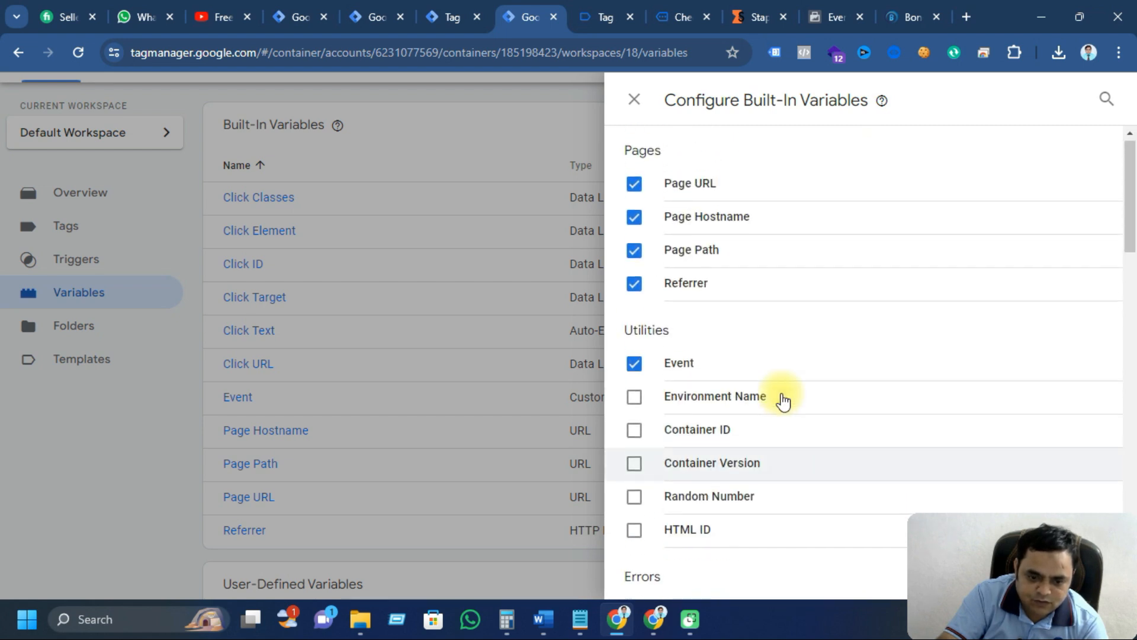
scroll(782, 398, "down", 7)
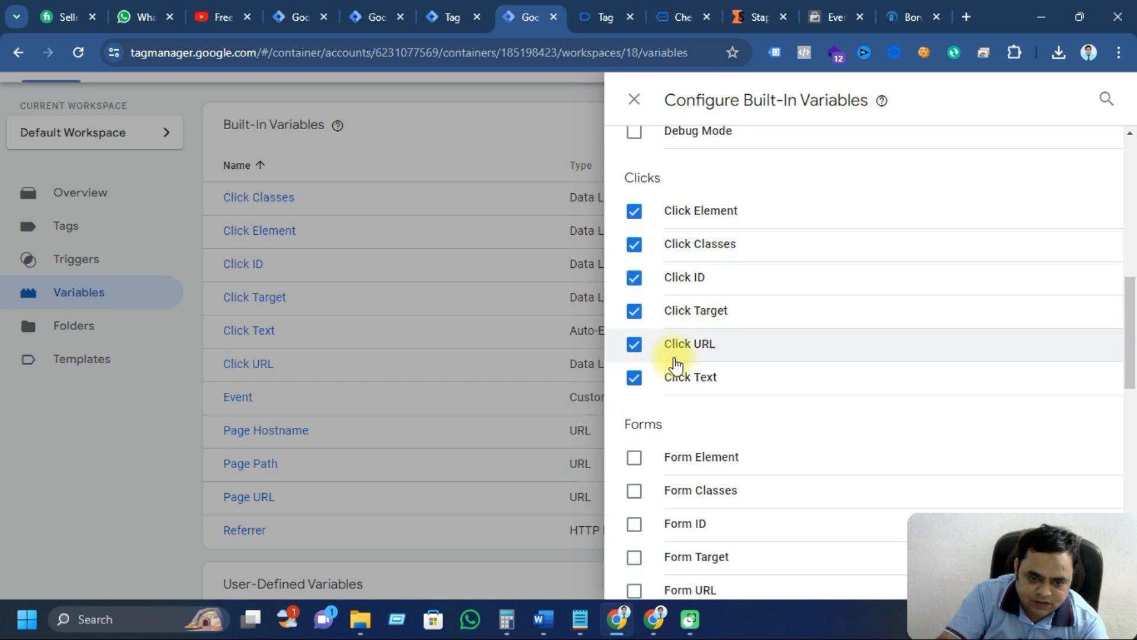
left_click(635, 102)
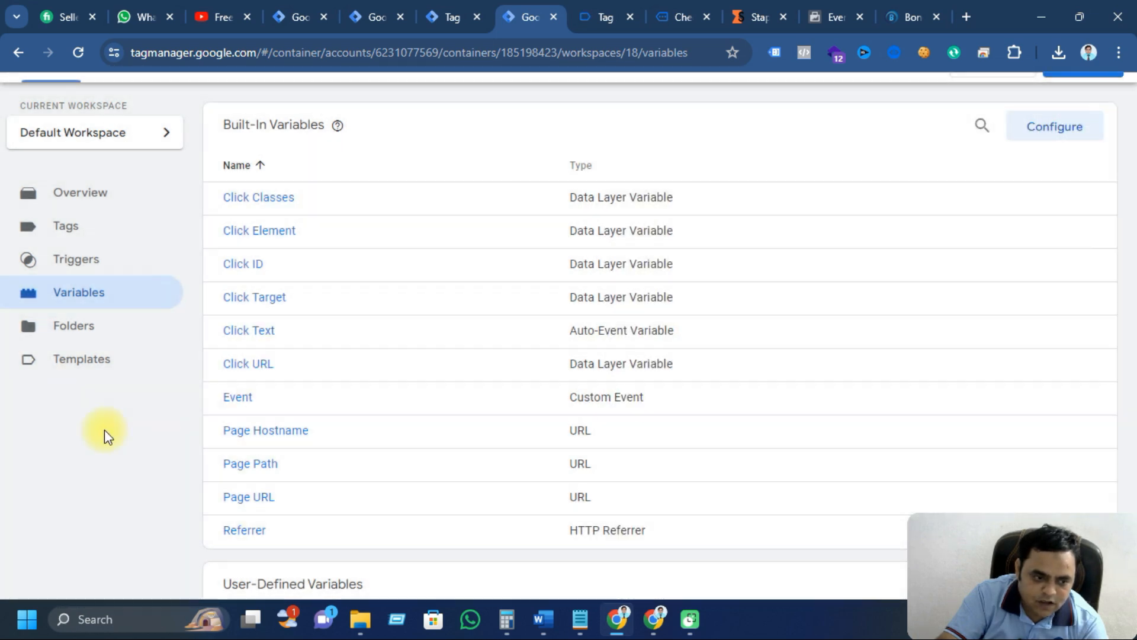
scroll(104, 429, "up", 2)
left_click(68, 346)
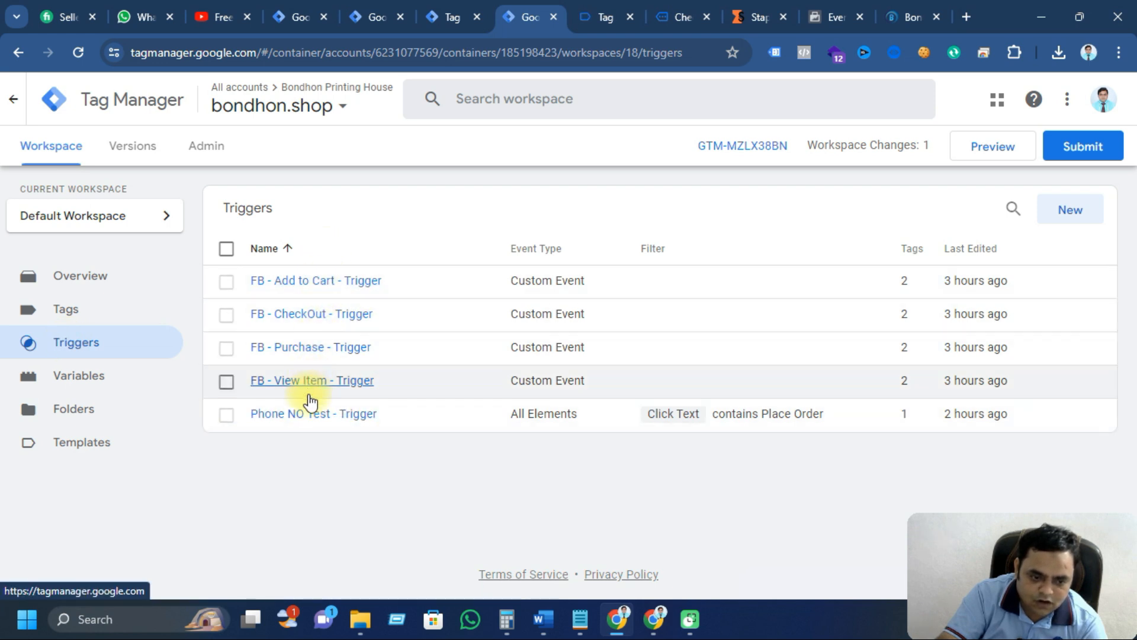
left_click(1079, 214)
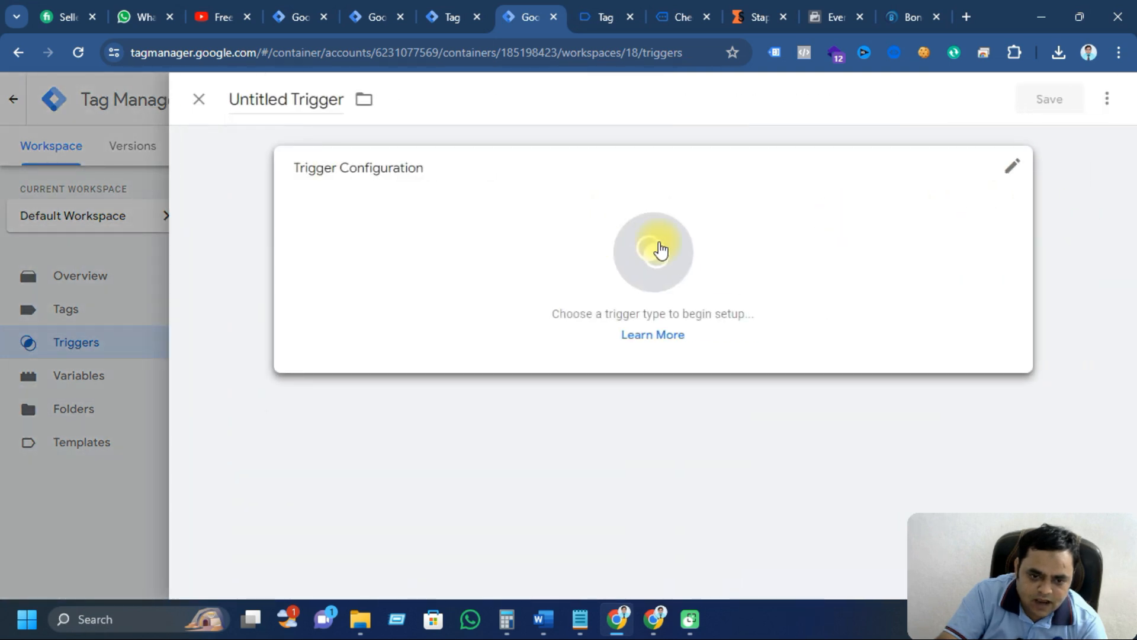
left_click(661, 247)
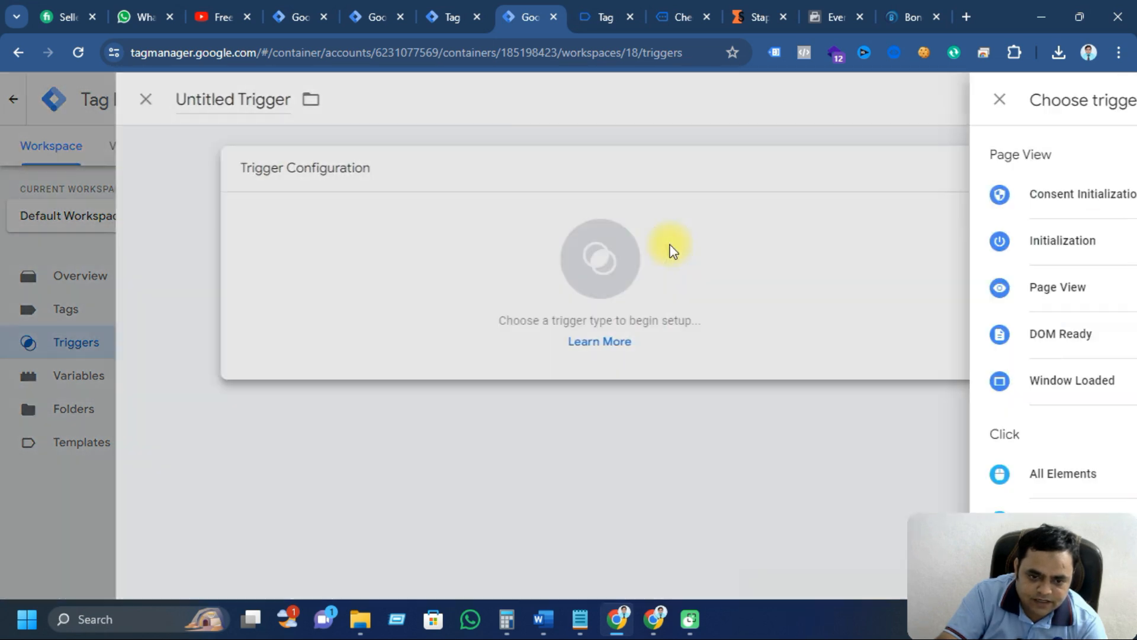
scroll(800, 379, "down", 3)
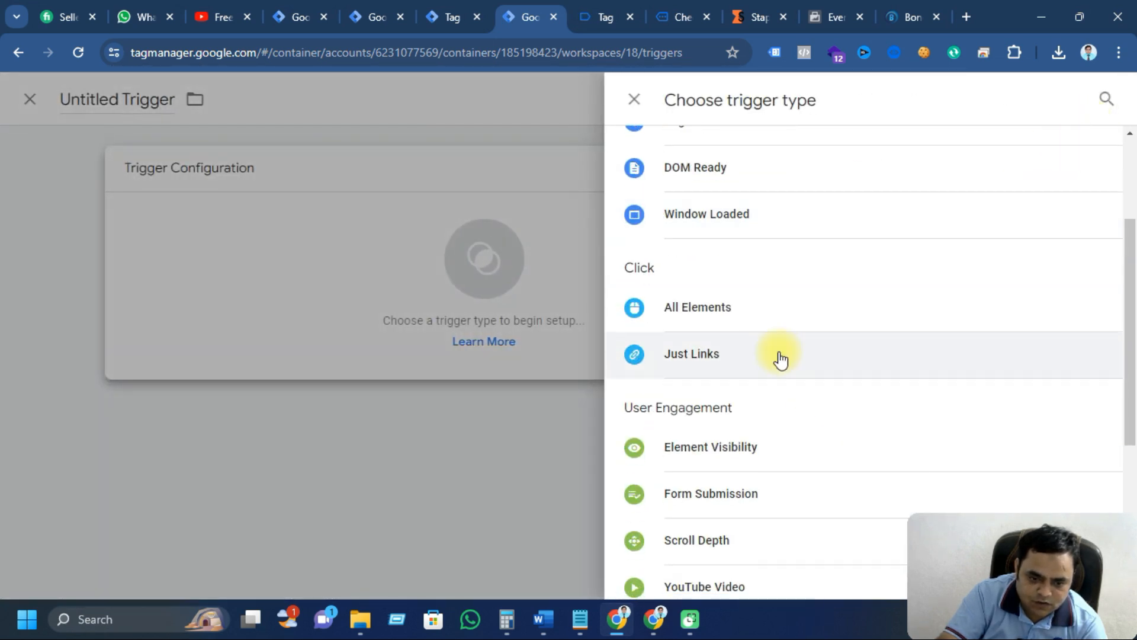
left_click(727, 309)
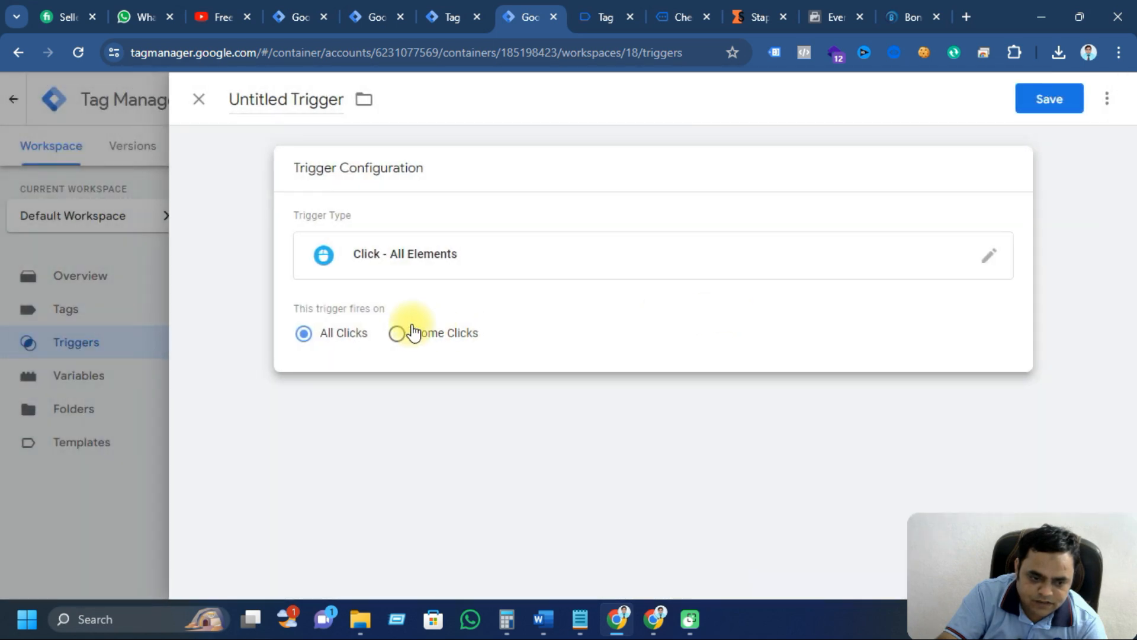
left_click(404, 333)
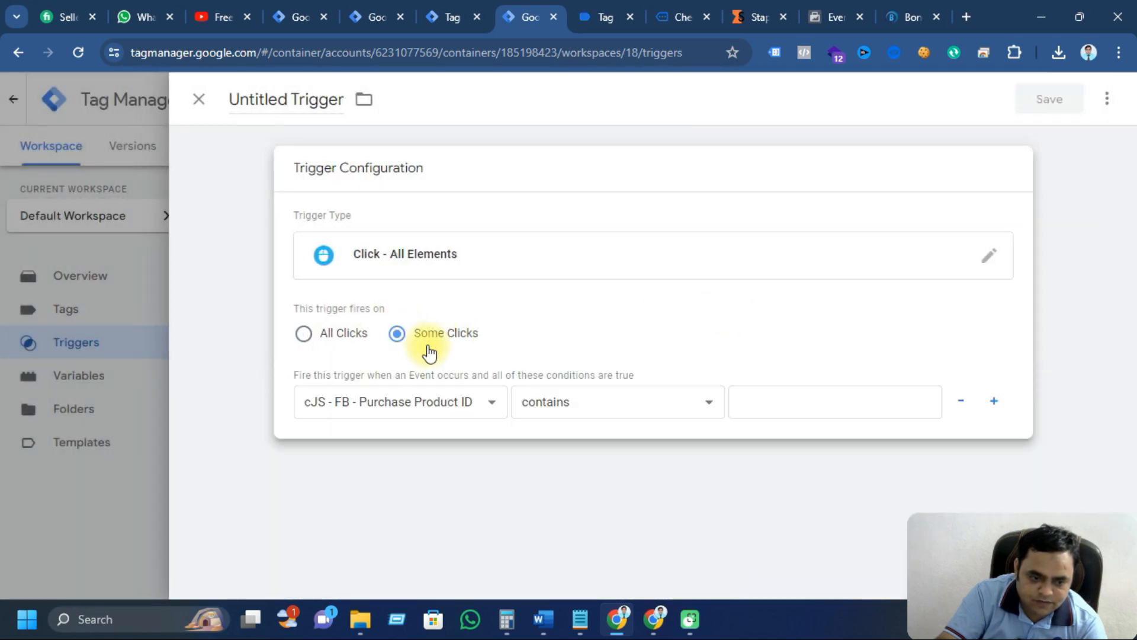
left_click(479, 402)
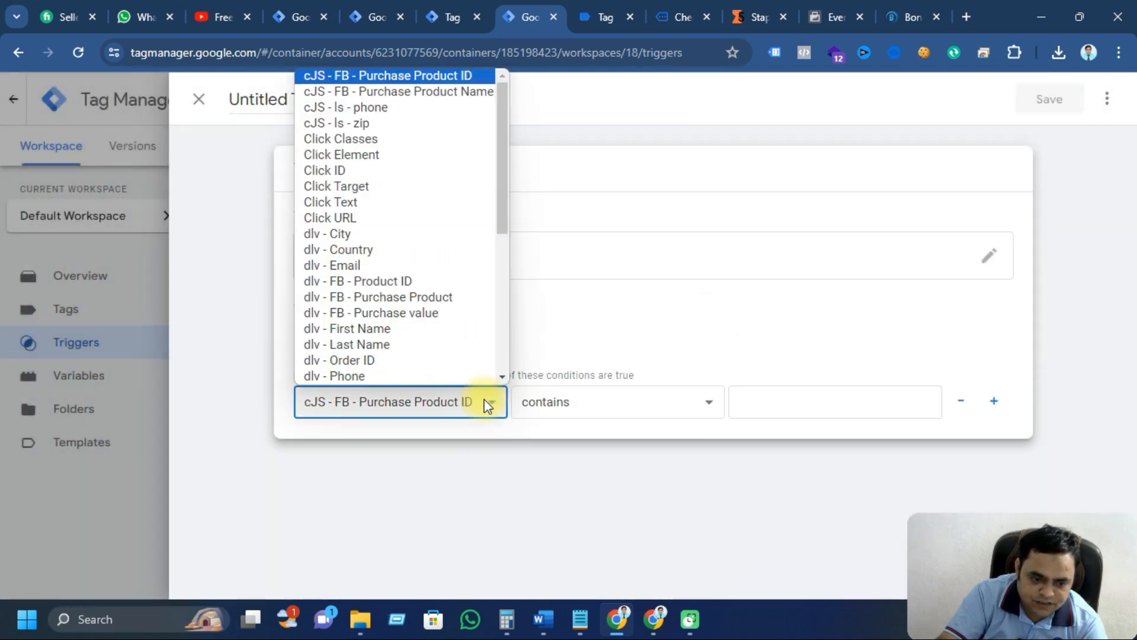
left_click(194, 99)
left_click(198, 99)
left_click(709, 302)
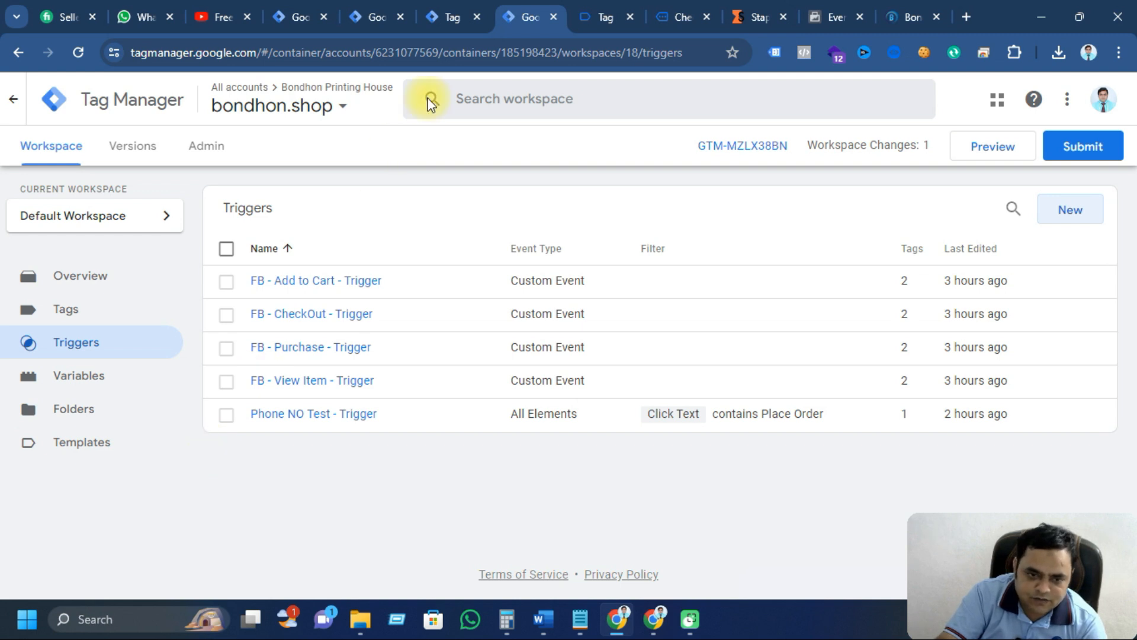
Step: Inspect the customer's phone number in the checkout page's shipping address and copy its element's JS path
left_click(595, 9)
left_click(675, 15)
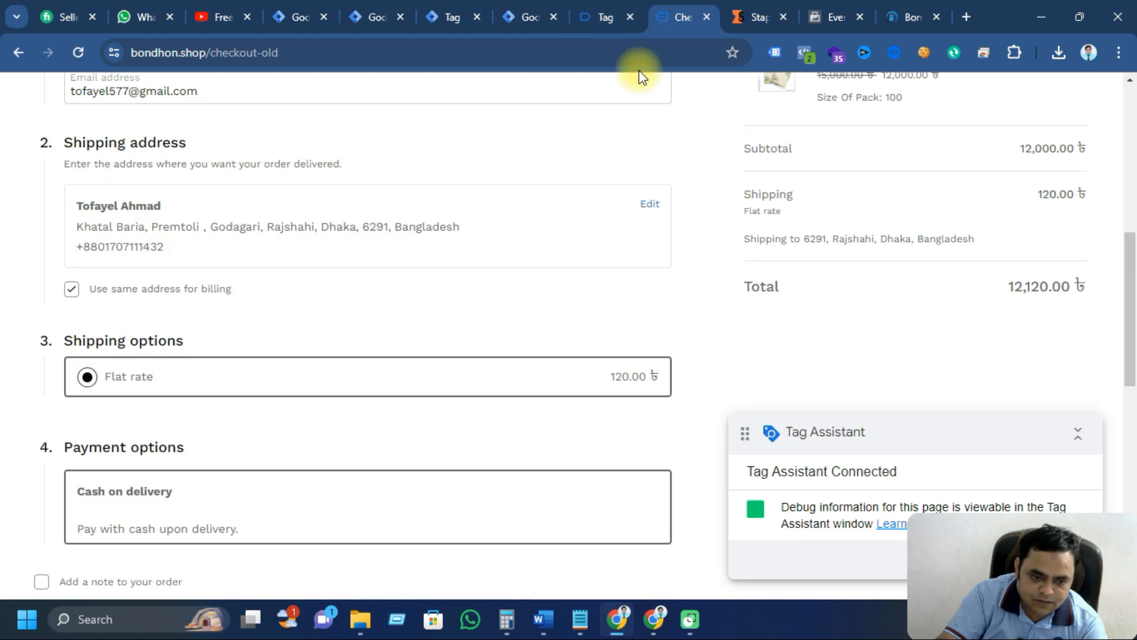
left_click_drag(76, 246, 167, 250)
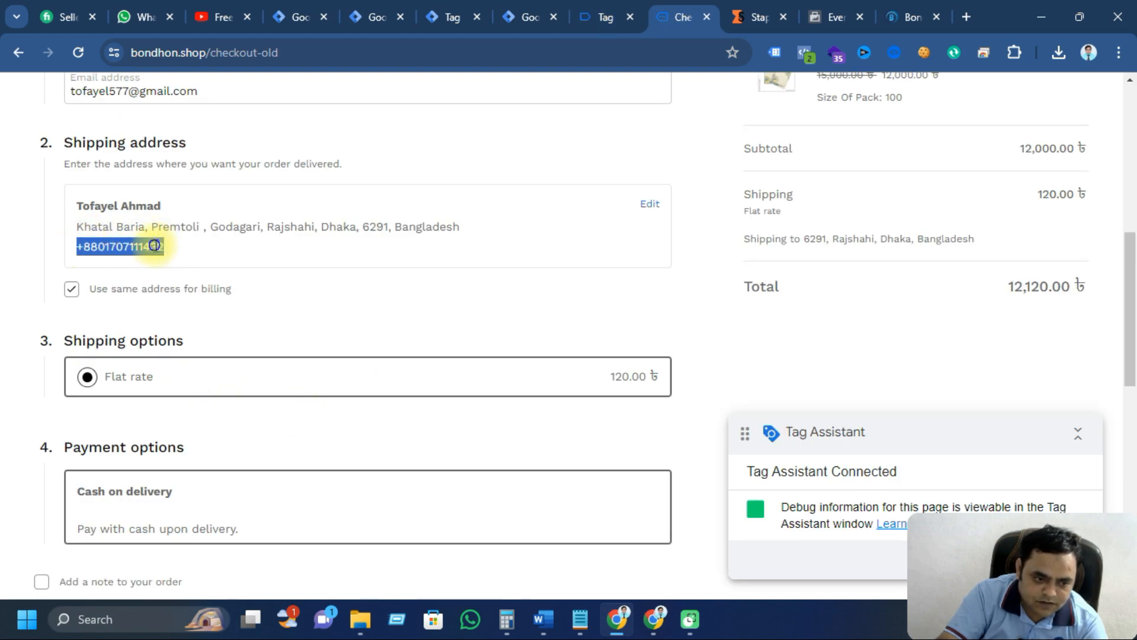
right_click(156, 248)
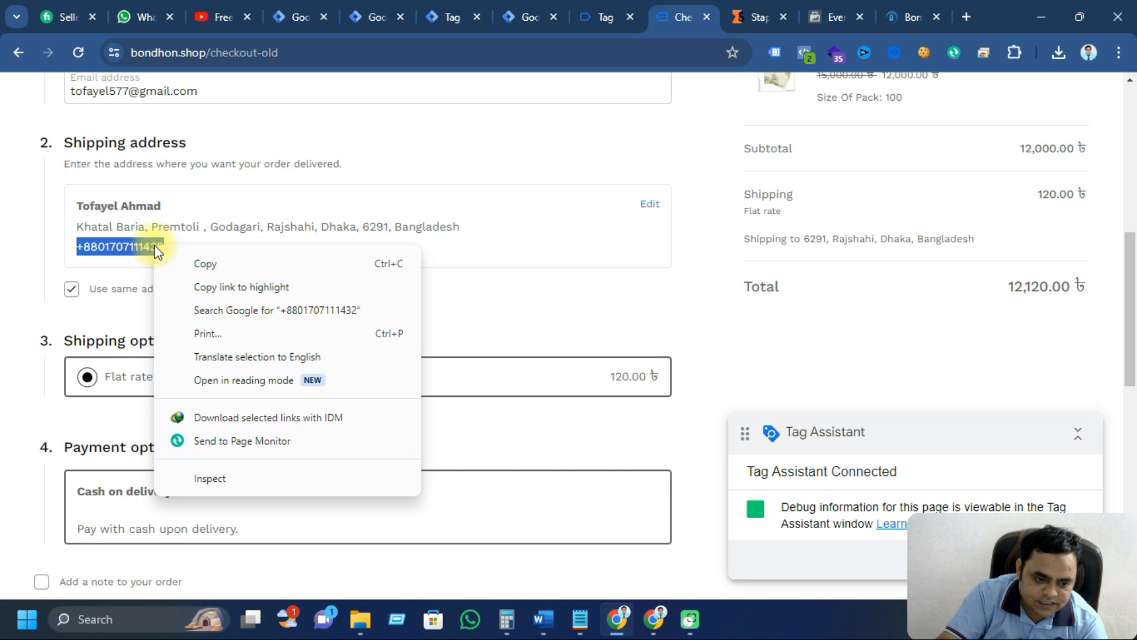
left_click(250, 477)
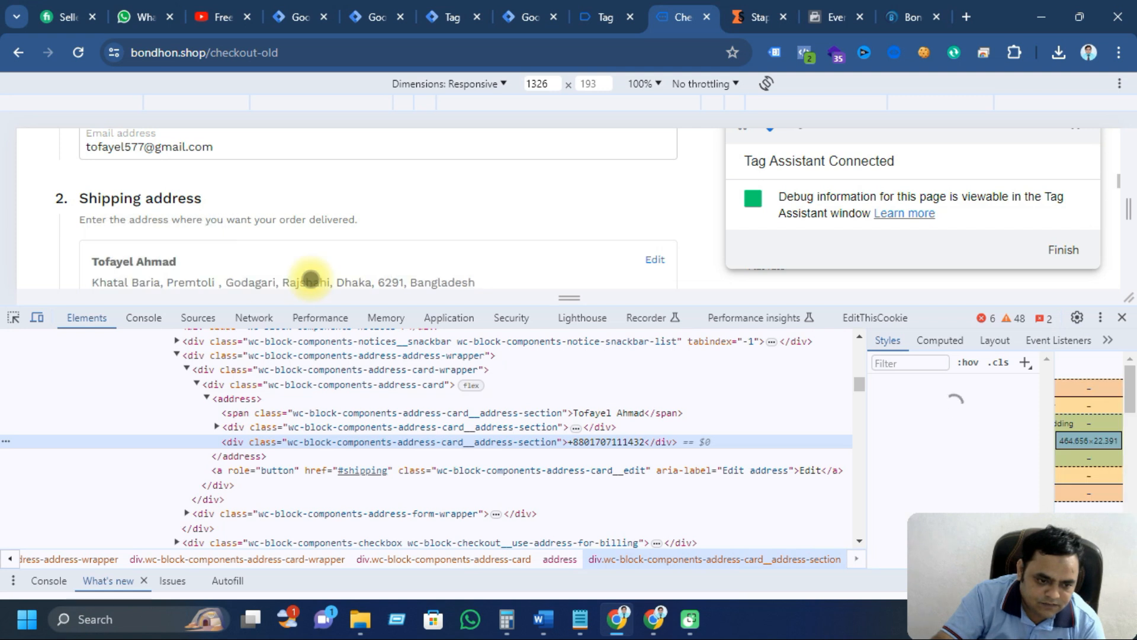
scroll(310, 280, "down", 3)
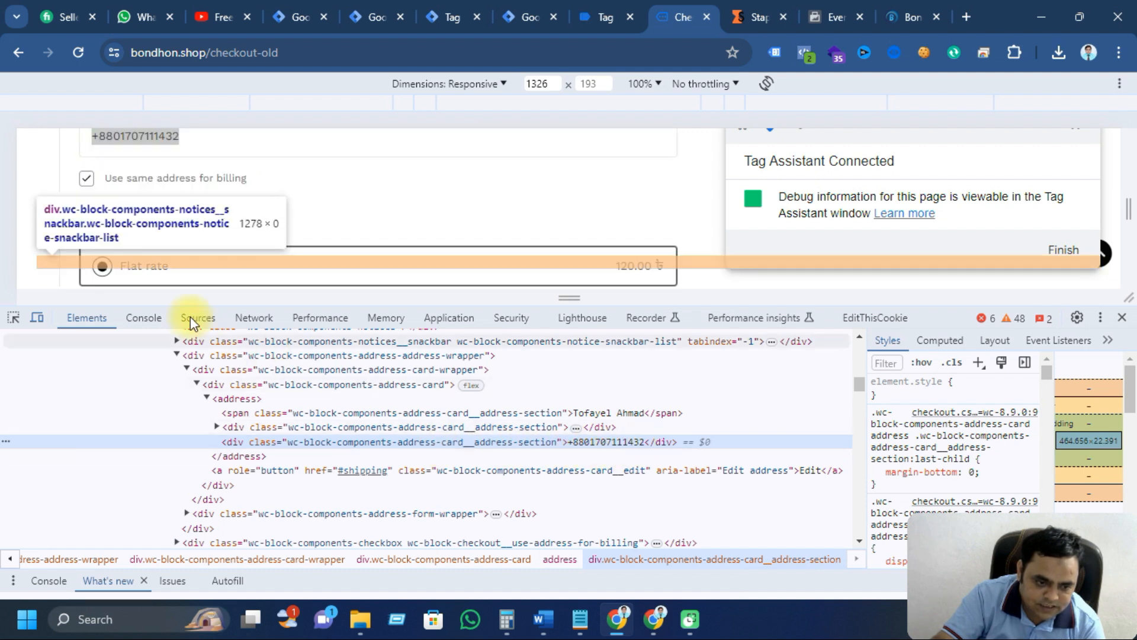
left_click(135, 318)
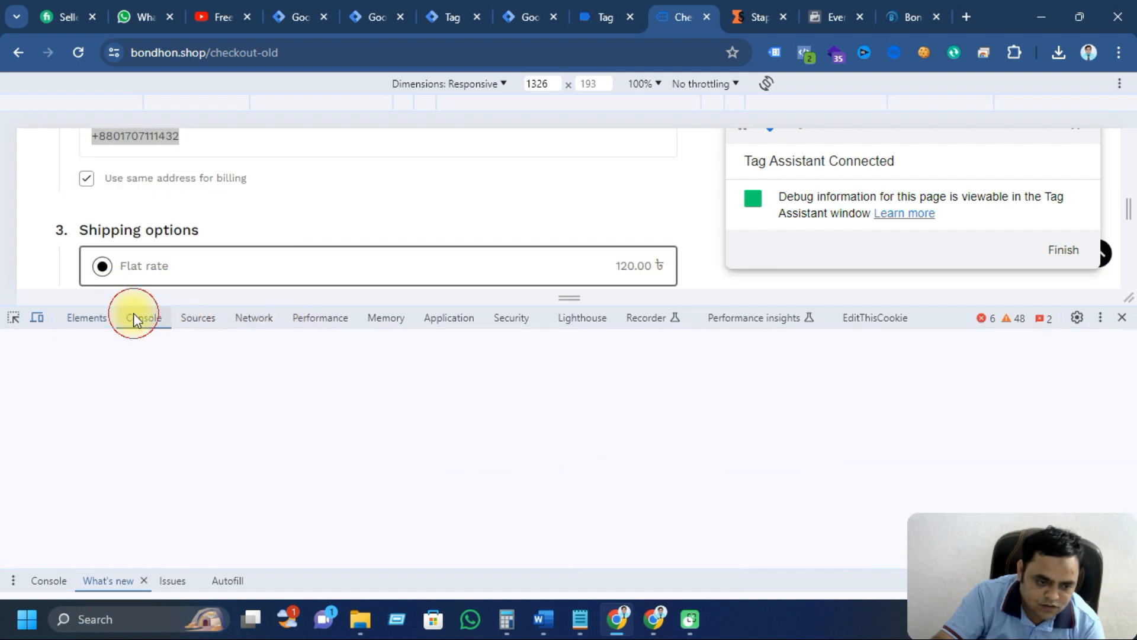
left_click(89, 320)
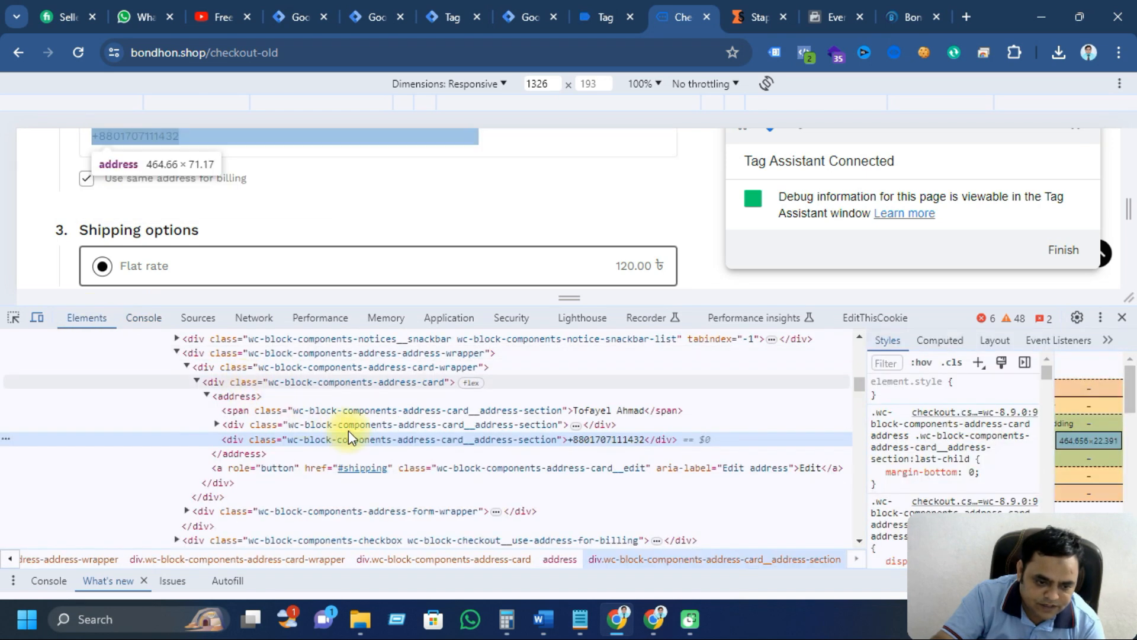
right_click(367, 442)
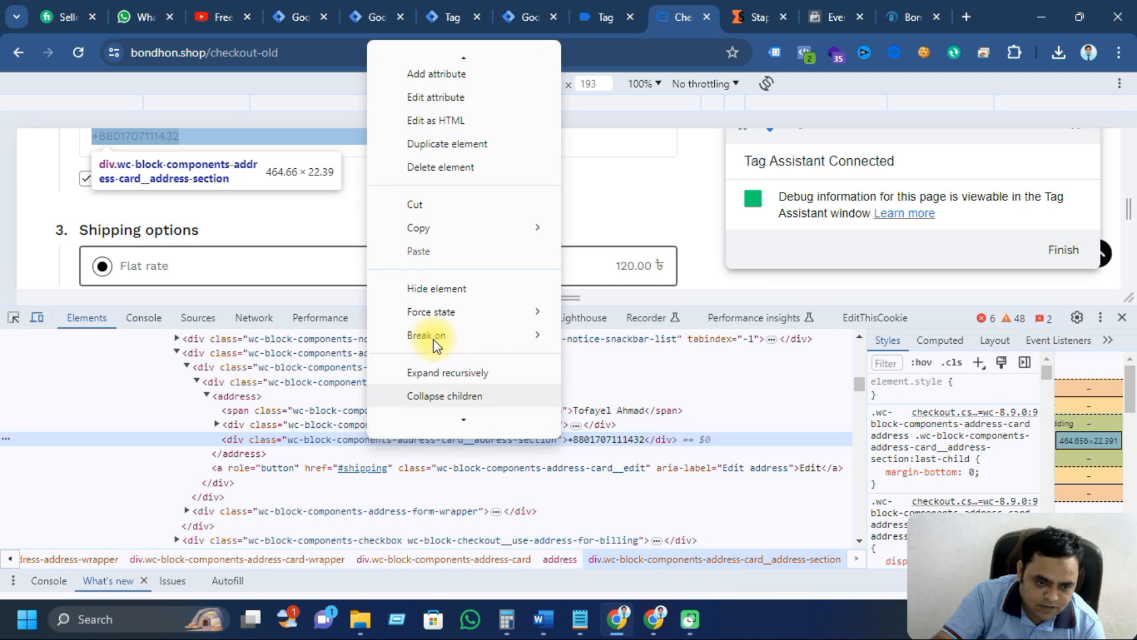
mouse_move(451, 240)
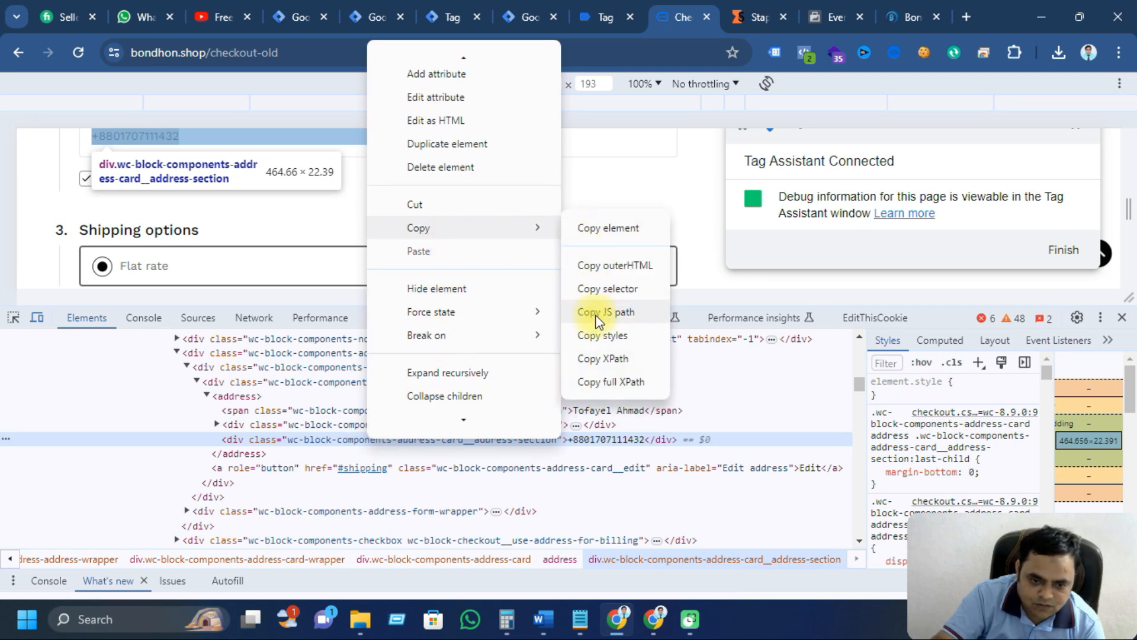
left_click(599, 322)
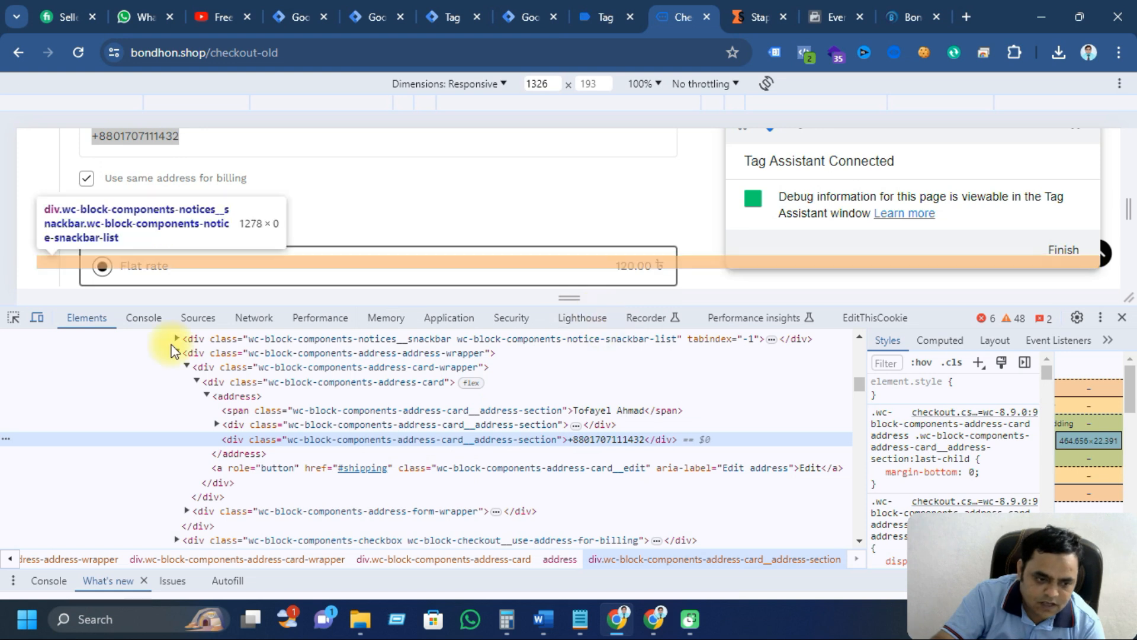
Step: Run the copied JS path of the phone number element in the checkout page's console
left_click(149, 323)
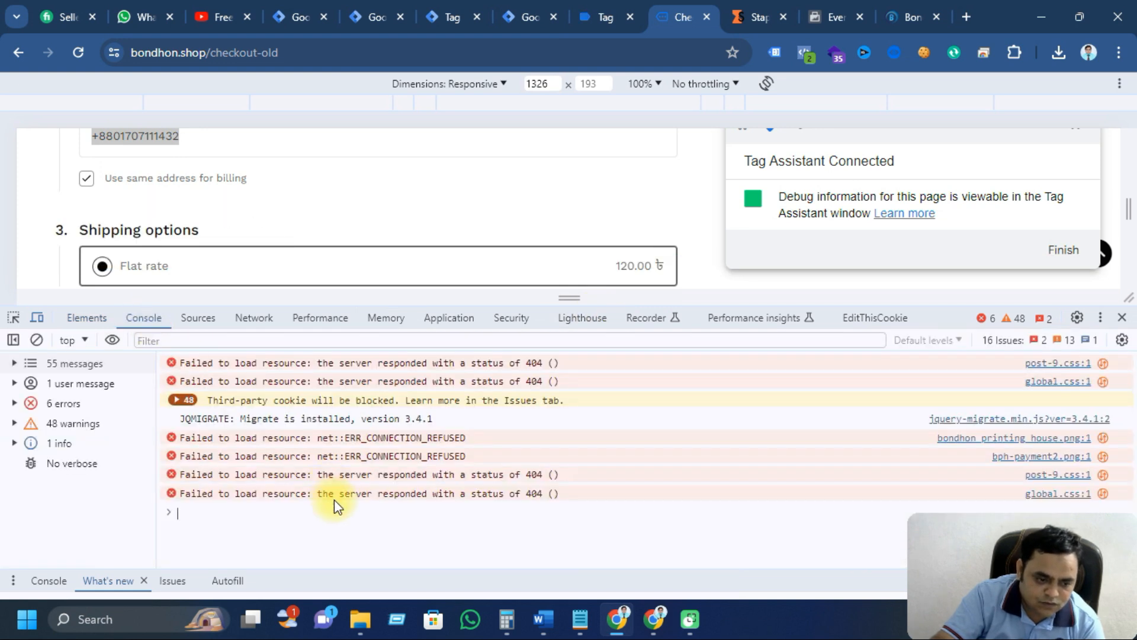
key("ctrl+v")
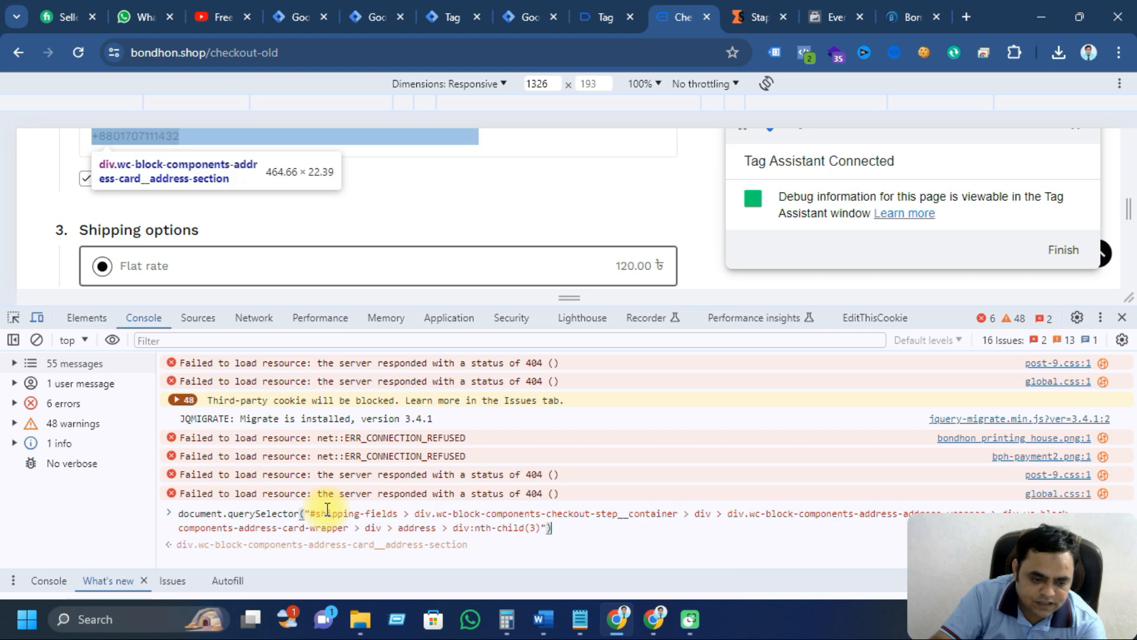
key("Return")
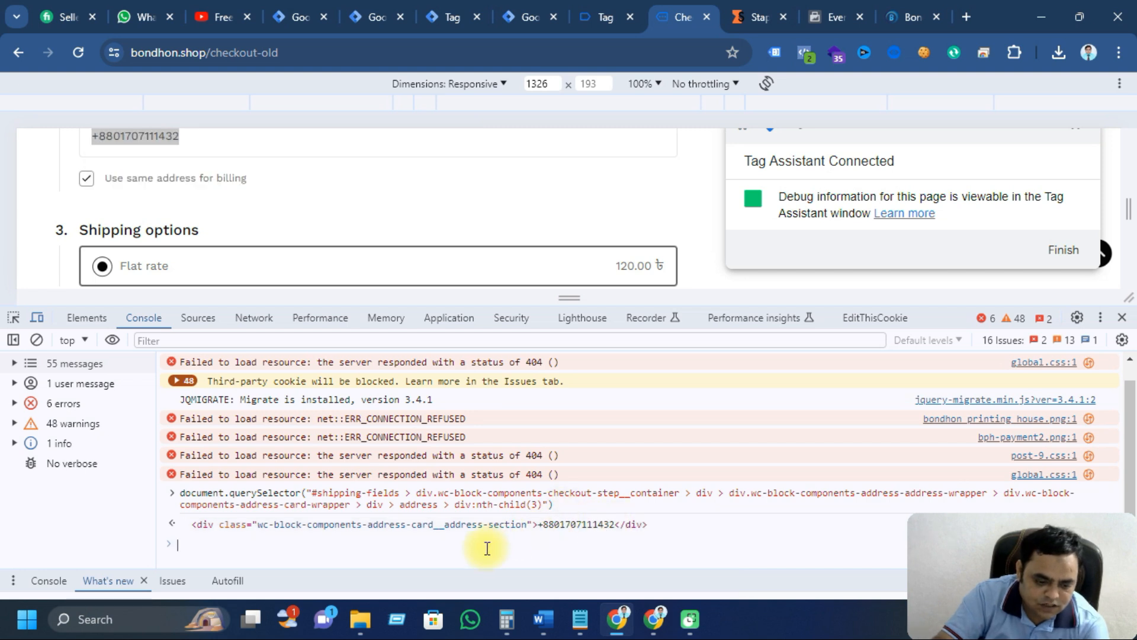
Step: Rerun the phone number query with .innerText appended, and highlight the returned value and the full expression
key("Up")
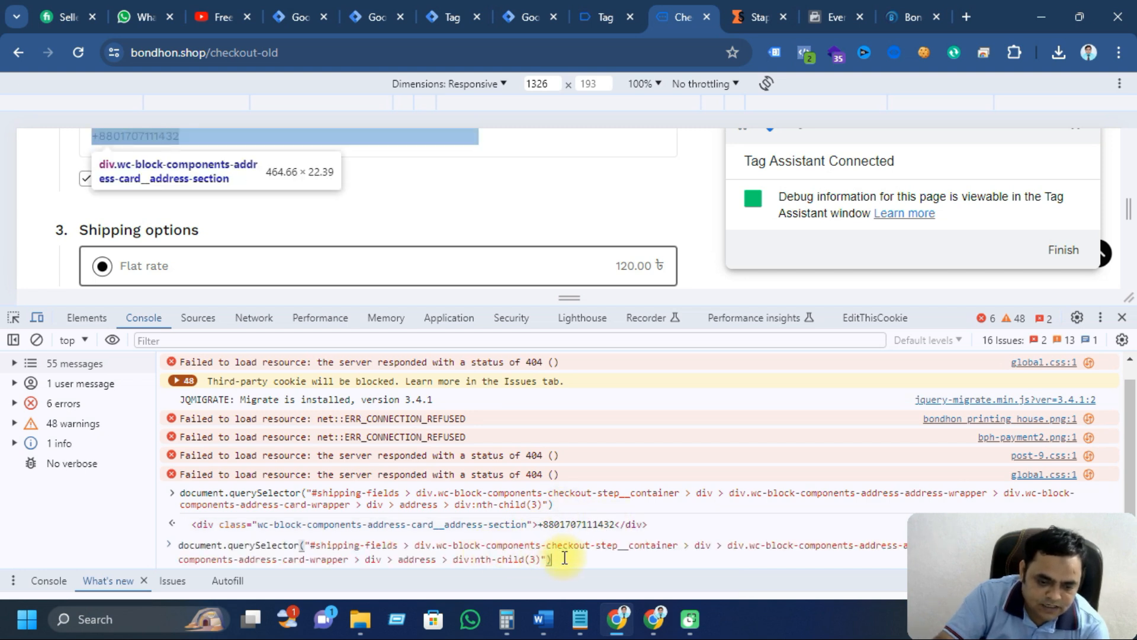
type(".")
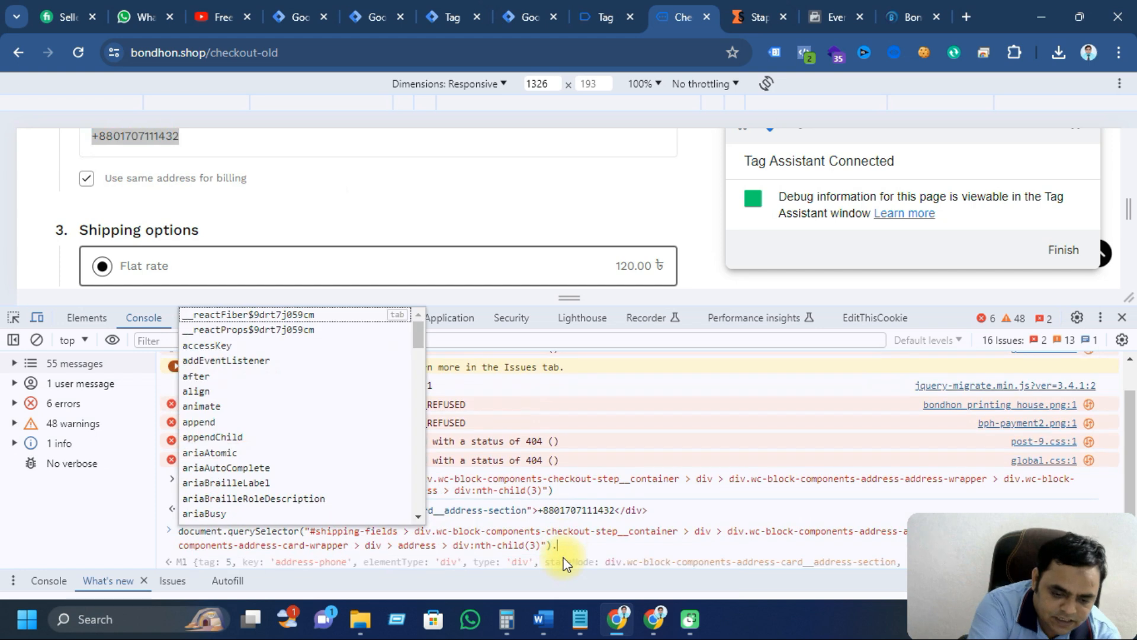
type("in")
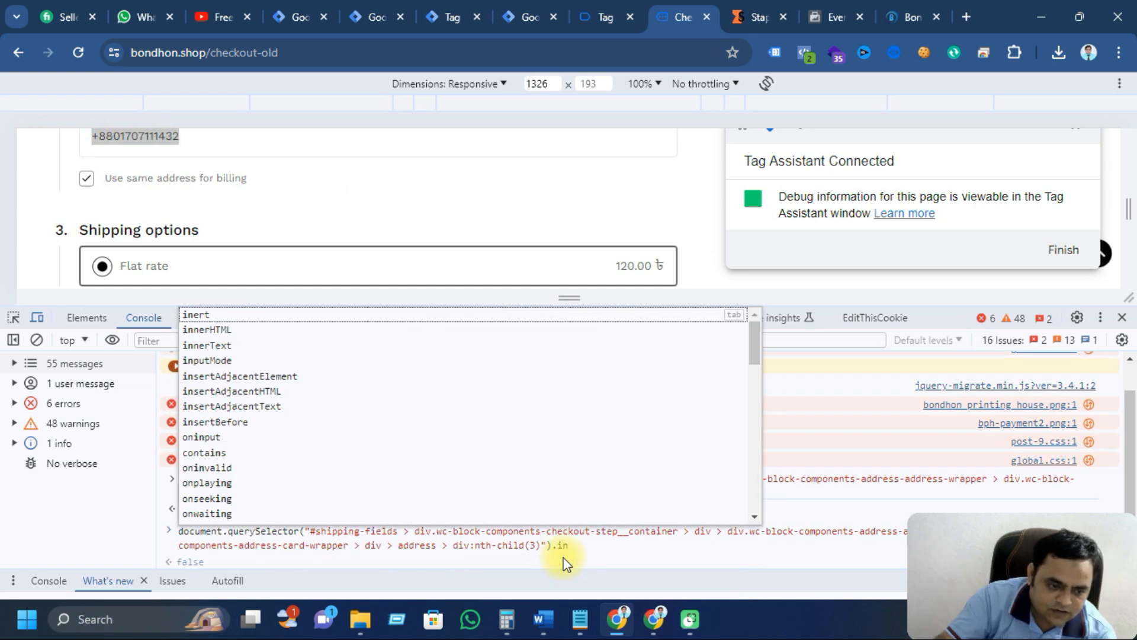
left_click(243, 344)
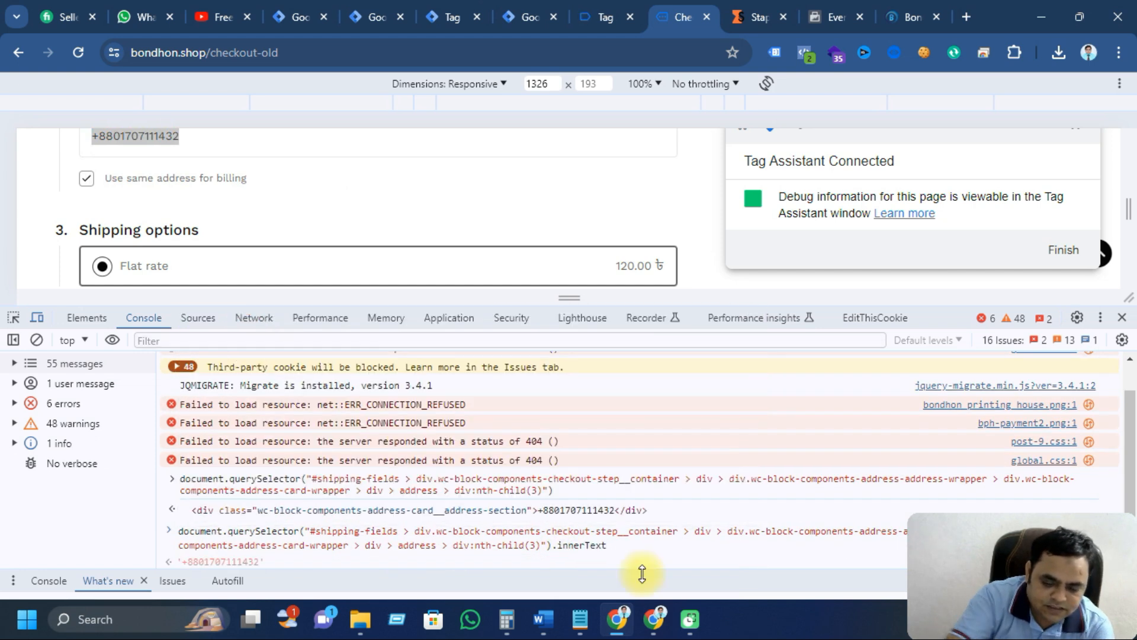
key("Return")
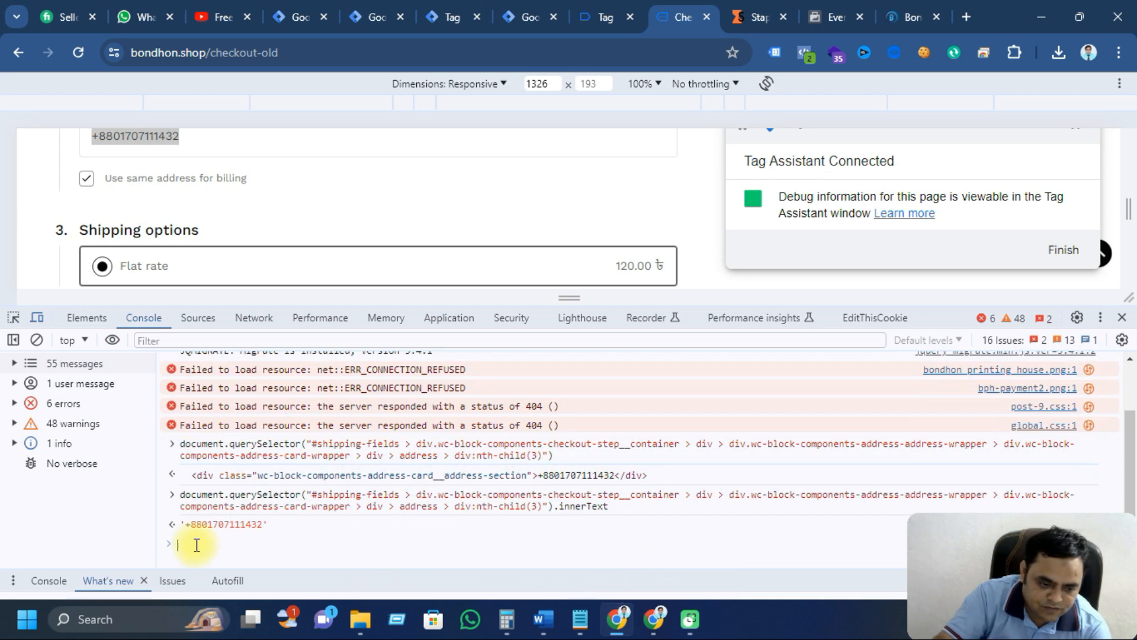
left_click_drag(186, 529, 251, 526)
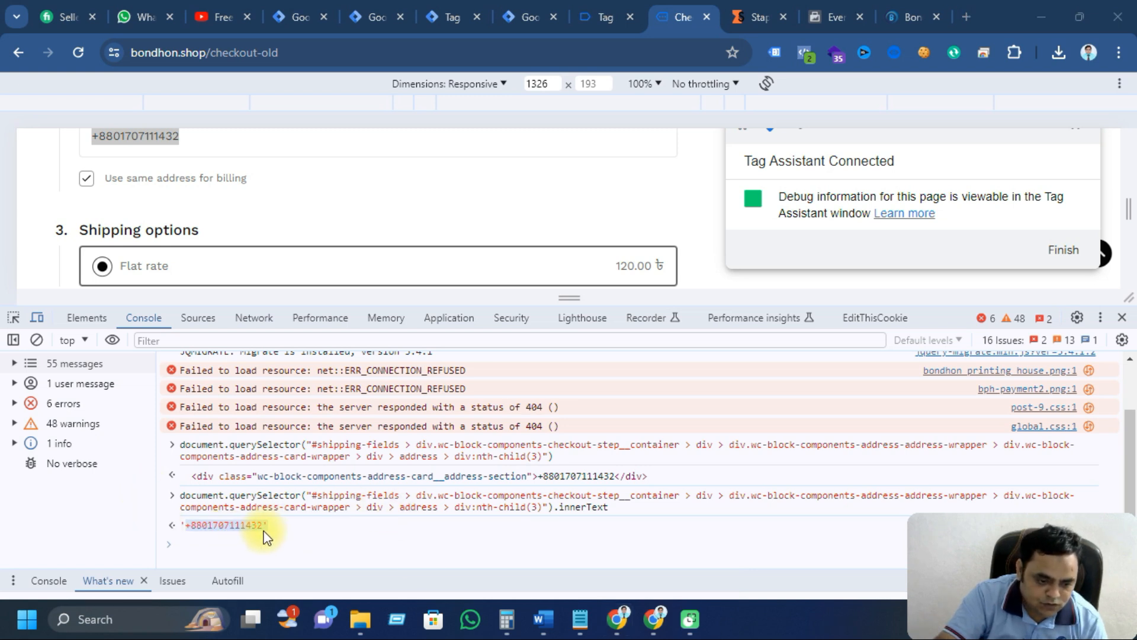
left_click_drag(605, 507, 392, 502)
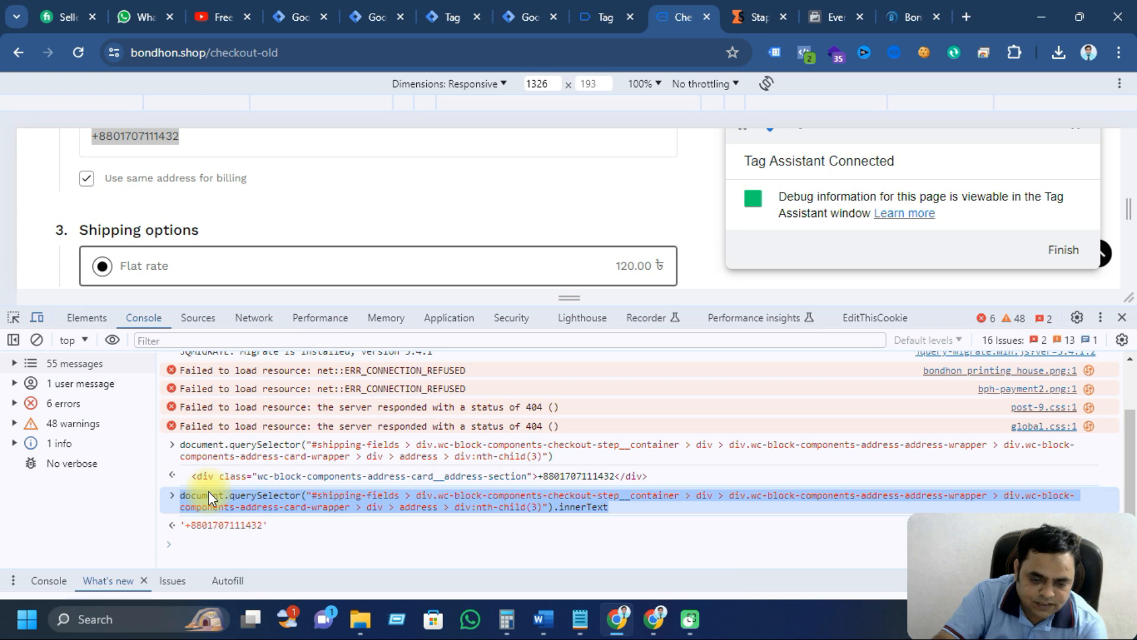
Step: Open the cJS - Phone NO tag in the bondhon.shop web container and review its phn and zip localStorage statements
left_click(511, 13)
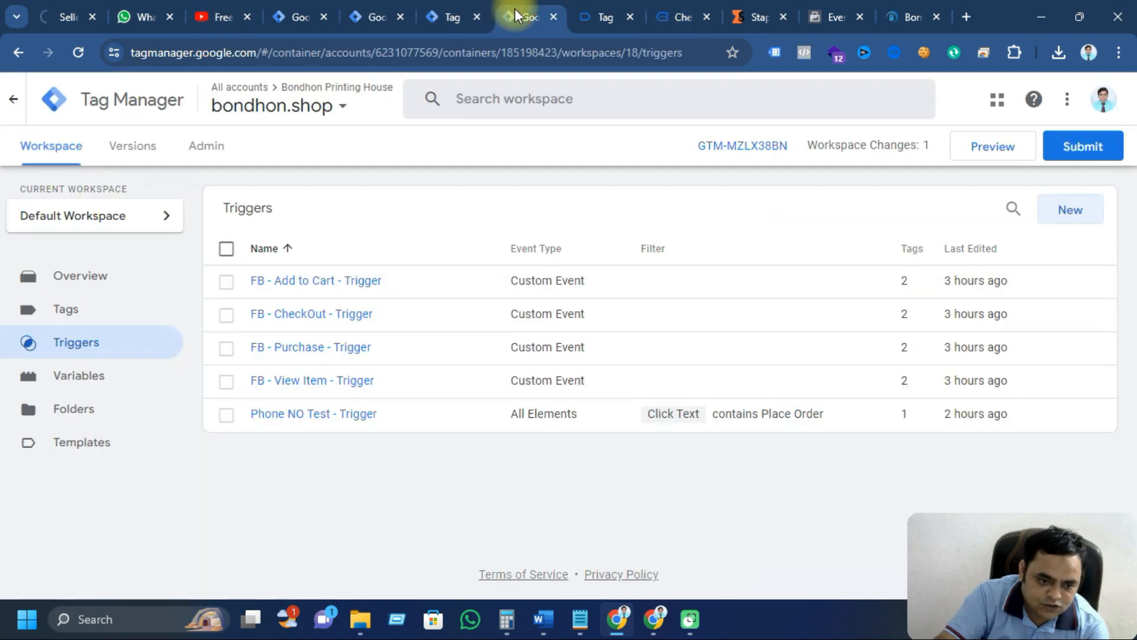
left_click(100, 308)
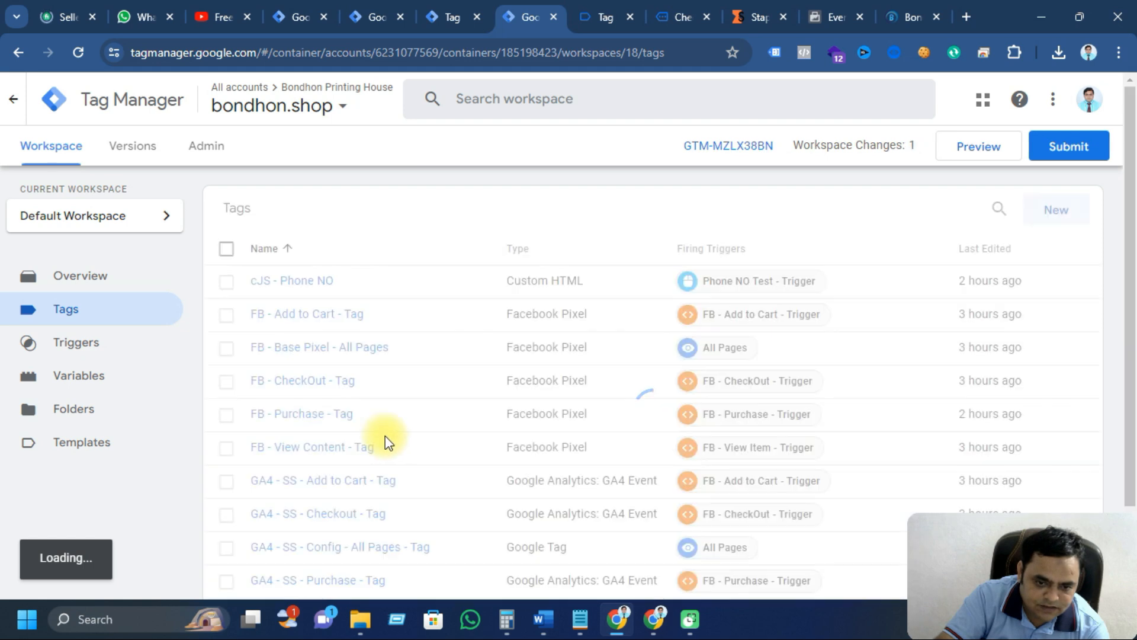
left_click(277, 289)
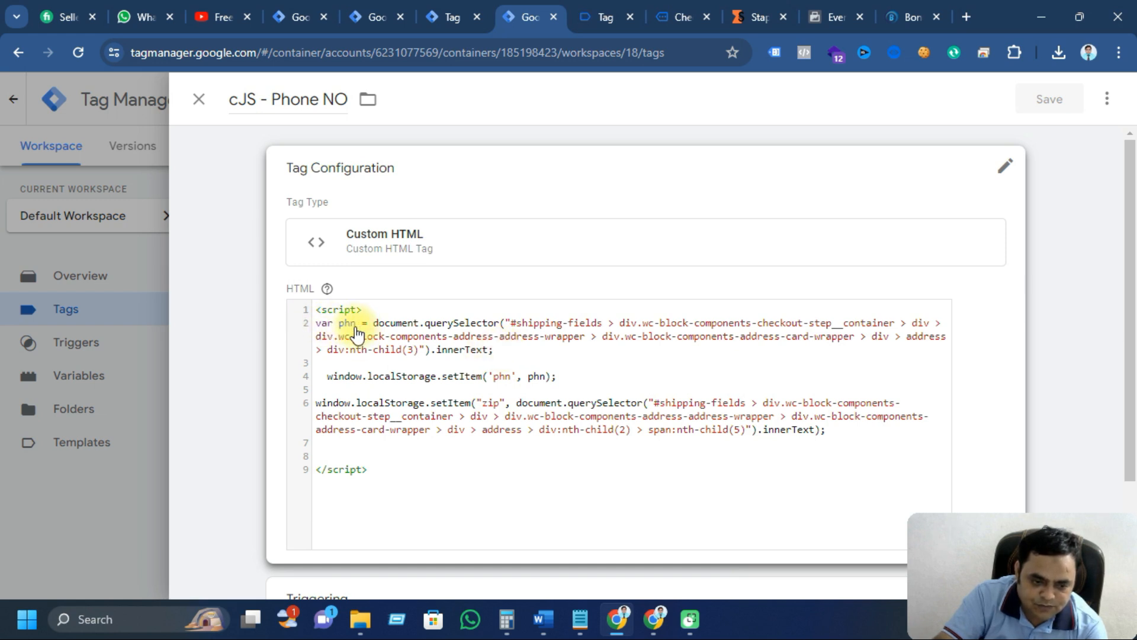
left_click(493, 355)
left_click(496, 368)
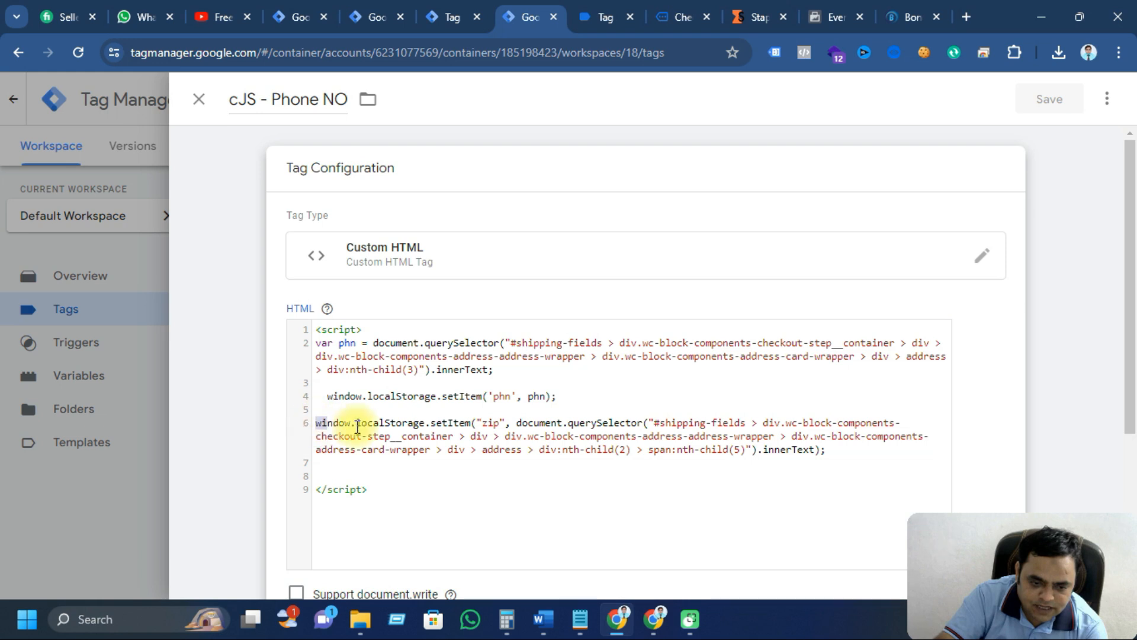
left_click_drag(318, 421, 681, 460)
left_click(630, 632)
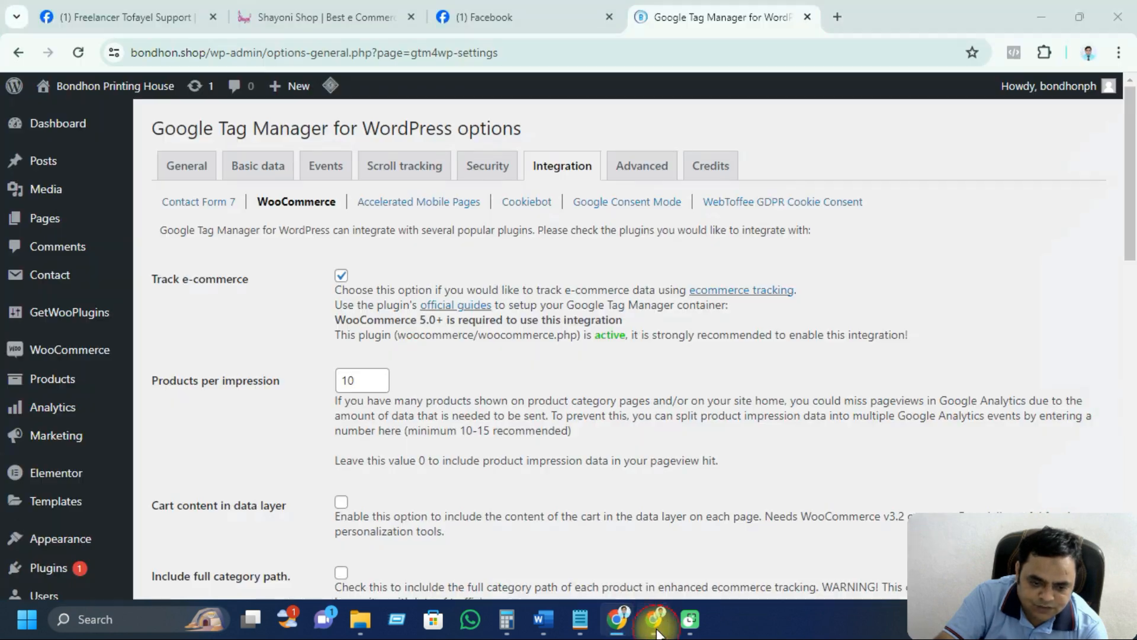
left_click(610, 626)
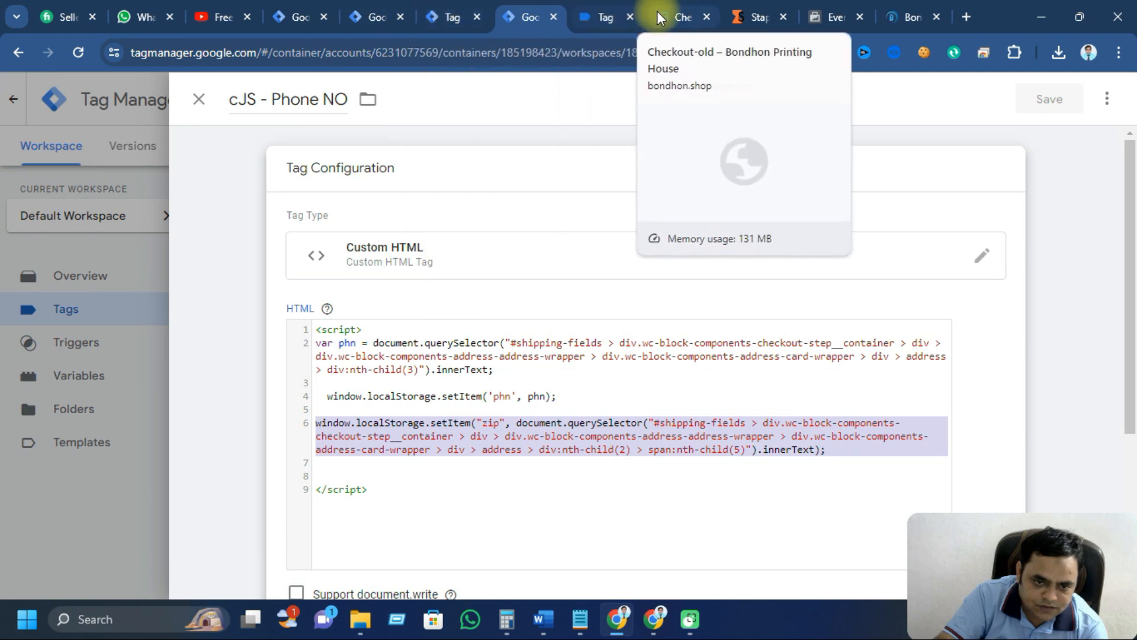
Step: Go back to the checkout page and inspect the postal code in the shipping address
left_click(681, 16)
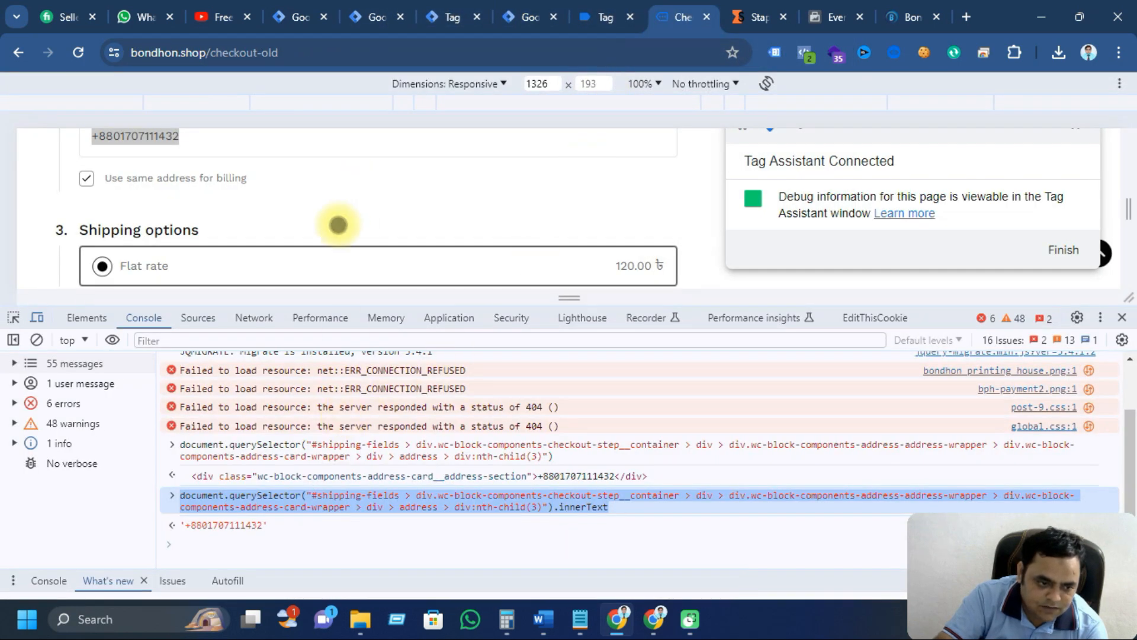
scroll(338, 225, "down", 4)
scroll(338, 224, "up", 6)
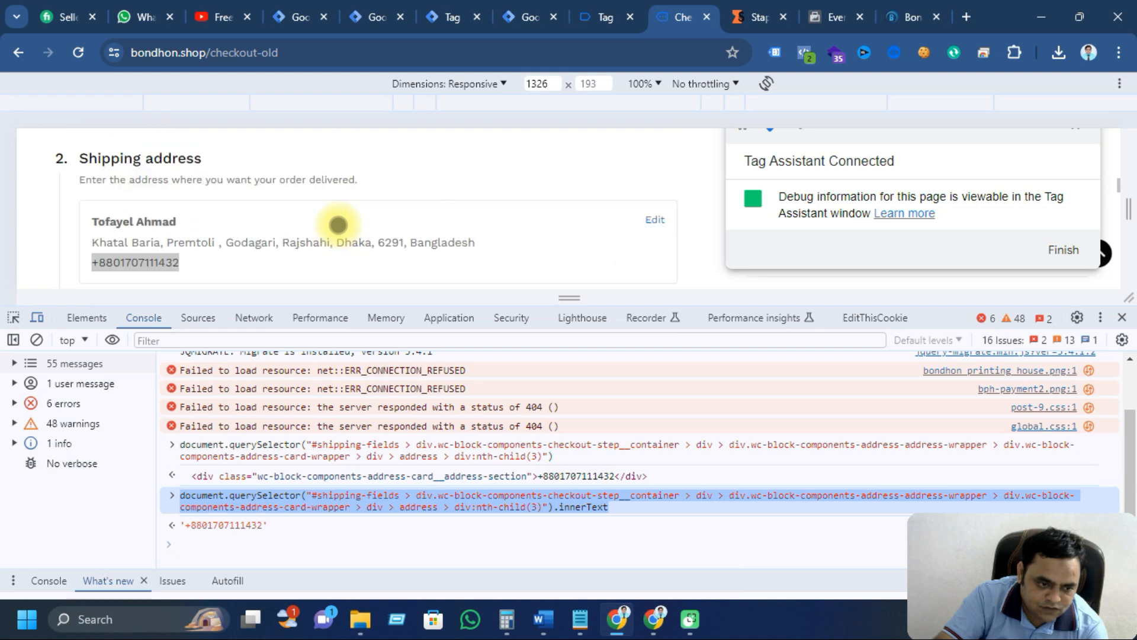
scroll(299, 226, "down", 3)
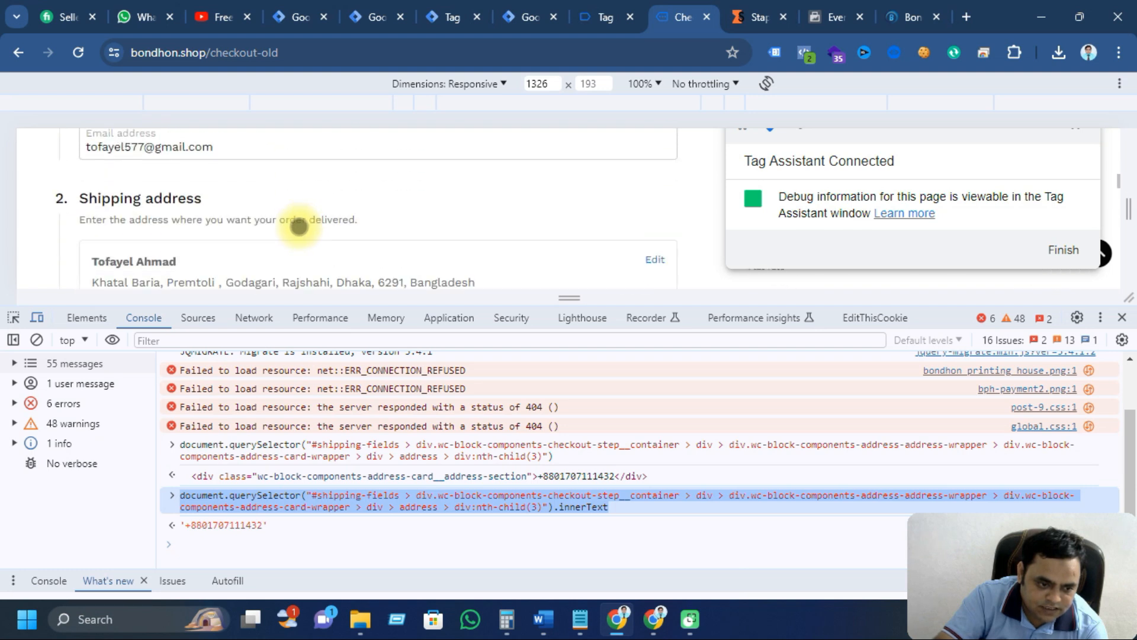
left_click(393, 202)
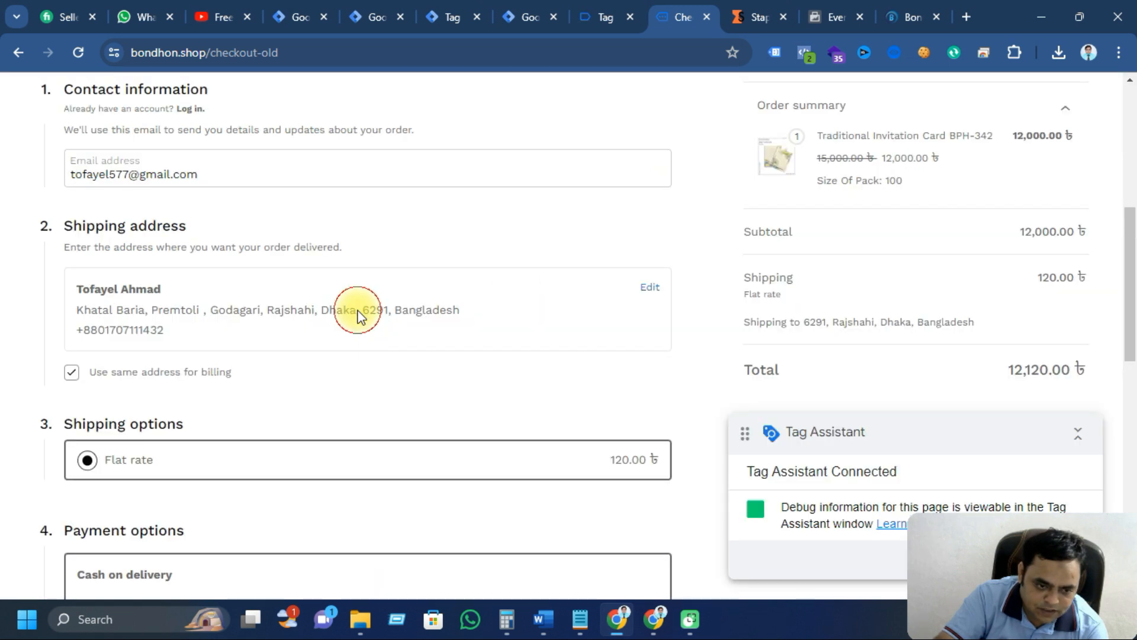
key("F12")
left_click_drag(365, 309, 385, 309)
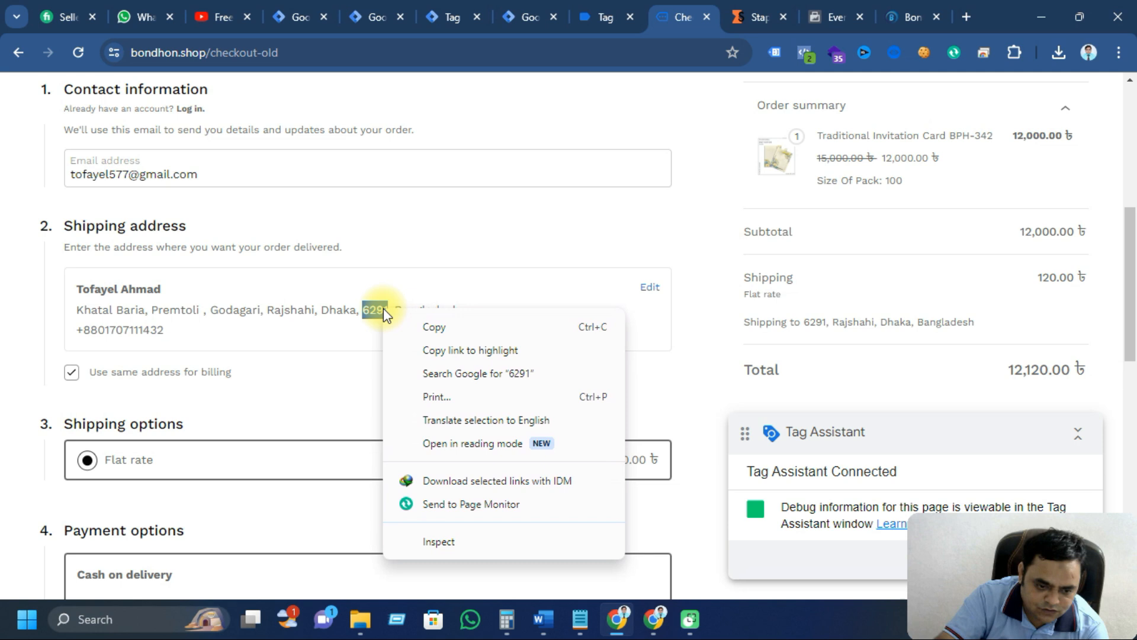
left_click(458, 533)
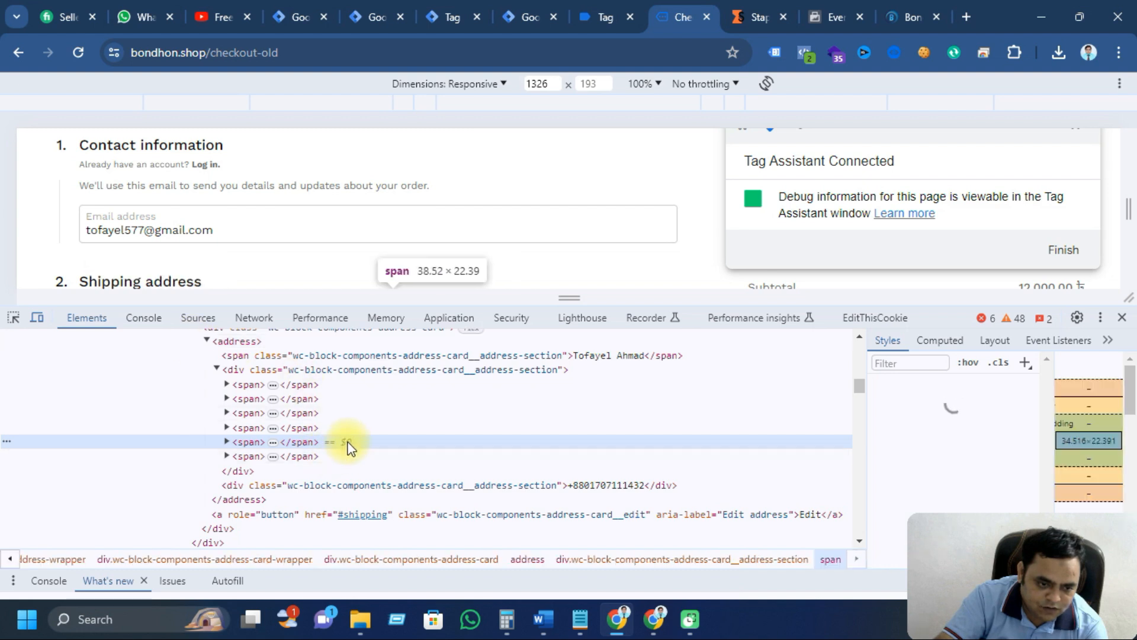
Step: Copy the JS path of the span element holding the postal code
scroll(291, 222, "down", 1)
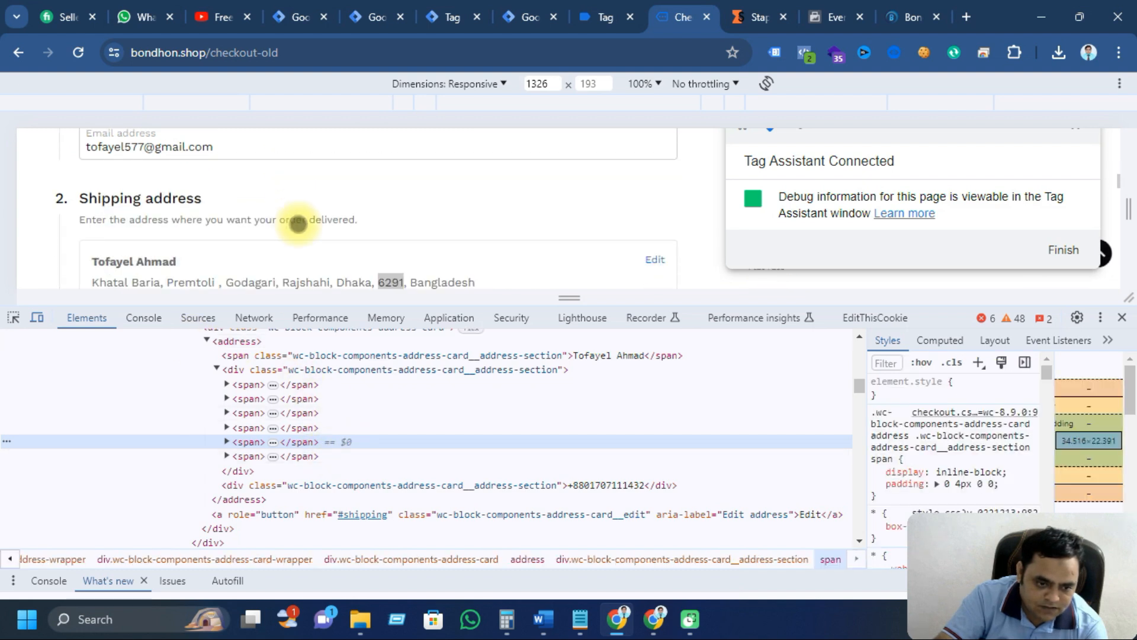
right_click(350, 443)
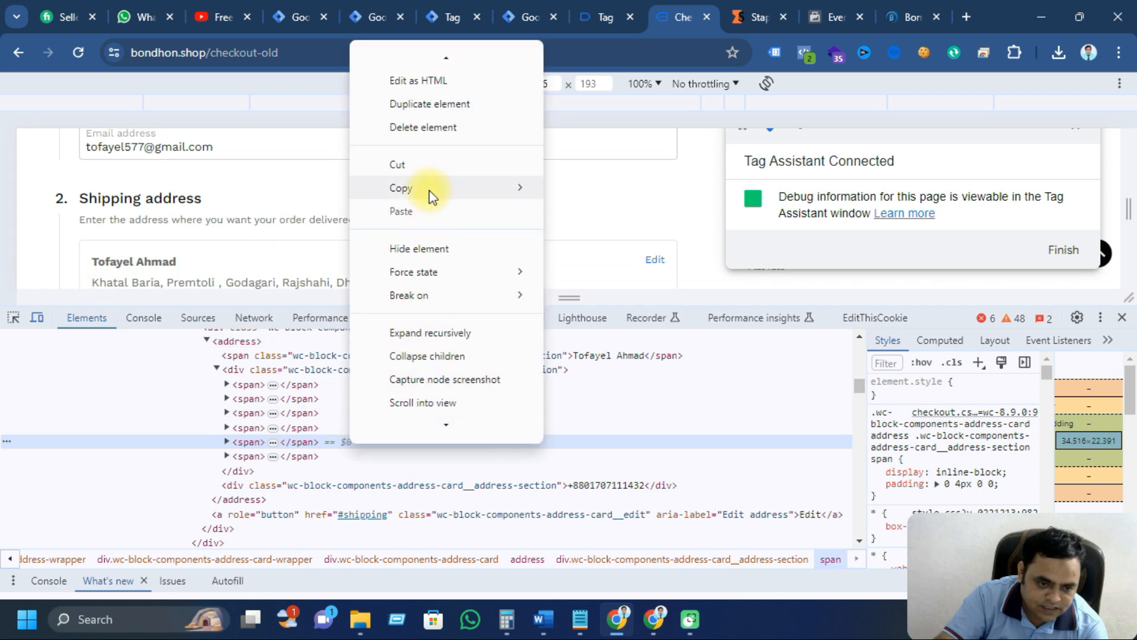
mouse_move(428, 188)
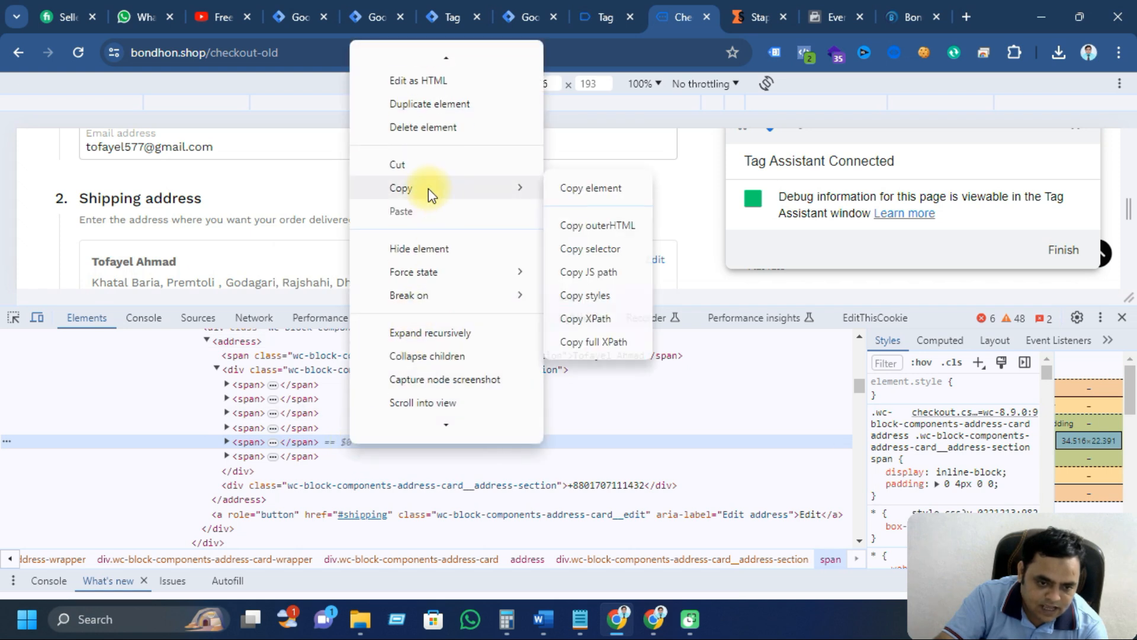
left_click(597, 272)
scroll(417, 476, "down", 3)
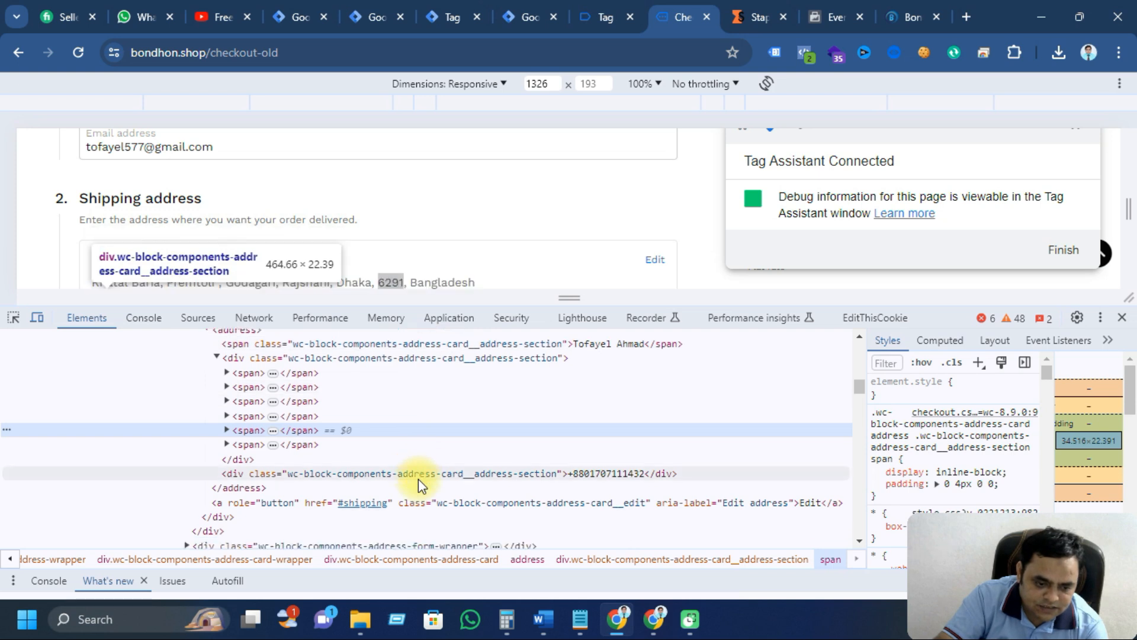
Step: Run the copied postal code path with .innerText appended in the console and highlight the returned value
left_click(144, 318)
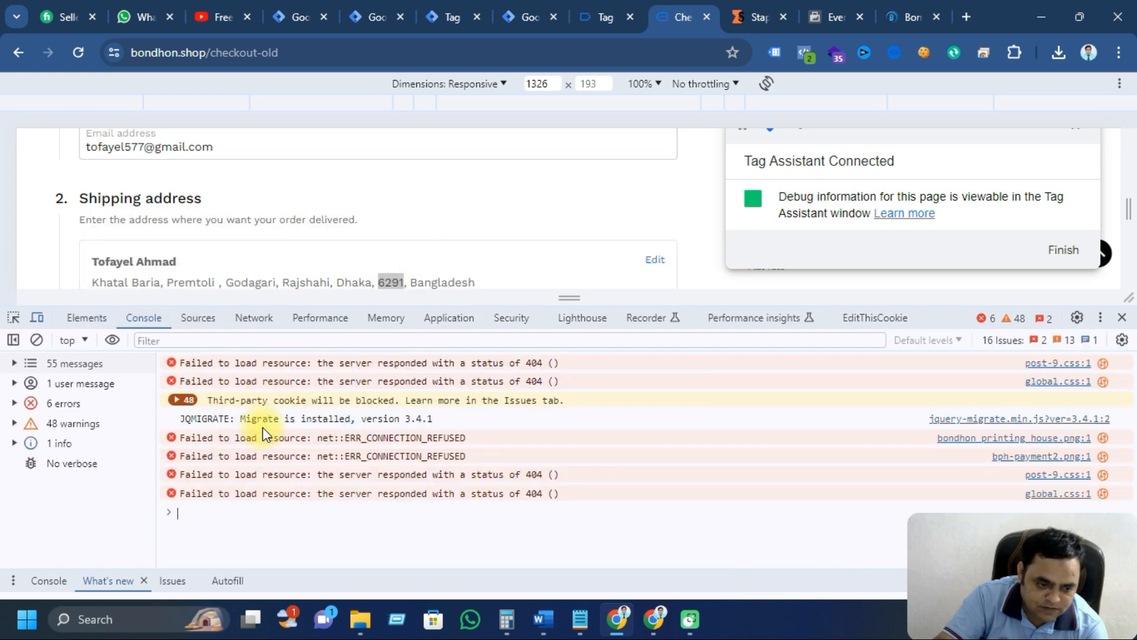
key("ctrl+v")
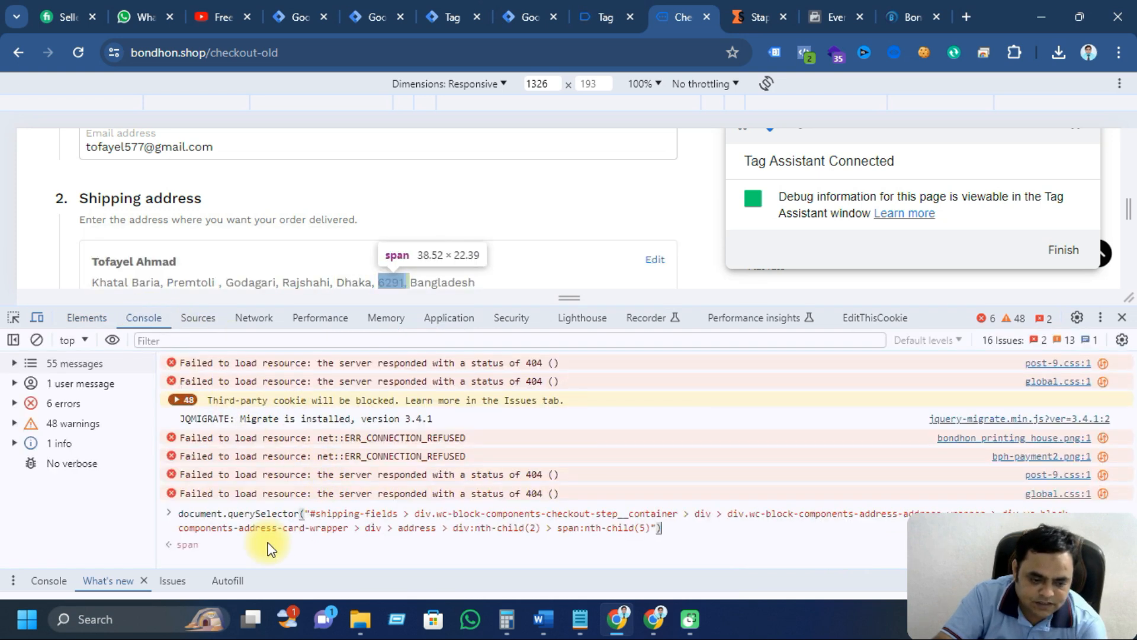
type(".in")
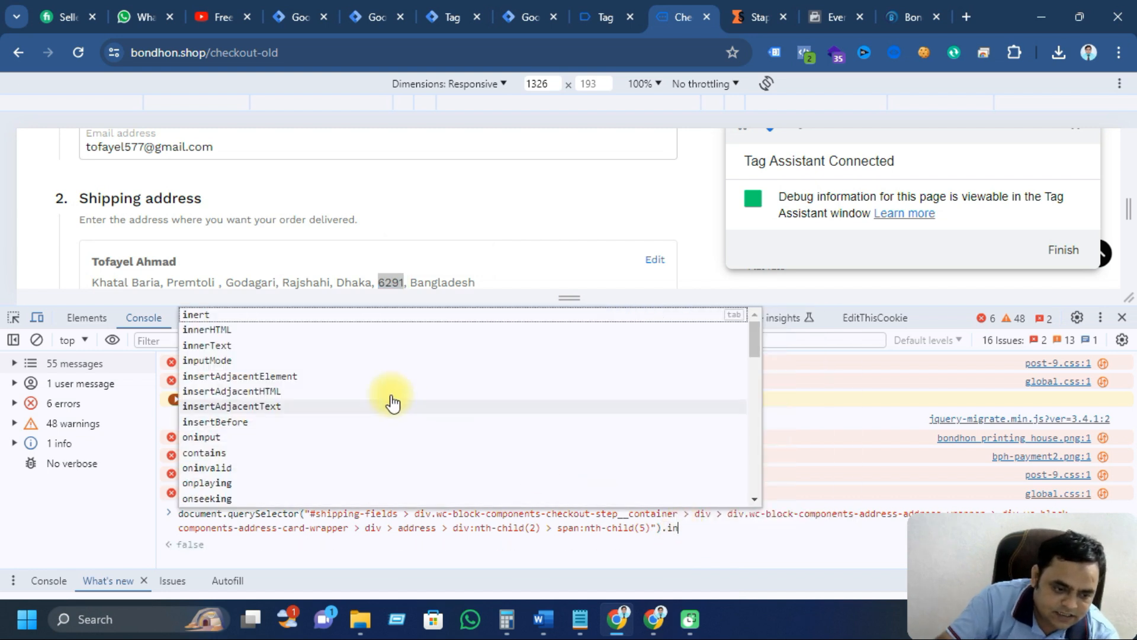
left_click(276, 346)
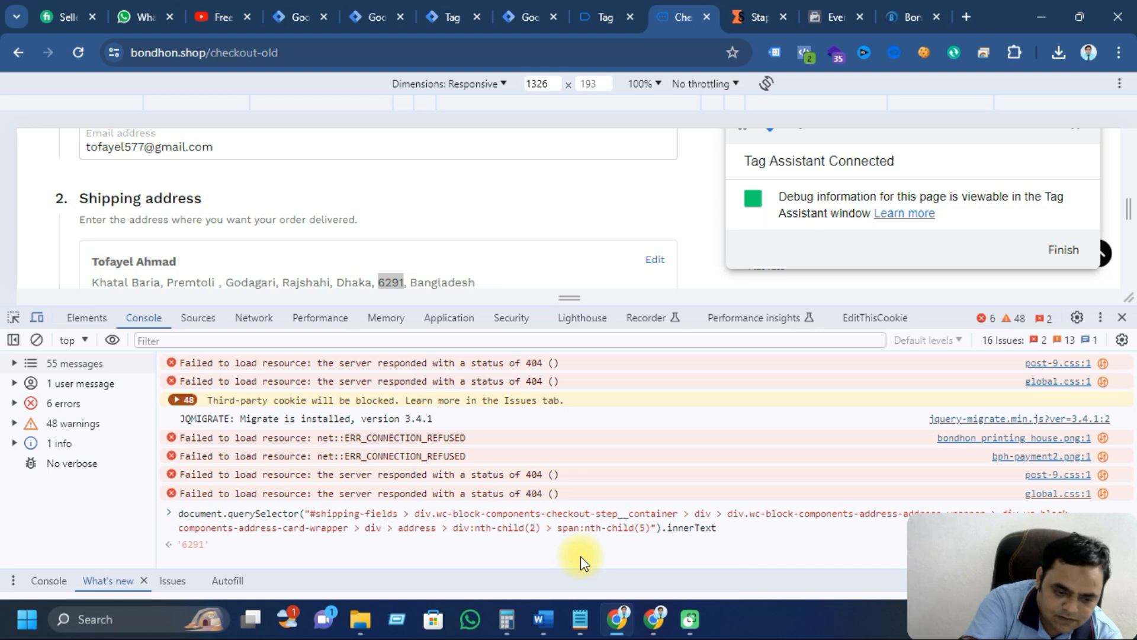
key("Return")
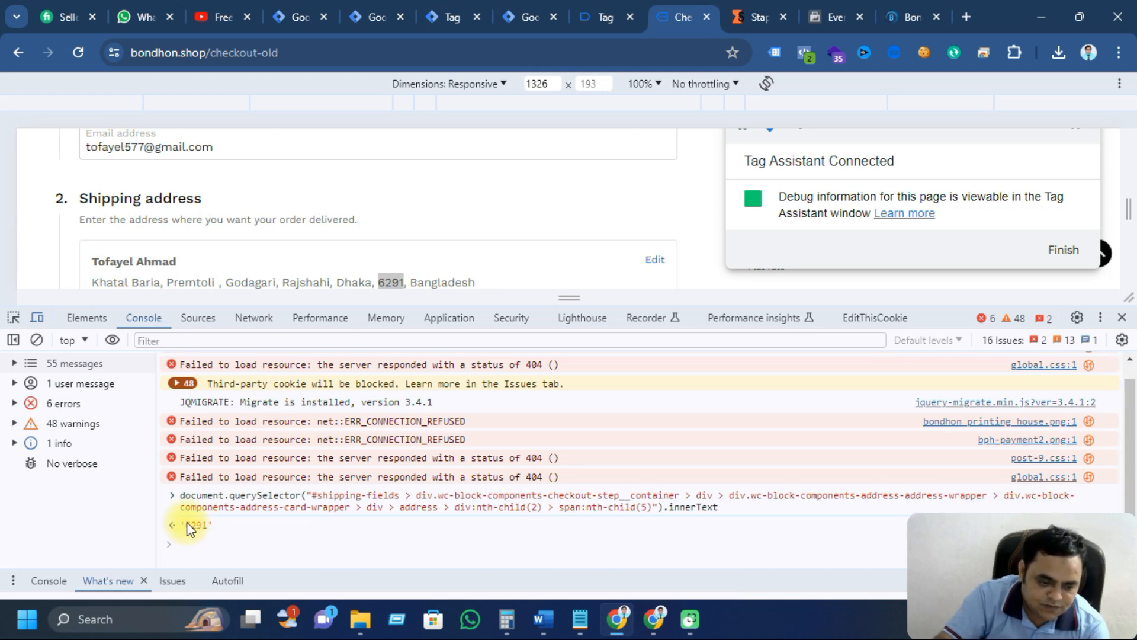
left_click(208, 527)
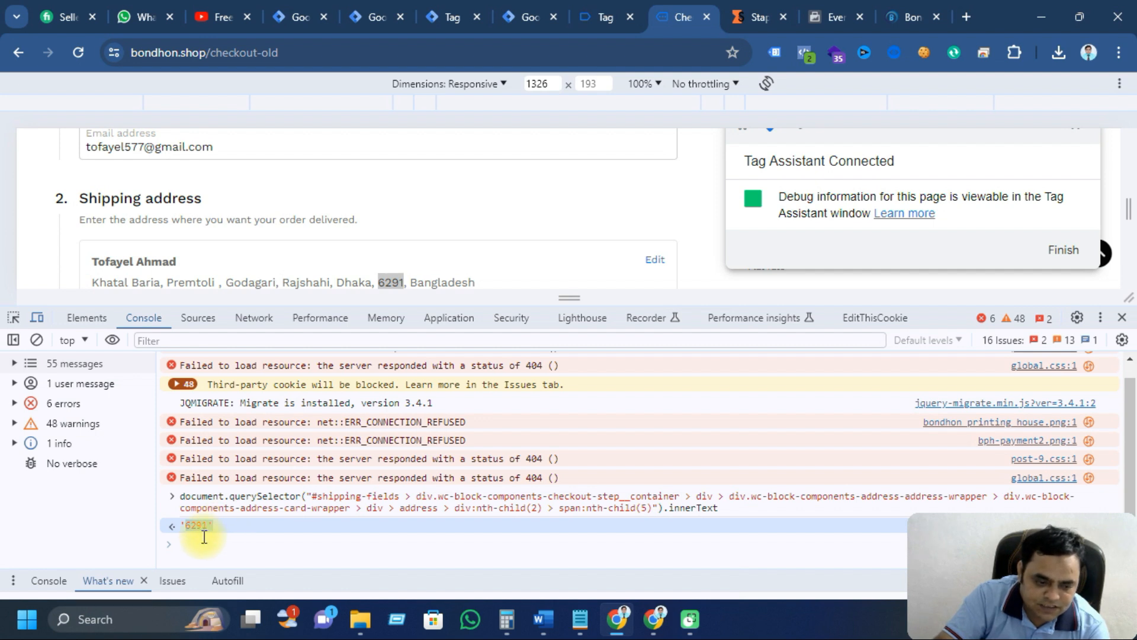
Step: Compare the console's full postal code expression with the zip statement in the cJS - Phone NO tag's script
left_click(182, 498)
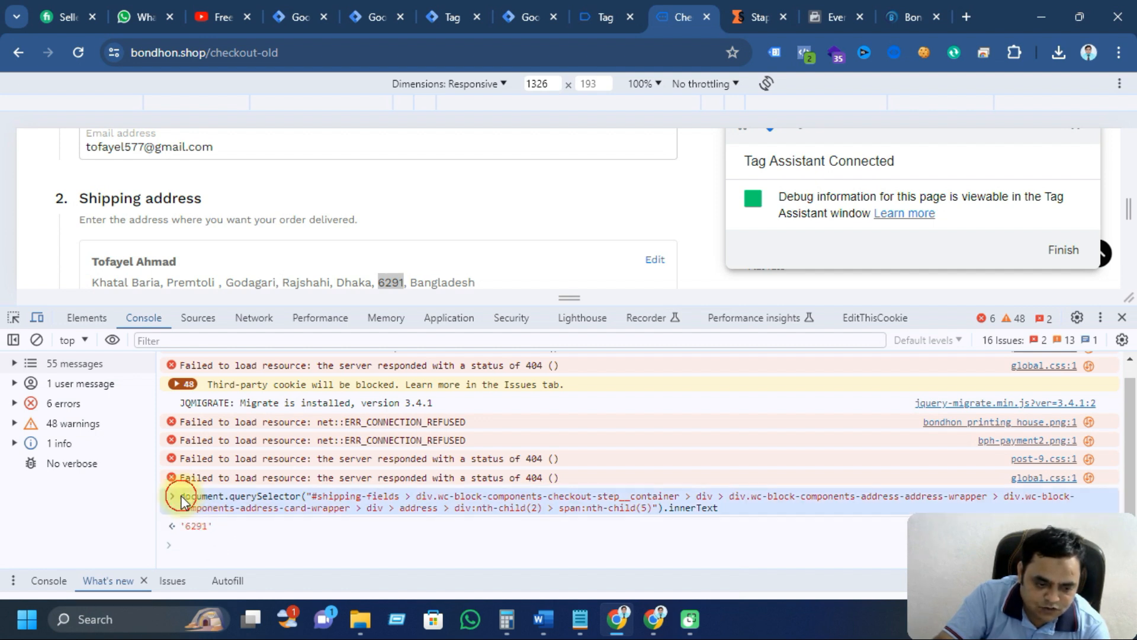
left_click_drag(298, 504, 727, 516)
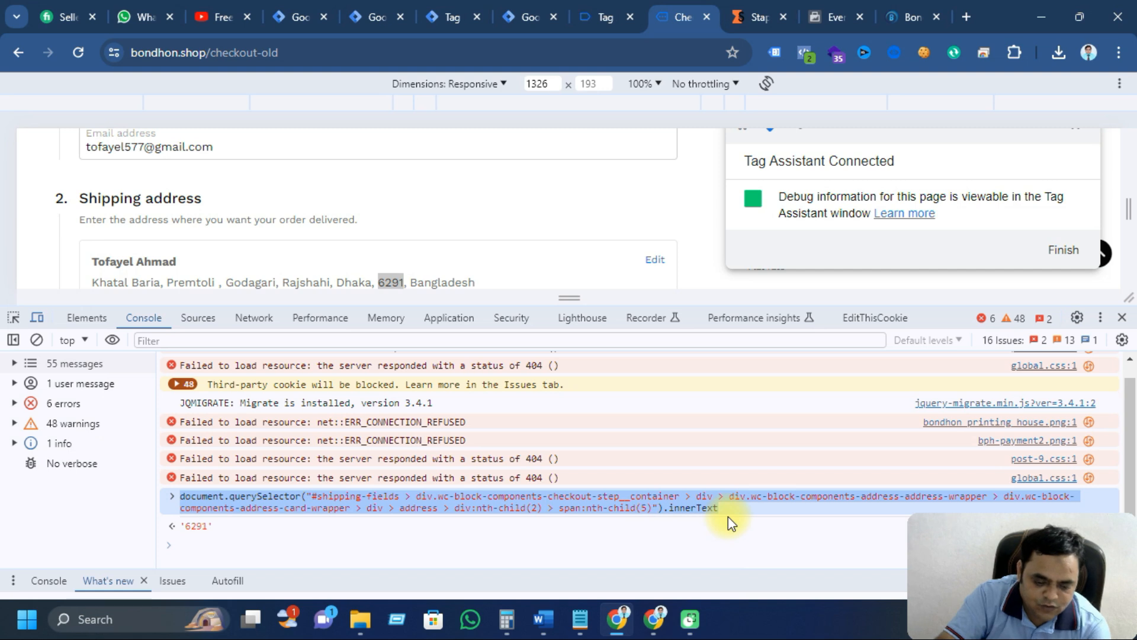
left_click(545, 7)
left_click(569, 462)
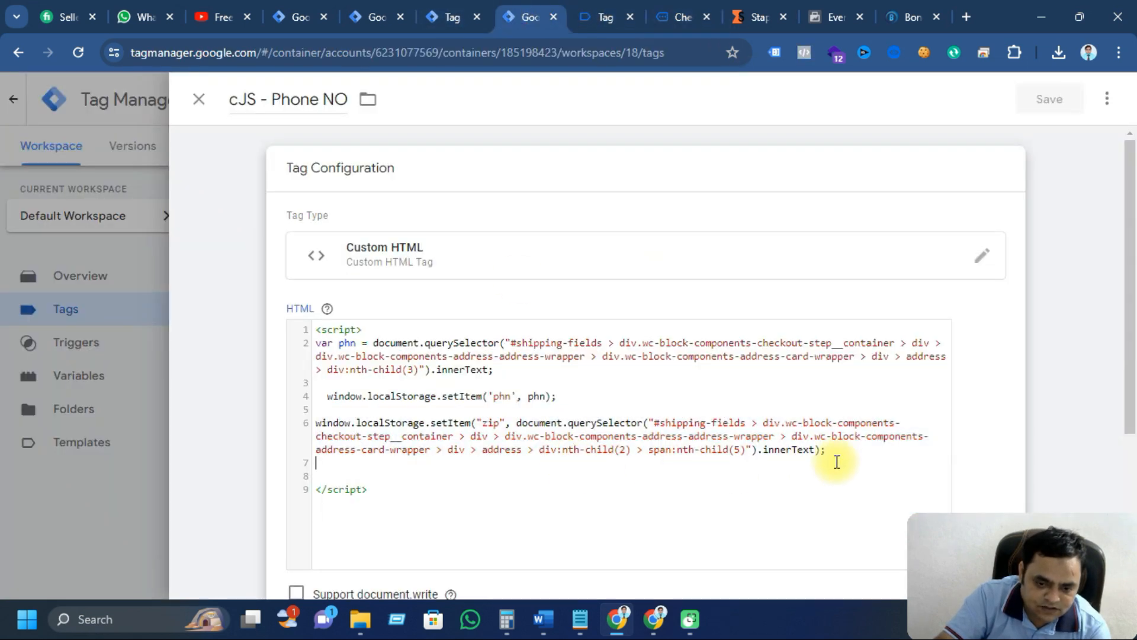
Step: Highlight the zip statement in the tag's script and recheck its source expression in the checkout page's console
left_click_drag(829, 451, 308, 430)
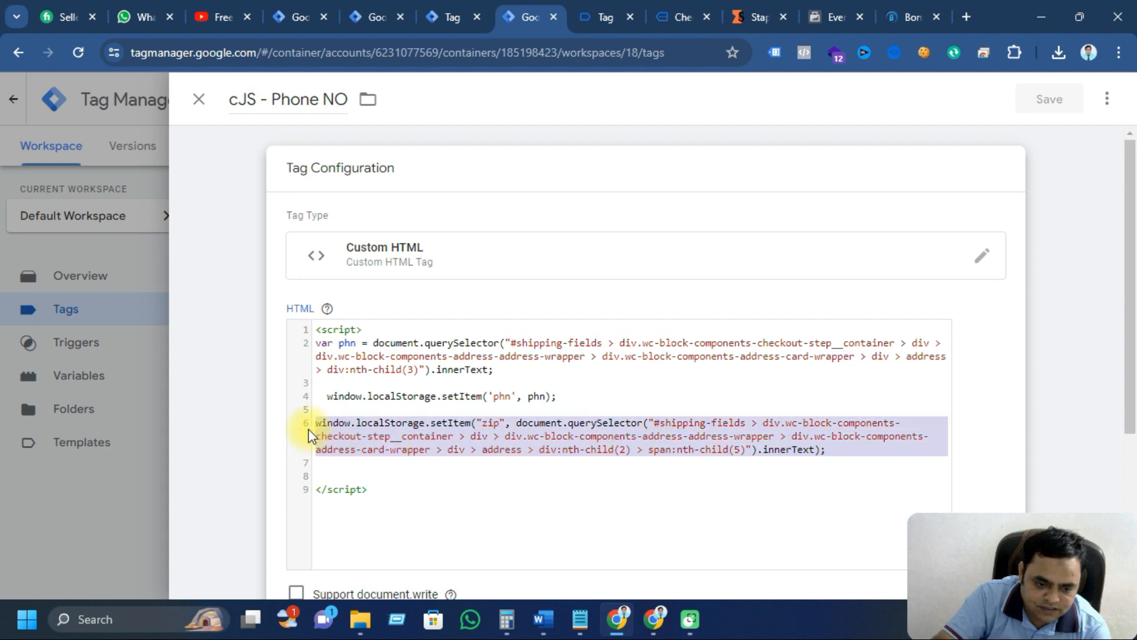
left_click(539, 510)
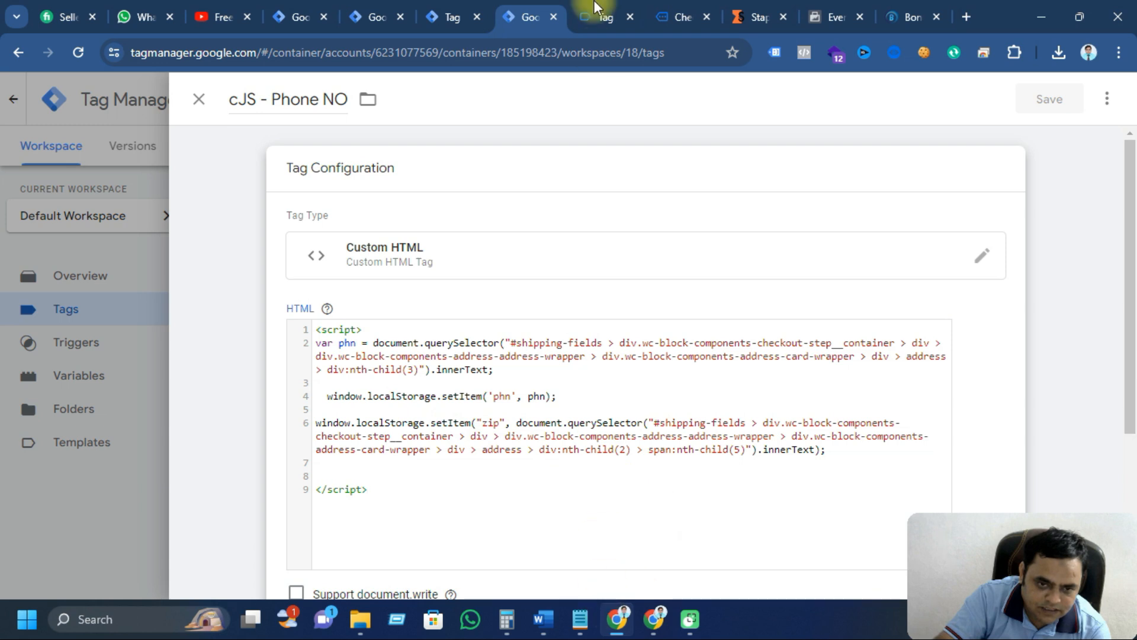
left_click(654, 619)
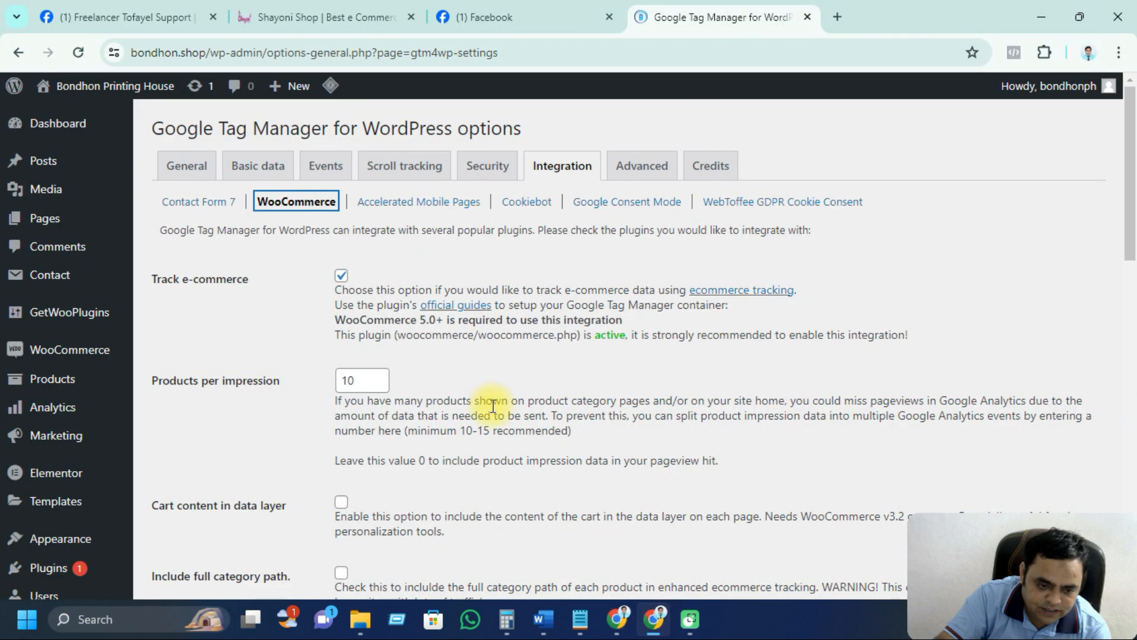
left_click(450, 350)
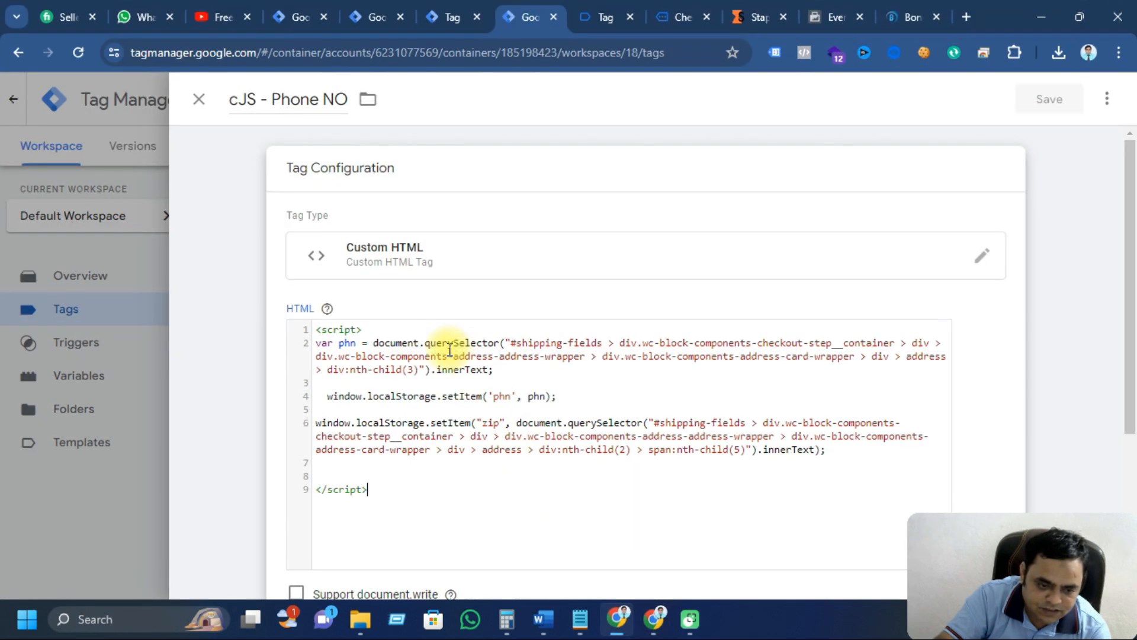
left_click(693, 8)
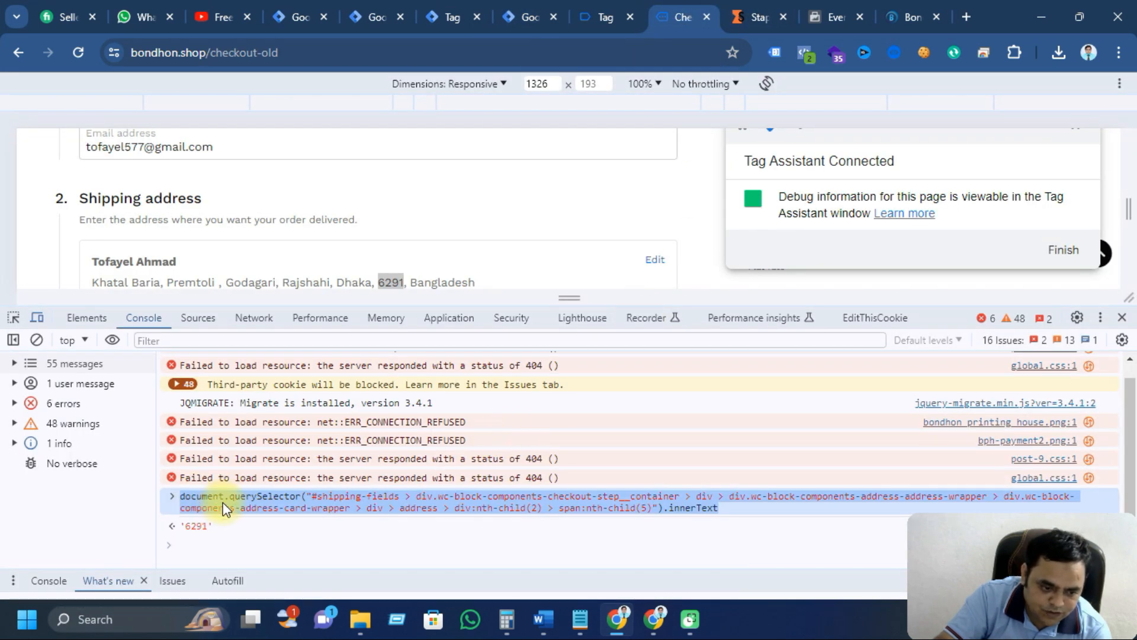
left_click(529, 16)
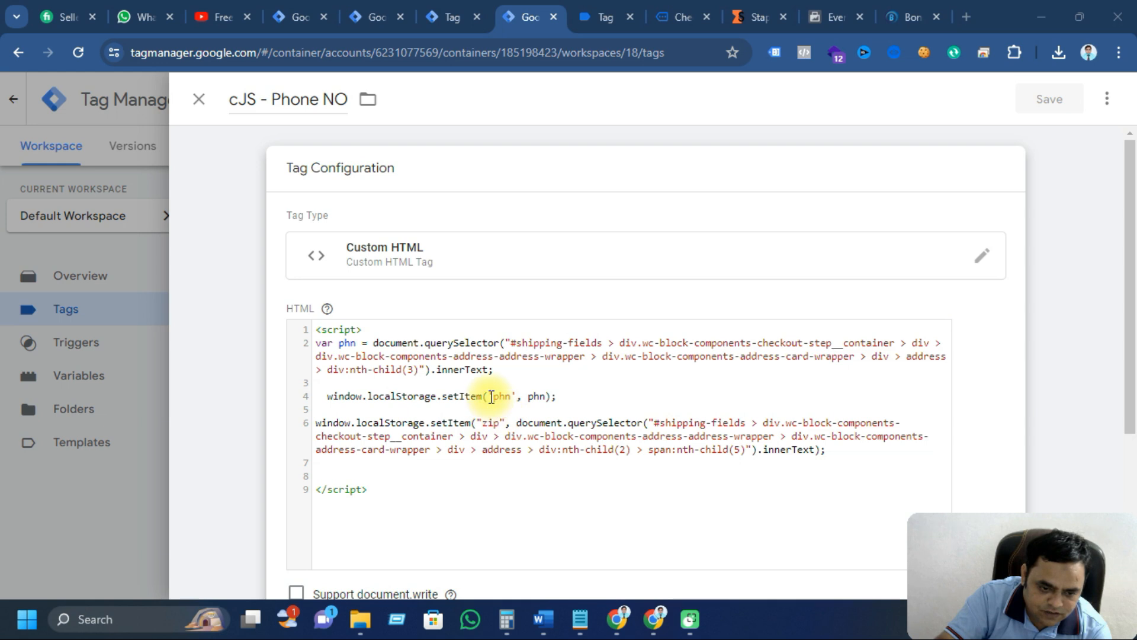
Step: Highlight the phn and zip localStorage.setItem calls and the zip querySelector expression in the tag's HTML
left_click_drag(510, 396, 323, 395)
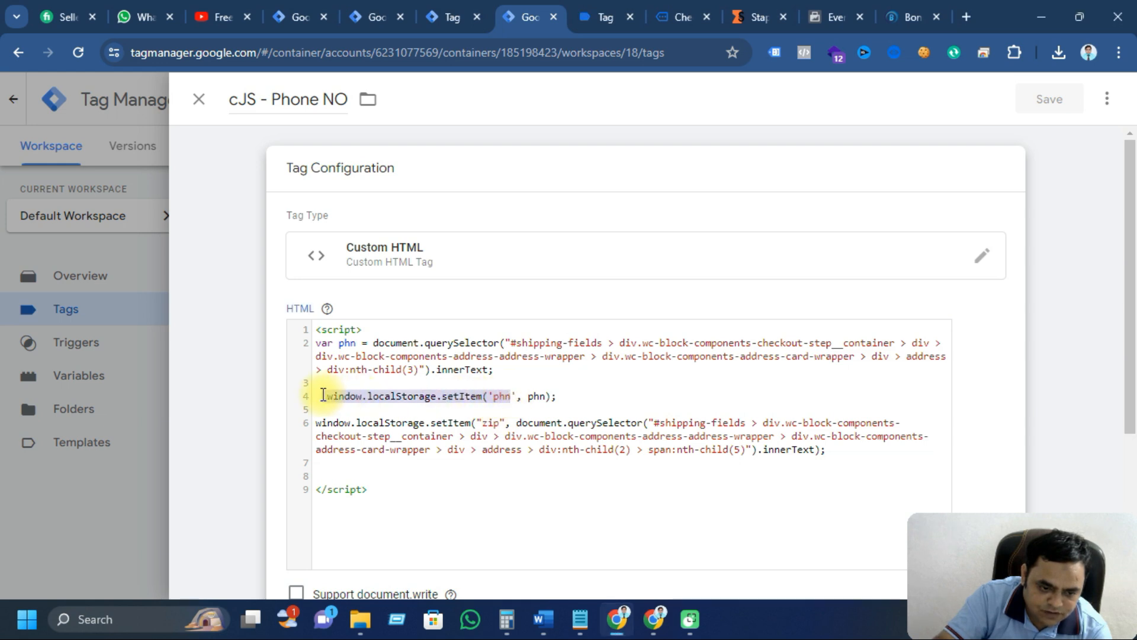
left_click_drag(505, 423, 318, 423)
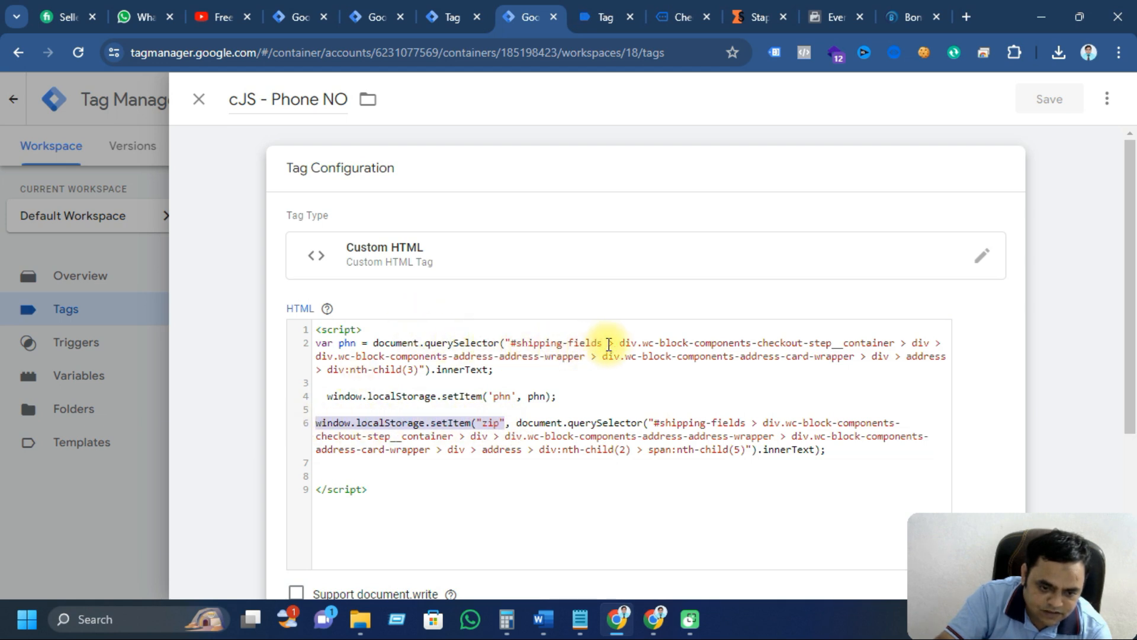
left_click_drag(519, 423, 852, 455)
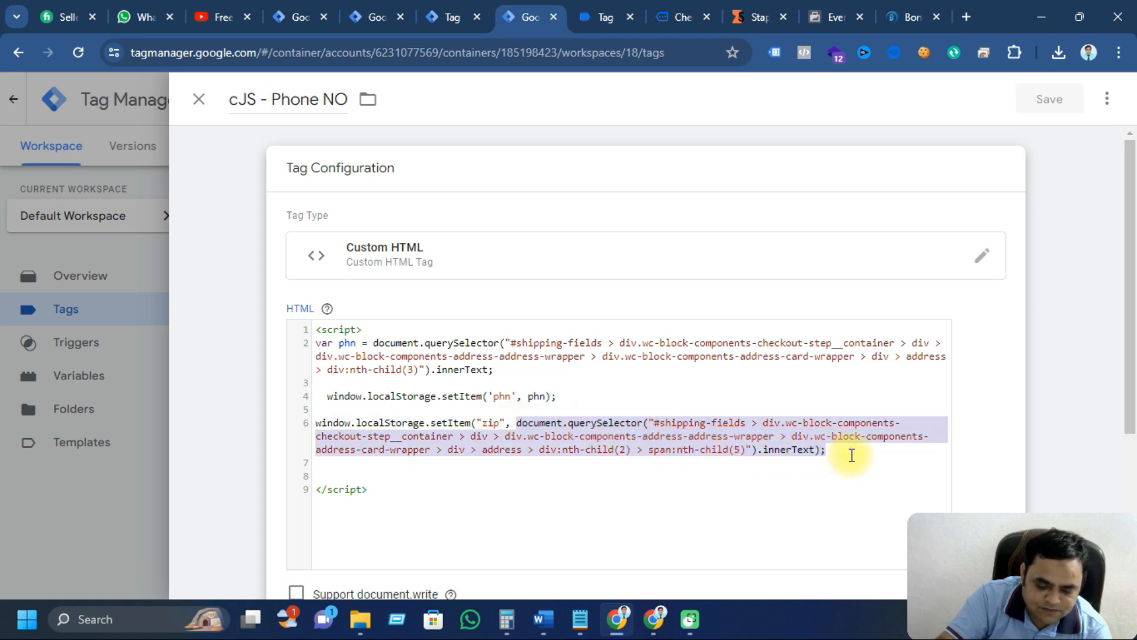
left_click(520, 433)
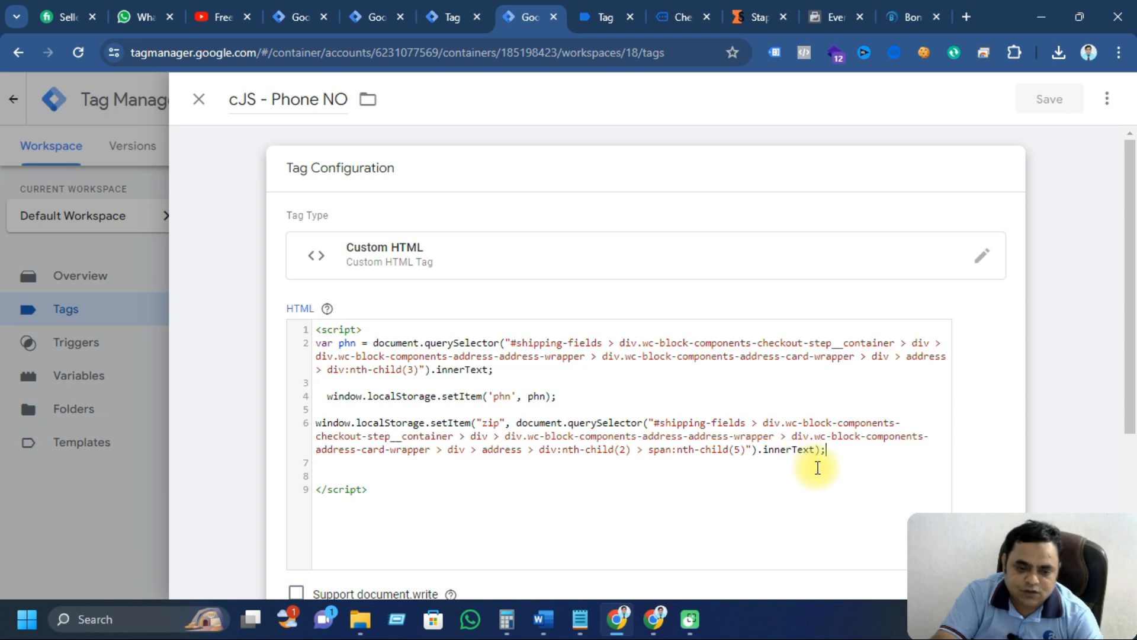
Step: Insert a blank line below the opening script tag and highlight the phone and zip statements
left_click(368, 329)
key("Return")
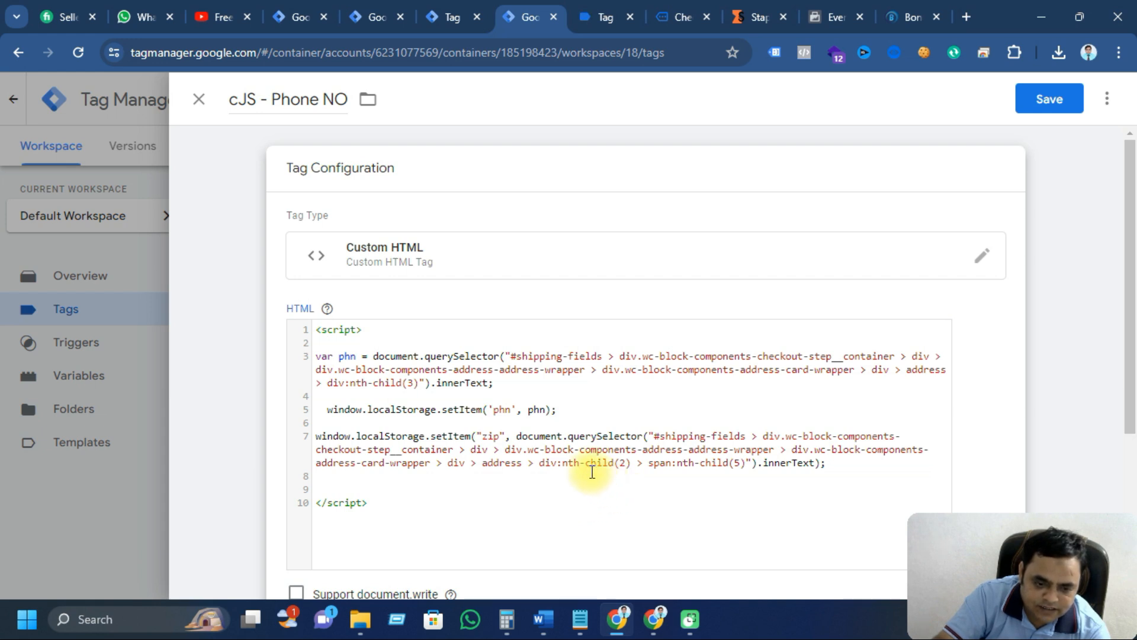
left_click_drag(843, 464, 276, 357)
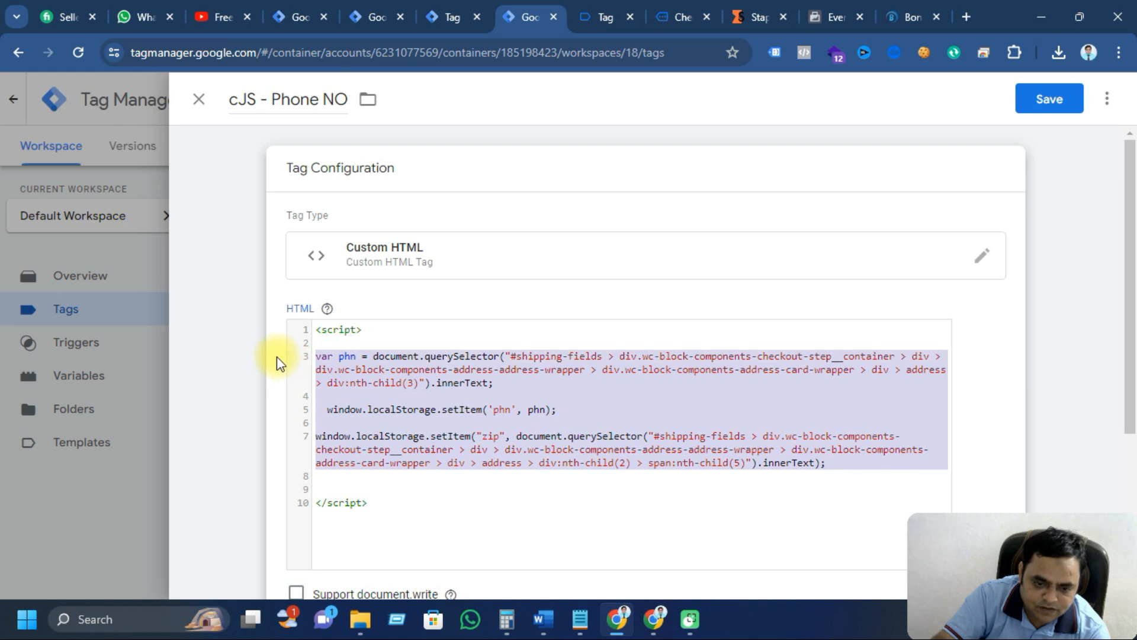
left_click(549, 531)
left_click_drag(835, 464, 322, 436)
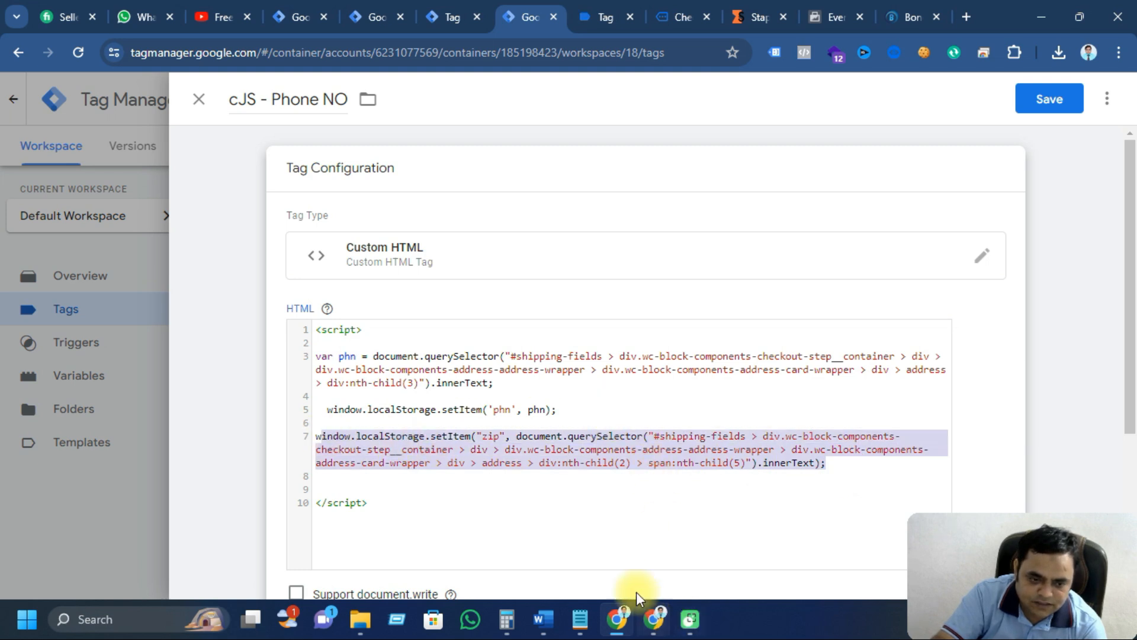
Step: Show the copy options for the postal code span on the checkout page and review the shipping address's elements
left_click(668, 13)
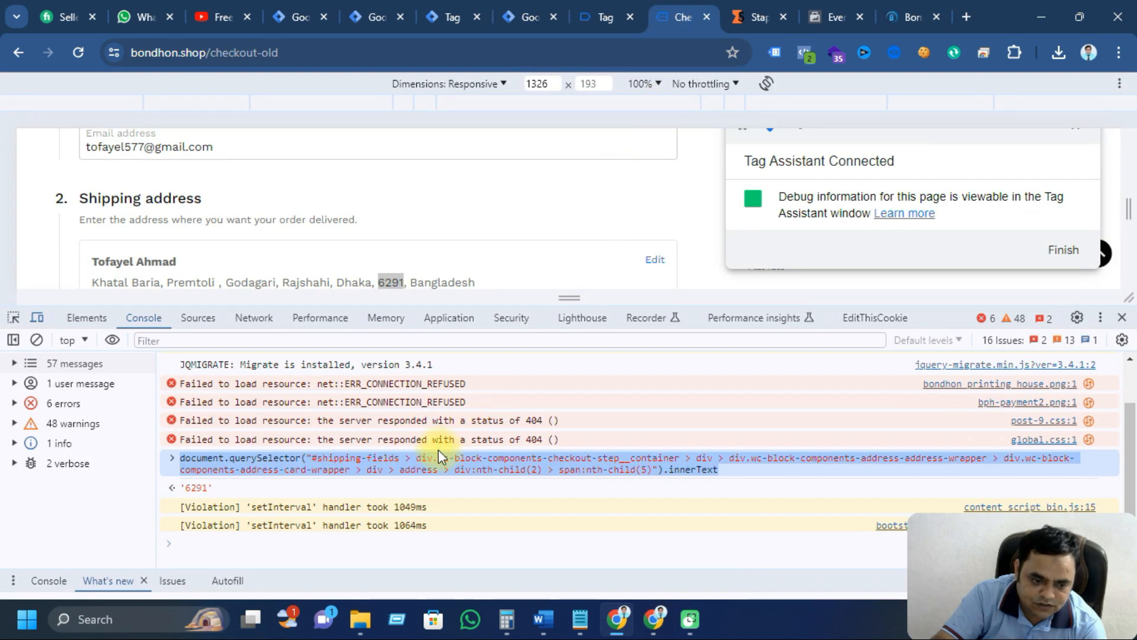
left_click(91, 324)
right_click(350, 442)
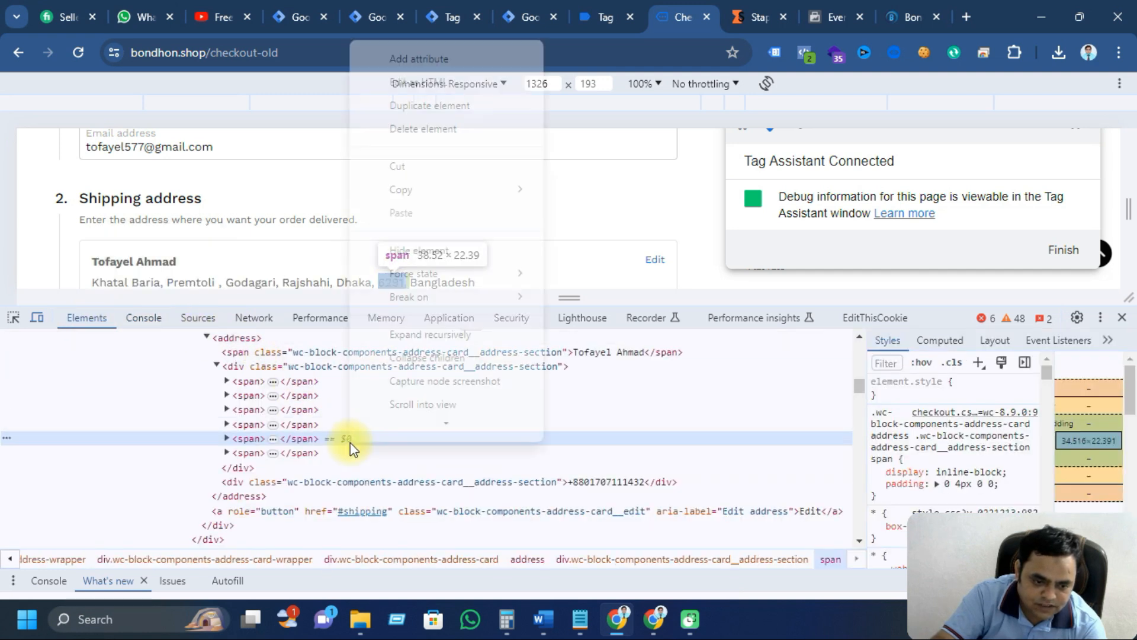
mouse_move(521, 212)
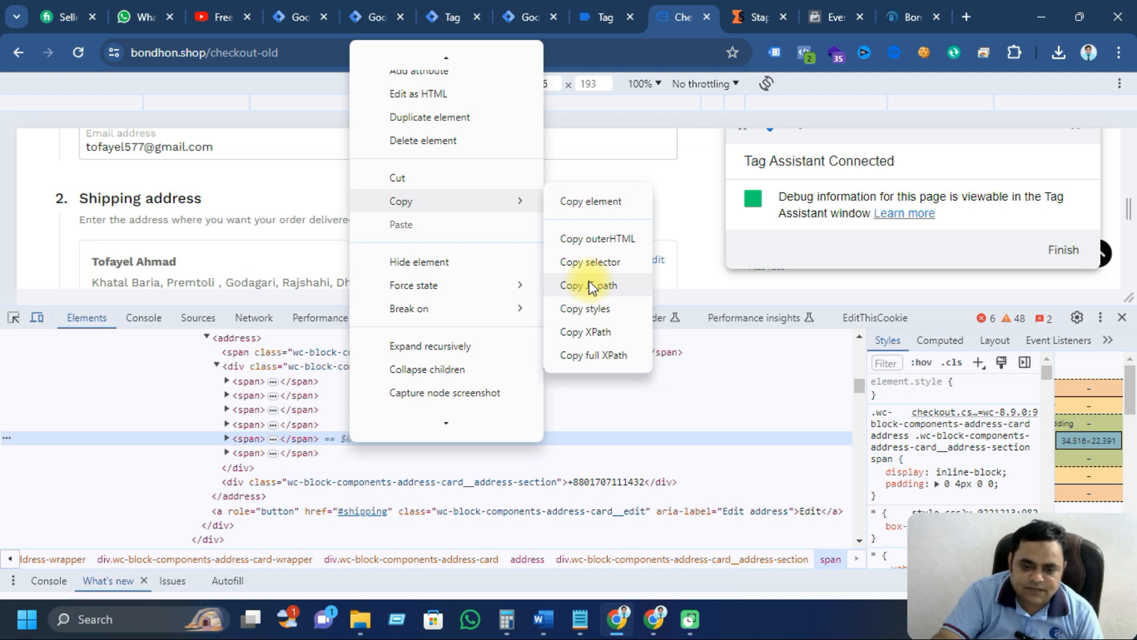
left_click(699, 207)
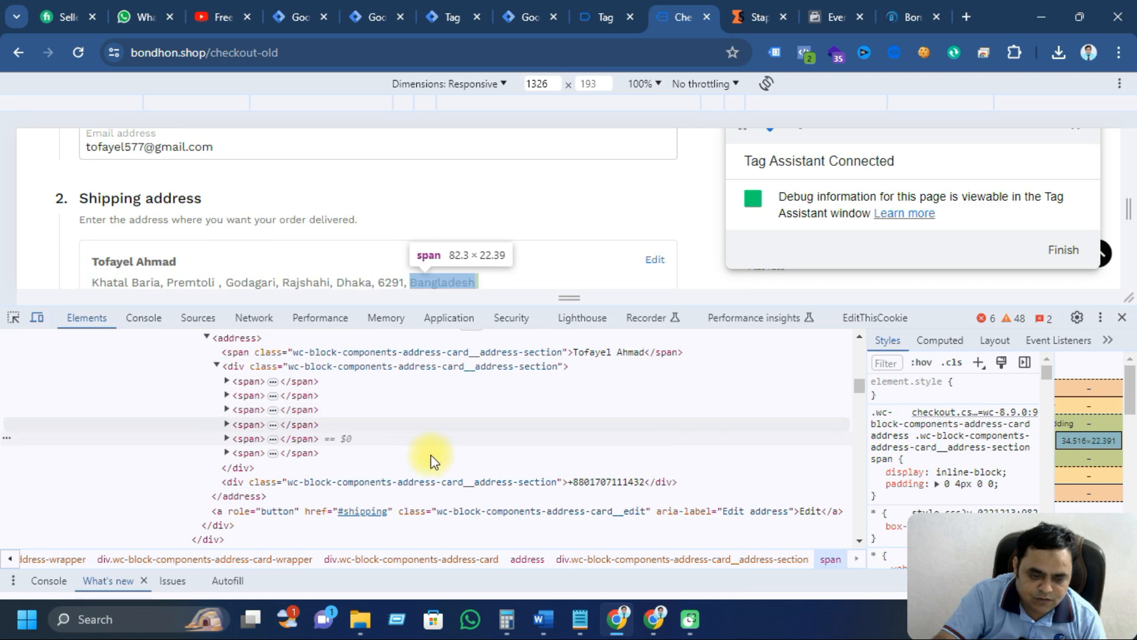
scroll(375, 261, "down", 1)
left_click(142, 218)
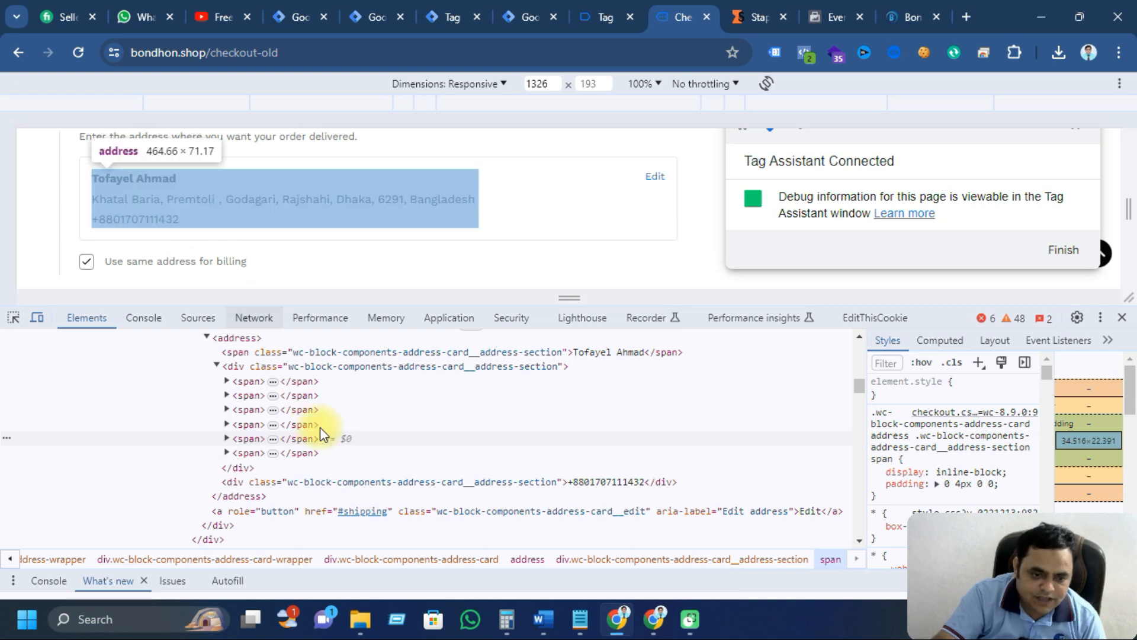
Step: Rename the custom HTML tag as "cJS - Phone NO Zip" and save it
left_click(529, 17)
left_click(634, 408)
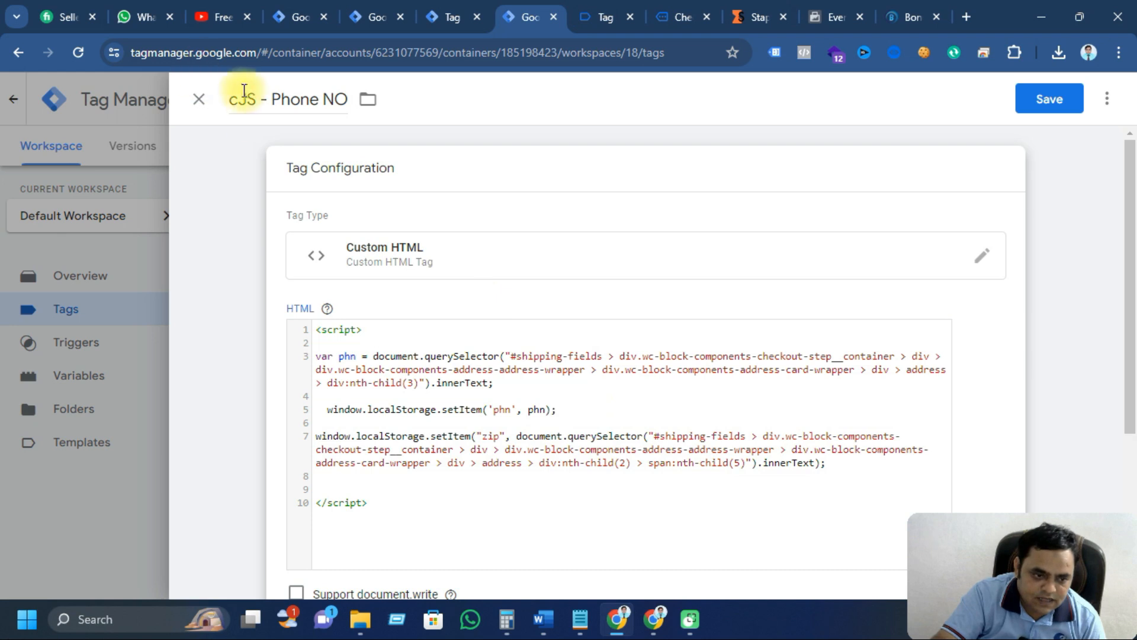
left_click(345, 99)
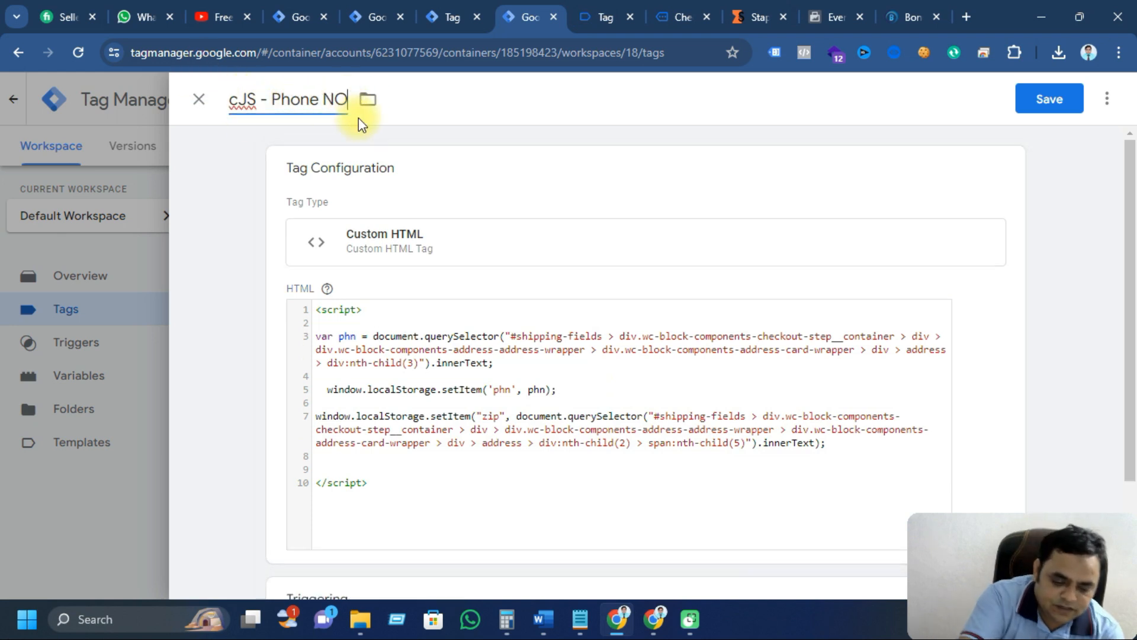
type("Zip")
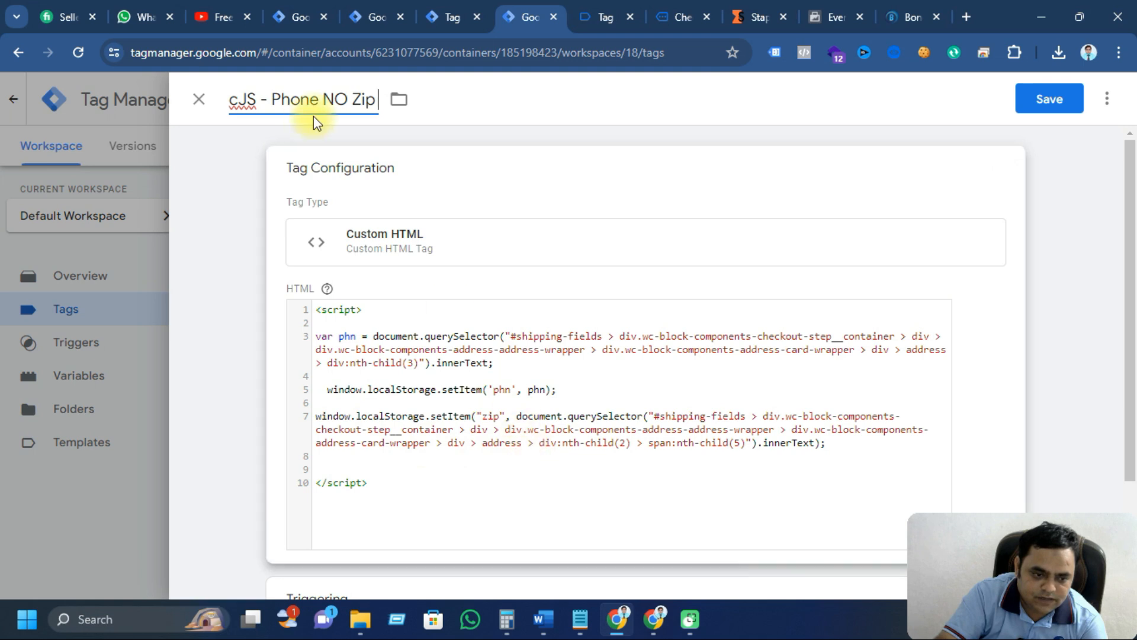
left_click(1047, 100)
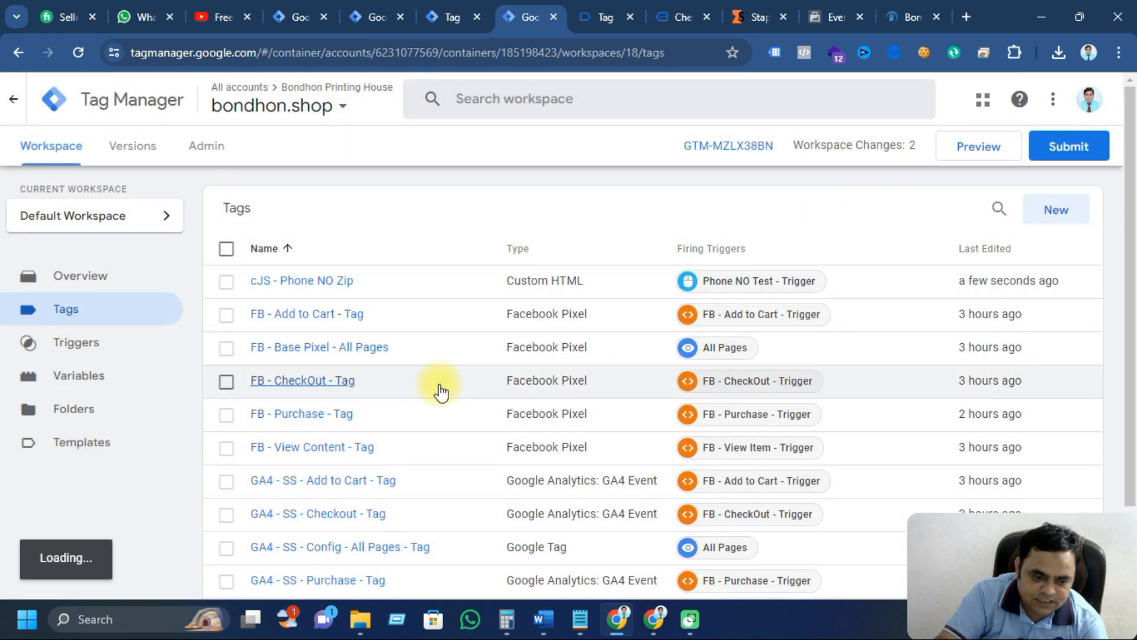
Step: Open the user-defined variable cJS - ls - phone to view its Custom JavaScript
scroll(323, 424, "down", 2)
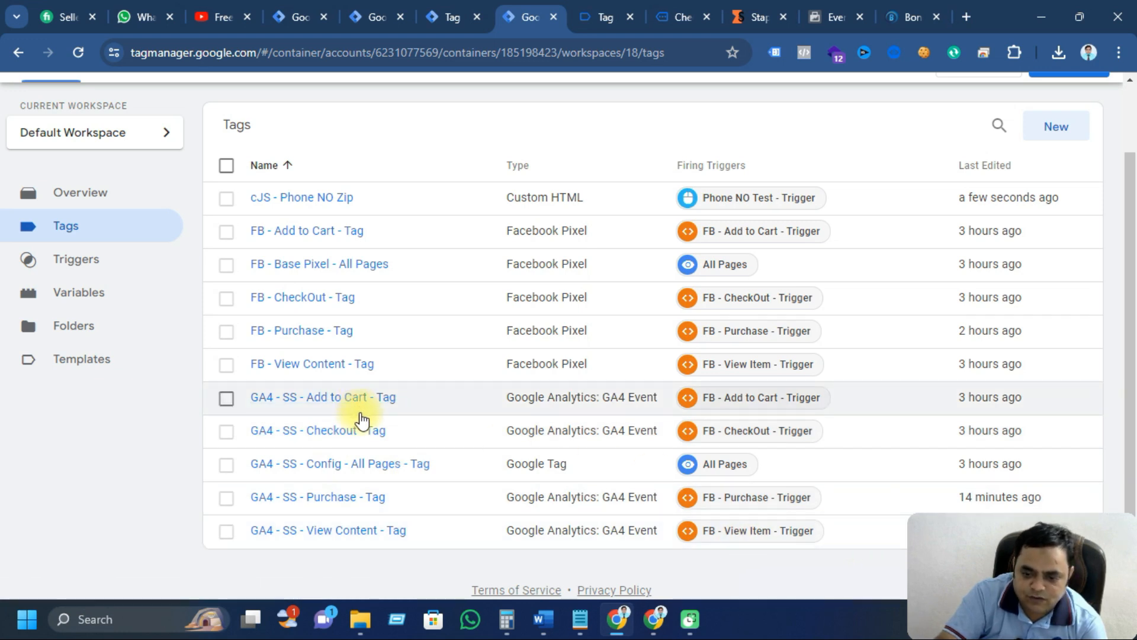
left_click(88, 306)
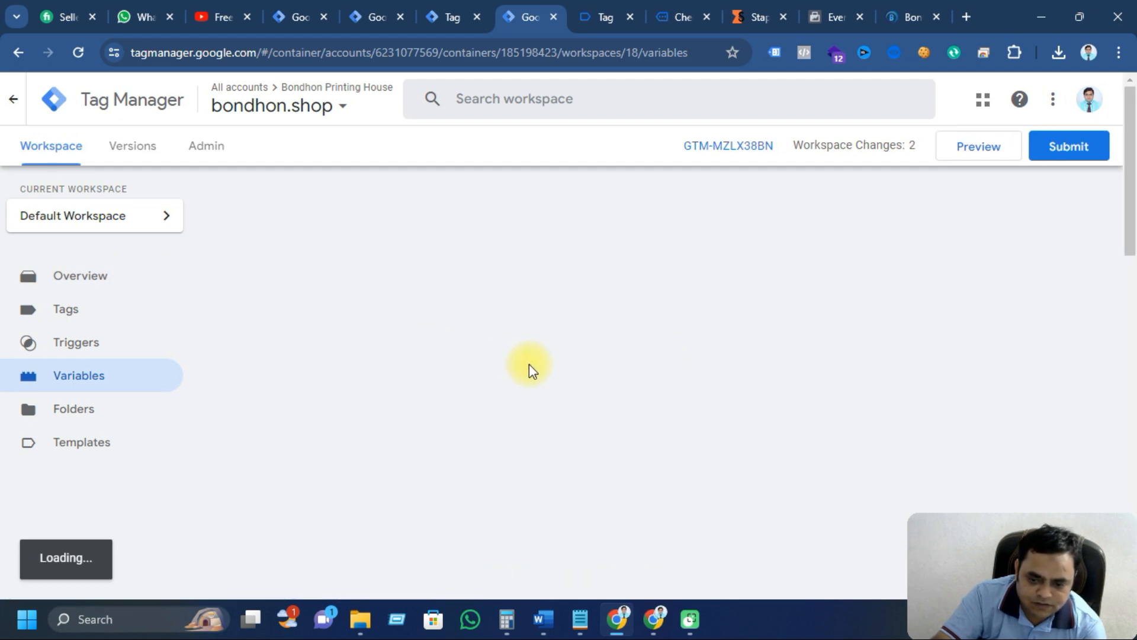
scroll(529, 364, "down", 10)
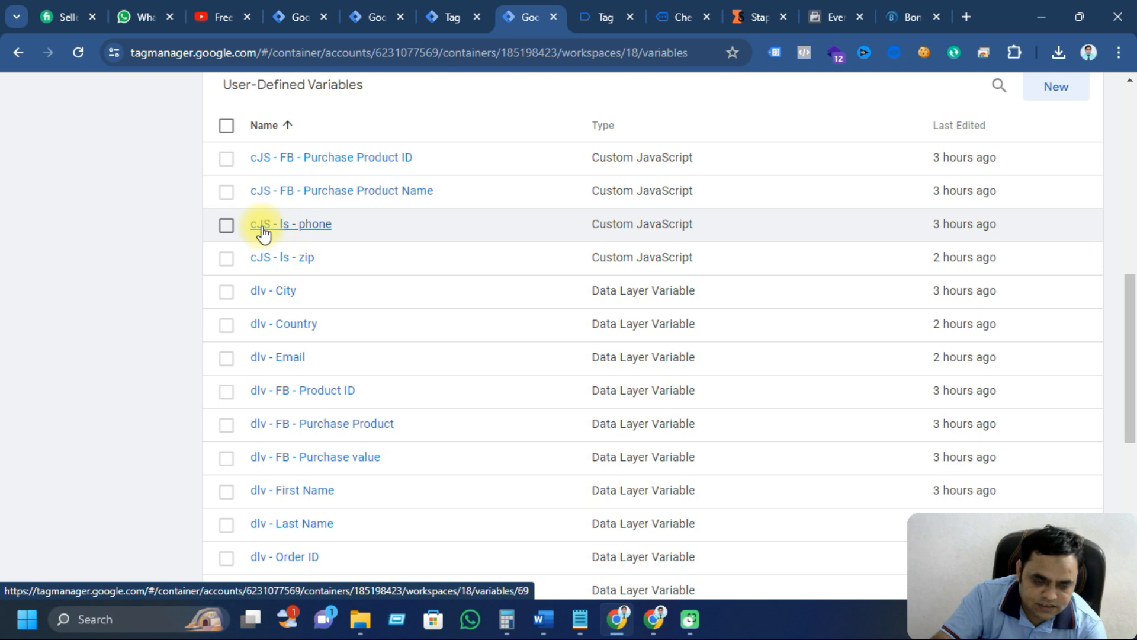
left_click(291, 228)
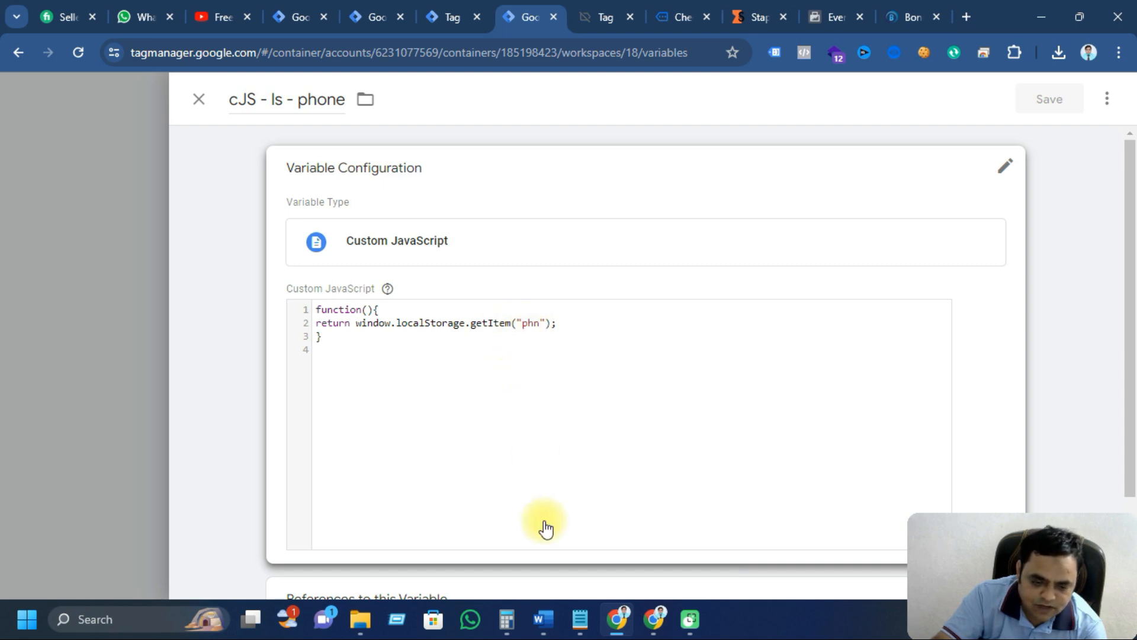
Step: Switch to the Notepad notes and highlight the zip localStorage.setItem statement and its querySelector expression
left_click(580, 619)
left_click(303, 397)
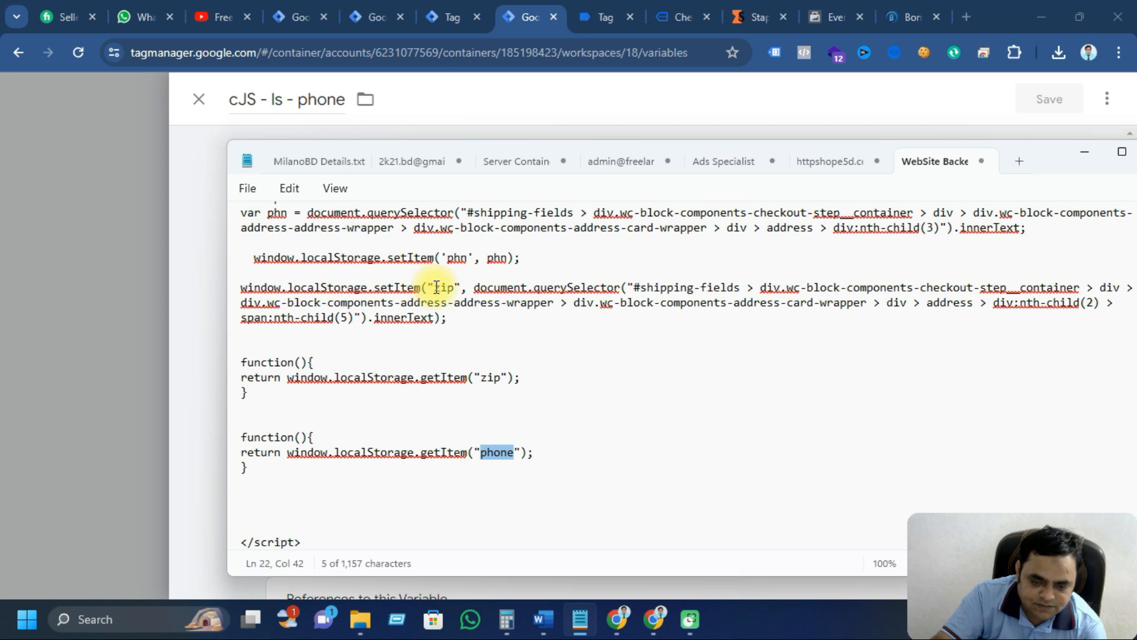
left_click_drag(450, 317, 215, 277)
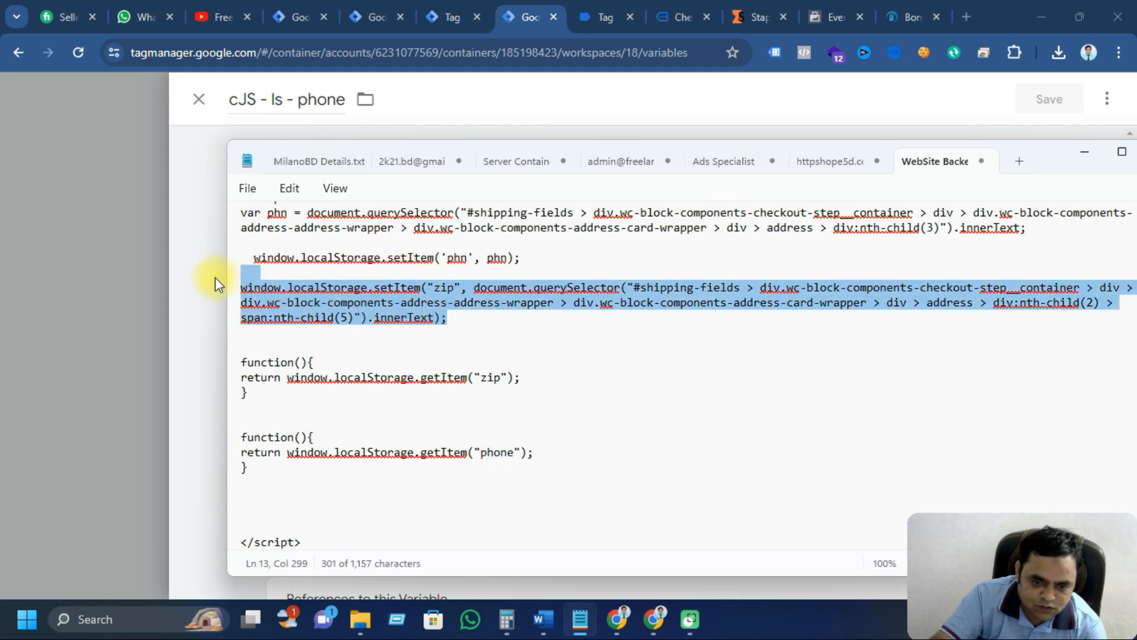
left_click(536, 327)
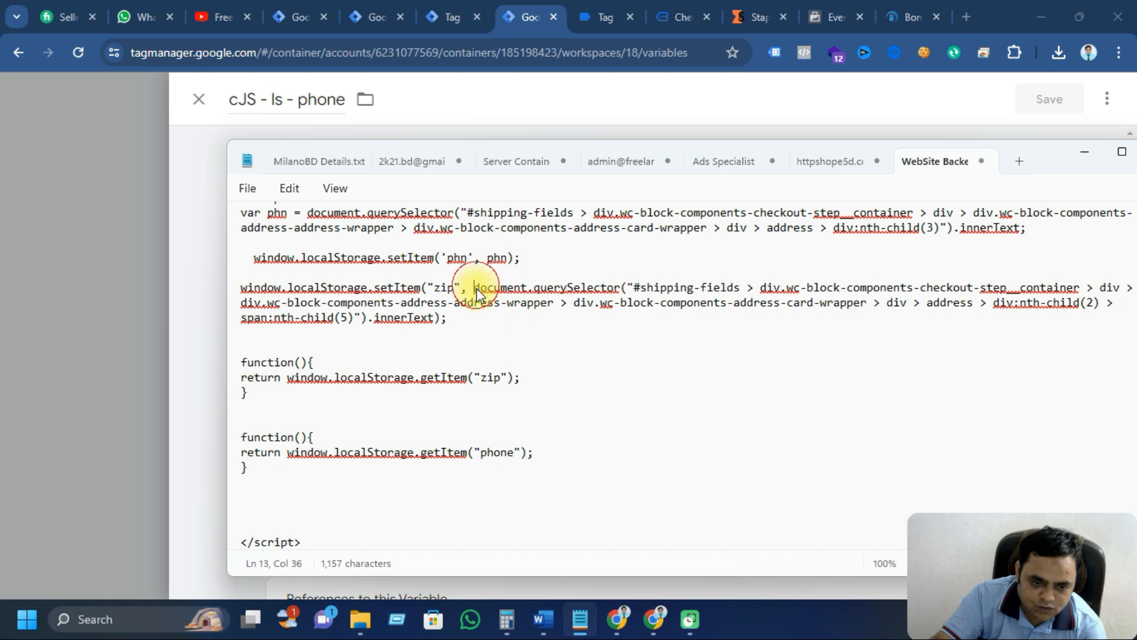
left_click_drag(476, 290, 482, 332)
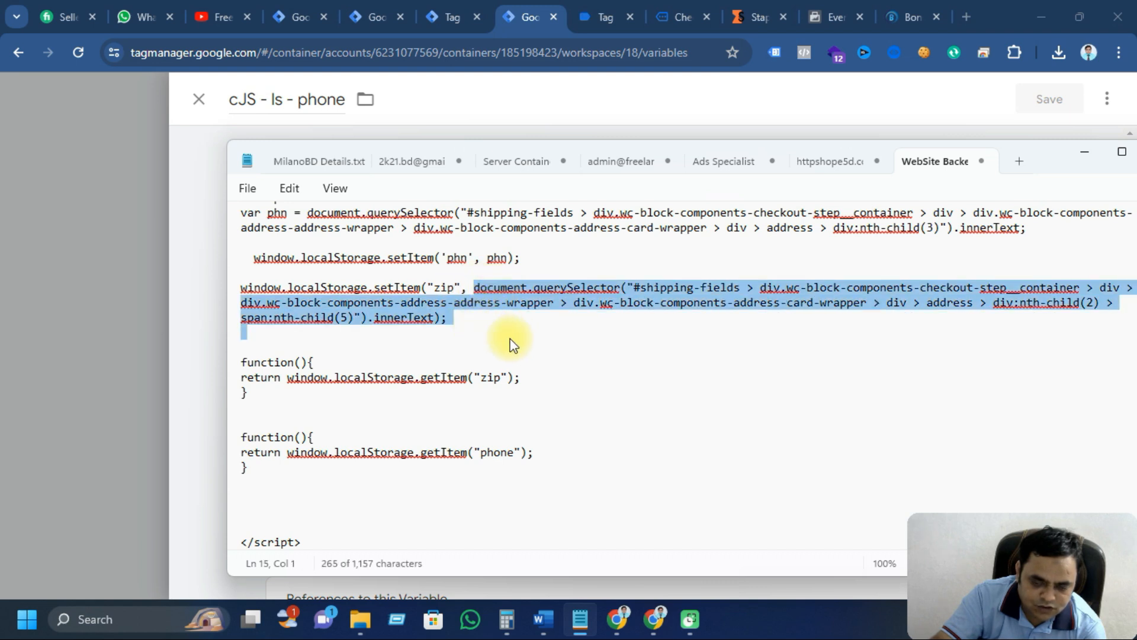
left_click(446, 330)
left_click_drag(445, 320, 240, 287)
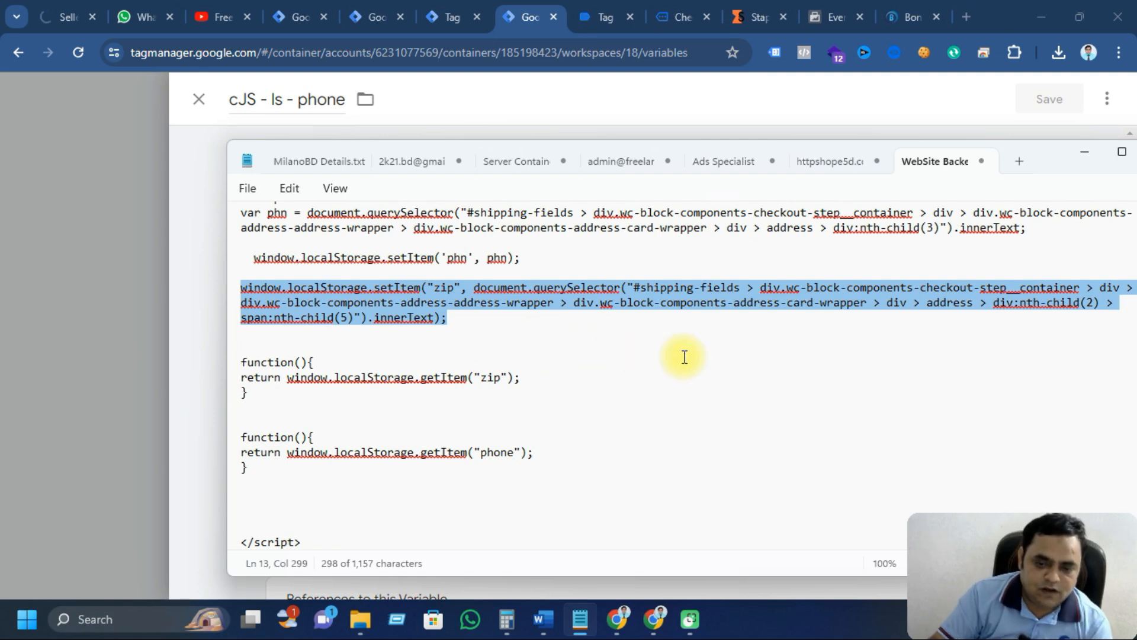
Step: Review the saved script and the zip and phone getItem functions in the notes, then return to the phone variable
scroll(719, 341, "down", 2)
scroll(719, 343, "up", 4)
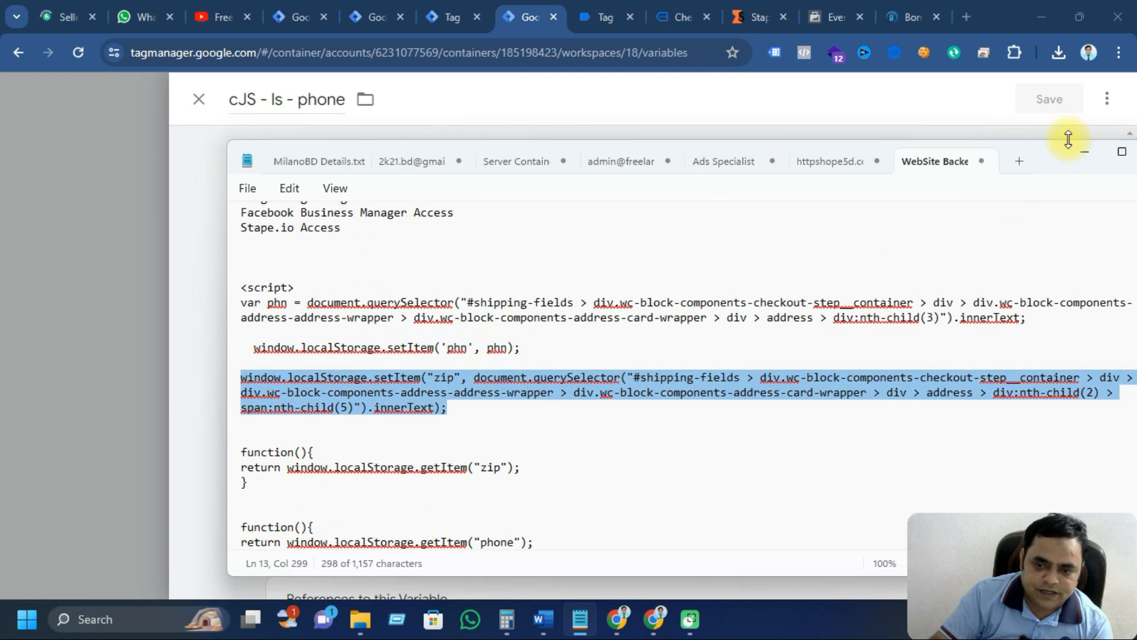
left_click_drag(1036, 152, 963, 133)
scroll(795, 425, "down", 3)
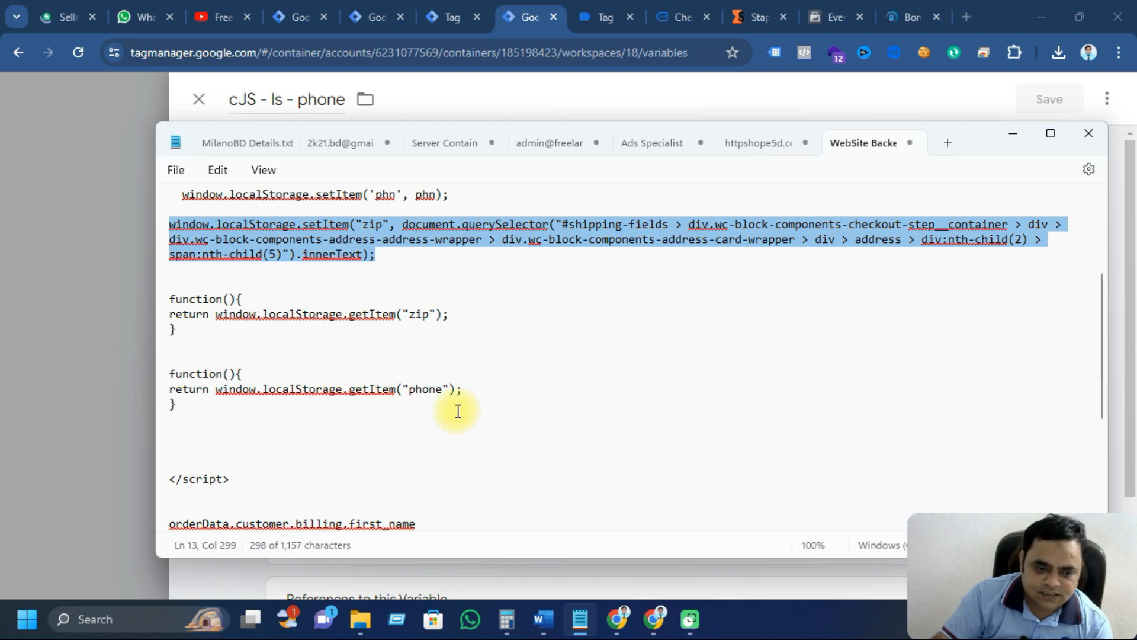
scroll(597, 368, "up", 3)
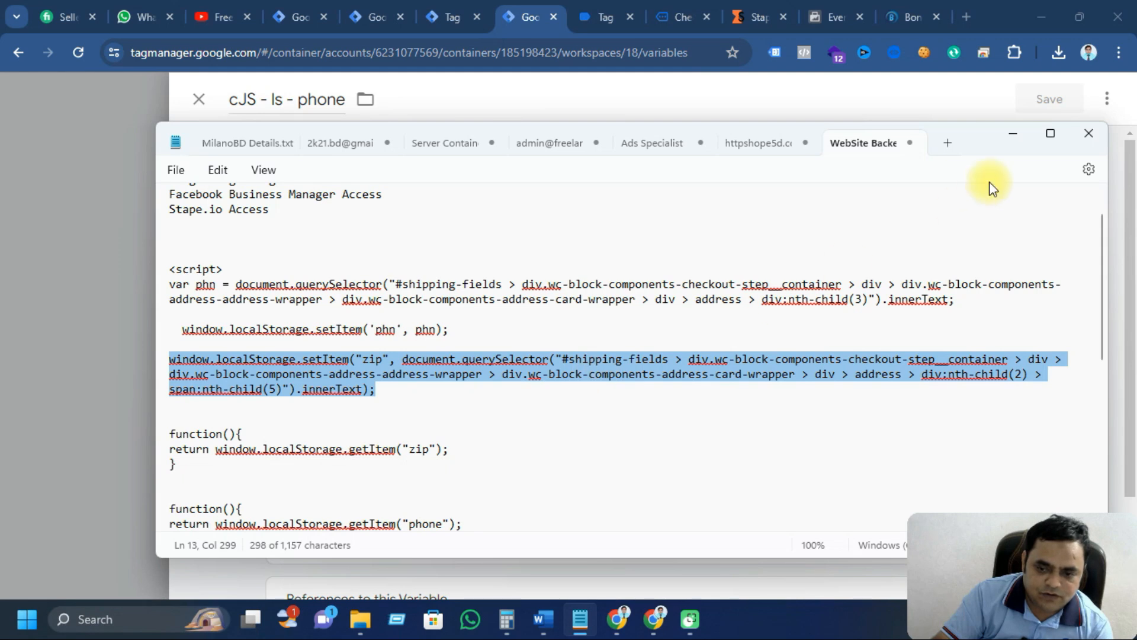
left_click(1019, 136)
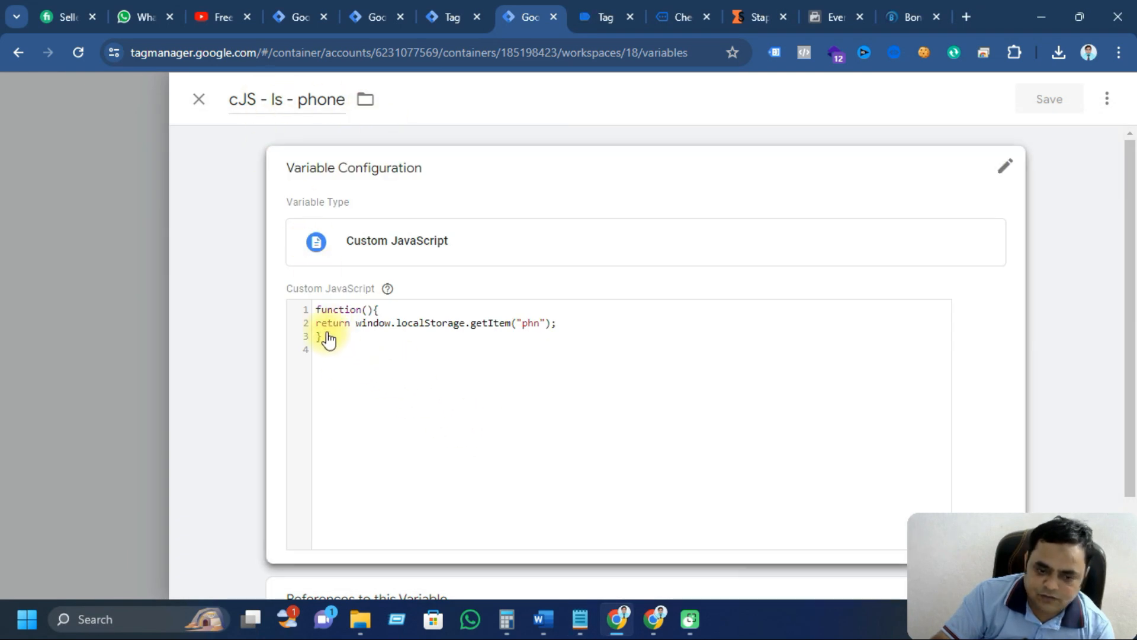
Step: Close the phone variable, view the Custom JavaScript of the user-defined variable cJS - ls - zip, and close it
left_click(198, 99)
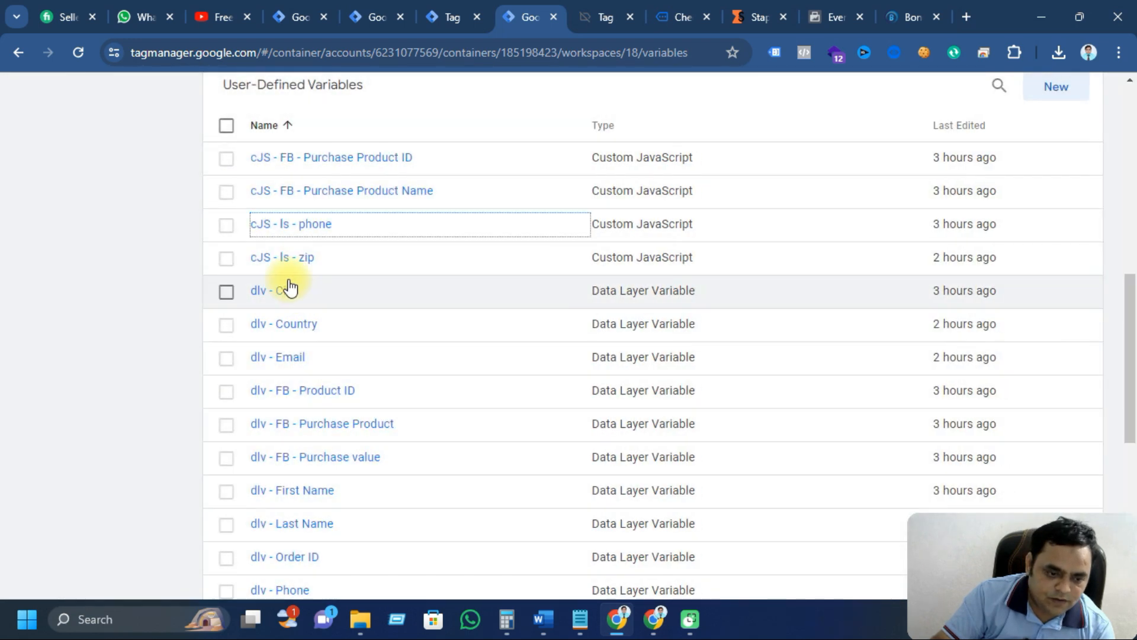
left_click(308, 258)
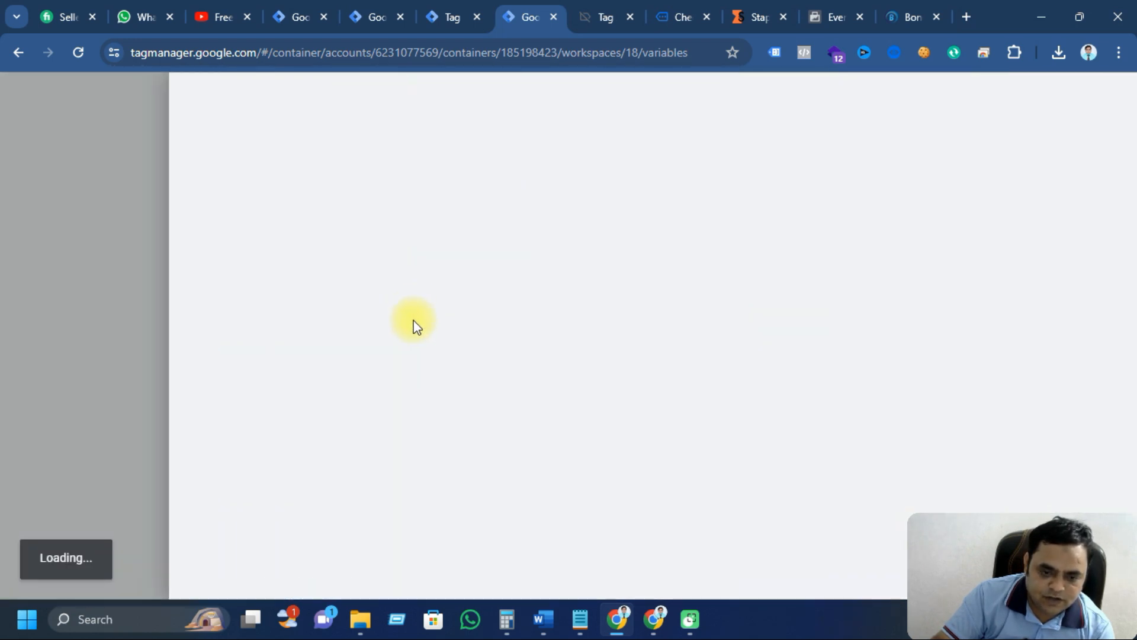
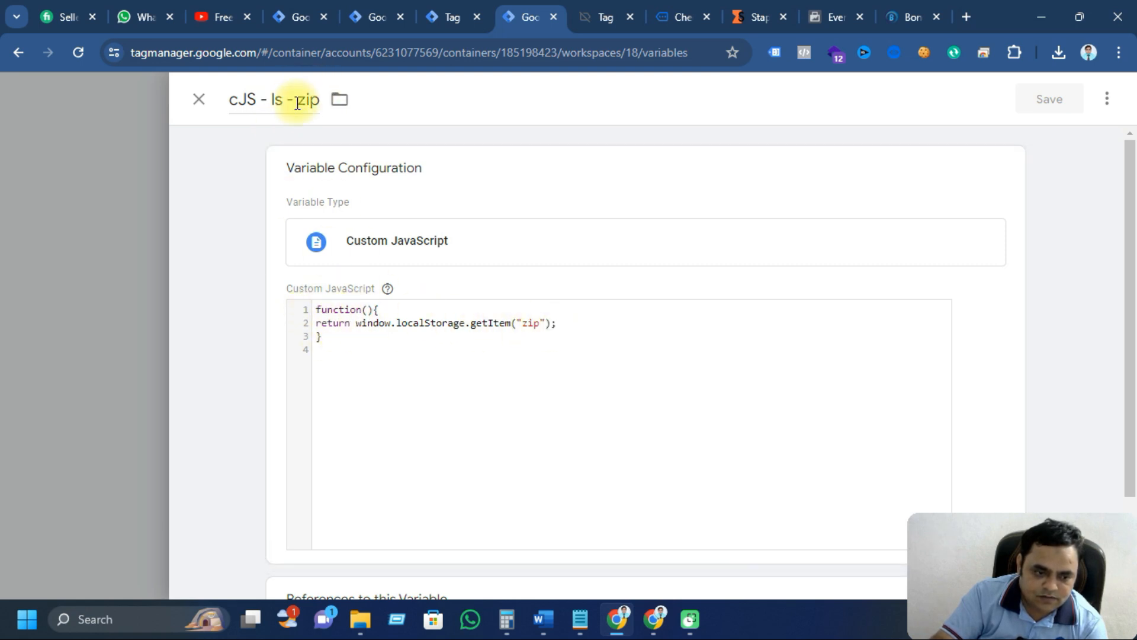
left_click(207, 107)
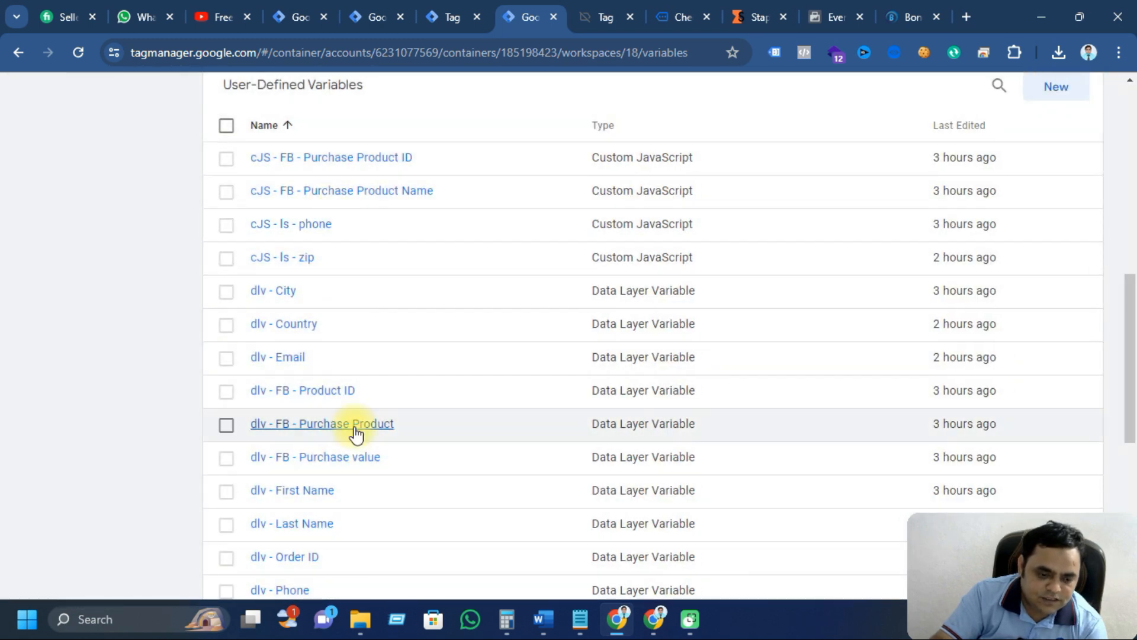
Step: Open the FB - Purchase - Tag from the tags list and expand its More Settings to view the Event ID
scroll(356, 433, "up", 10)
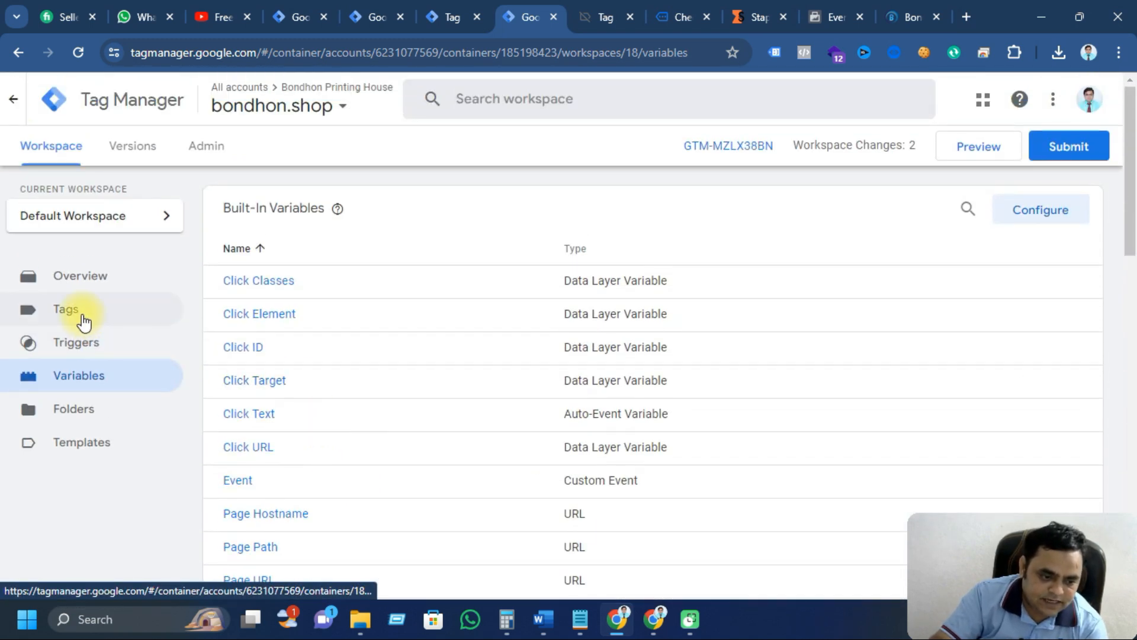
left_click(76, 311)
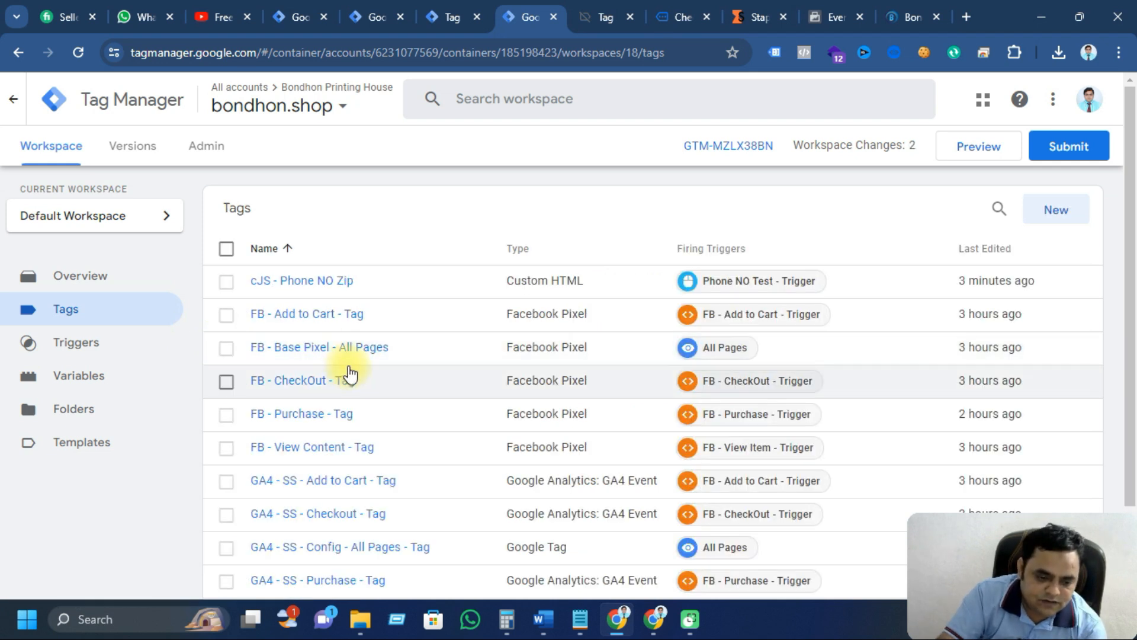
scroll(344, 368, "down", 2)
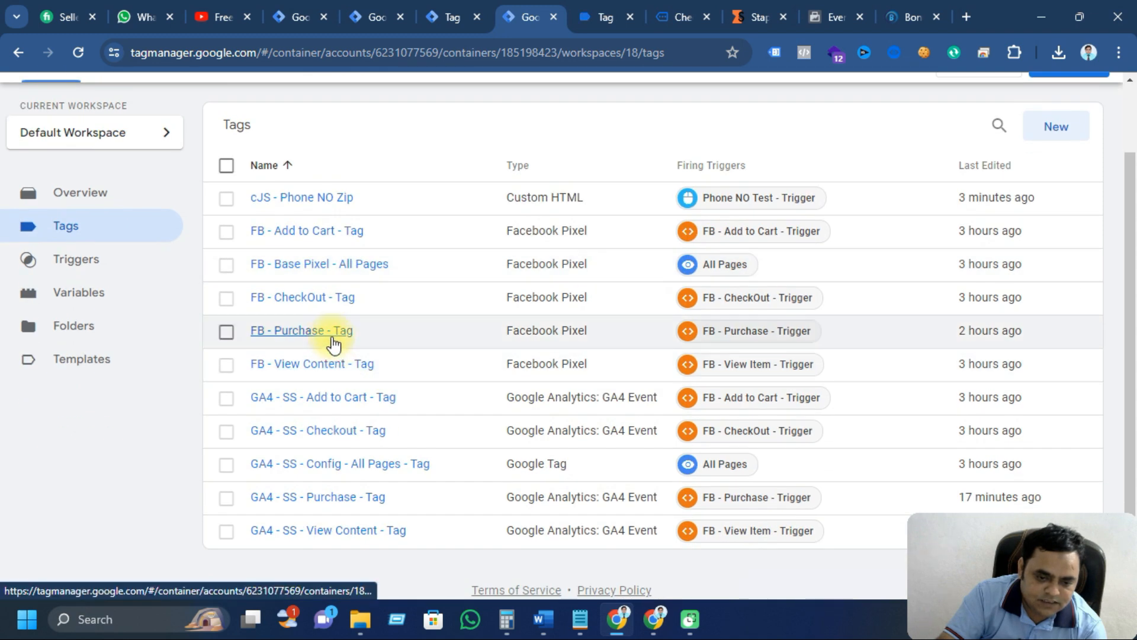
left_click(330, 333)
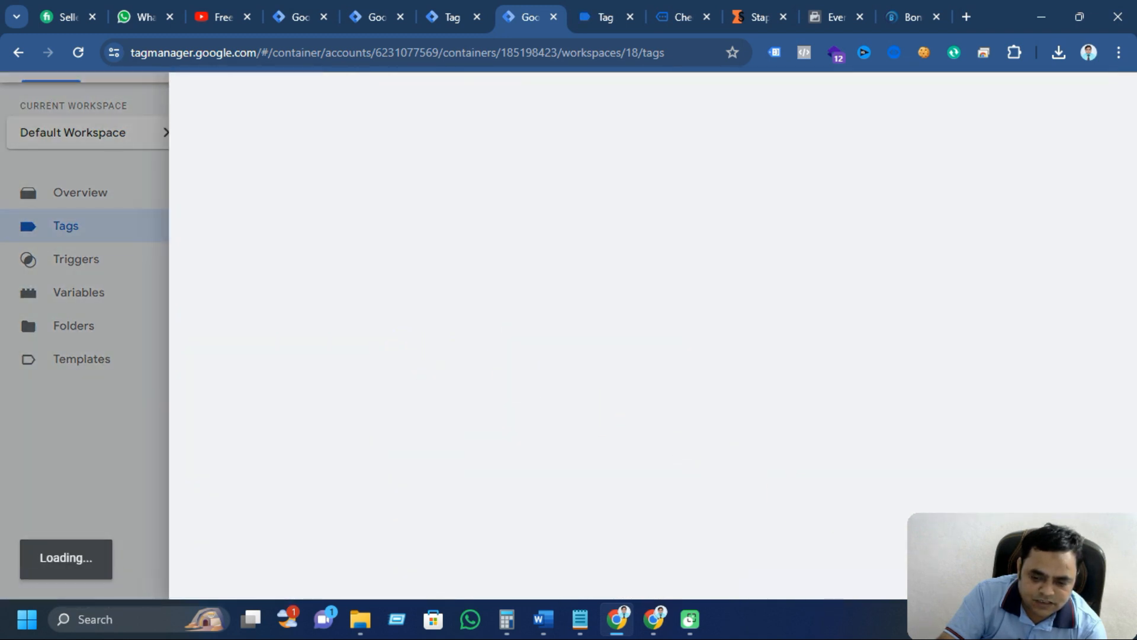
scroll(371, 394, "down", 3)
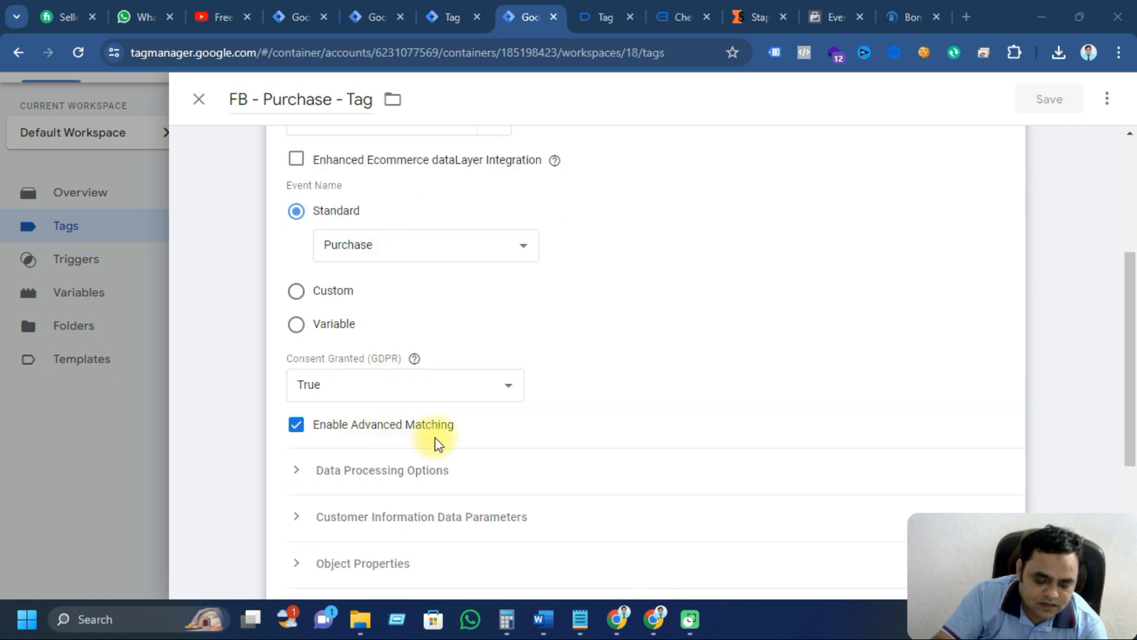
scroll(489, 446, "down", 3)
scroll(489, 445, "down", 2)
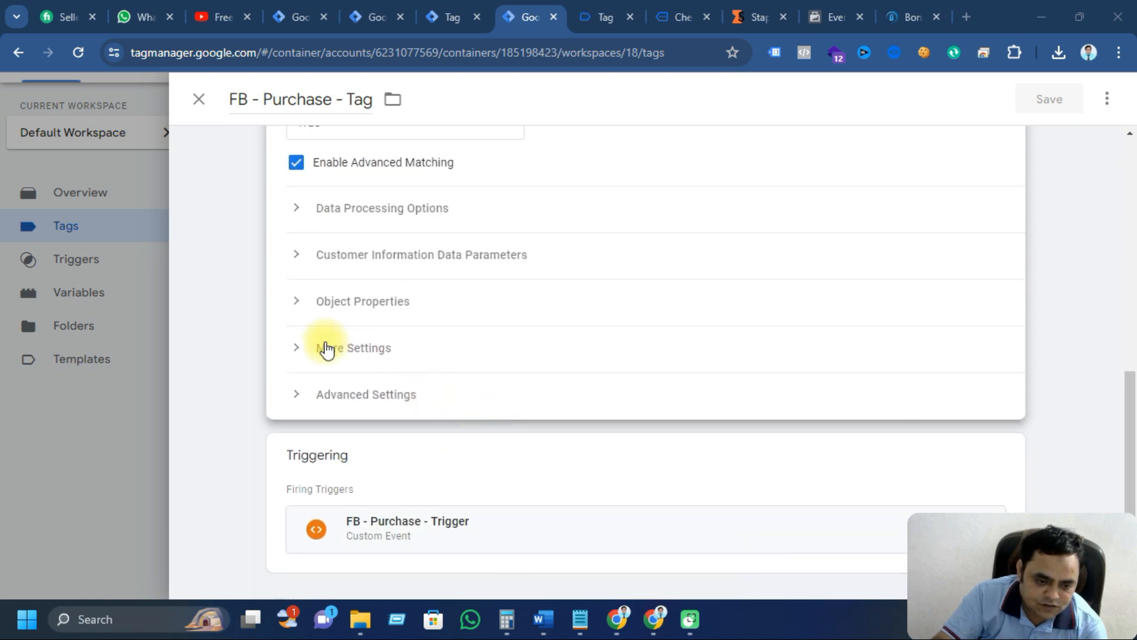
left_click(353, 347)
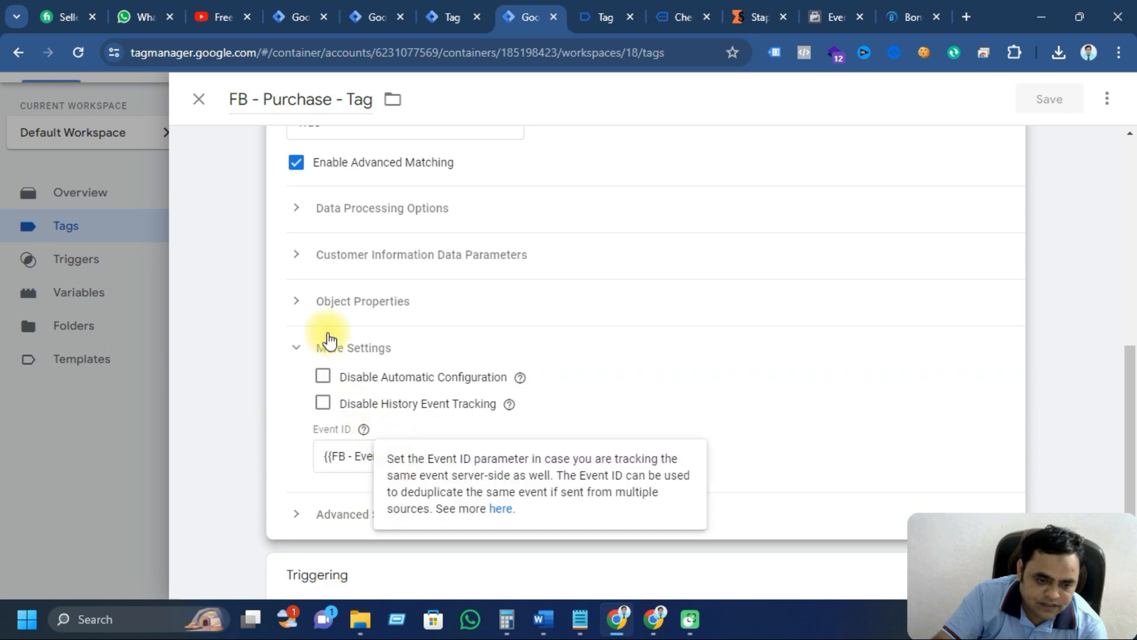
Step: Examine the FB - Purchase - Tag's Customer Information Data Parameters, highlight the Phone parameter's value, and close the tag without changes
left_click(298, 255)
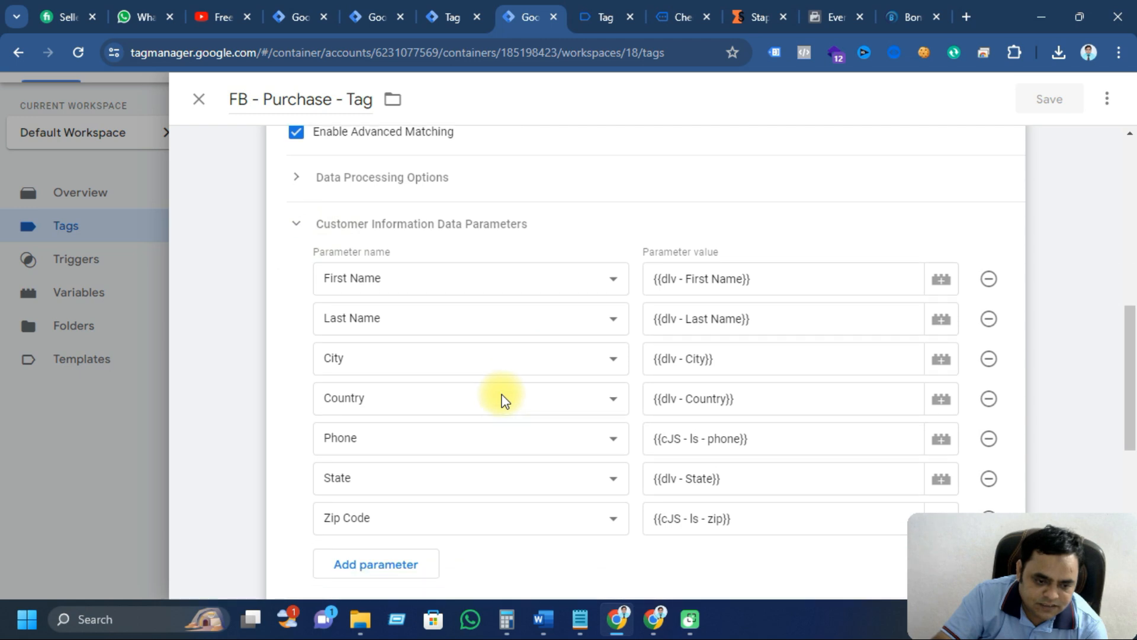
scroll(500, 399, "down", 3)
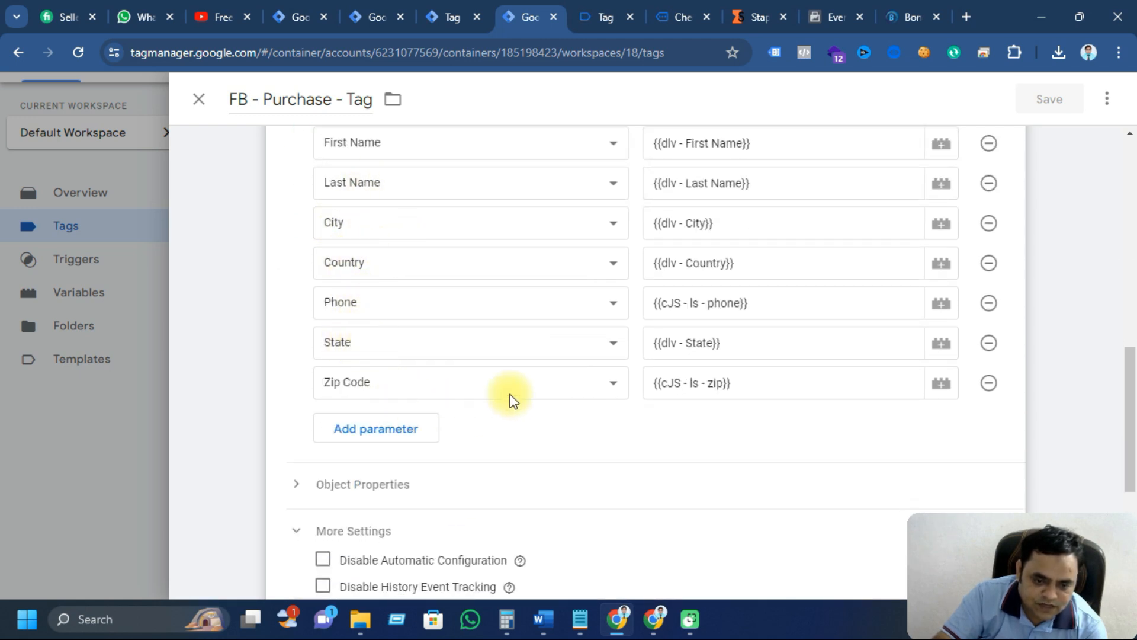
scroll(510, 398, "up", 2)
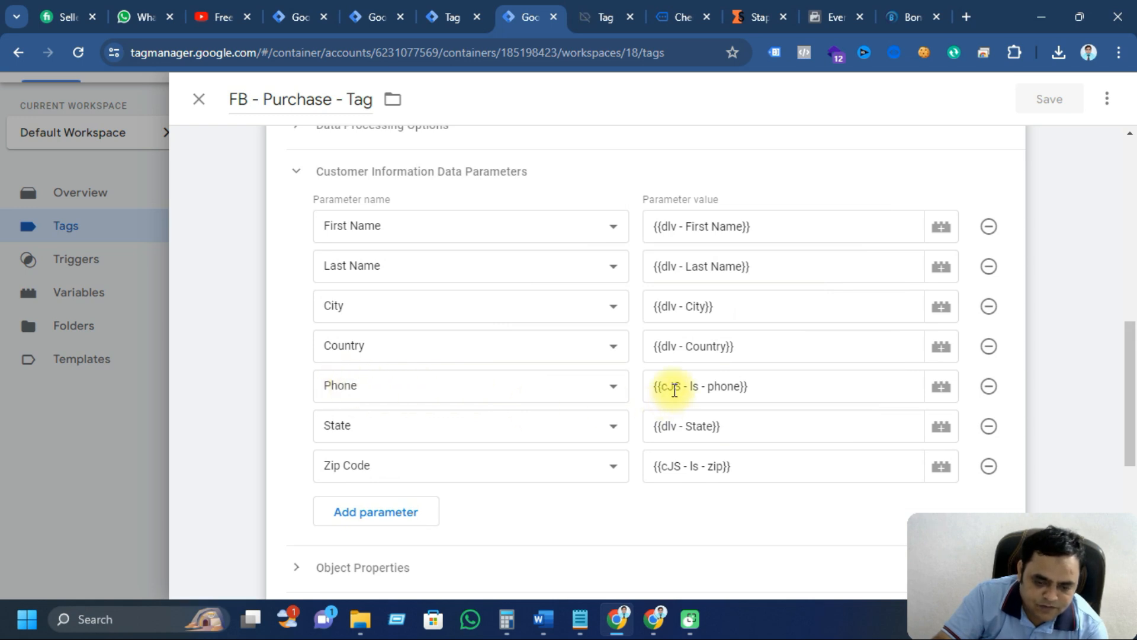
left_click_drag(654, 386, 755, 388)
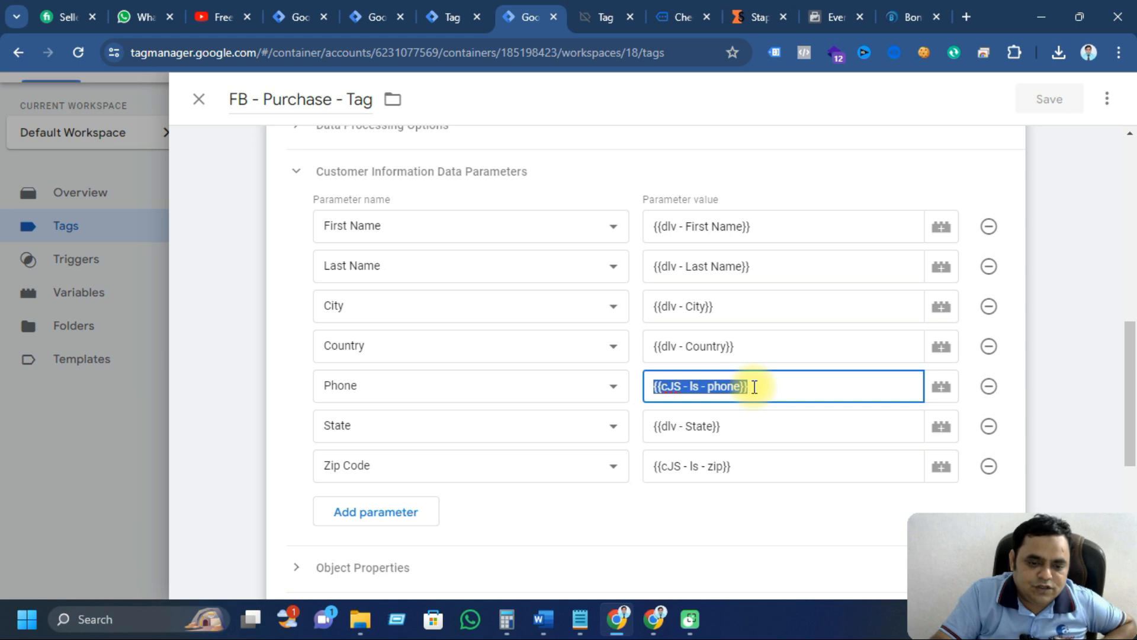
left_click(468, 23)
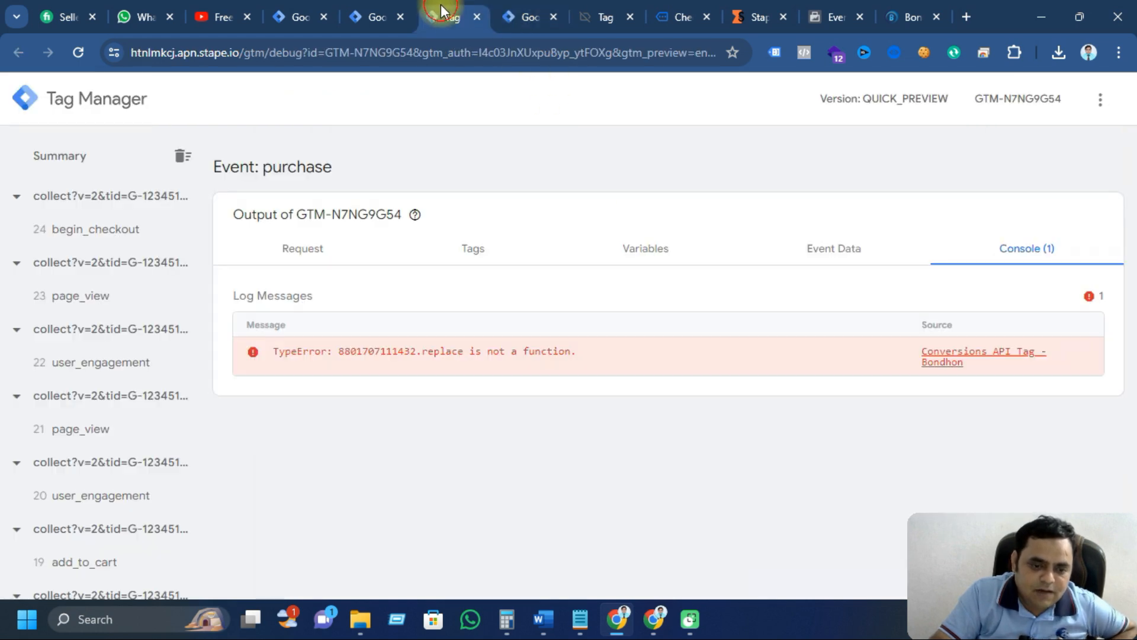
left_click(509, 9)
left_click(197, 102)
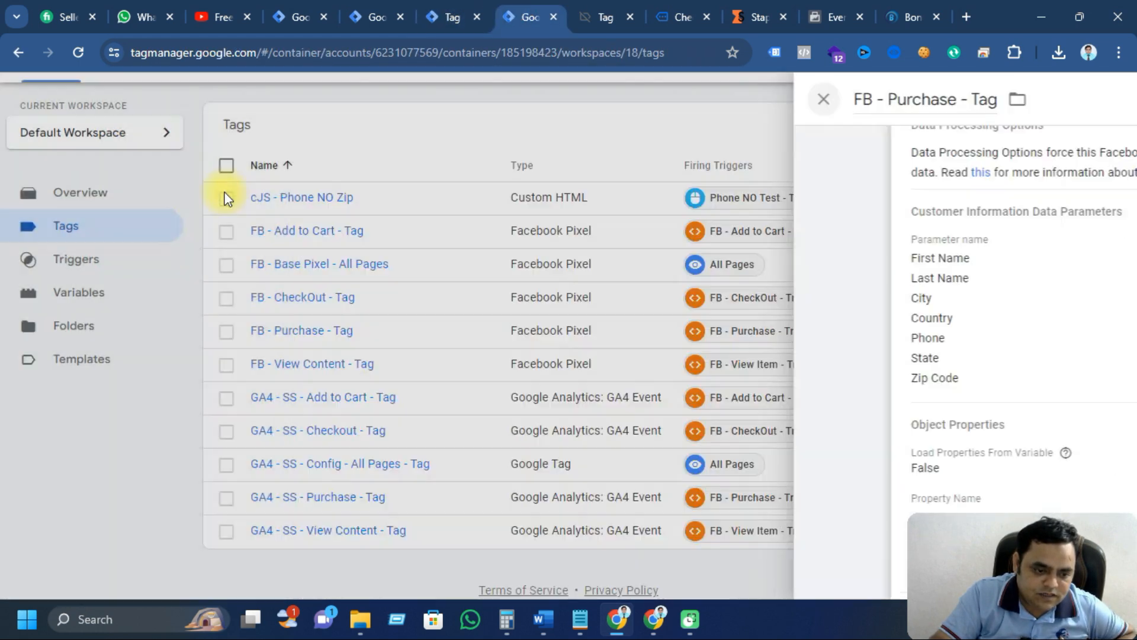
Step: Look over the cJS - ls - phone and cJS - ls - zip entries among the user-defined variables
left_click(77, 292)
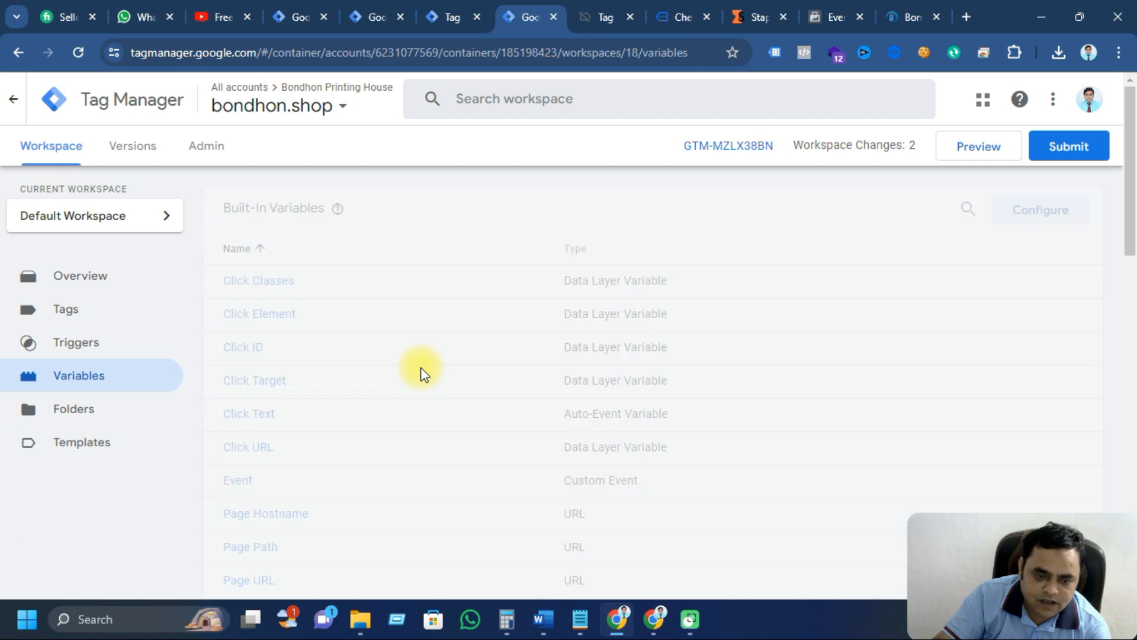
scroll(332, 447, "down", 5)
scroll(332, 449, "down", 4)
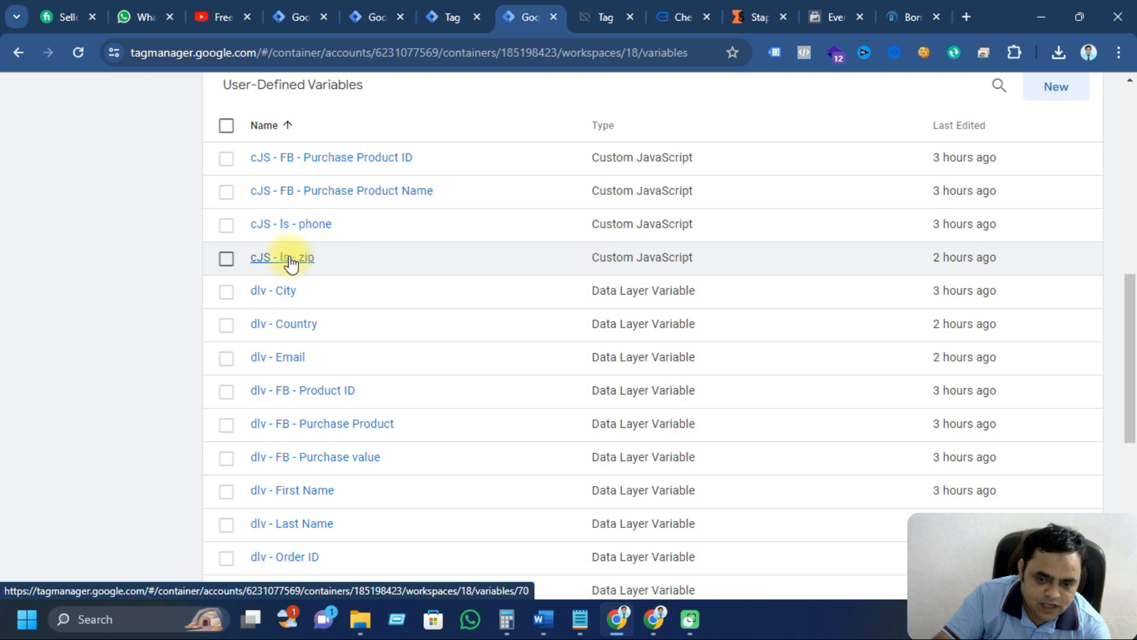
scroll(284, 278, "up", 10)
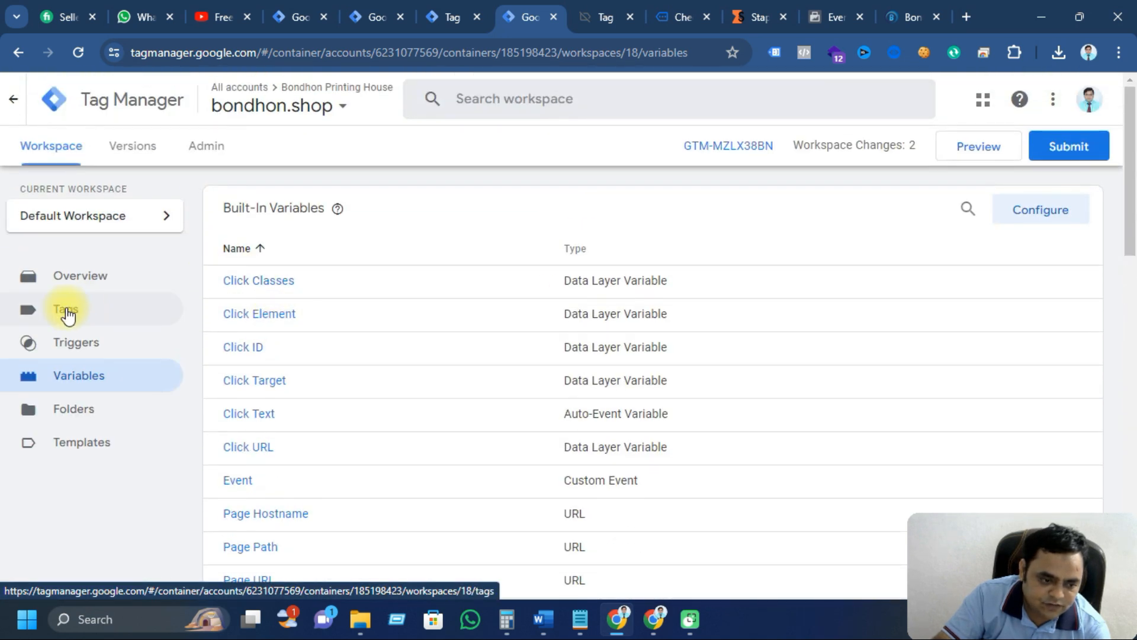
Step: Open the GA4 - SS - Purchase - Tag from the tags list and start editing its configuration
left_click(65, 314)
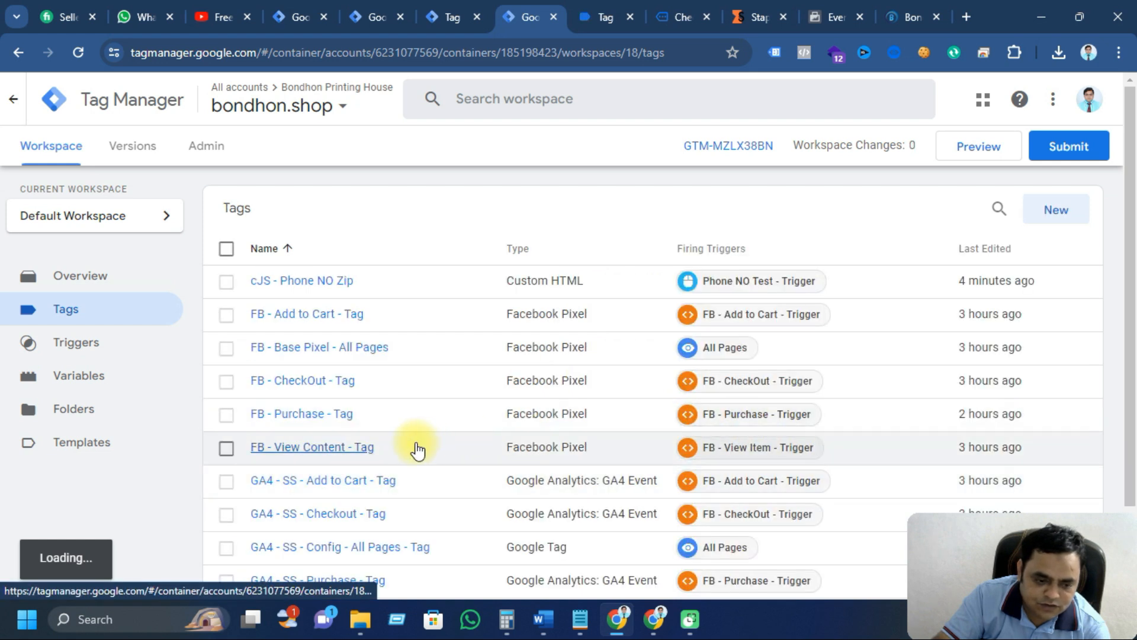
scroll(415, 448, "down", 2)
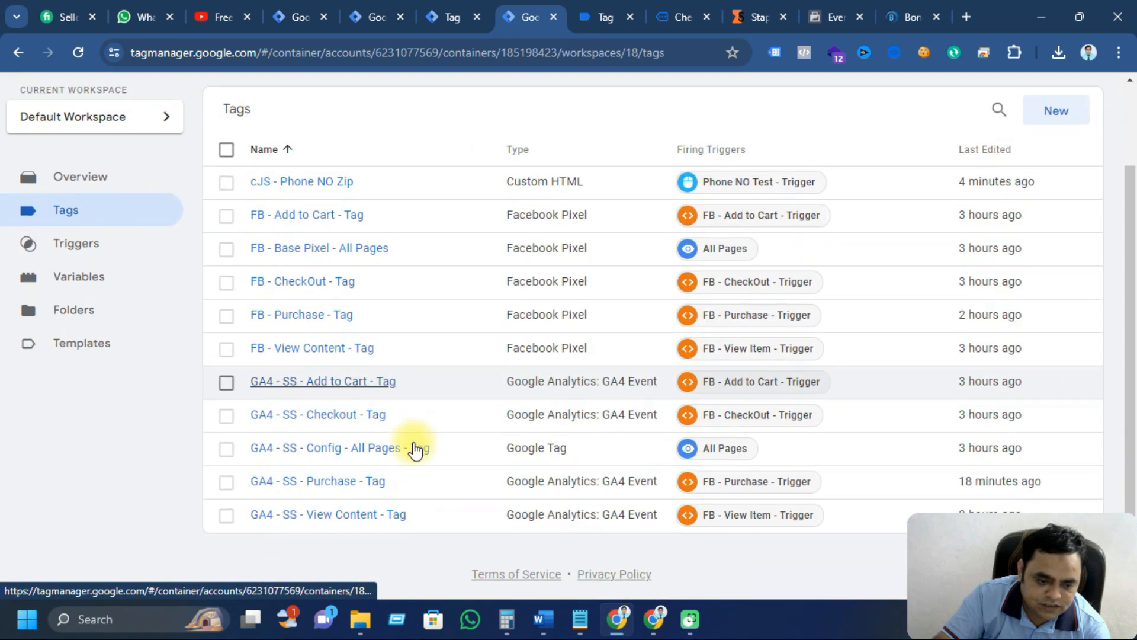
left_click(333, 483)
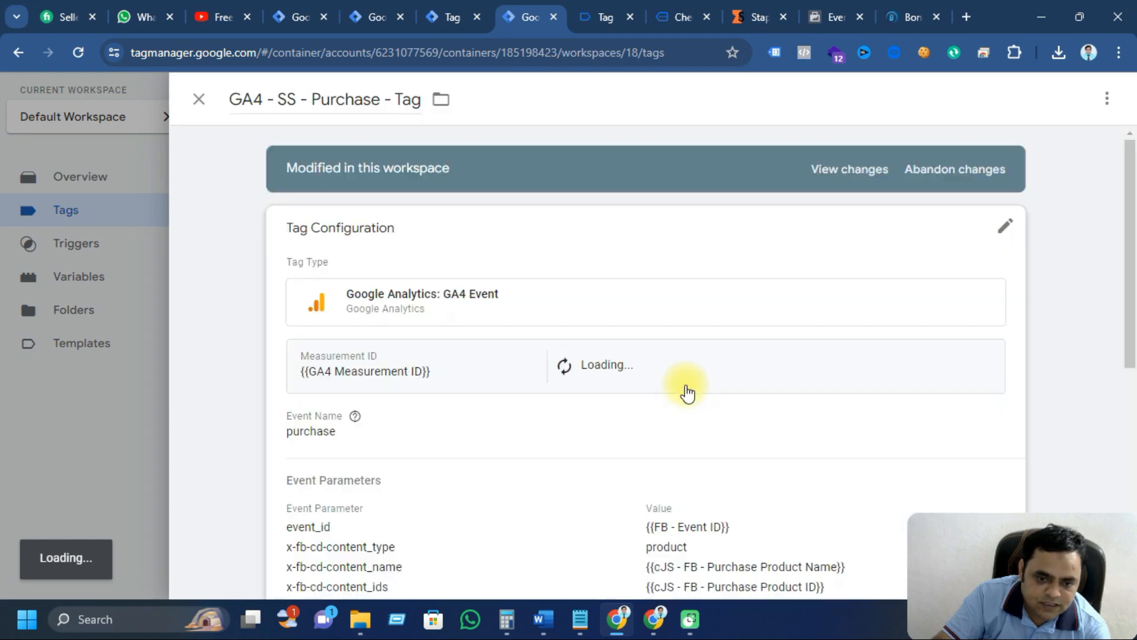
scroll(653, 384, "down", 4)
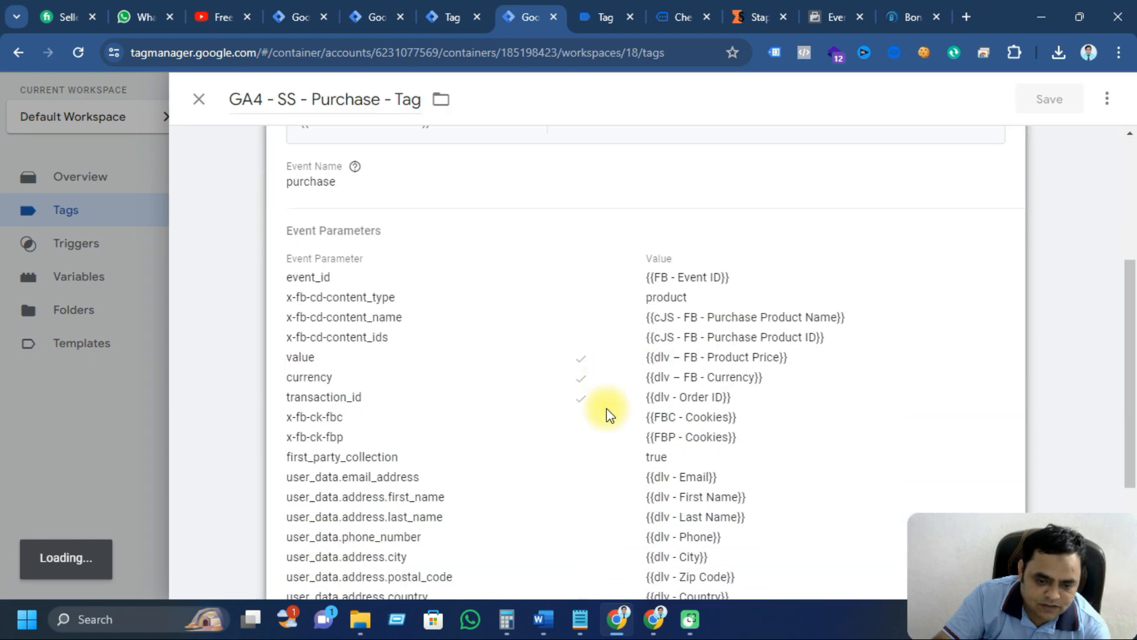
left_click(606, 411)
Step: Review the purchase tag's event parameters from event_id through the user_data entries and their assigned variables
scroll(605, 418, "down", 5)
scroll(373, 184, "up", 3)
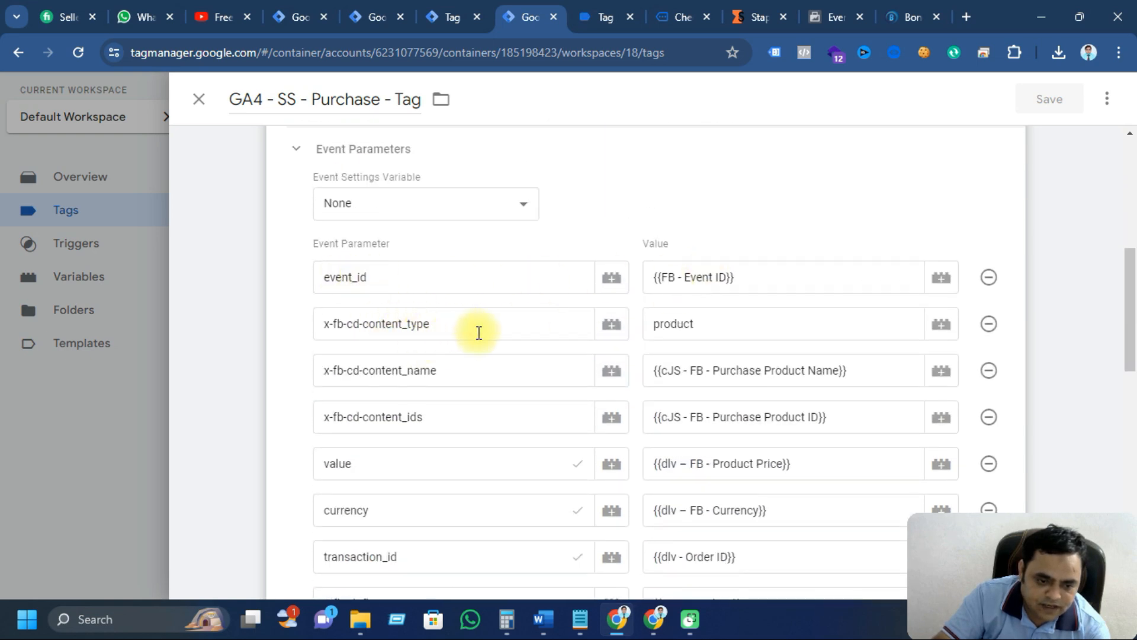
scroll(483, 448, "down", 3)
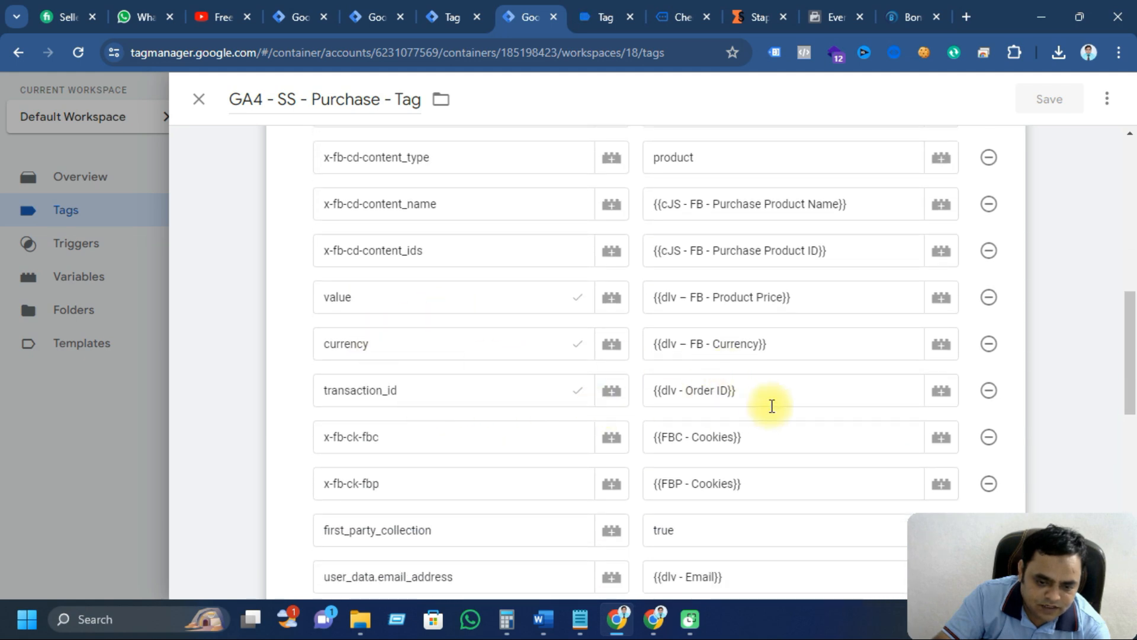
scroll(482, 465, "down", 3)
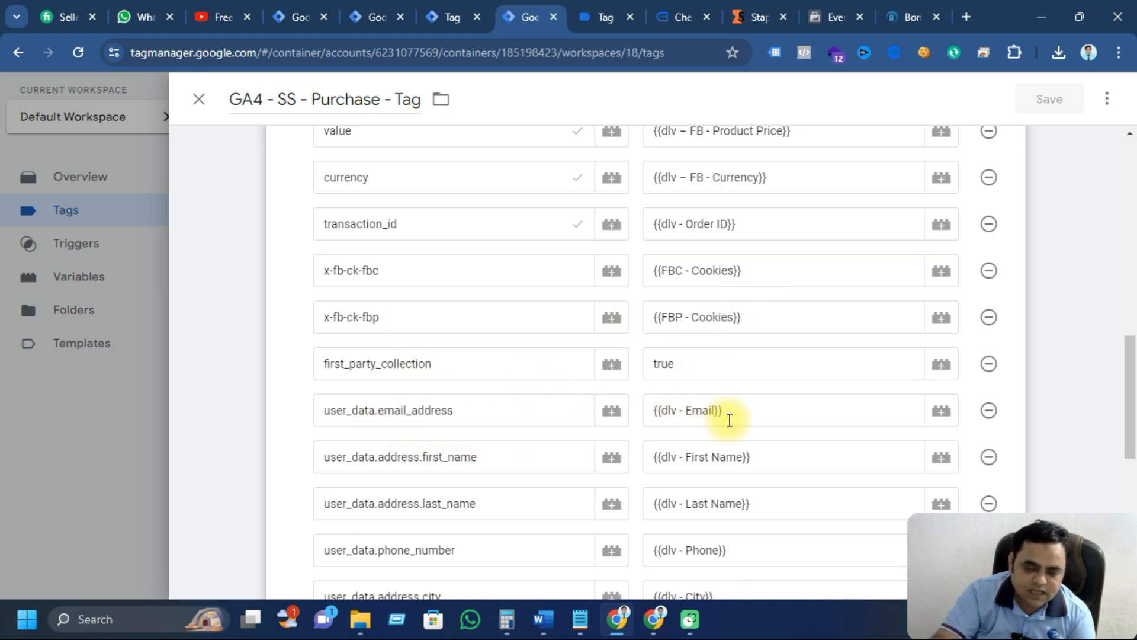
Step: Switch to the Notepad notes, check the orderData.customer.billing variable paths, and return to the GA4 purchase tag
left_click(582, 619)
scroll(432, 399, "down", 7)
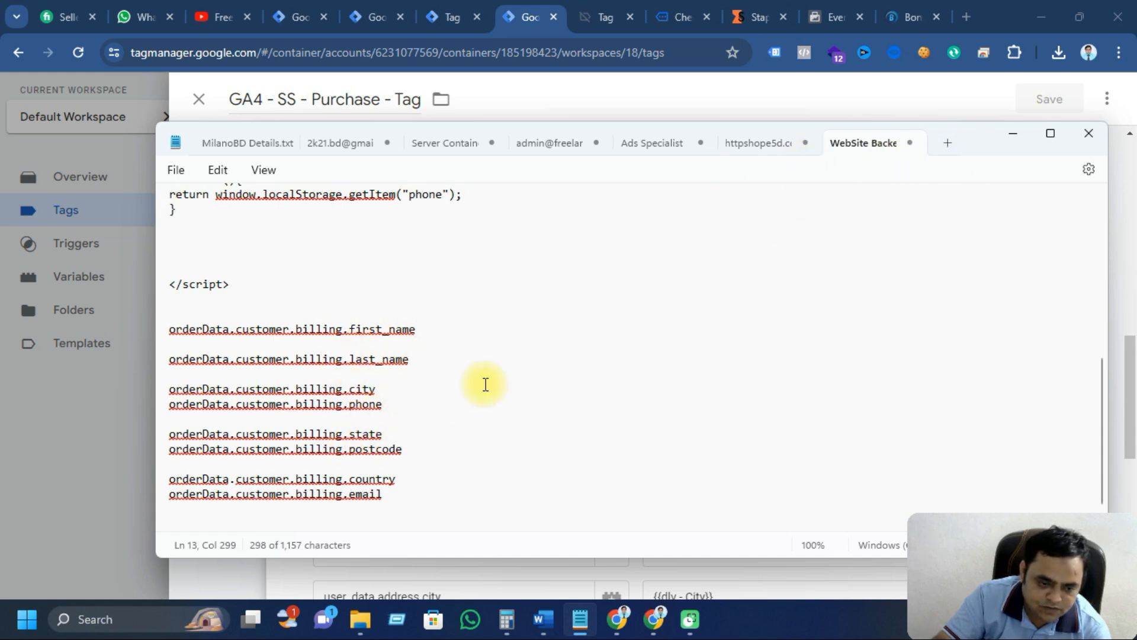
left_click(1013, 133)
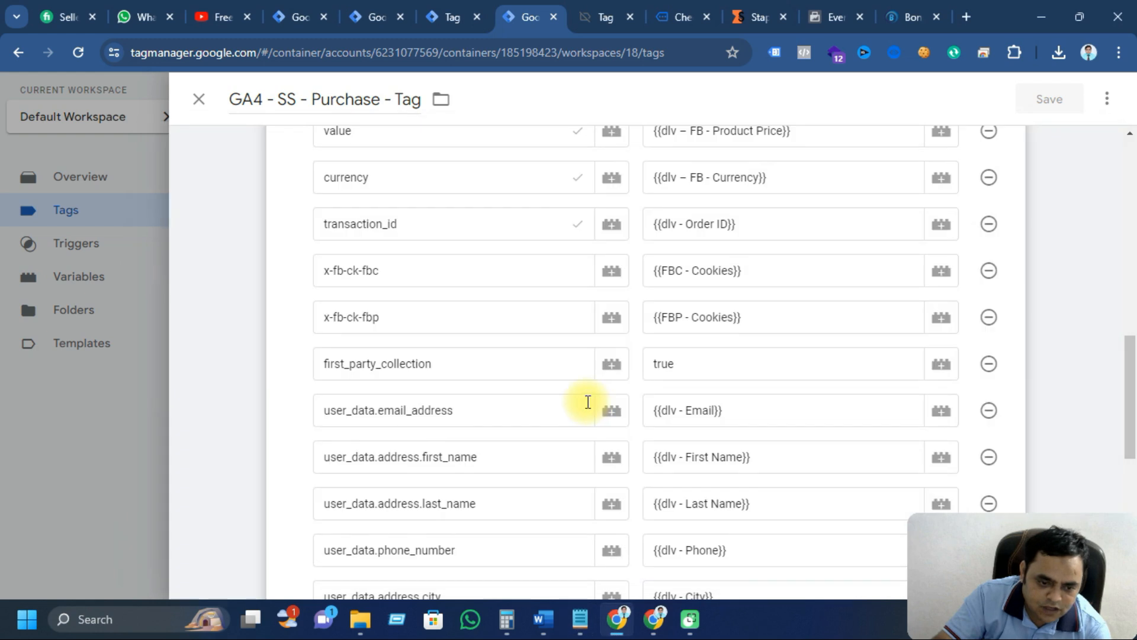
Step: Set the user_data.phone_number event parameter's value to the variable {{cJS - ls - phone}}
scroll(545, 470, "down", 3)
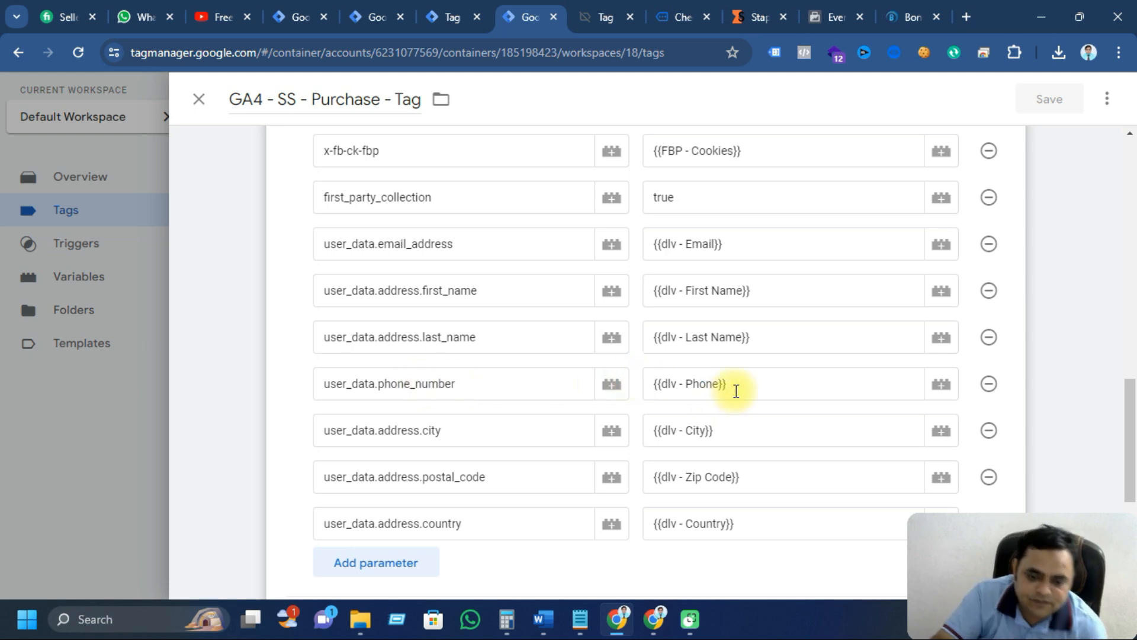
left_click_drag(736, 391, 655, 389)
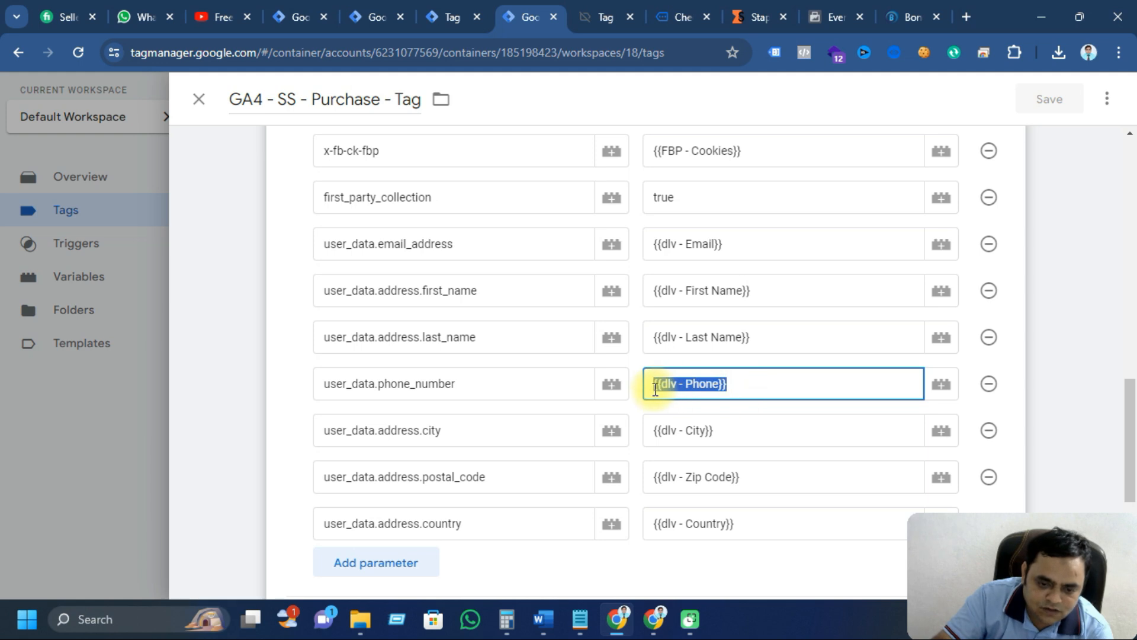
key("BackSpace")
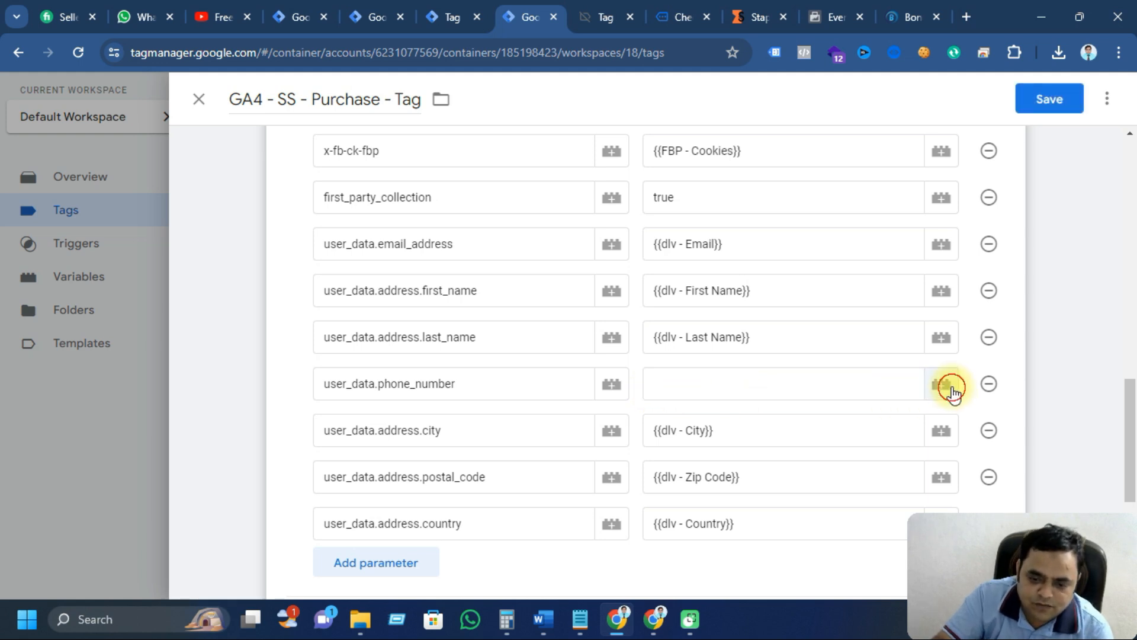
left_click(941, 385)
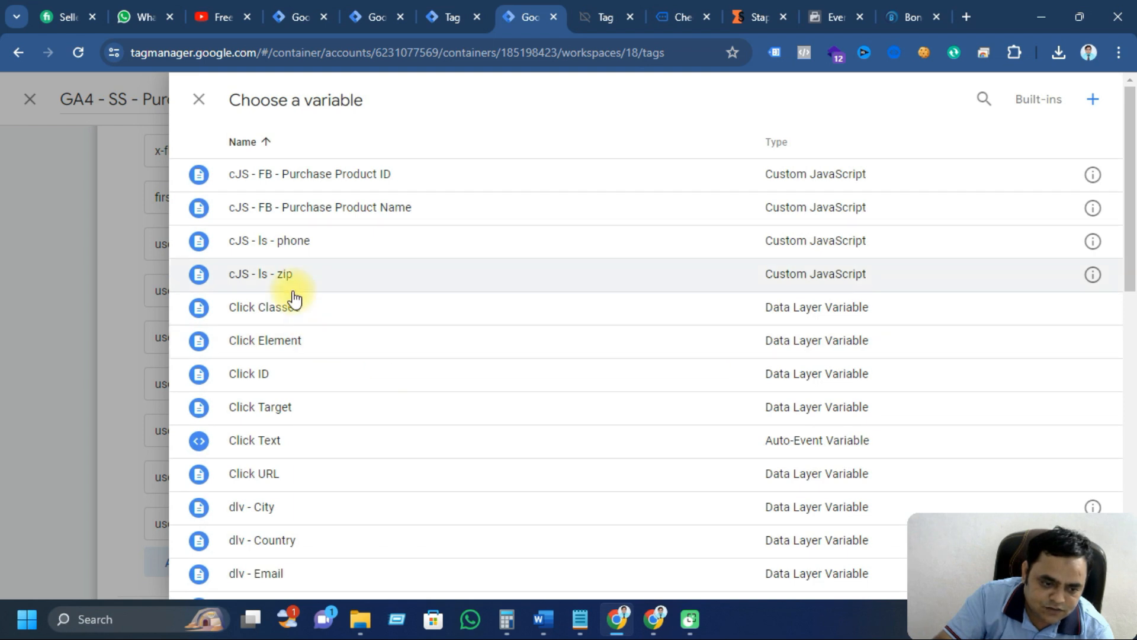
left_click(293, 243)
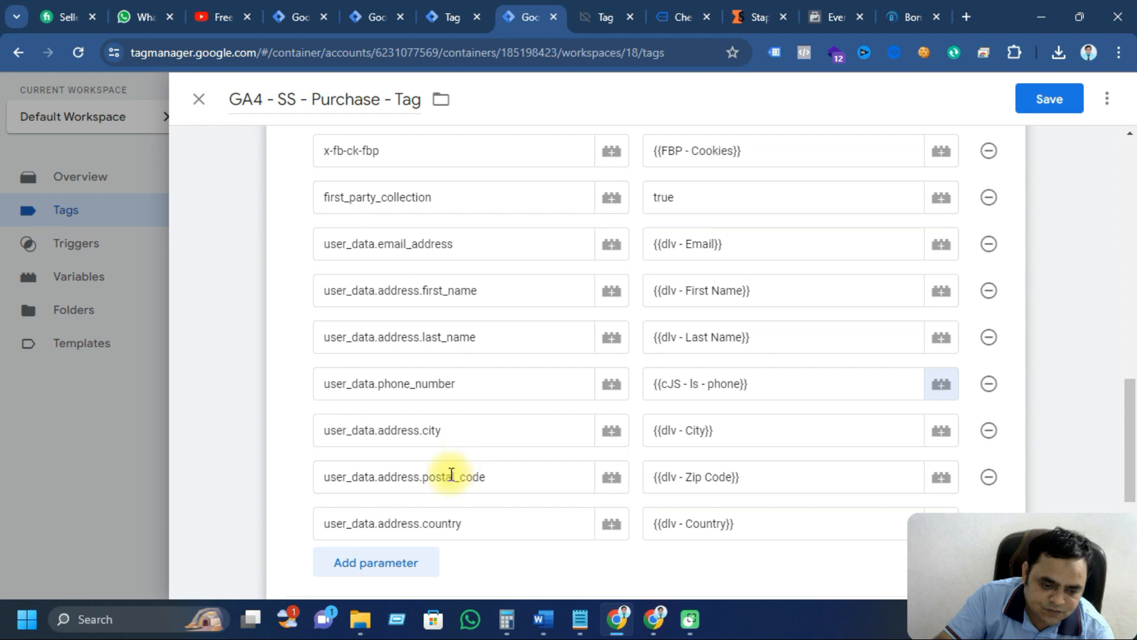
Step: Set the user_data.address.postal_code event parameter's value to {{cJS - ls - zip}} and save the GA4 purchase tag
left_click_drag(747, 478, 645, 484)
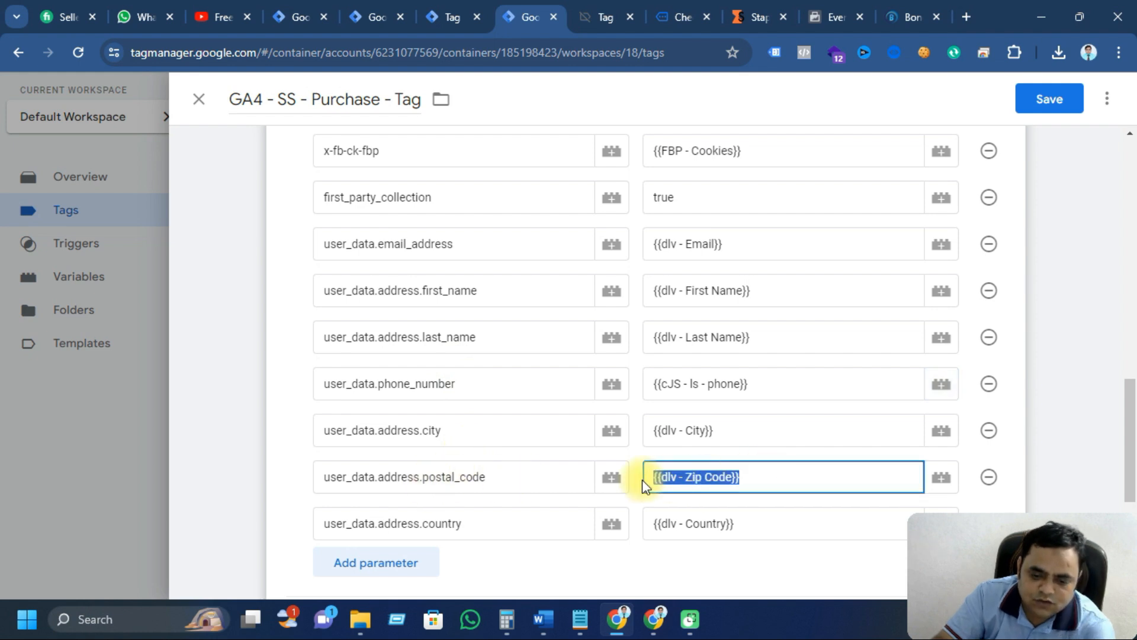
key("BackSpace")
left_click(940, 483)
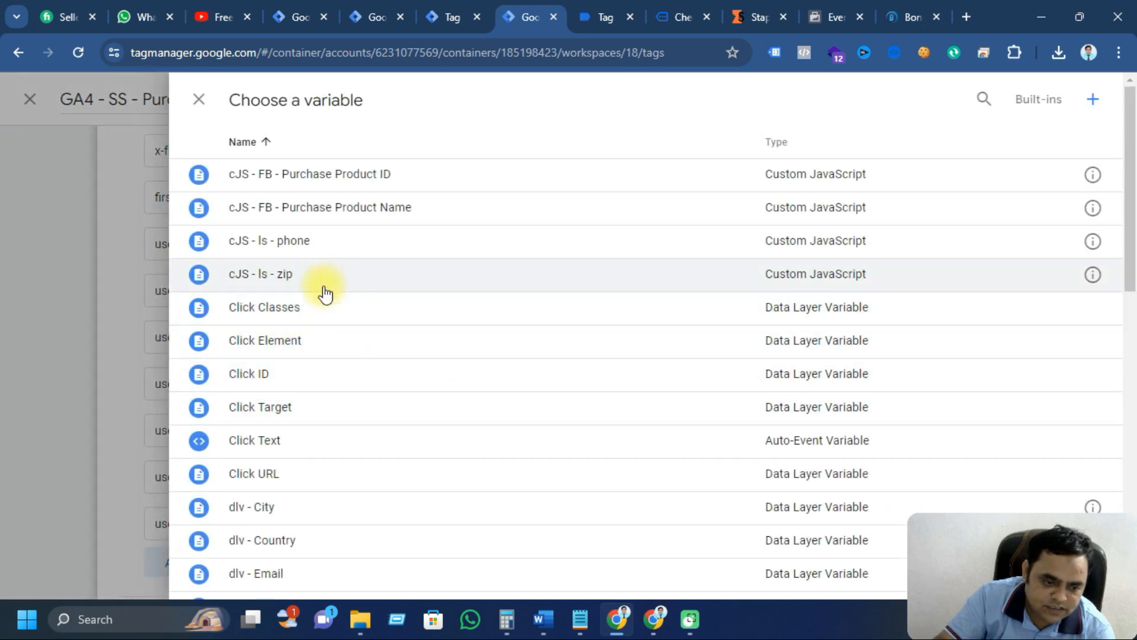
left_click(320, 283)
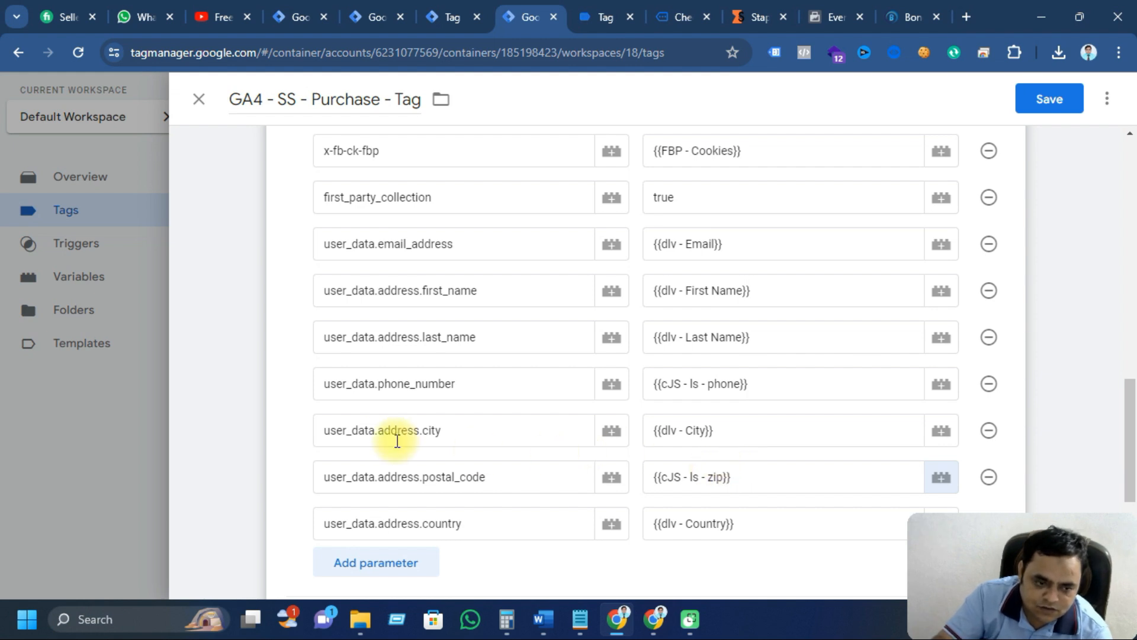
scroll(375, 435, "up", 6)
scroll(517, 406, "up", 2)
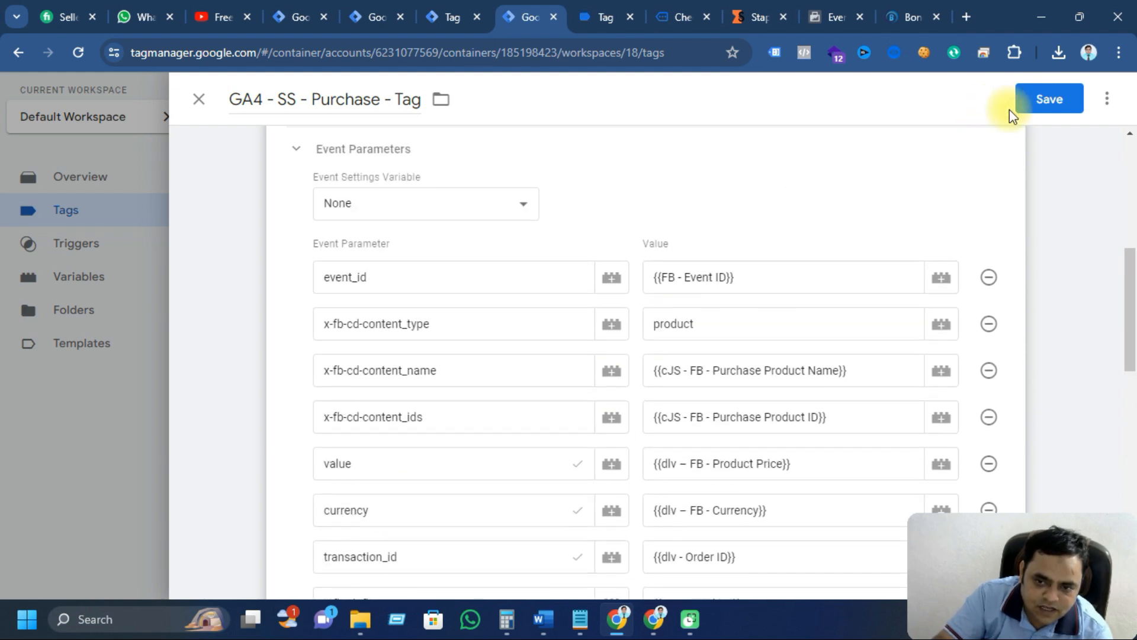
left_click(1025, 104)
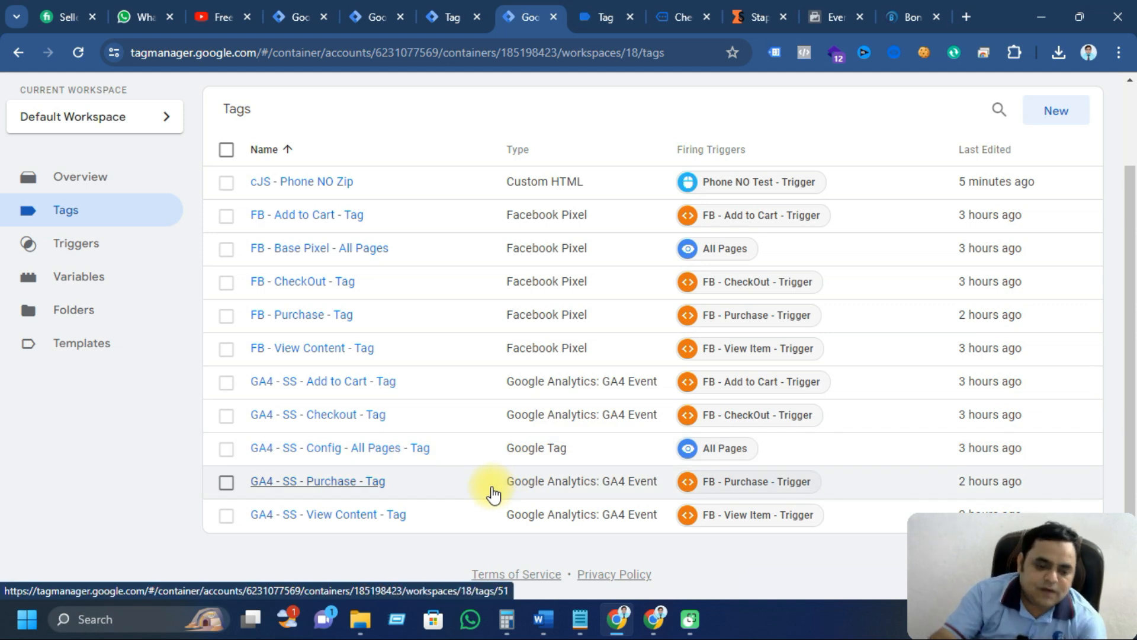
scroll(385, 451, "up", 2)
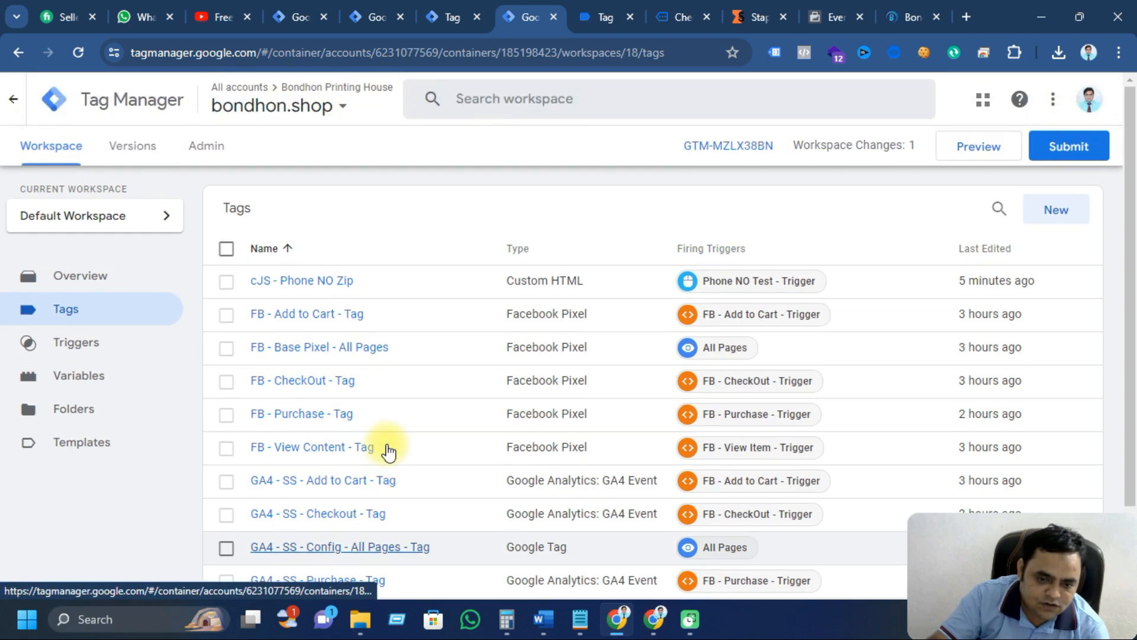
Step: Close the old Tag Assistant session and the old checkout page
left_click(603, 15)
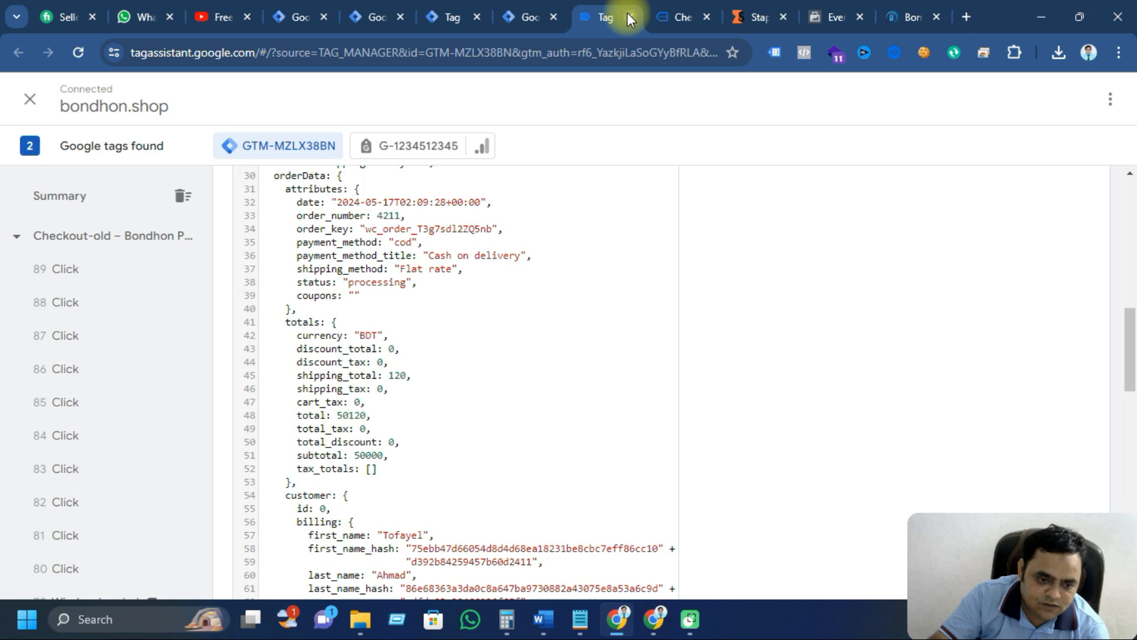
left_click(632, 17)
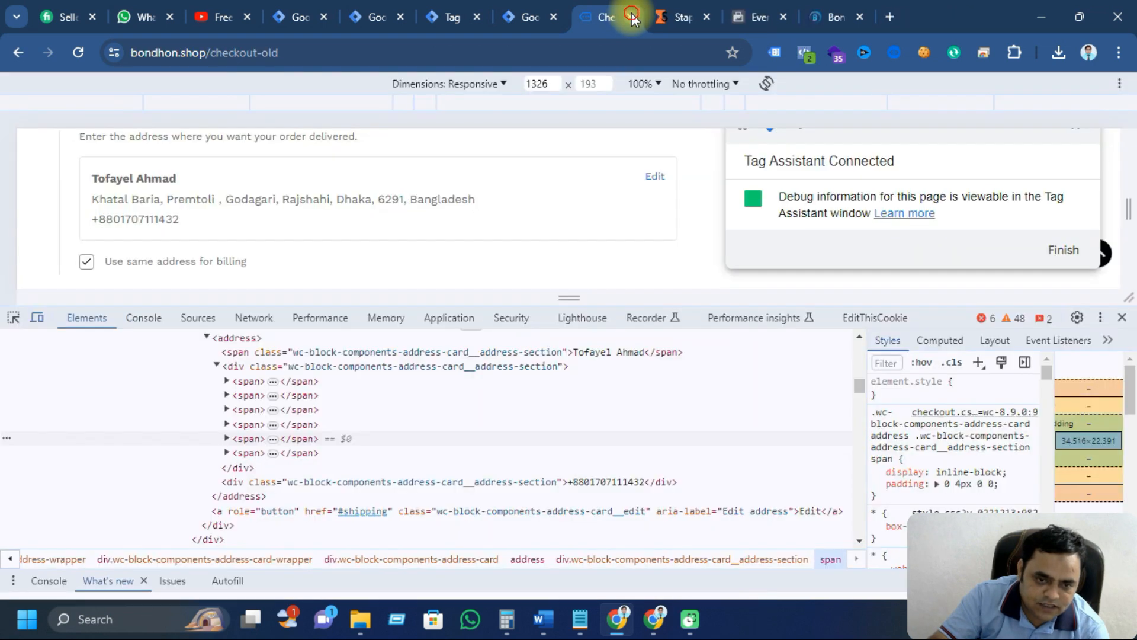
left_click(630, 17)
Step: Clear the recorded events in the GTM-N7NG9G54 server container preview and show its request output
left_click(531, 17)
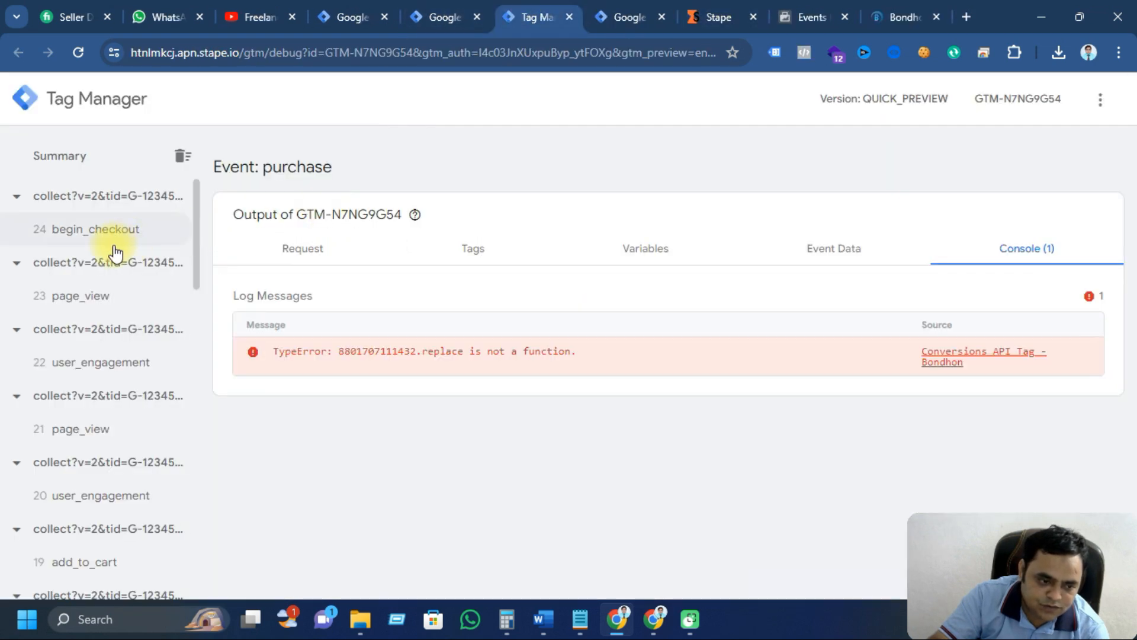
left_click(180, 155)
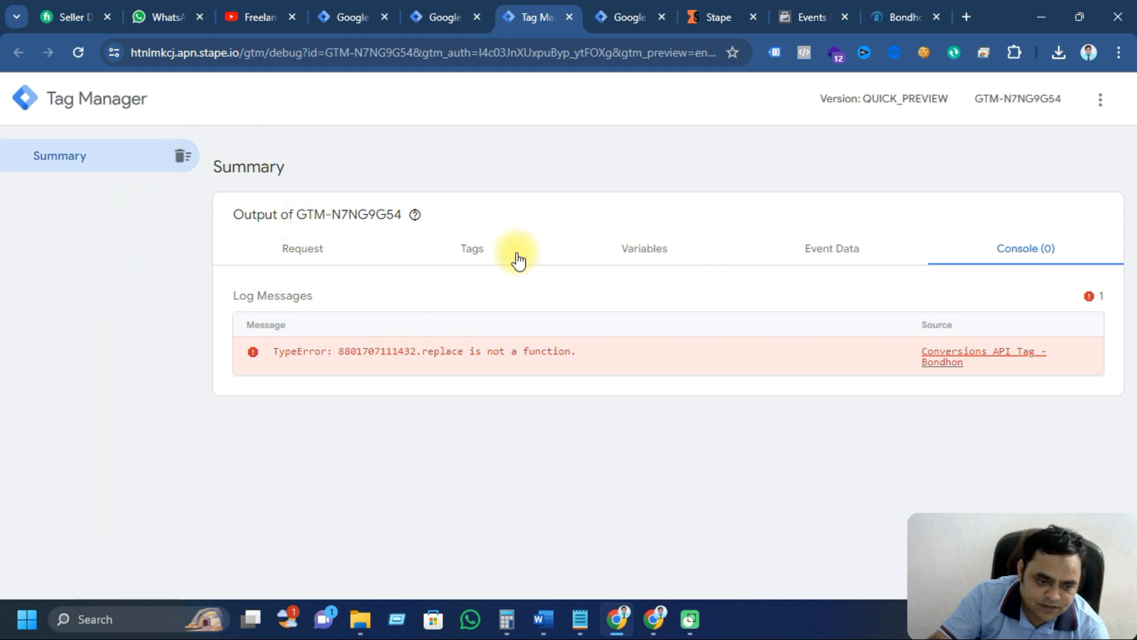
left_click(300, 246)
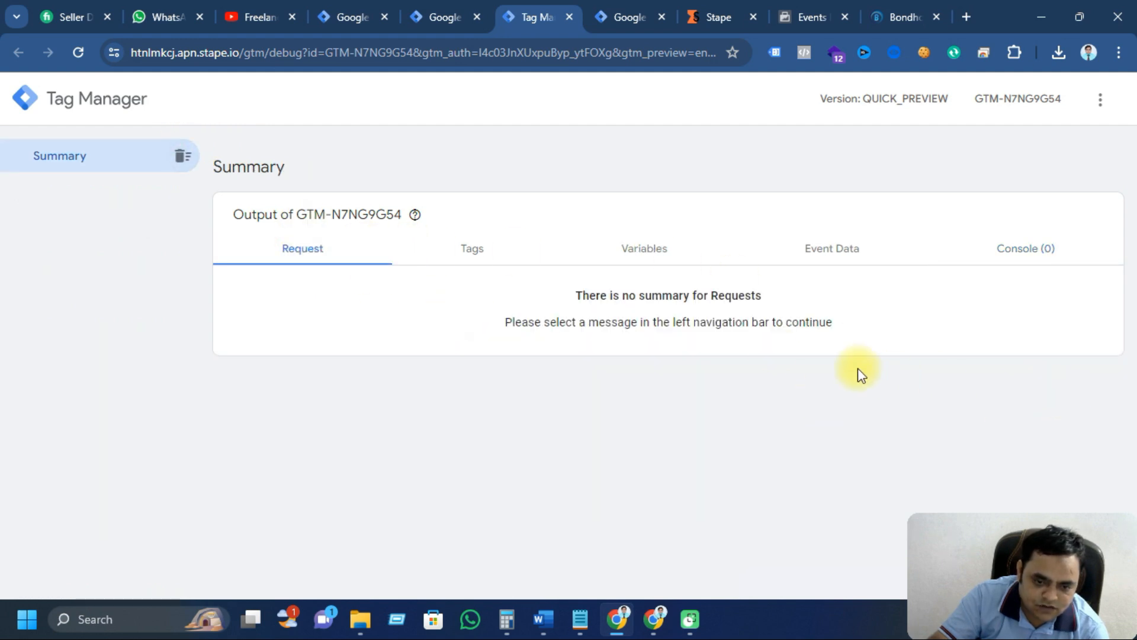
Step: Clear the test event activity of the New BPH-01 dataset in Facebook Events Manager
left_click(815, 18)
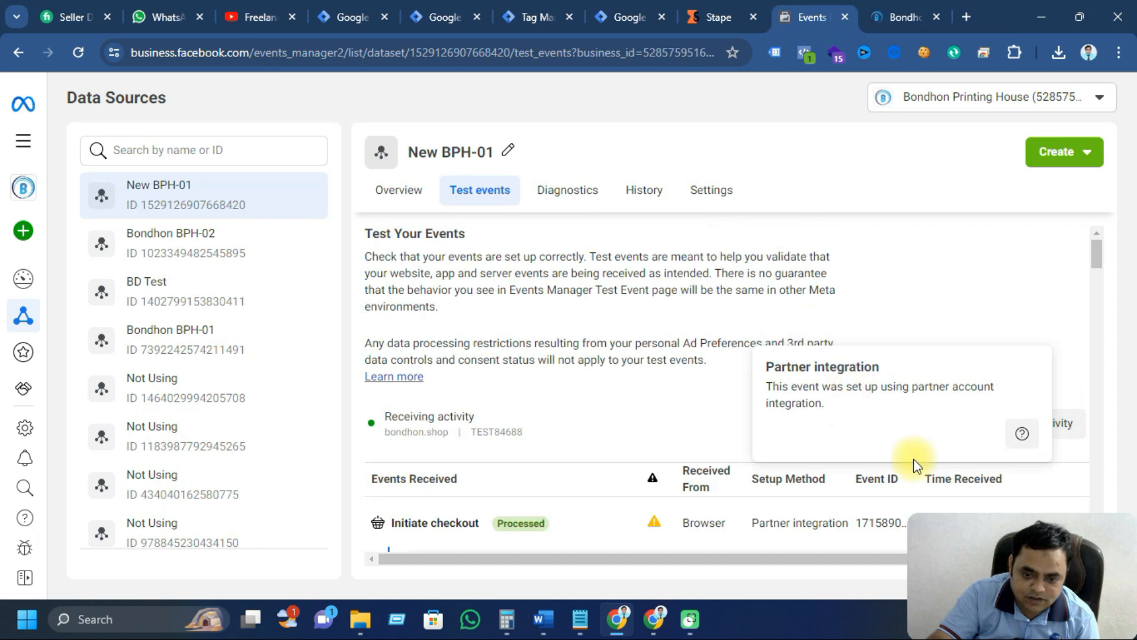
left_click(1001, 422)
left_click(725, 313)
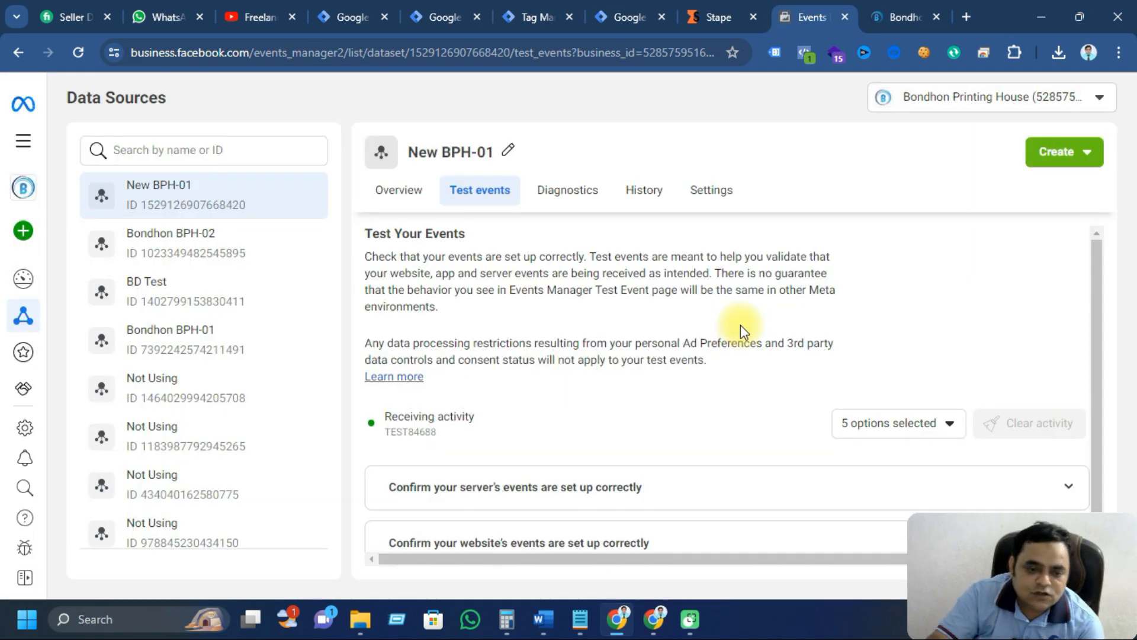
scroll(598, 388, "down", 1)
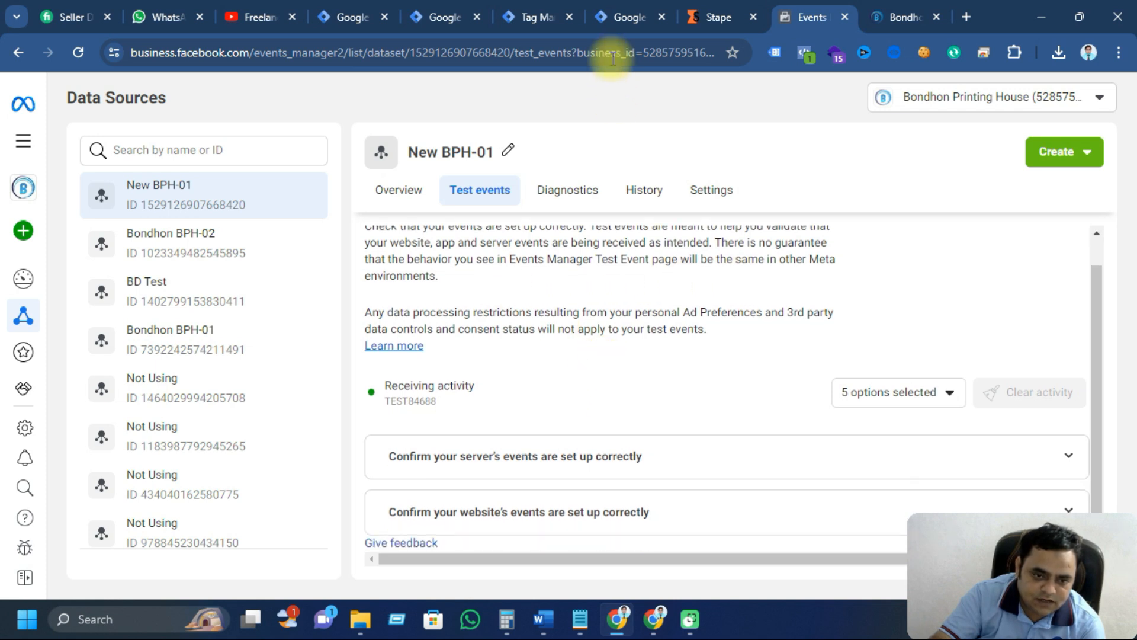
Step: Start a new preview of the bondhon.shop web container, continue into Tag Assistant, and check the tags fired on the home page
left_click(610, 17)
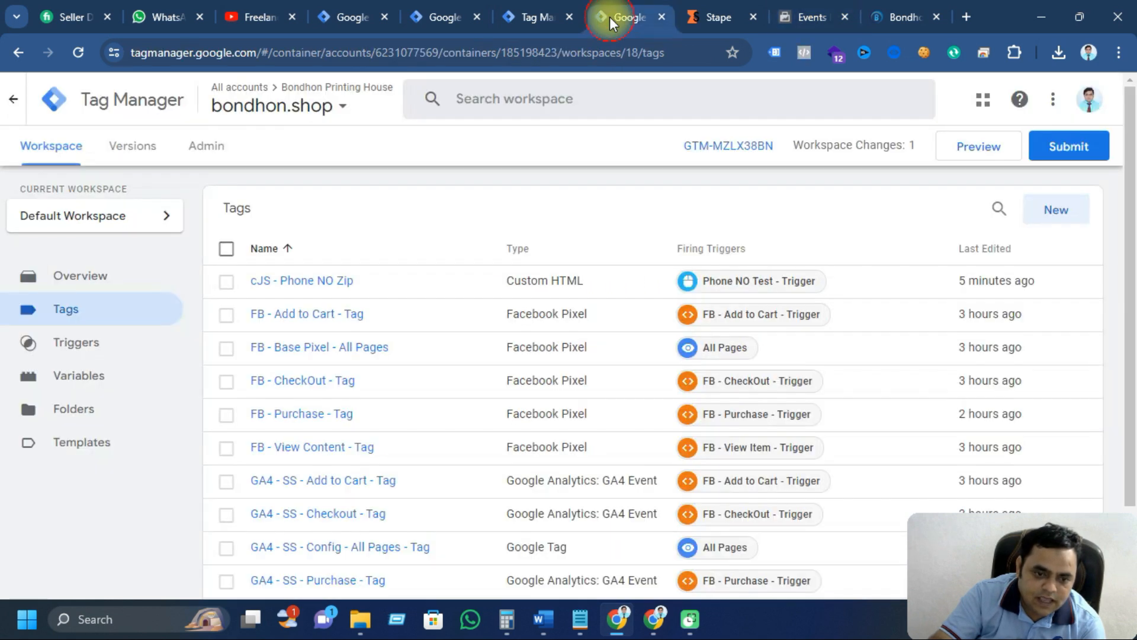
left_click(521, 8)
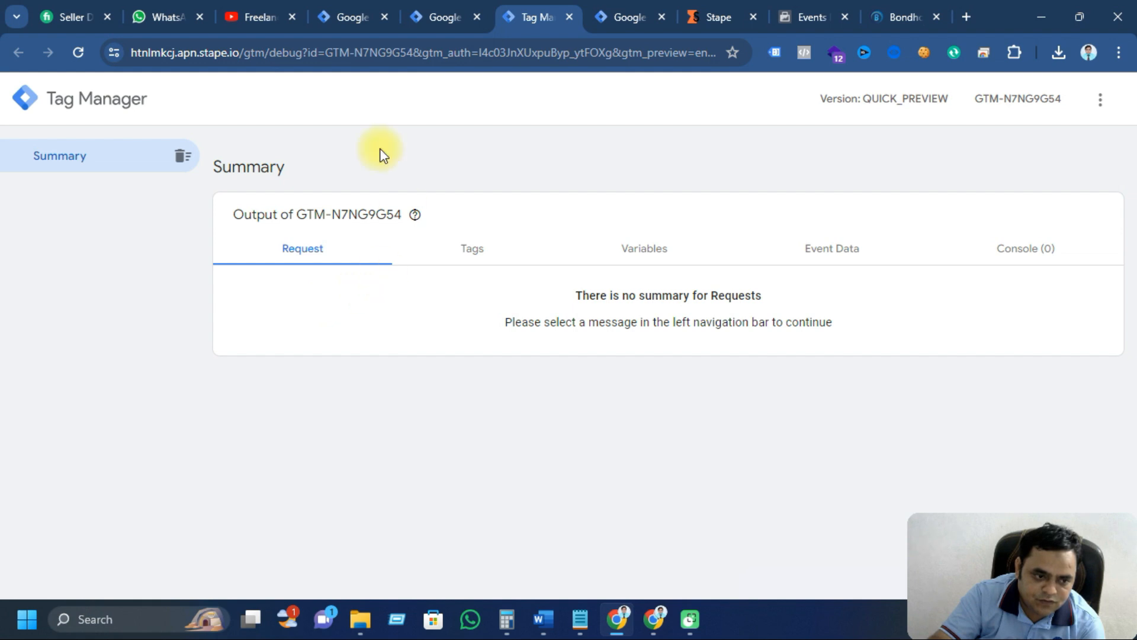
left_click(616, 7)
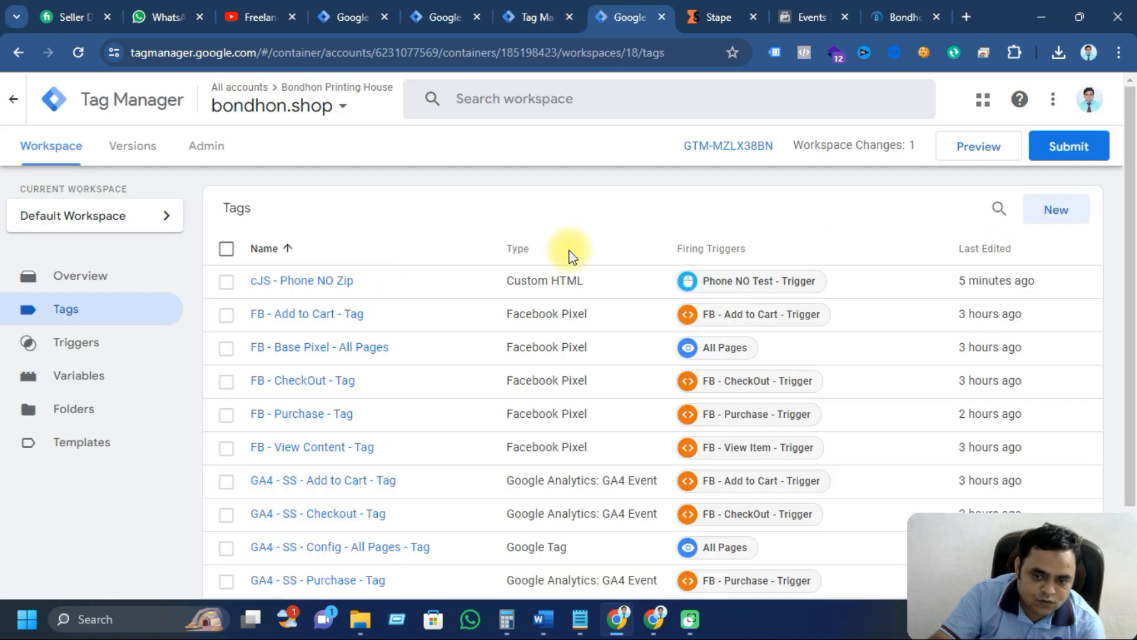
left_click(979, 151)
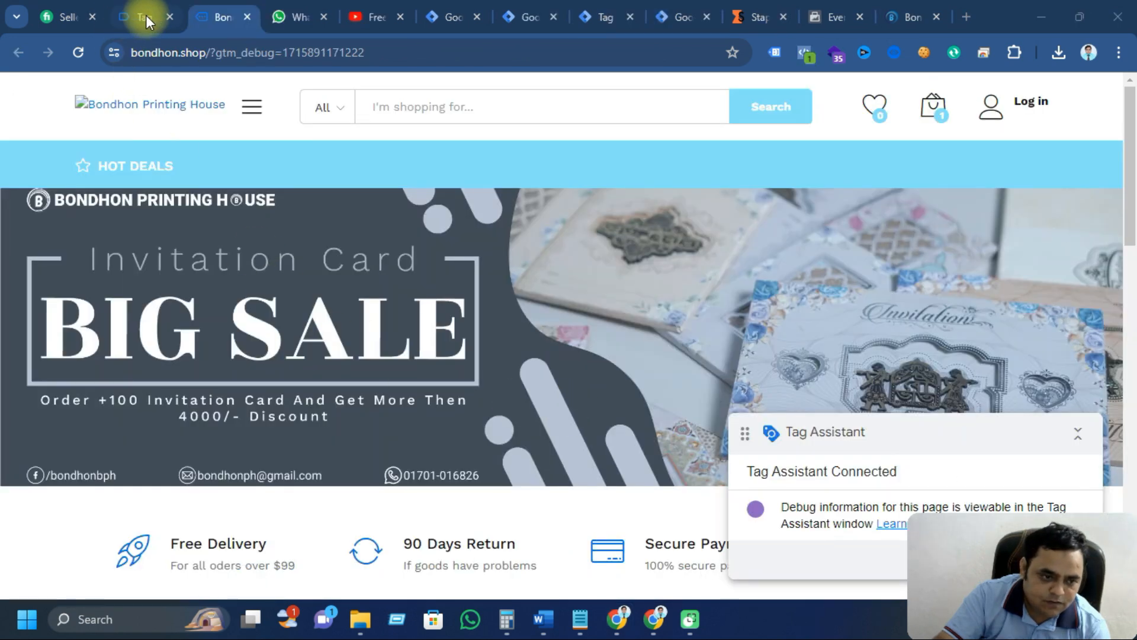
left_click(135, 10)
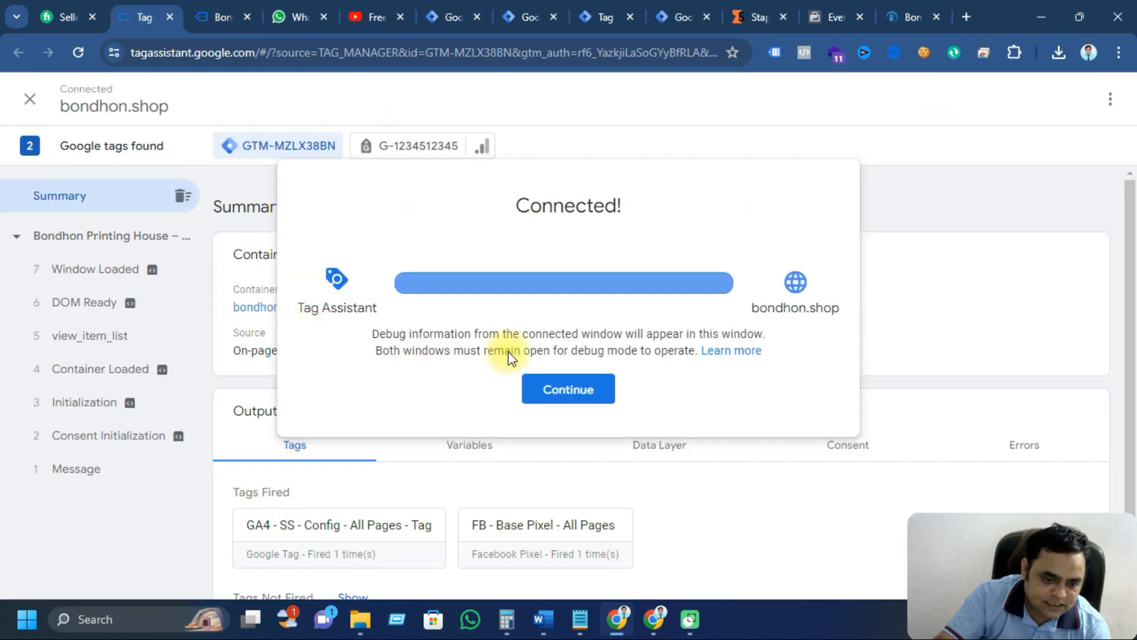
left_click(542, 386)
scroll(326, 486, "down", 1)
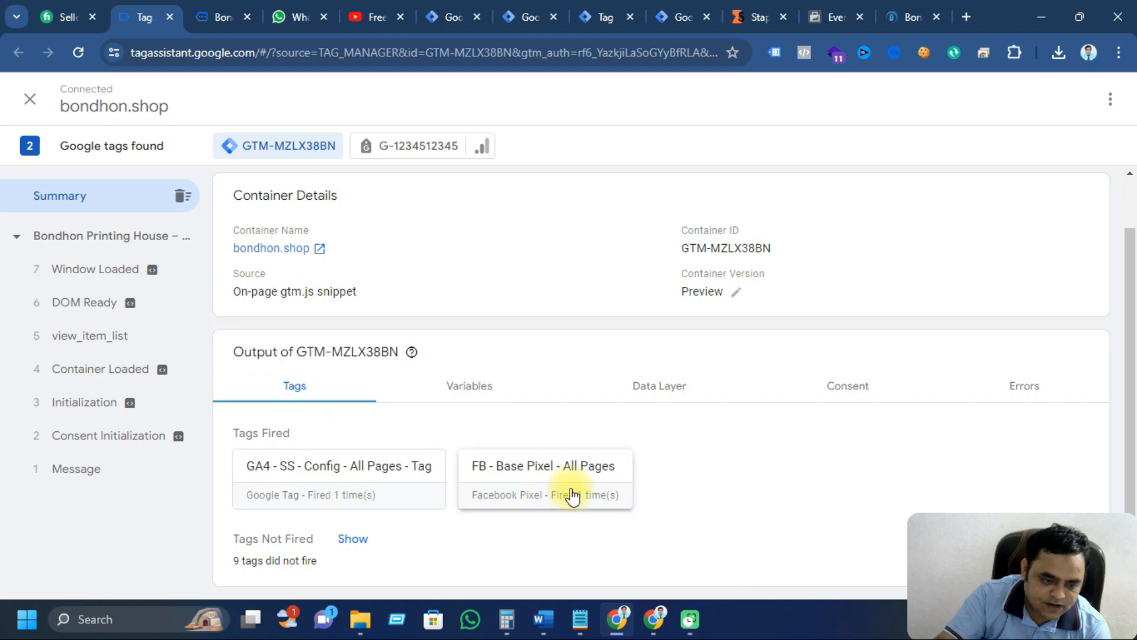
Step: Check the PageView event in Facebook's test events and the page_view request in the server container preview
left_click(838, 17)
scroll(533, 432, "down", 1)
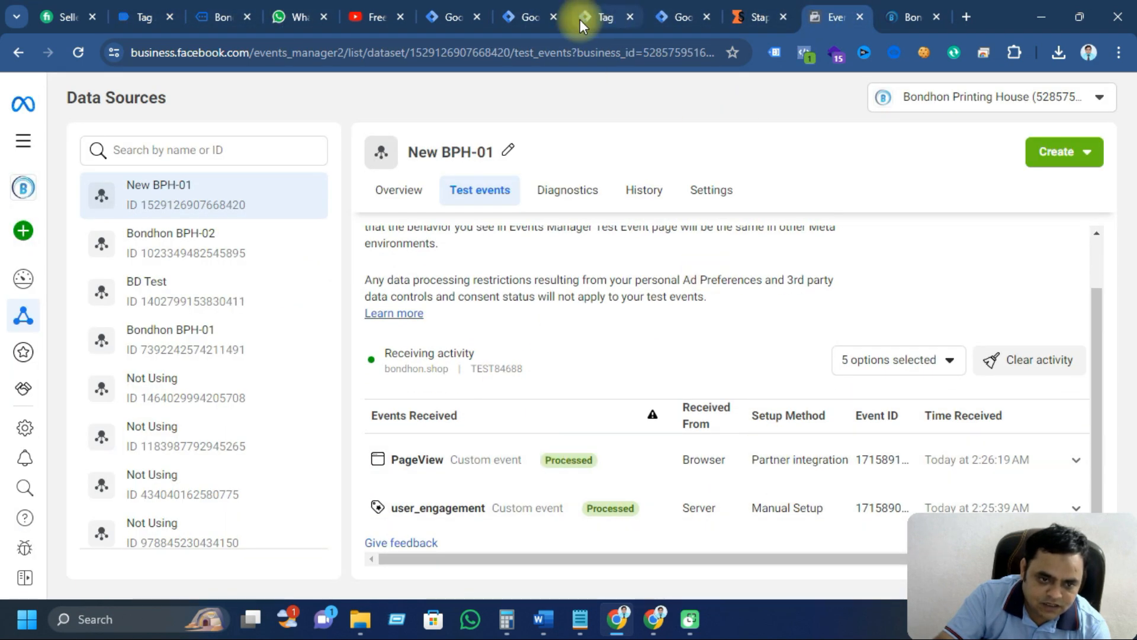
left_click(595, 16)
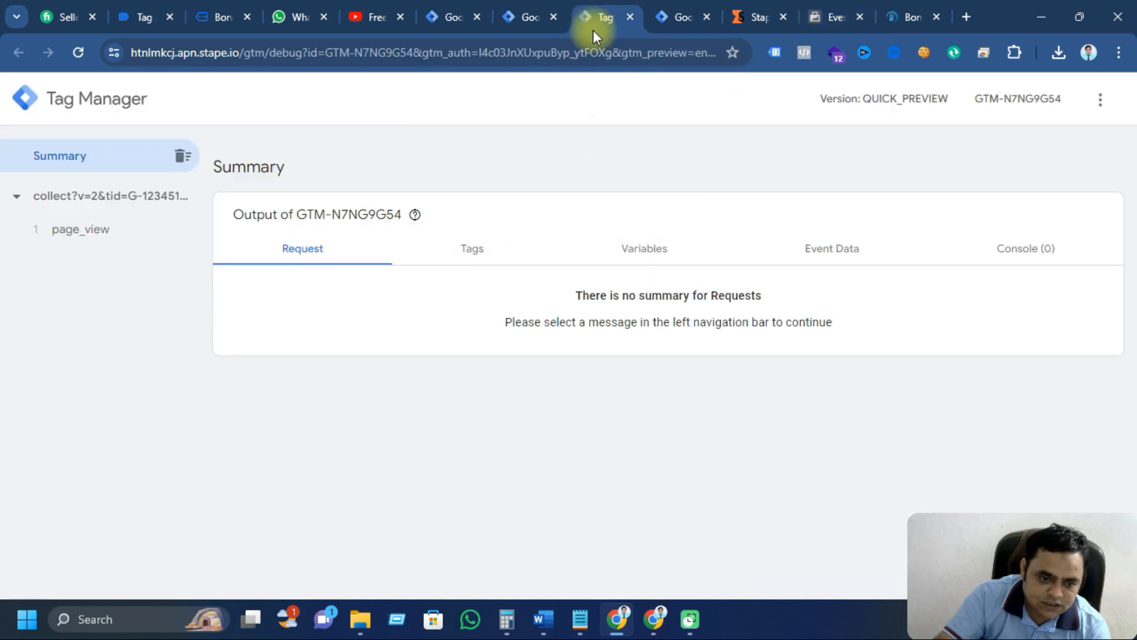
left_click(87, 237)
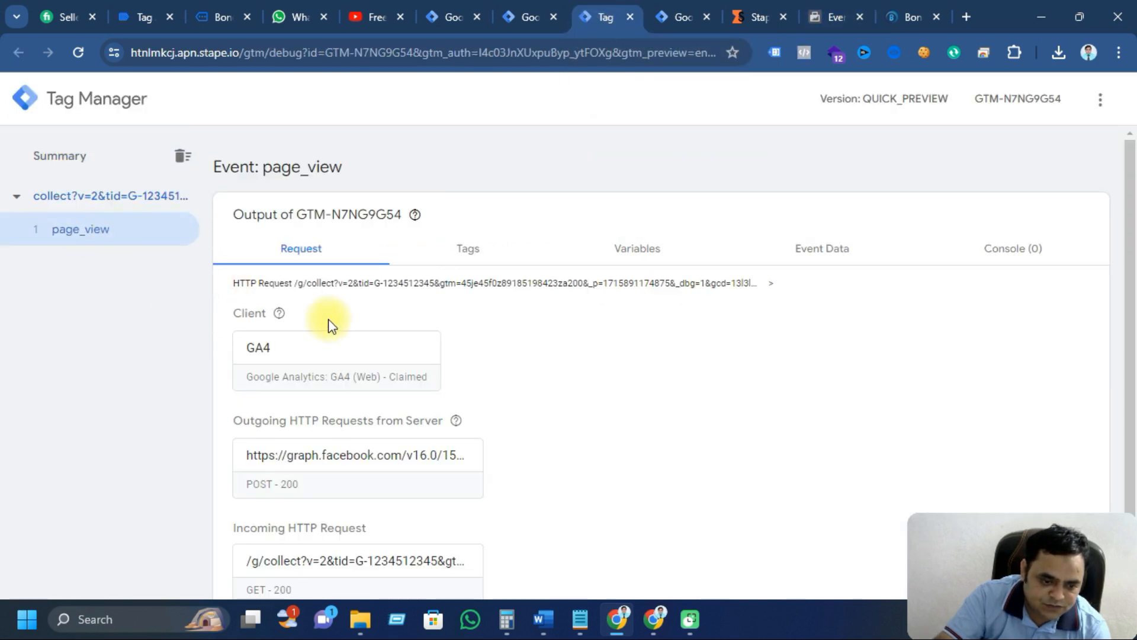
scroll(355, 488, "down", 1)
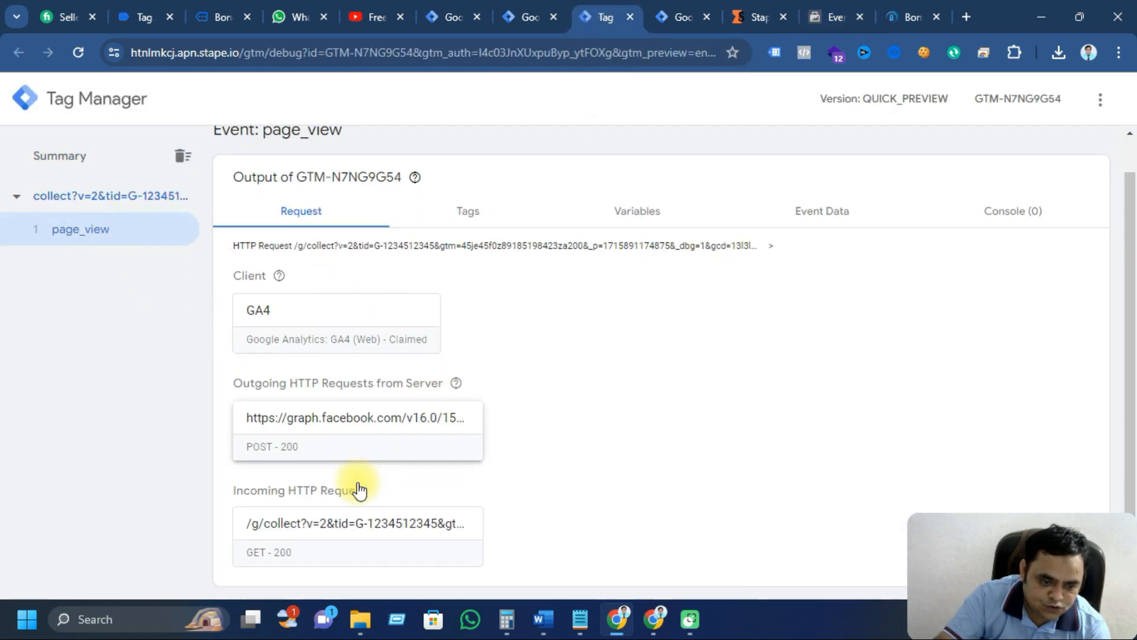
Step: Open the Traditional Invitation Card BPH-342 product from the shop's home page and select the 100 pack size
left_click(682, 13)
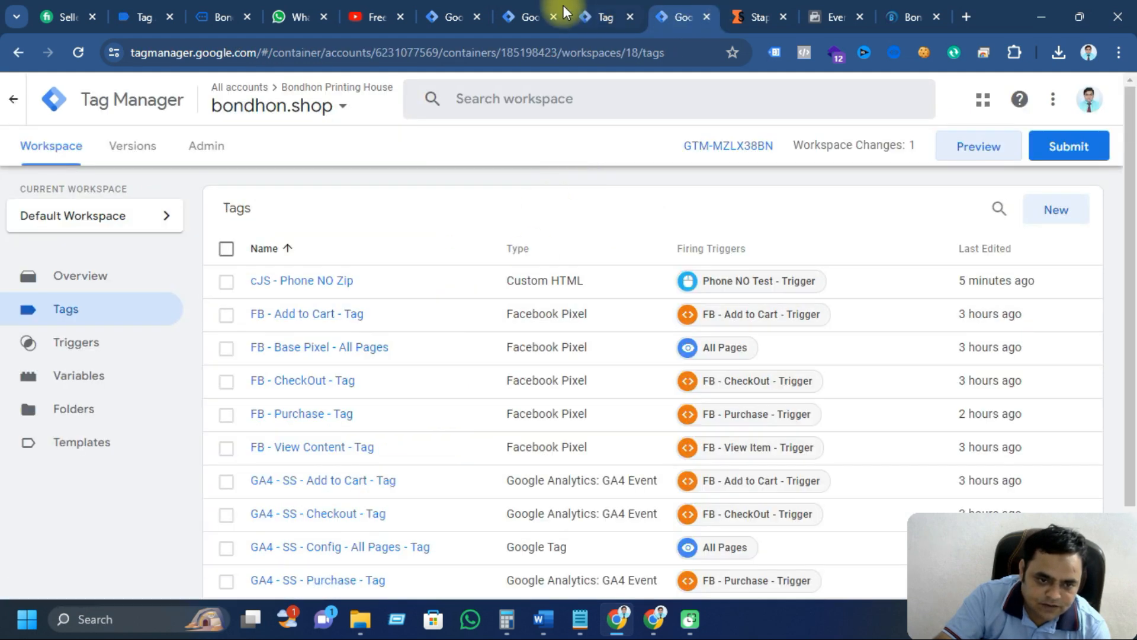
left_click(222, 16)
scroll(469, 318, "down", 7)
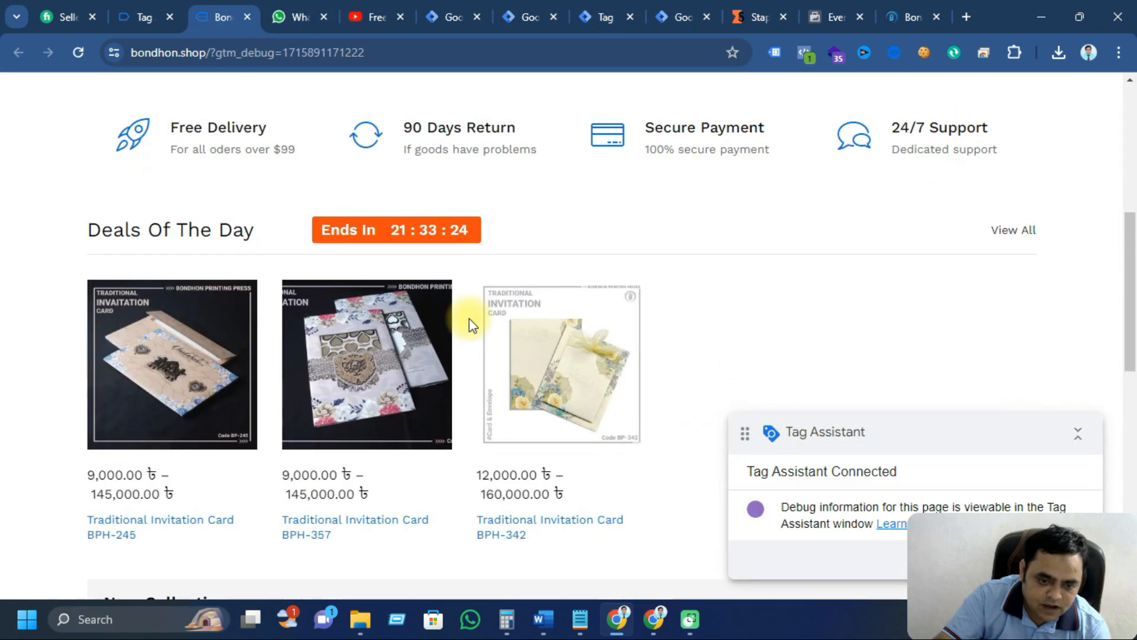
left_click(541, 361)
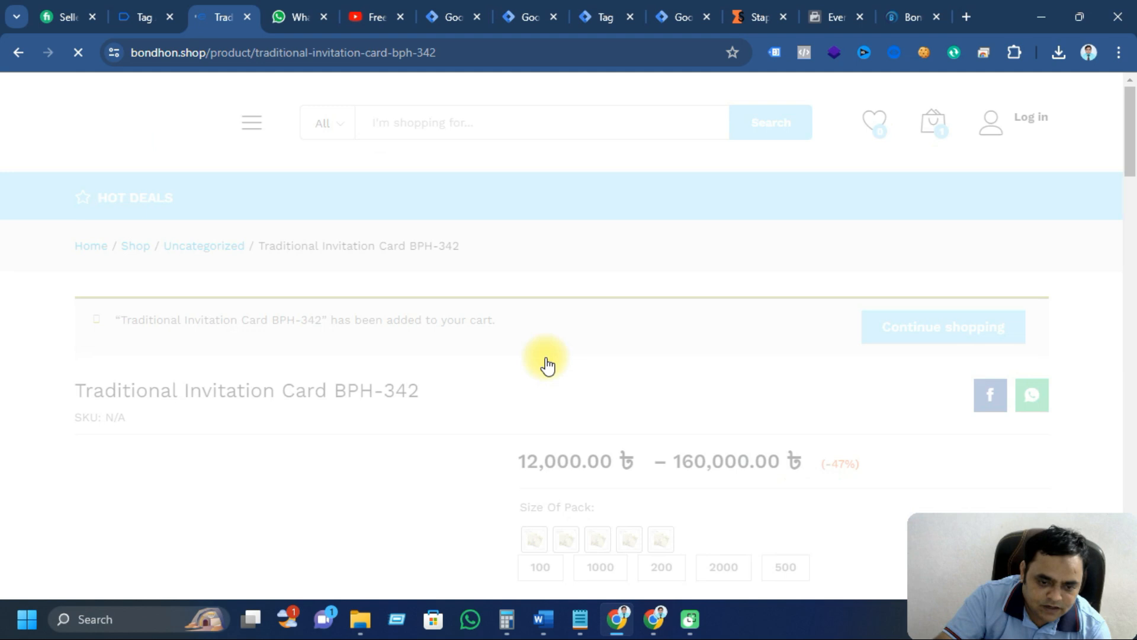
scroll(589, 424, "down", 3)
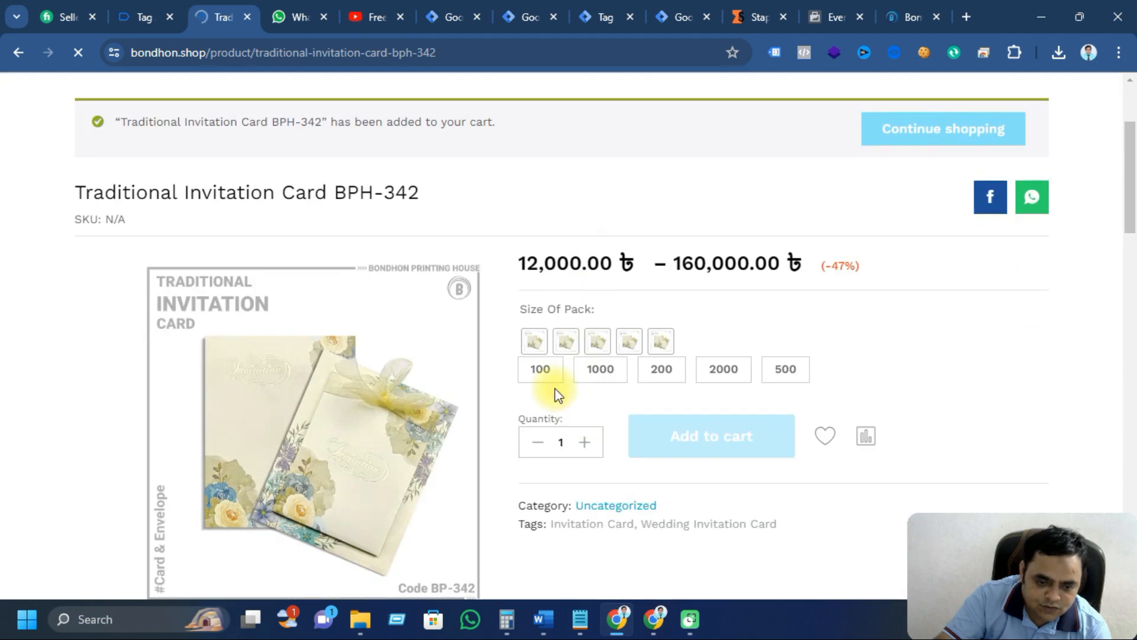
left_click(532, 344)
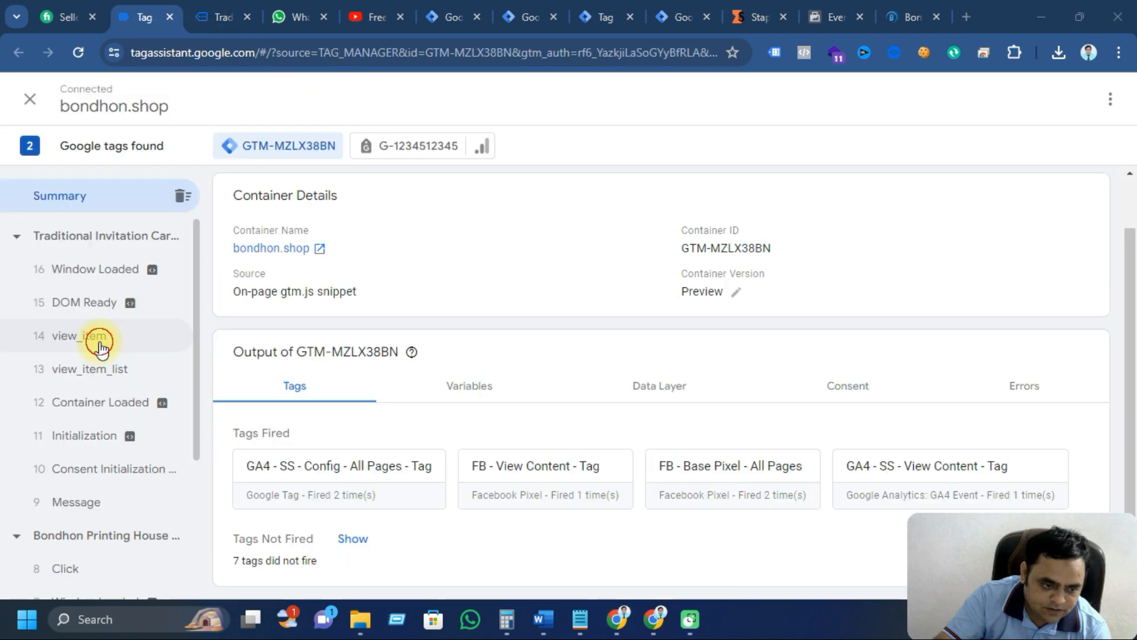
Step: Check the tags fired on view_item in Tag Assistant and the View content event in Facebook's test events
left_click(94, 335)
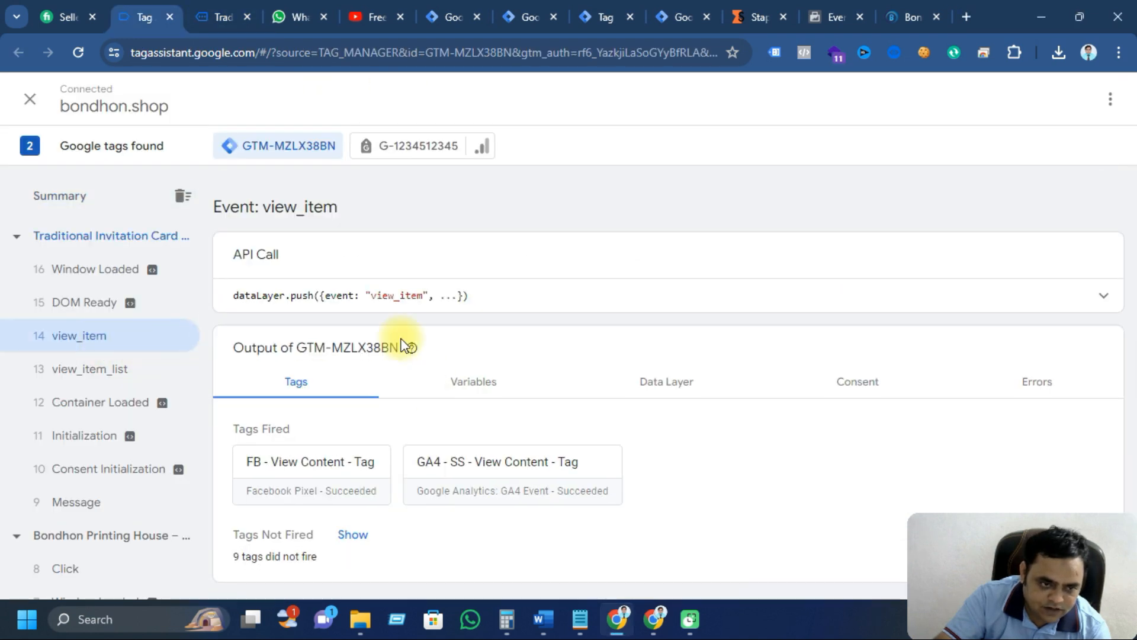
left_click(224, 16)
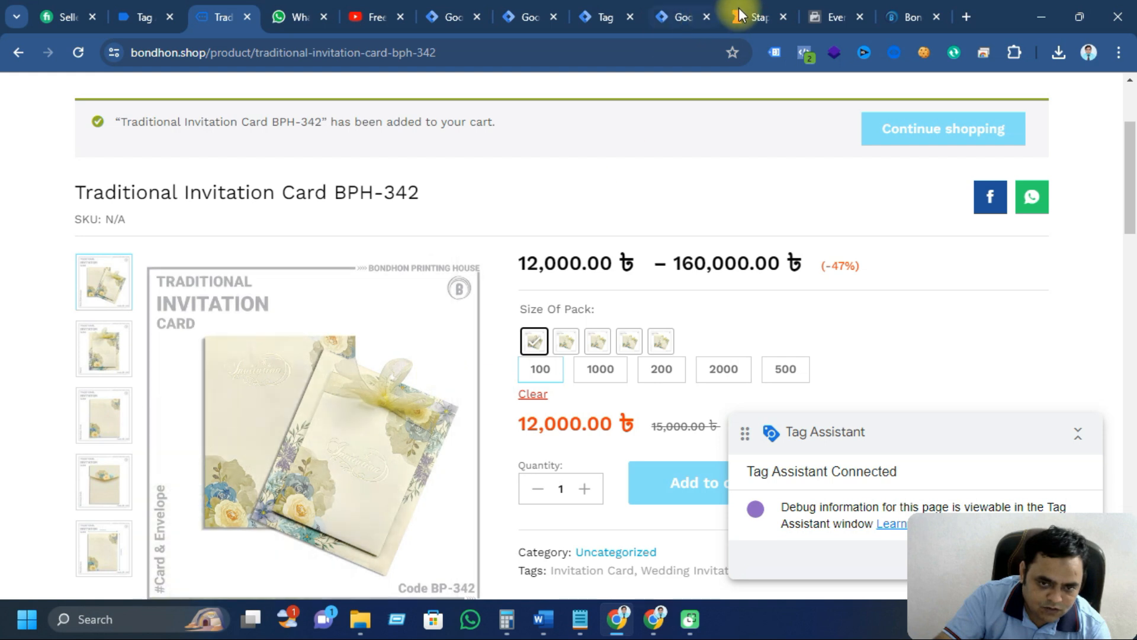
left_click(830, 17)
scroll(508, 373, "down", 3)
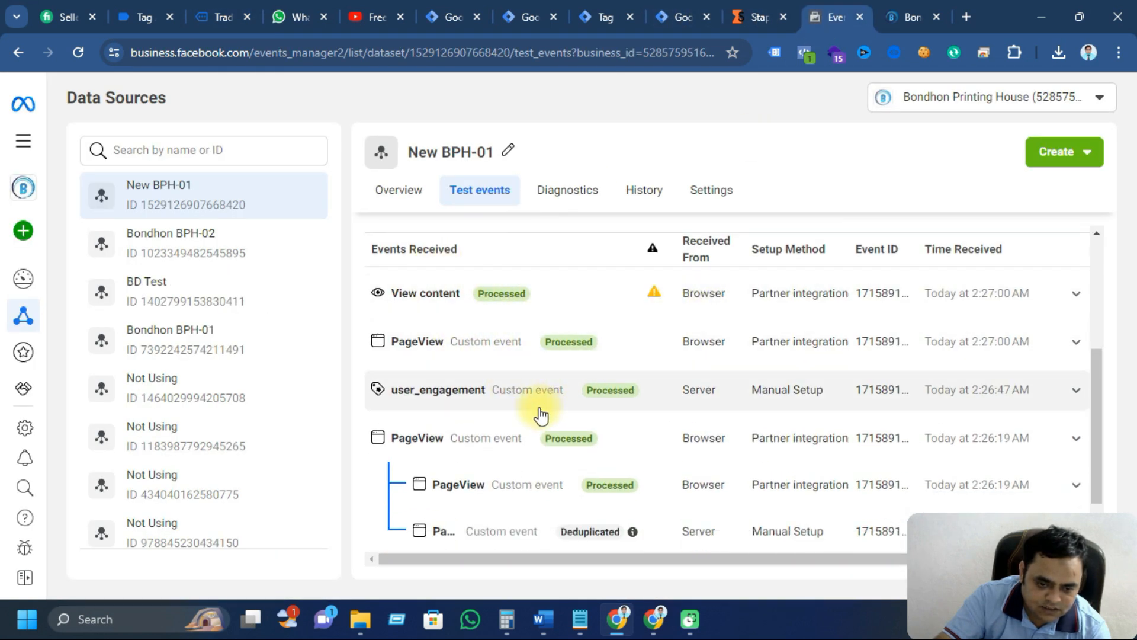
scroll(541, 414, "up", 5)
Step: Examine the view_item event's outgoing and incoming requests in the server container preview, and return to the web container's tags
left_click(599, 17)
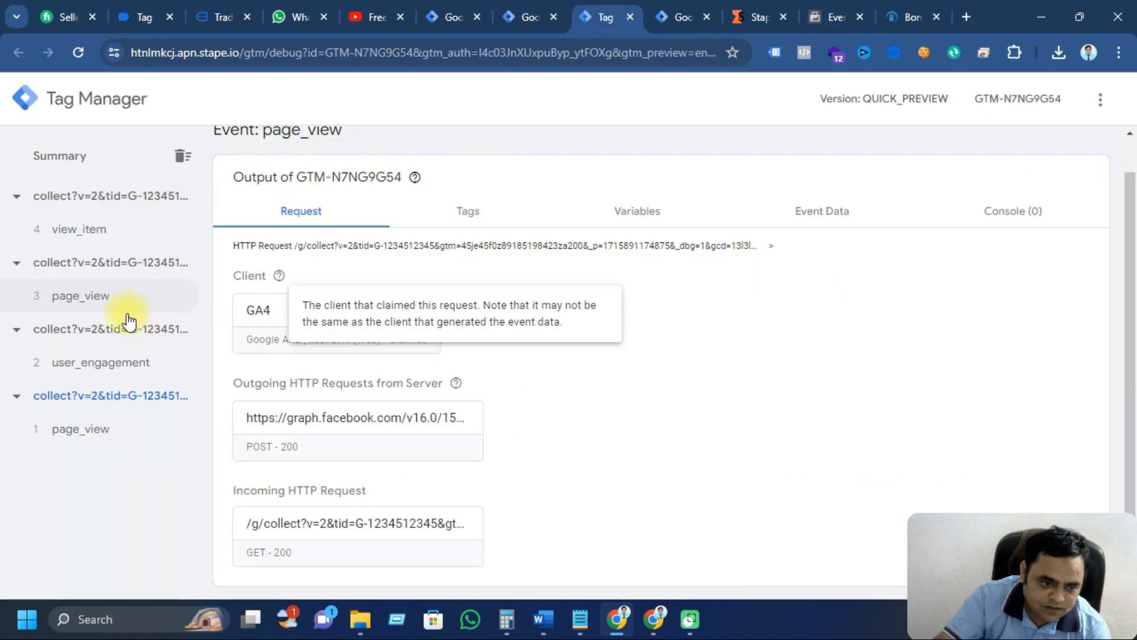
left_click(86, 237)
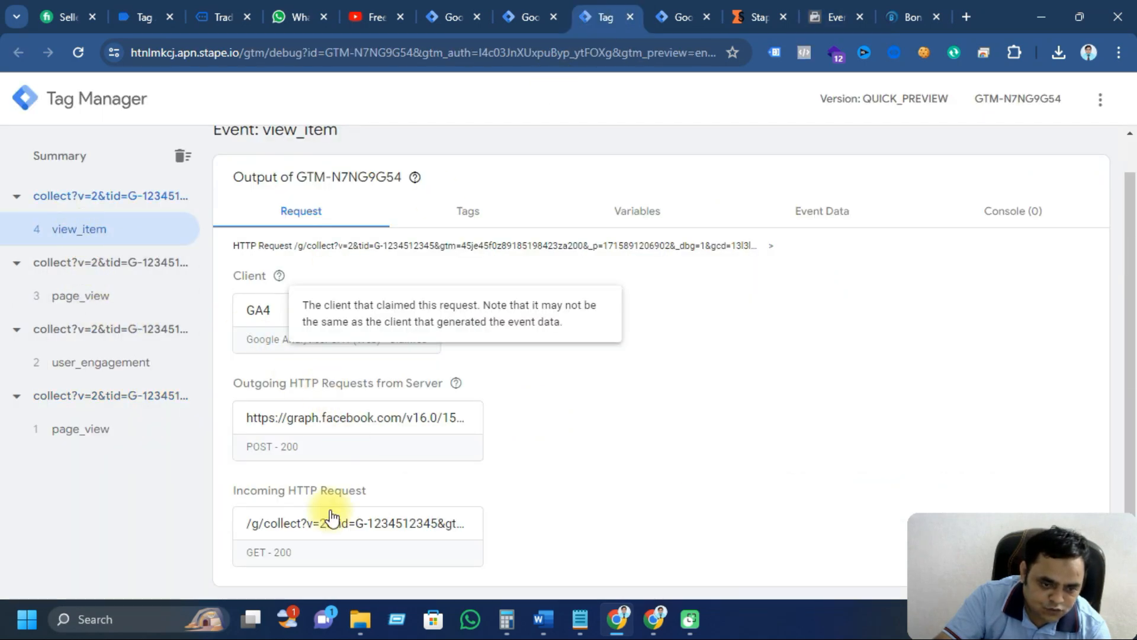
left_click(677, 14)
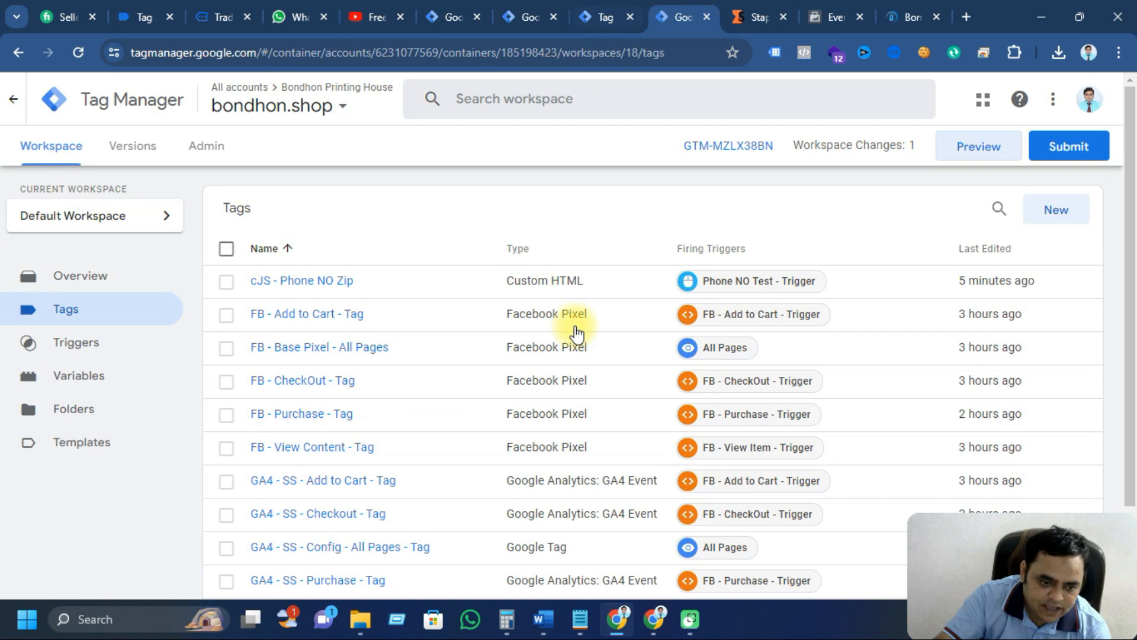
Step: Add the 100-pack Traditional Invitation Card BPH-342 to the cart on the shop's product page
left_click(250, 9)
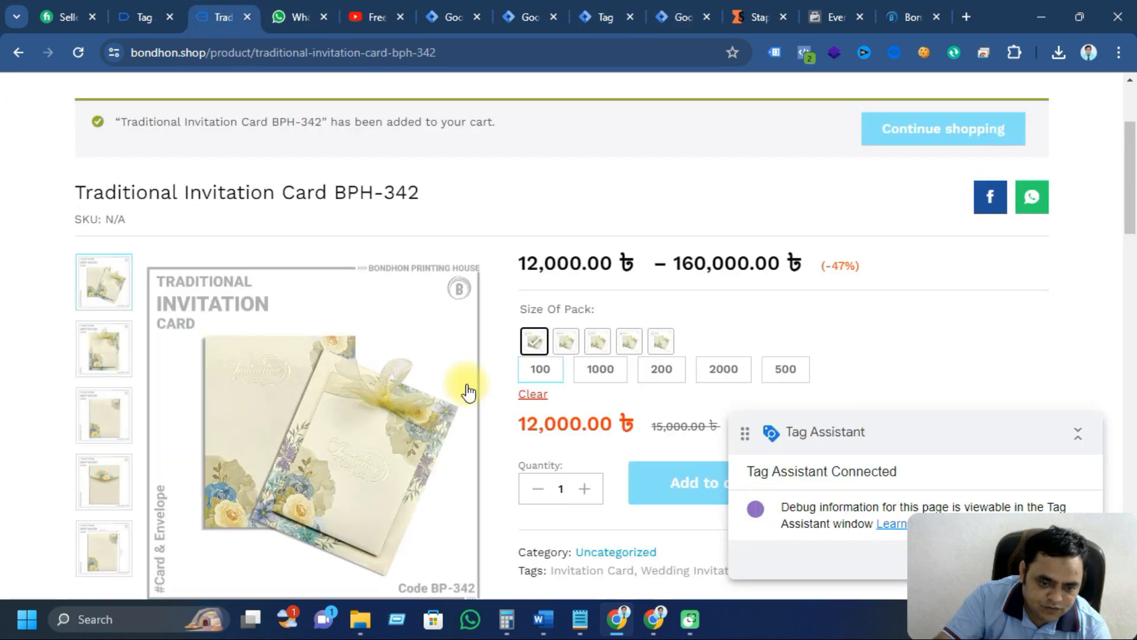
scroll(464, 387, "down", 4)
left_click(668, 227)
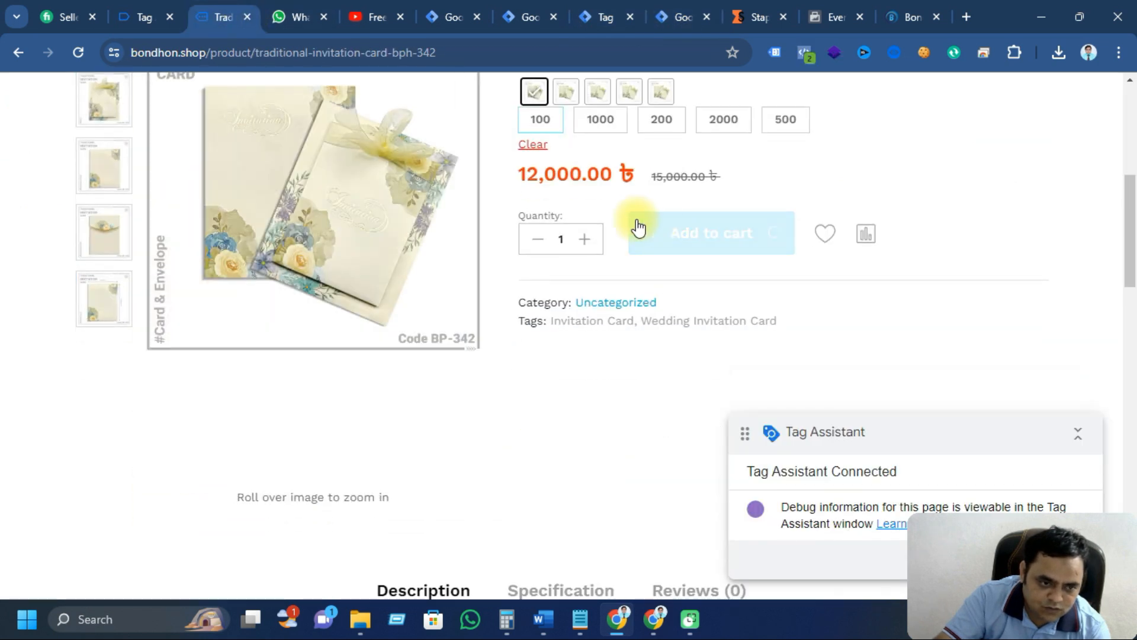
Step: Check the tags fired on add_to_cart in Tag Assistant and the Add to cart event in Facebook's test events
left_click(156, 13)
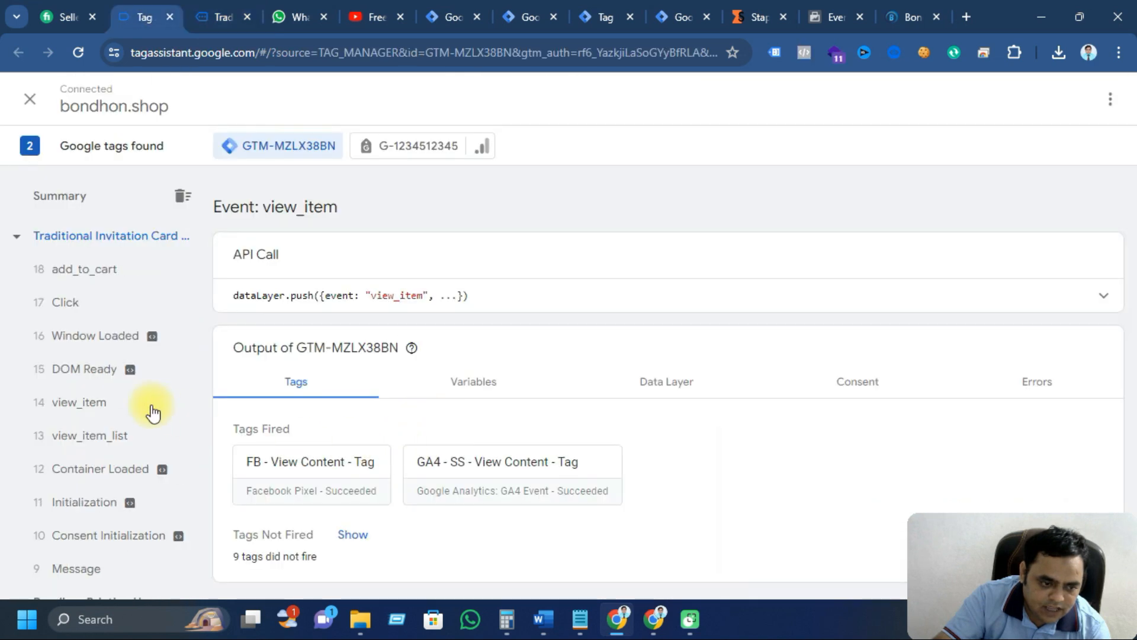
left_click(71, 264)
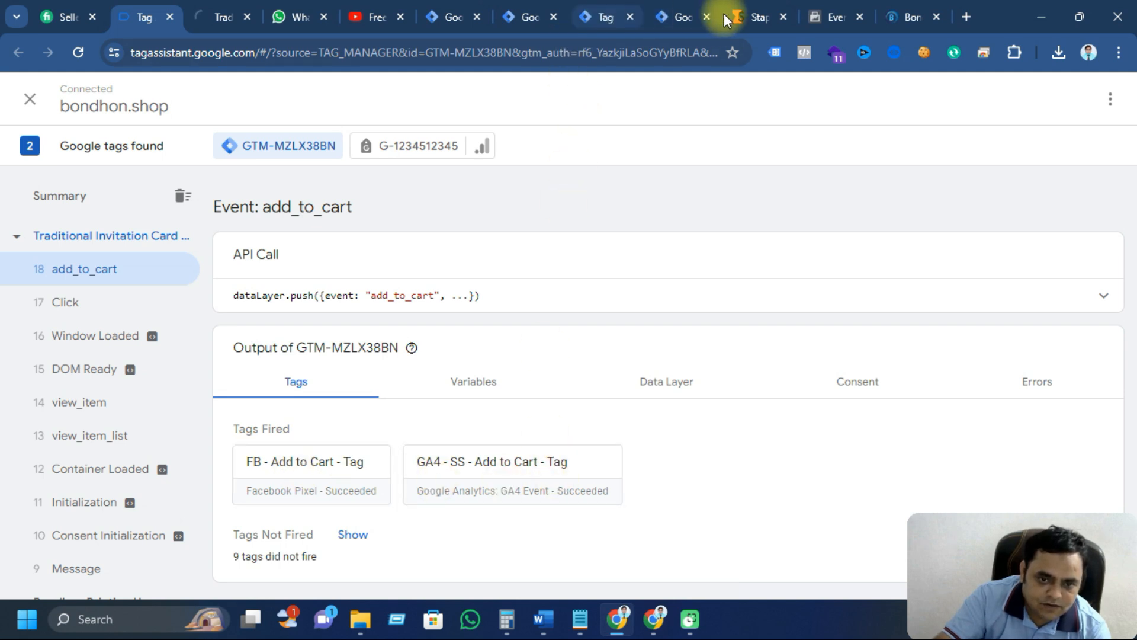
left_click(823, 17)
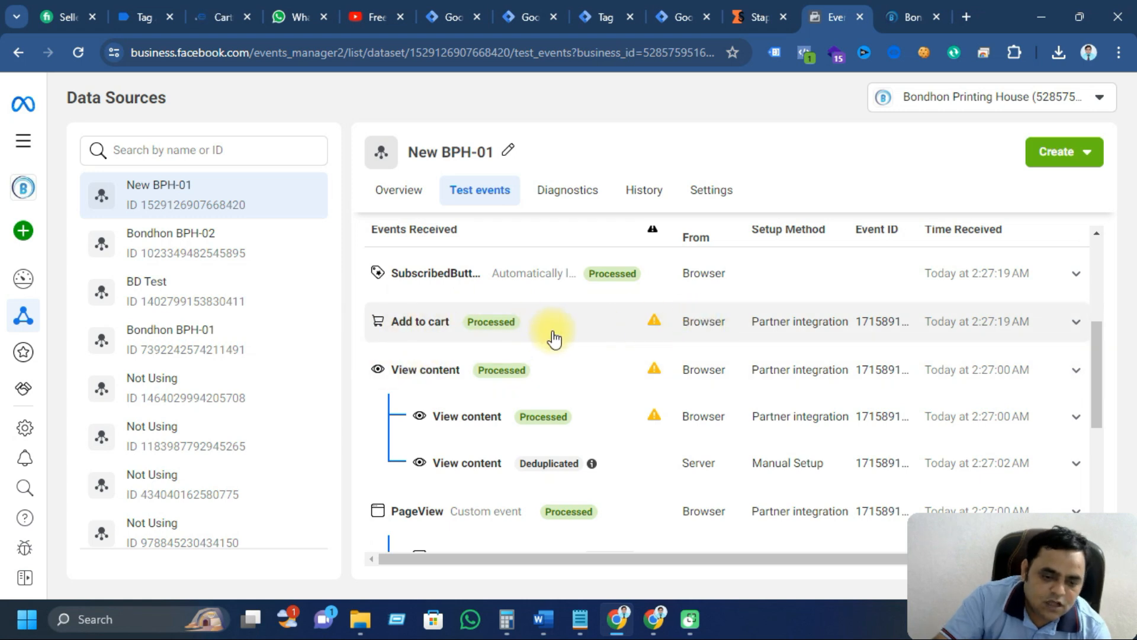
left_click(677, 18)
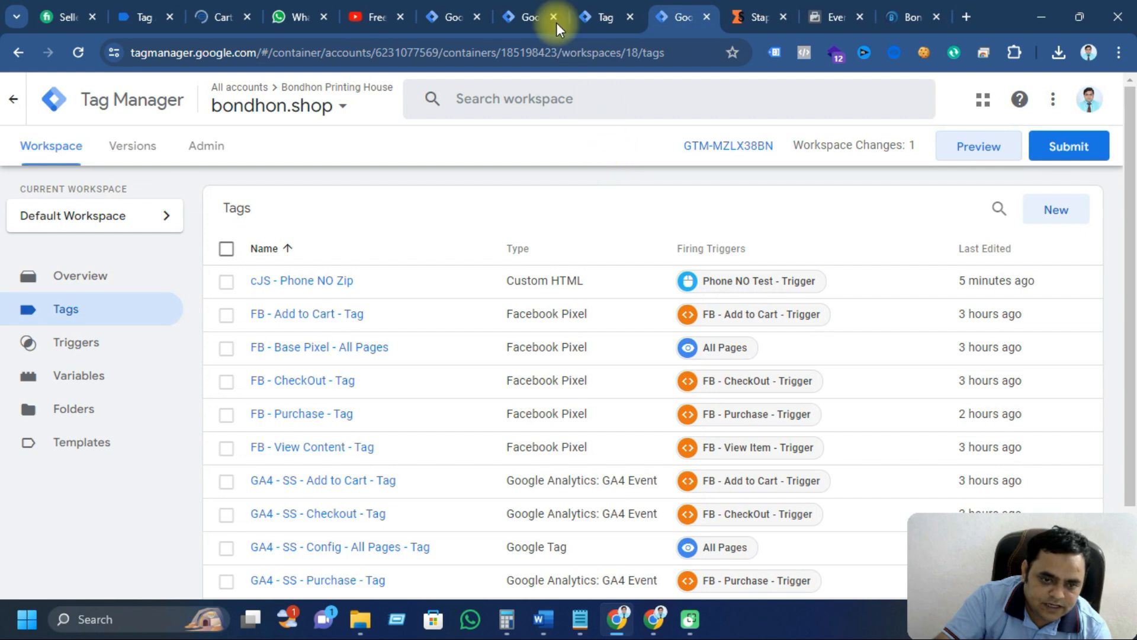
Step: Return to the shop's cart page and proceed to checkout with the invitation cards
left_click(223, 17)
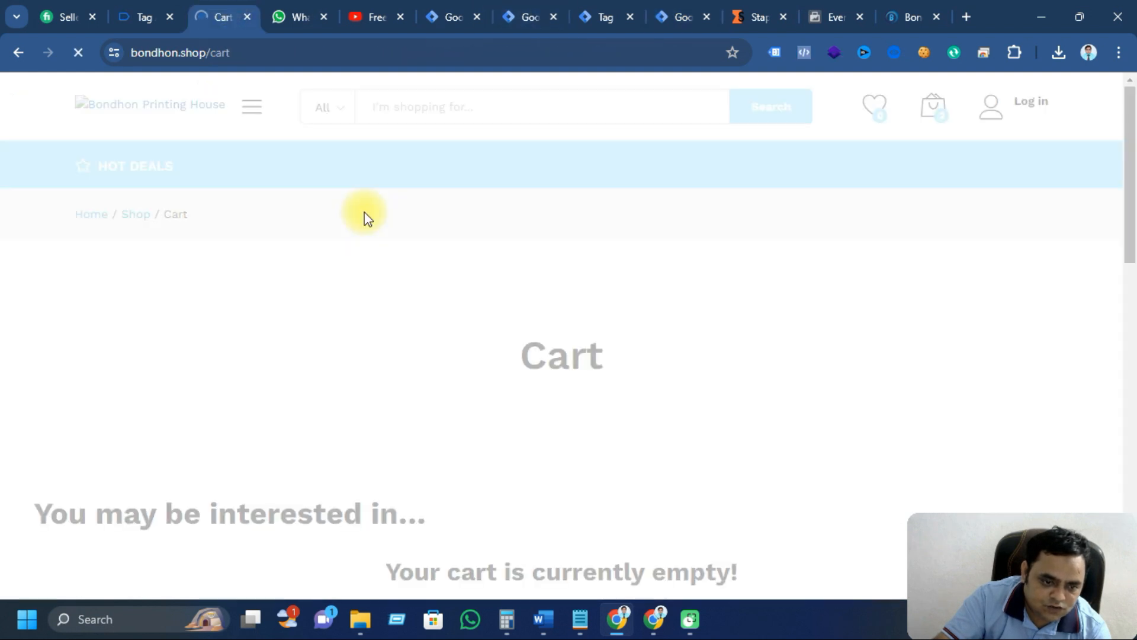
left_click(141, 10)
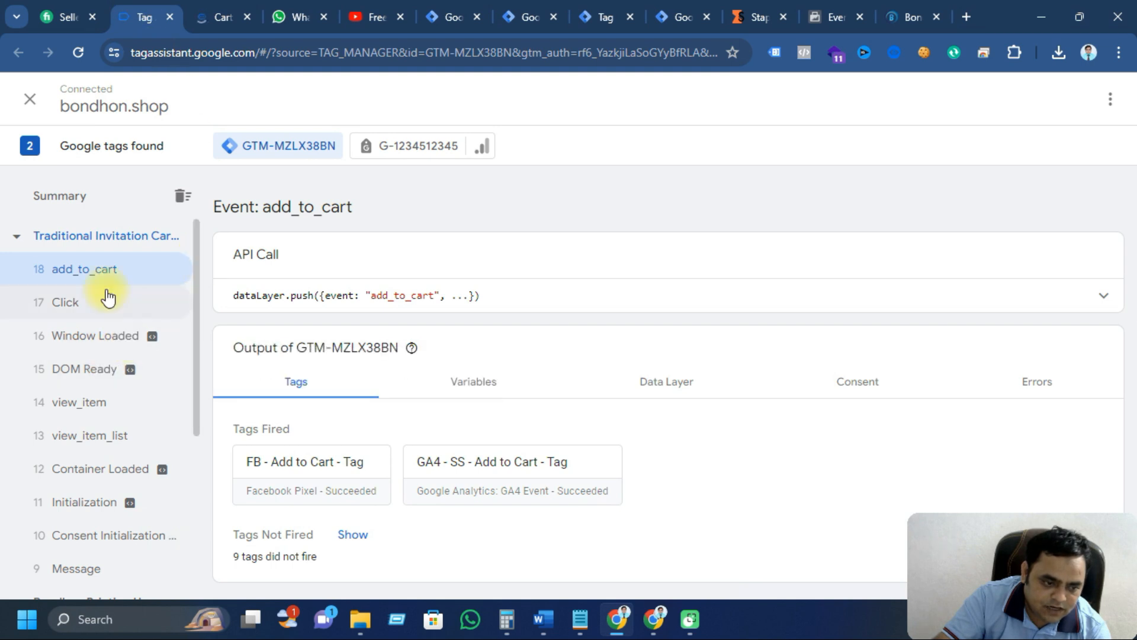
left_click(219, 19)
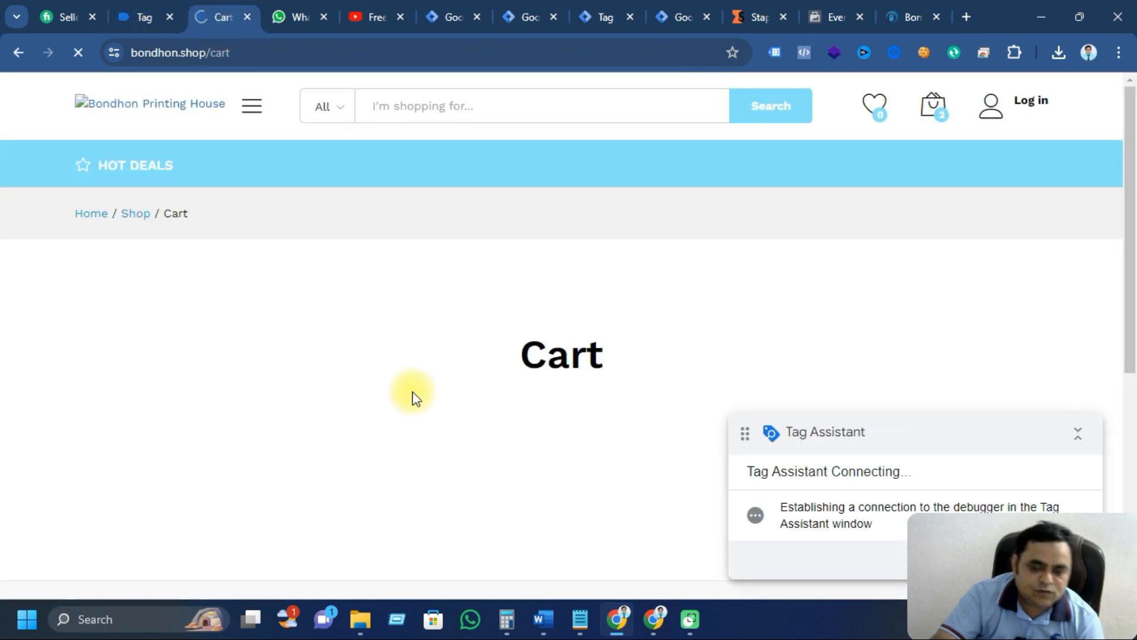
scroll(439, 383, "down", 1)
scroll(521, 414, "down", 7)
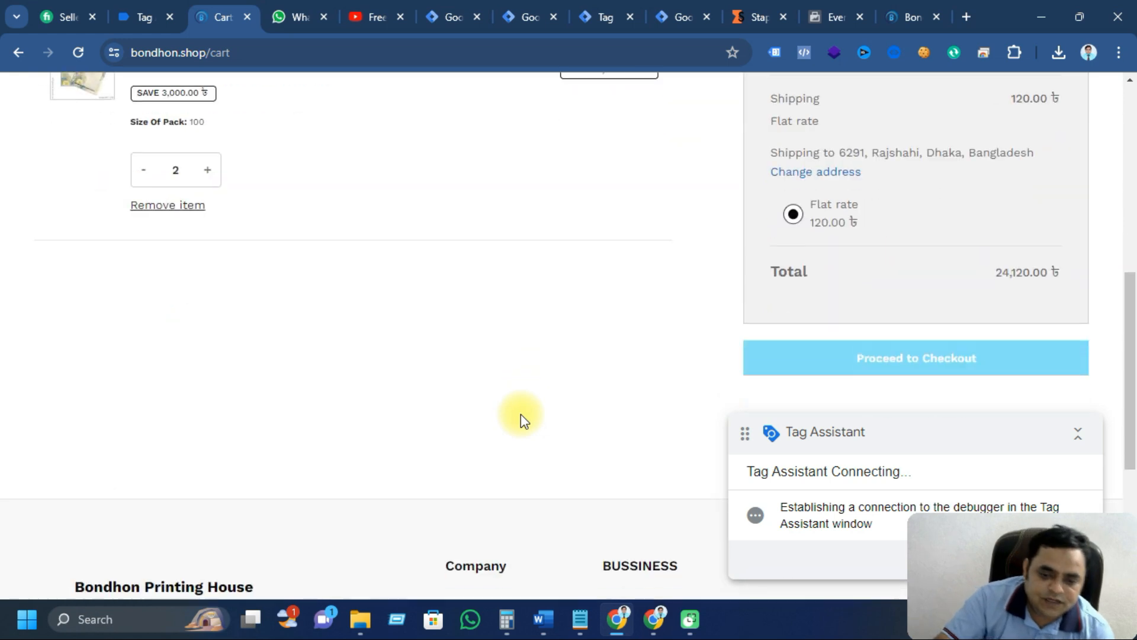
left_click(879, 363)
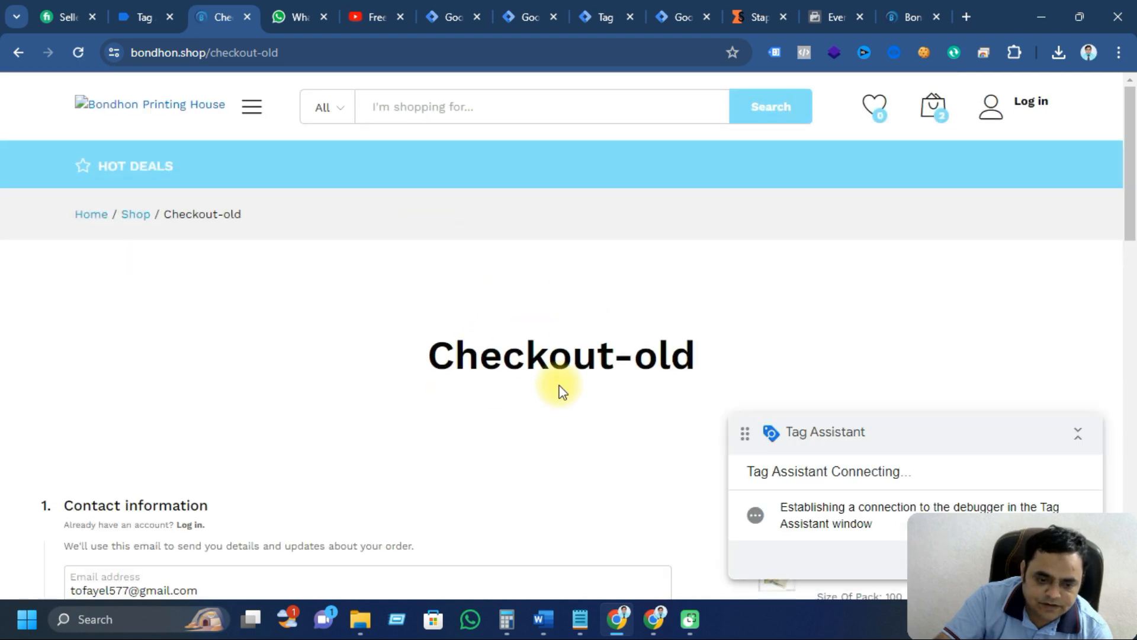
Step: Re-enter the customer's e-mail in the checkout contact information and review the shipping and payment options
scroll(561, 391, "down", 5)
scroll(559, 386, "up", 3)
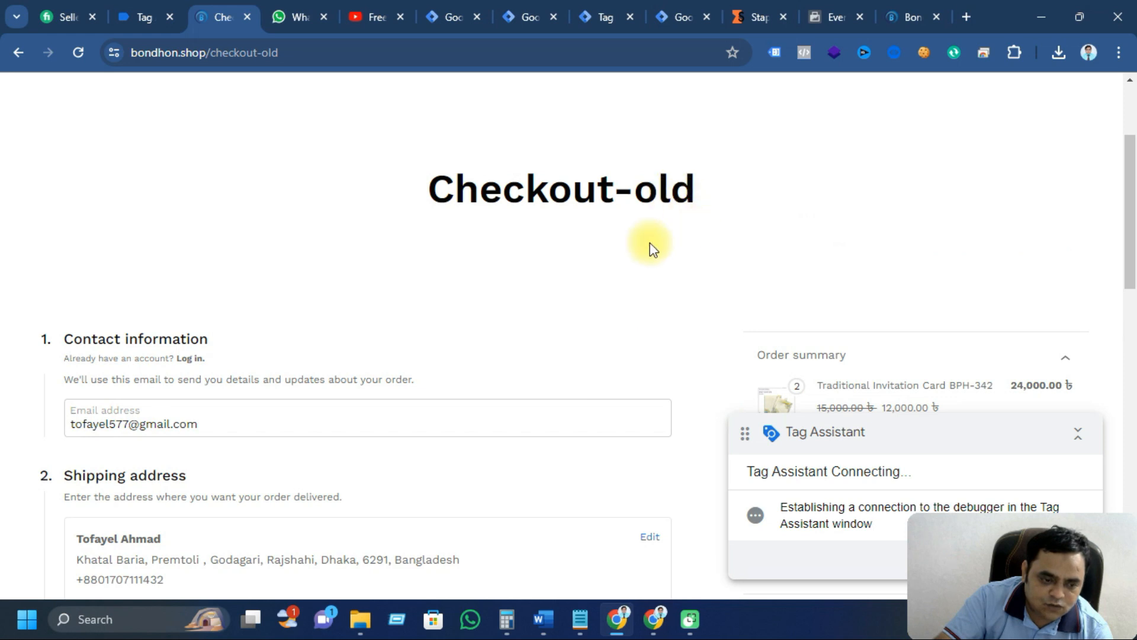
scroll(415, 331, "down", 3)
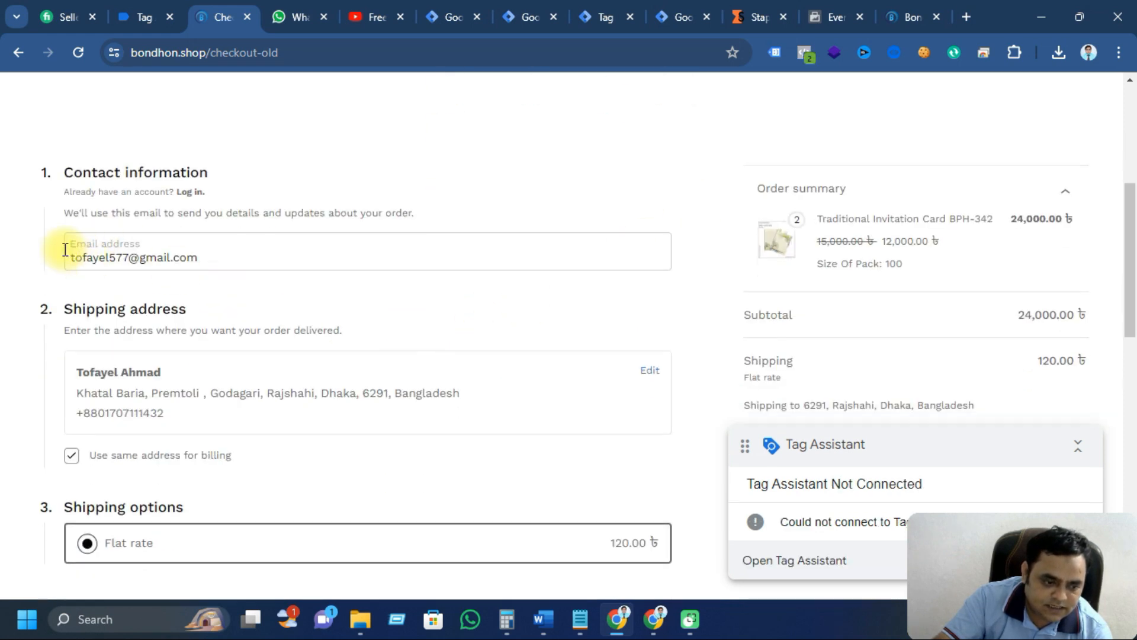
left_click_drag(71, 255, 264, 259)
key("ctrl+v")
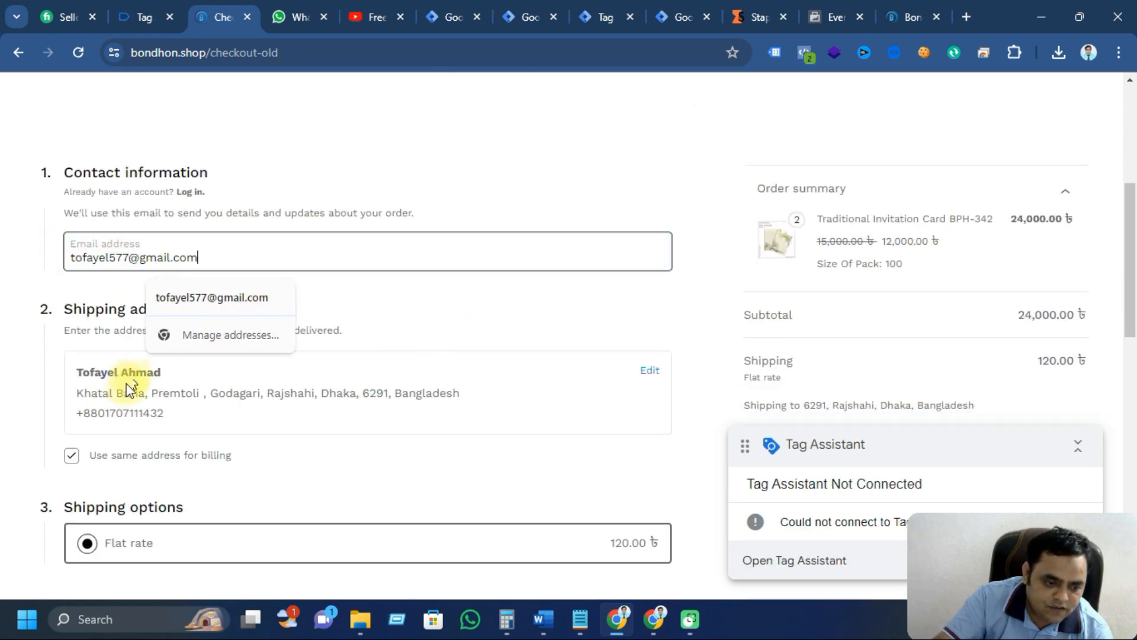
scroll(336, 492, "down", 3)
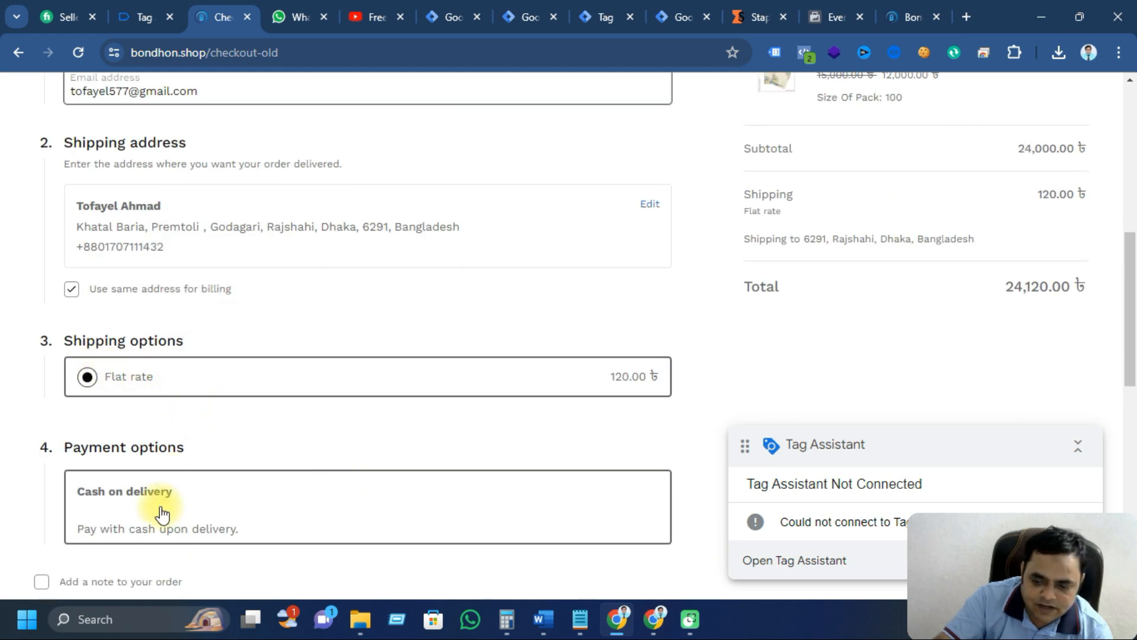
scroll(363, 498, "up", 8)
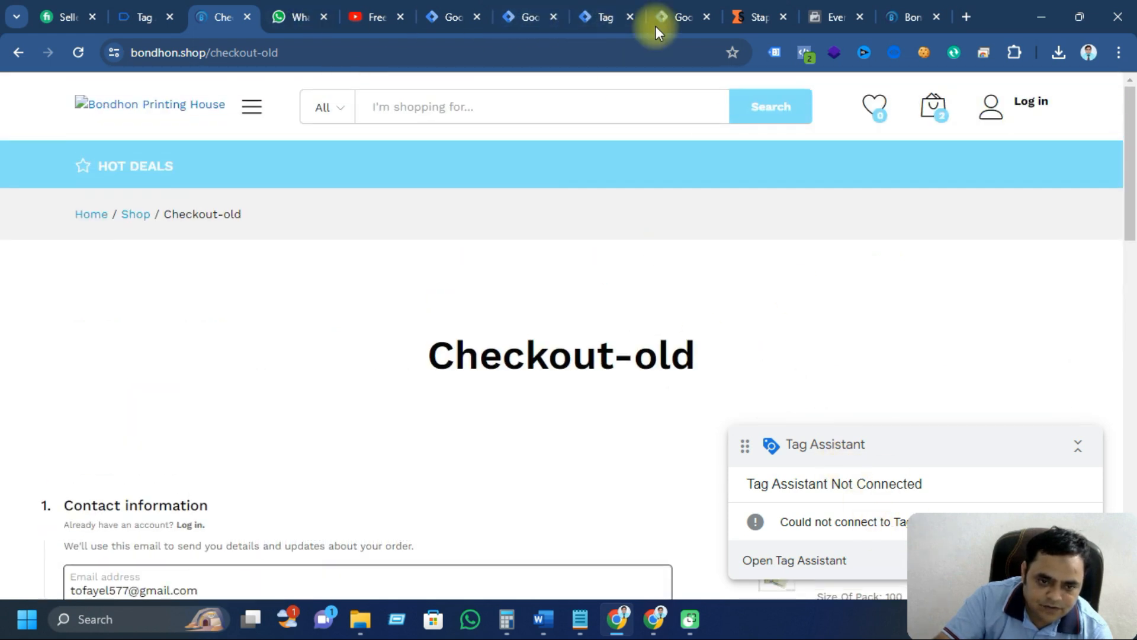
Step: Place the cash-on-delivery order with the flat rate shipping option
left_click(689, 10)
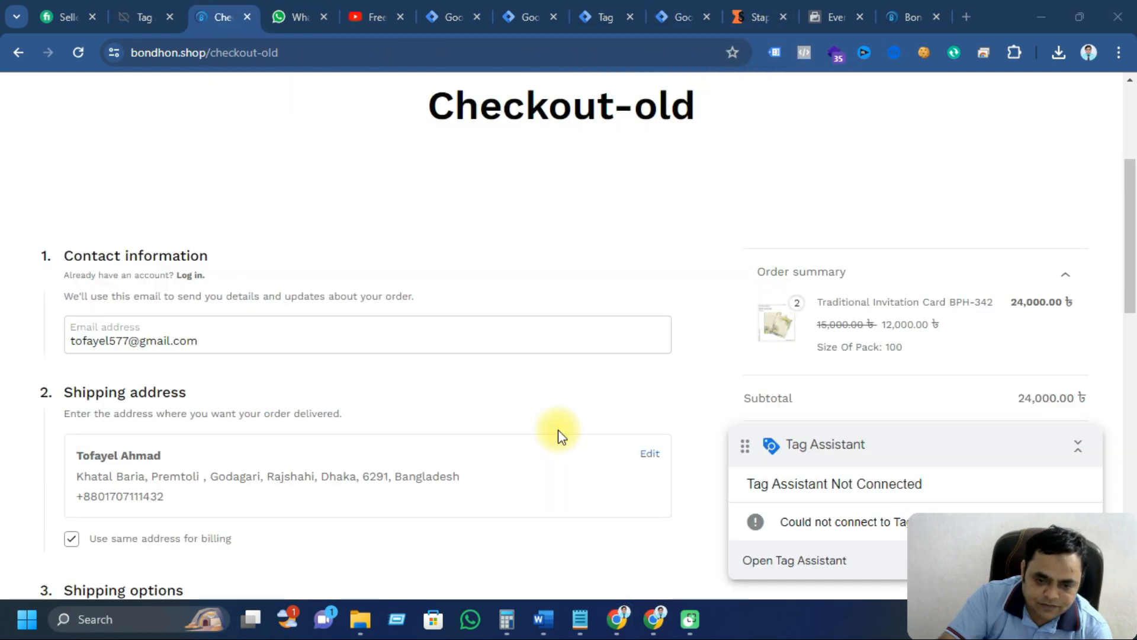
scroll(107, 299, "down", 3)
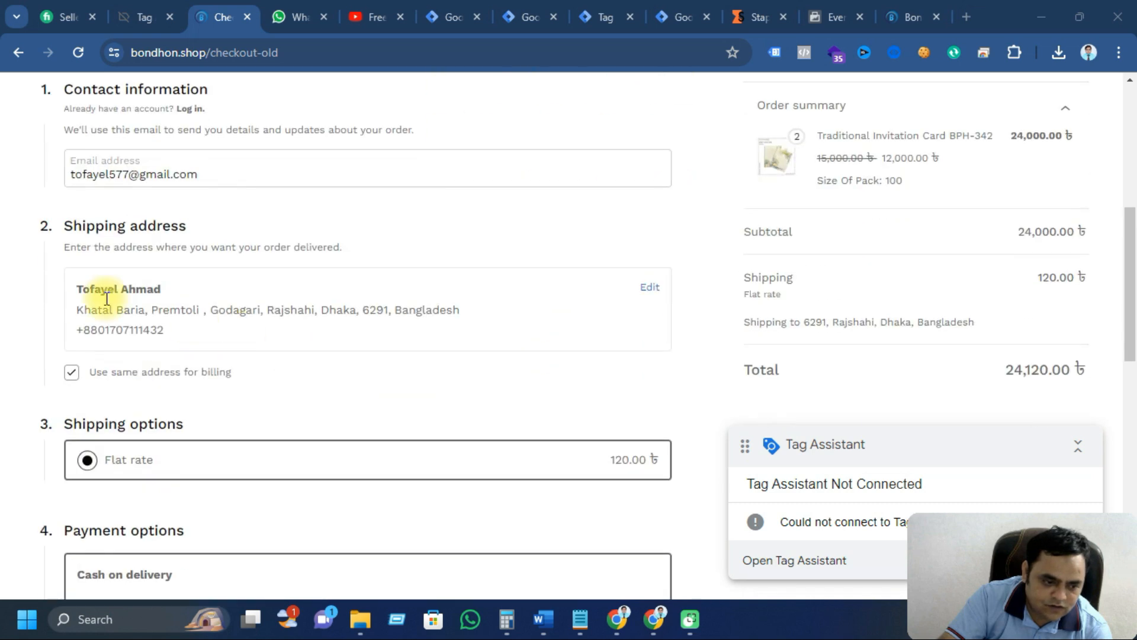
scroll(260, 341, "down", 7)
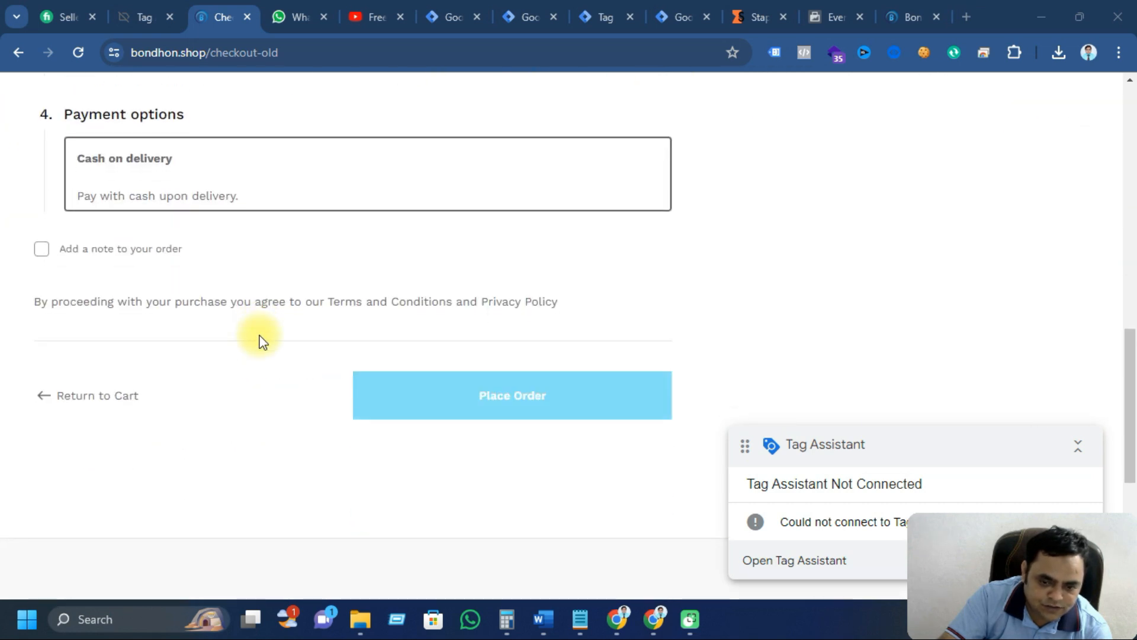
left_click(482, 392)
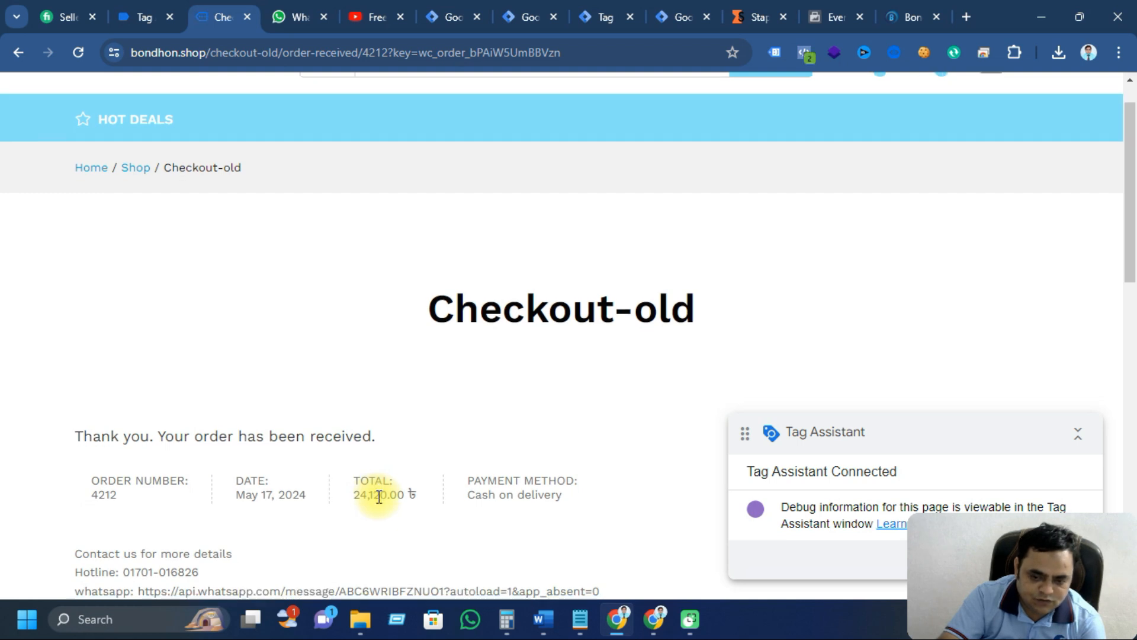
Step: Review the order confirmation and look for the purchase event in Facebook's test events
scroll(361, 468, "down", 3)
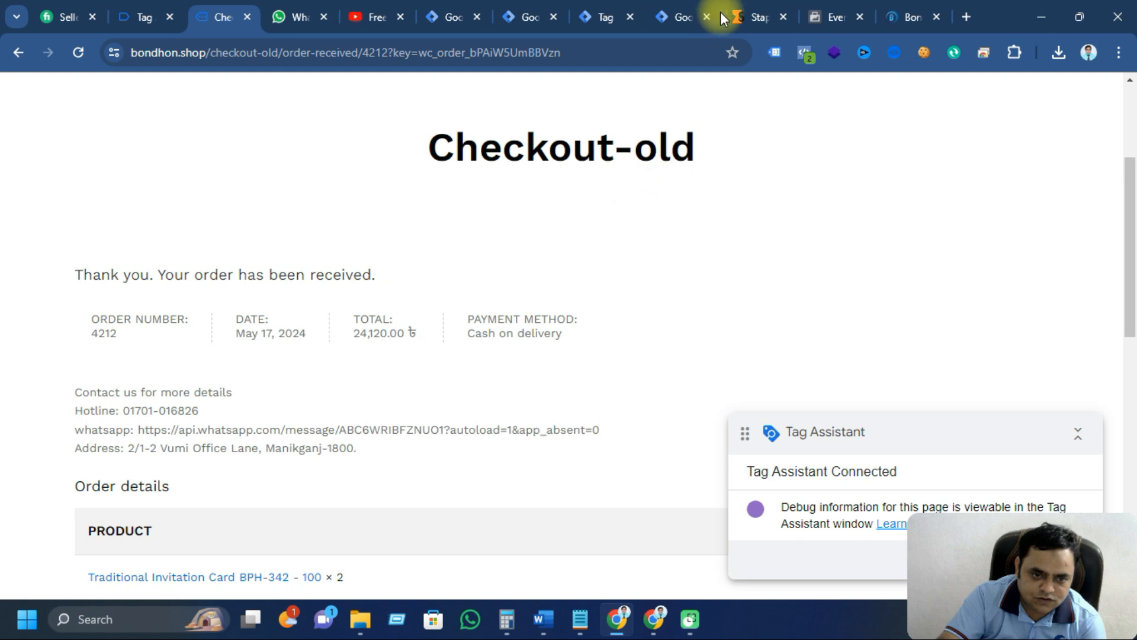
left_click(829, 17)
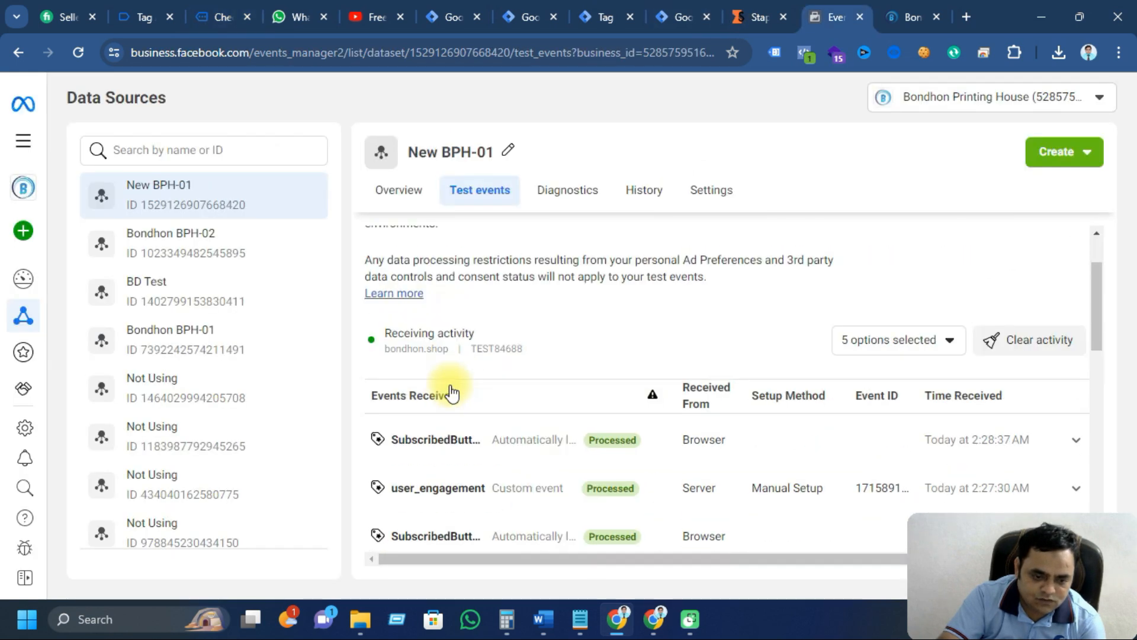
scroll(450, 391, "down", 4)
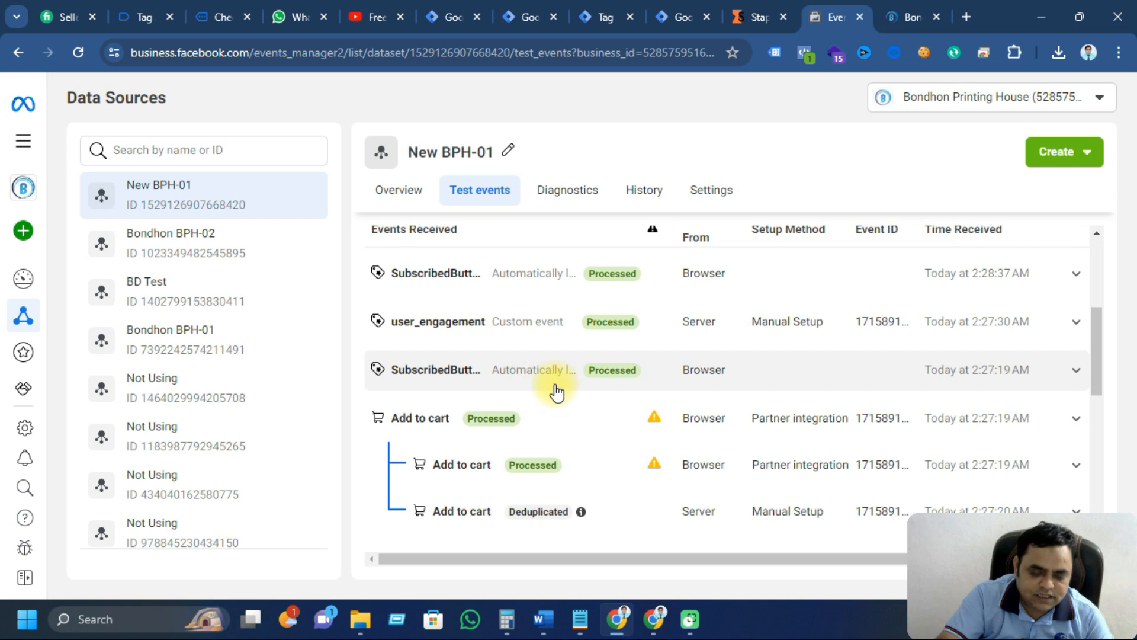
Step: Examine the purchase event's requests and console output in the server container preview
left_click(607, 13)
left_click(110, 232)
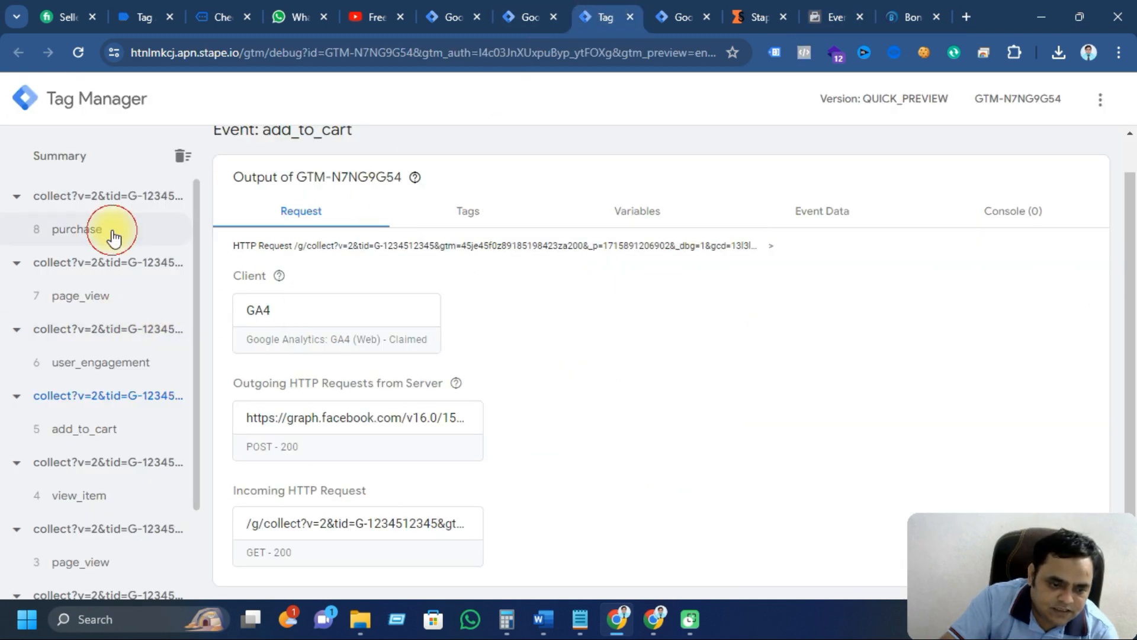
scroll(372, 459, "up", 1)
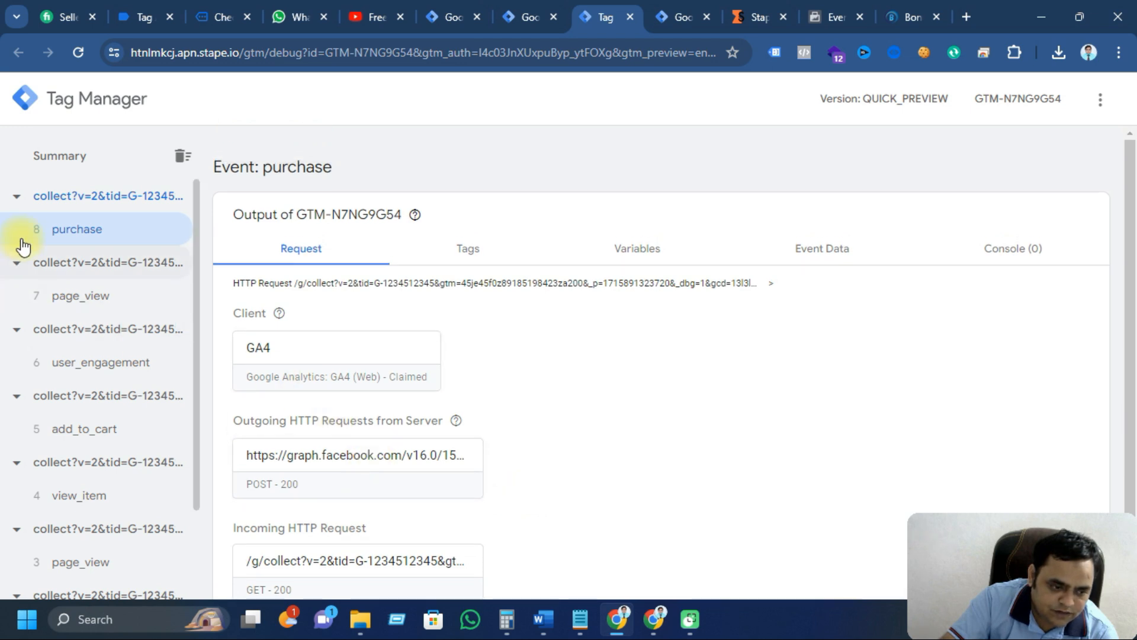
scroll(324, 492, "down", 1)
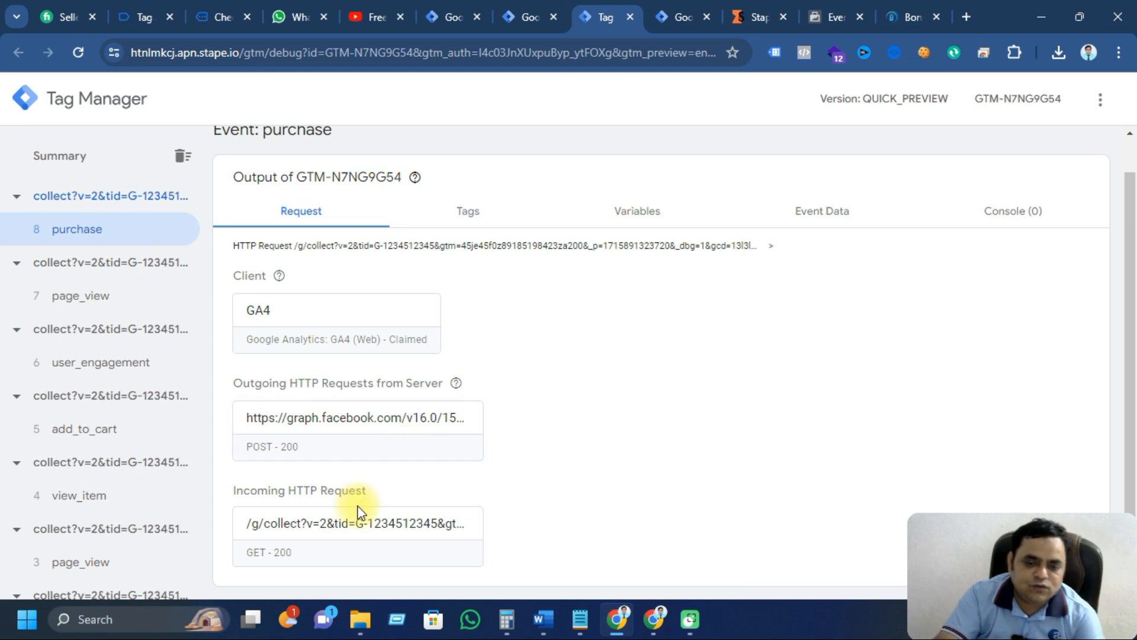
left_click(1025, 225)
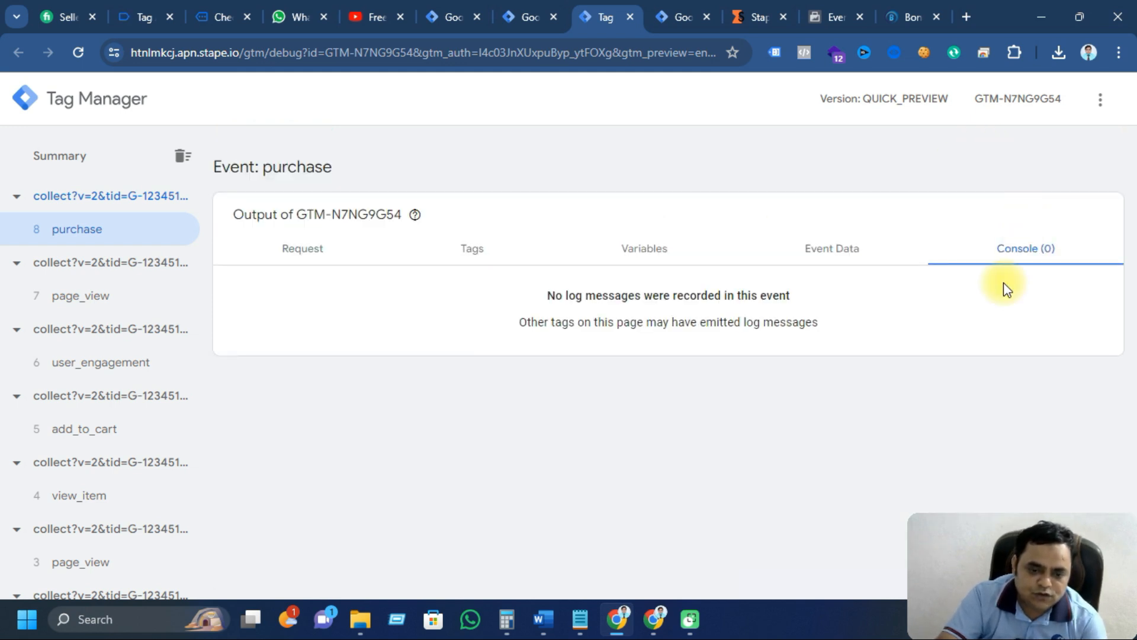
left_click(309, 261)
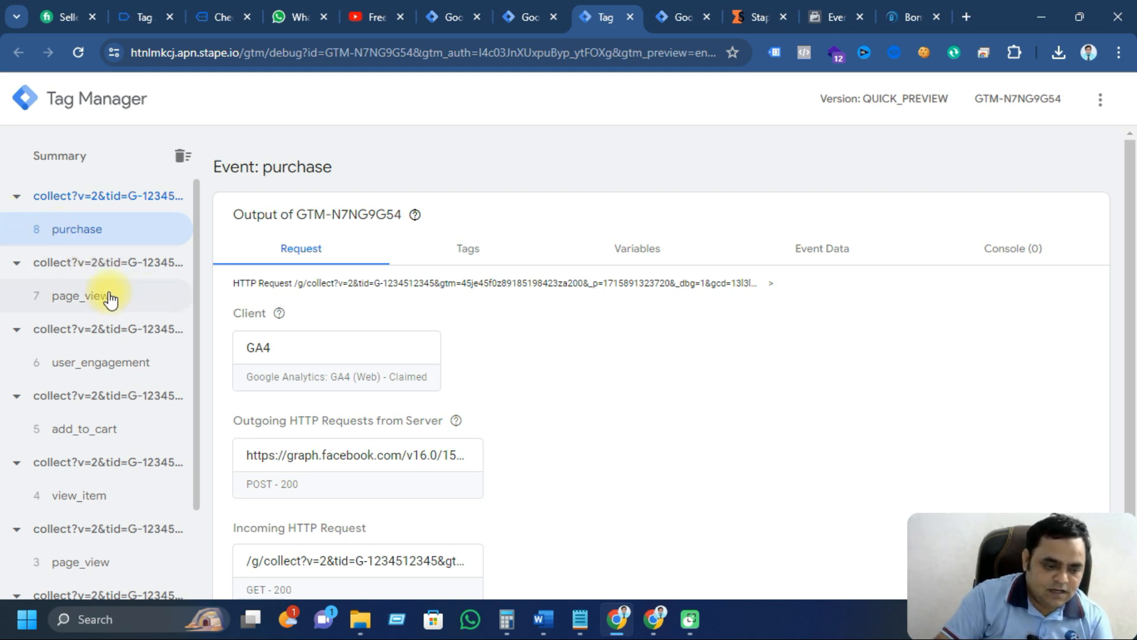
Step: Go over the access list in the Notepad notes: WebSite Backend, Google Tag Manager, Facebook Business Manager and Stape.io
mouse_move(455, 420)
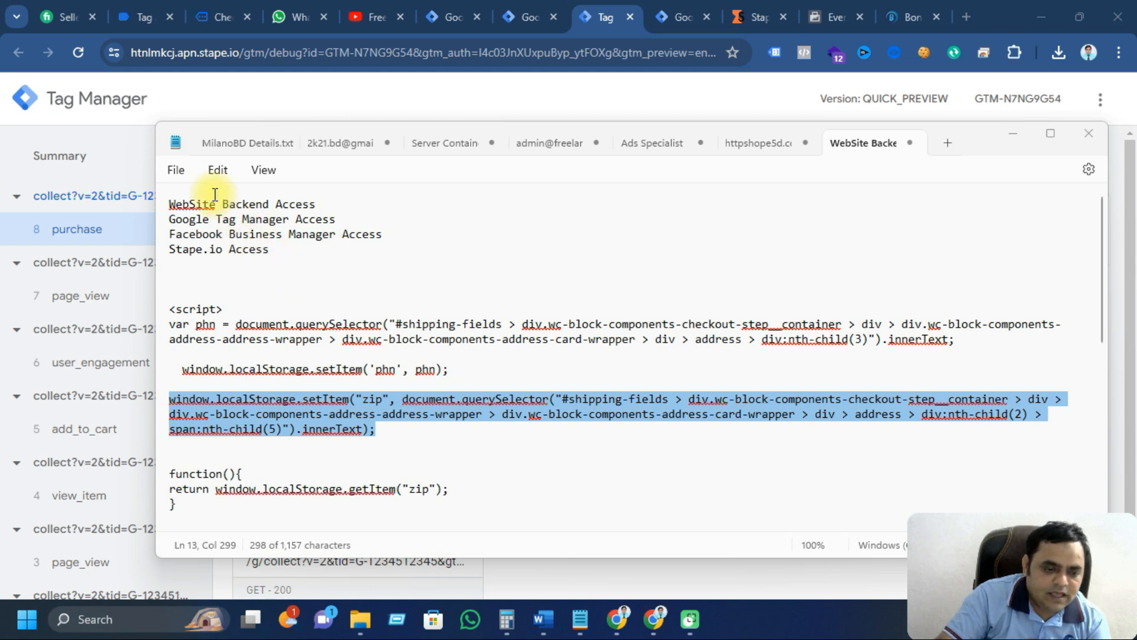
left_click_drag(323, 205, 172, 208)
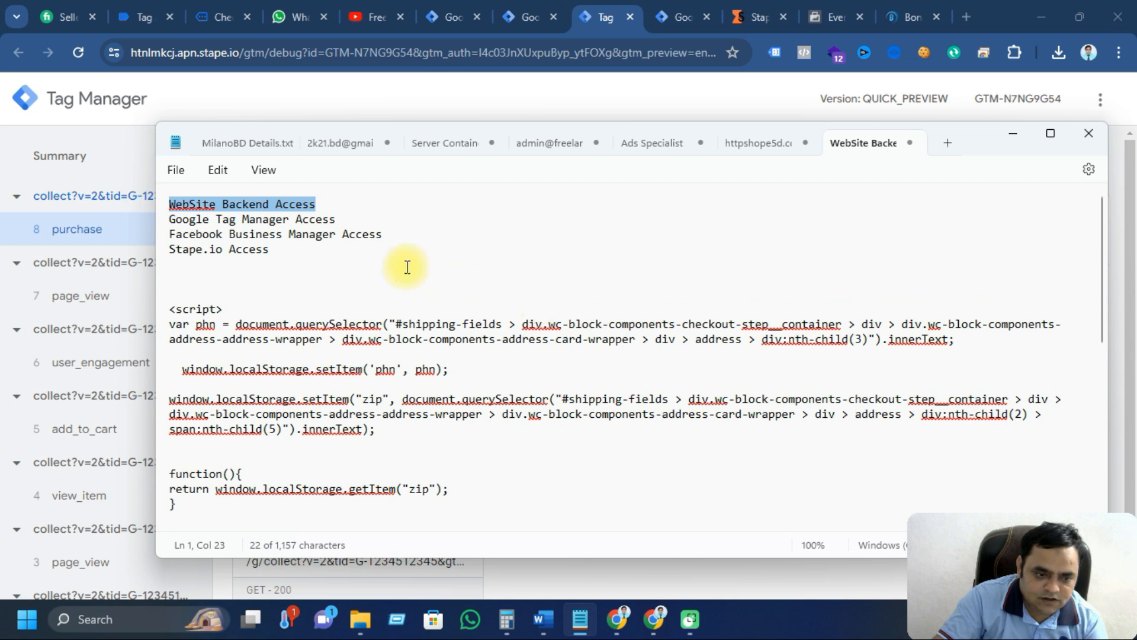
left_click_drag(336, 219, 240, 223)
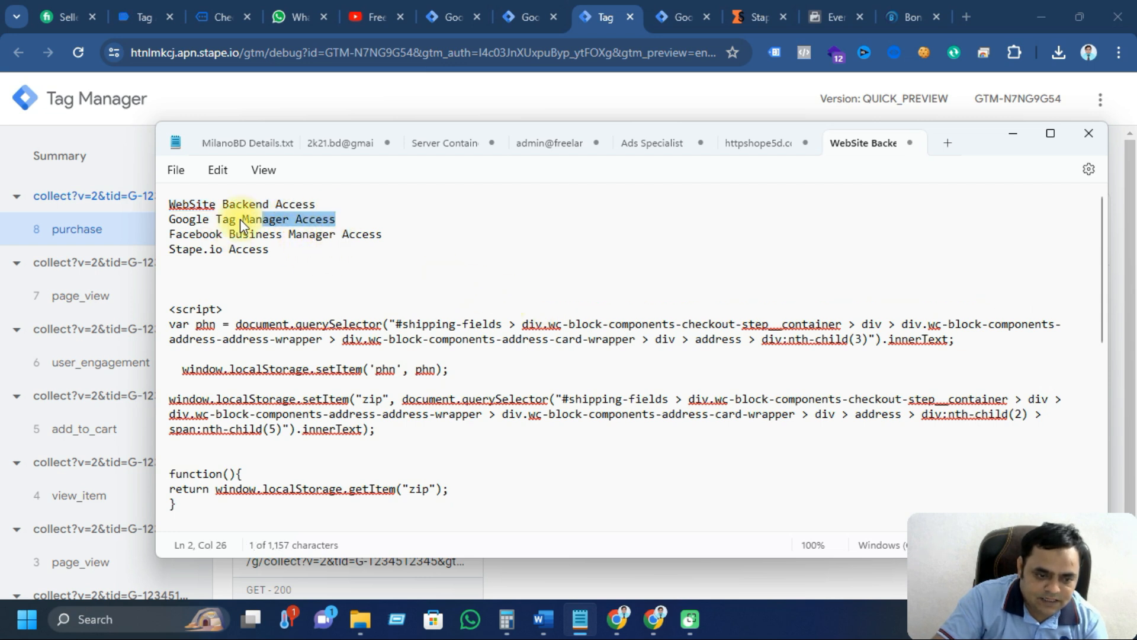
left_click_drag(382, 234, 80, 229)
left_click_drag(282, 249, 115, 247)
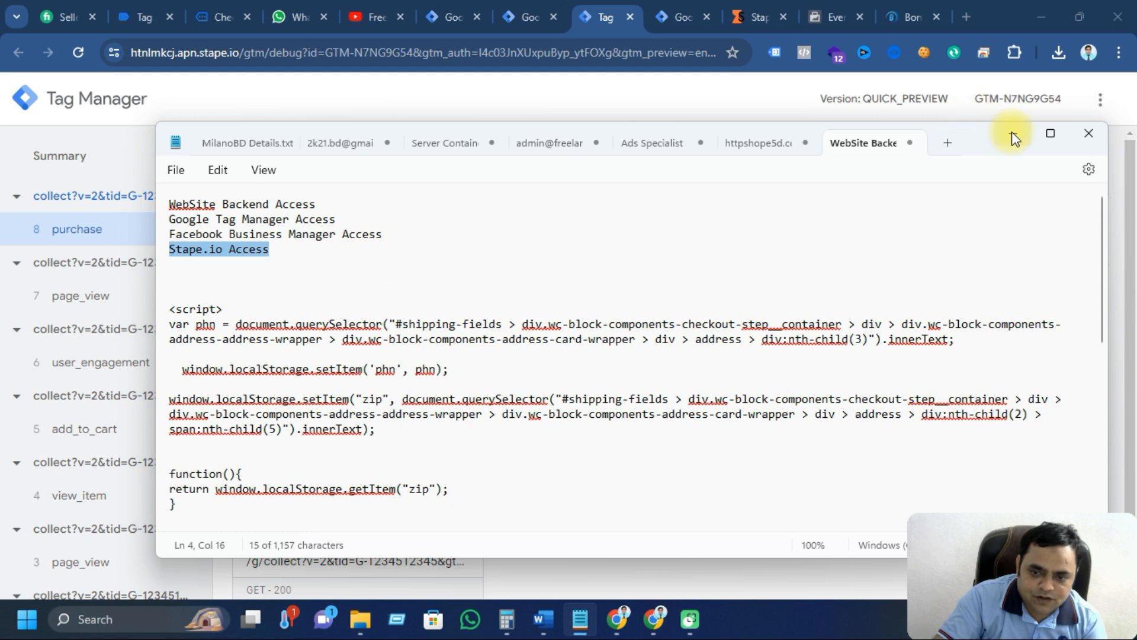
Step: Review the notes' script lines that store phn and zip in localStorage and the functions that return them
scroll(510, 364, "down", 2)
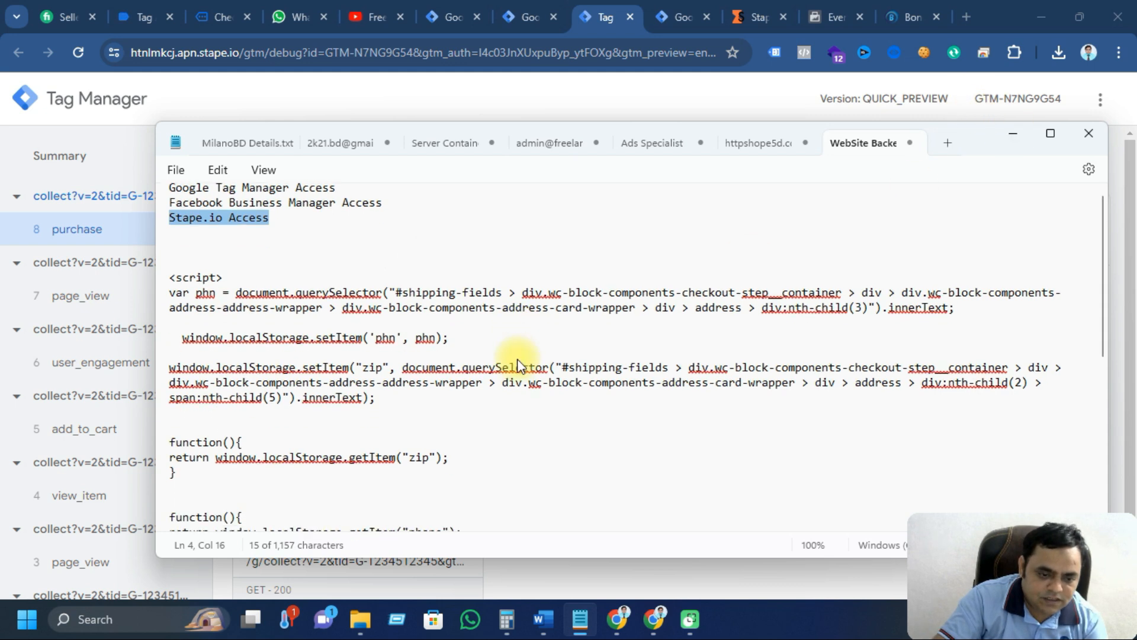
left_click_drag(376, 326, 135, 223)
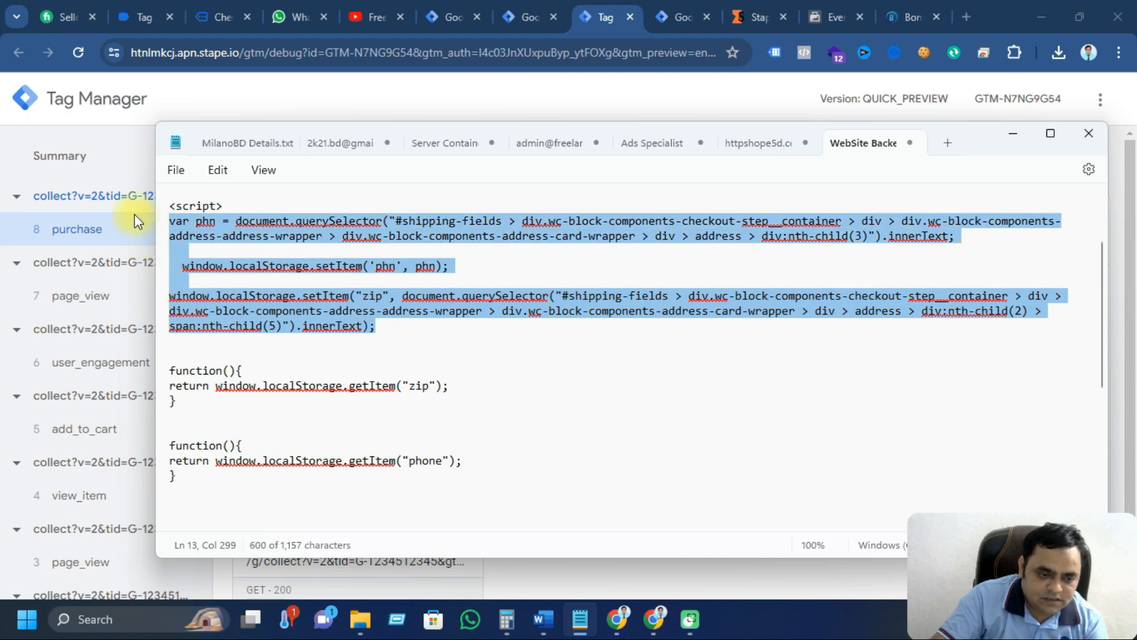
left_click(468, 372)
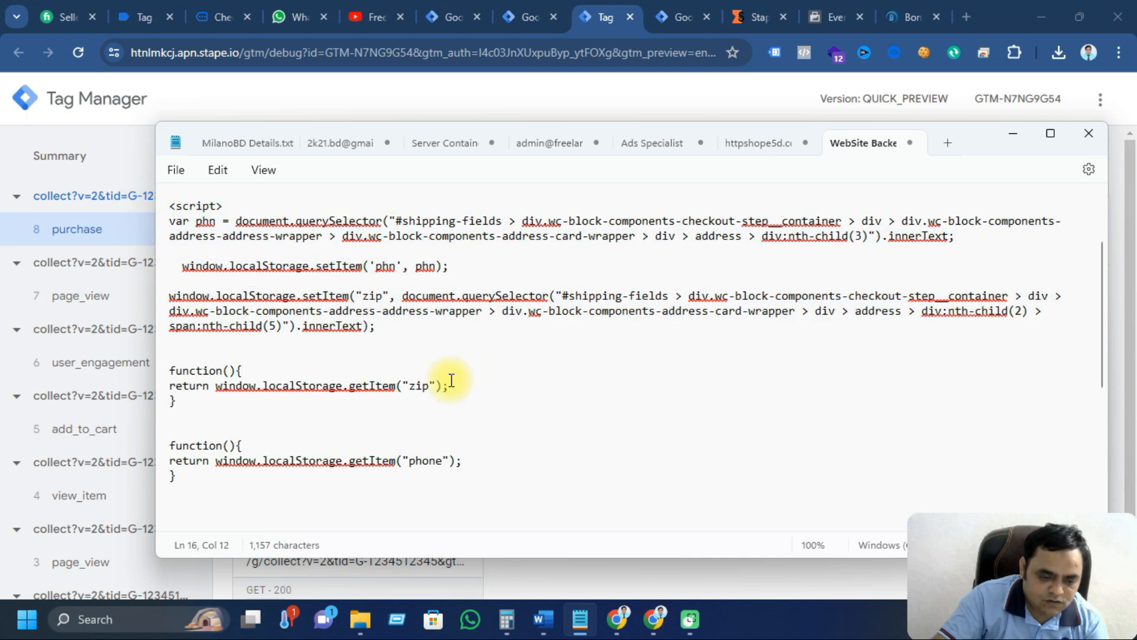
Step: Review the orderData.customer.billing lines in the Notepad notes, highlighting the first_name line
scroll(452, 380, "down", 5)
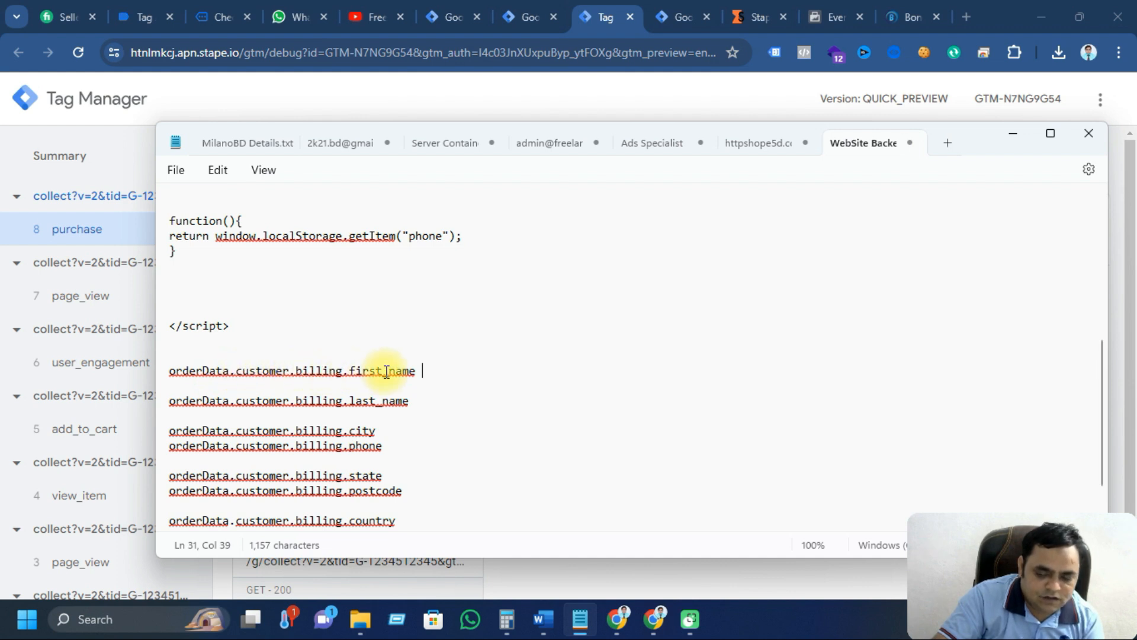
left_click_drag(422, 370, 135, 374)
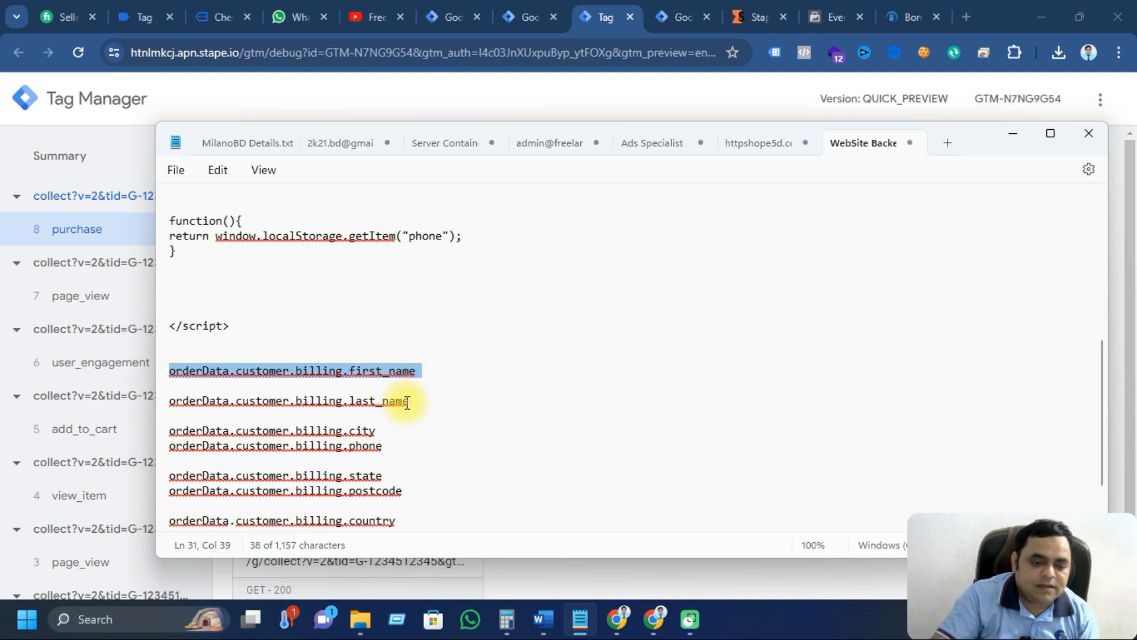
Step: Switch to Chrome and browse the YouTube channel's videos for the Facebook Pixel and Conversion API setup tutorials
left_click(616, 629)
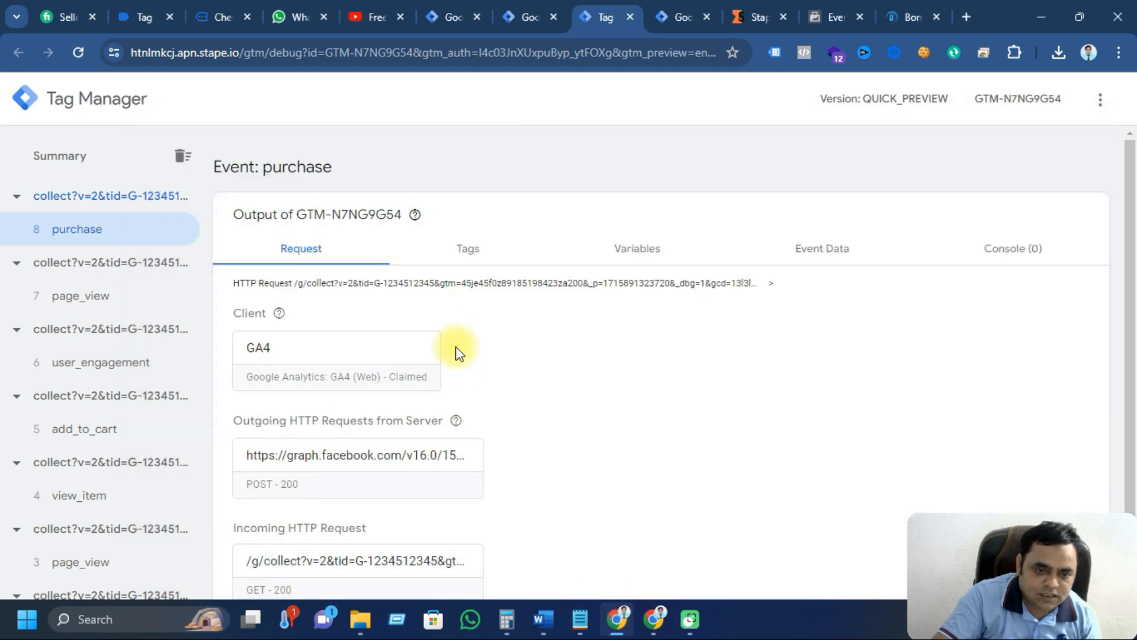
left_click(374, 17)
scroll(477, 408, "down", 9)
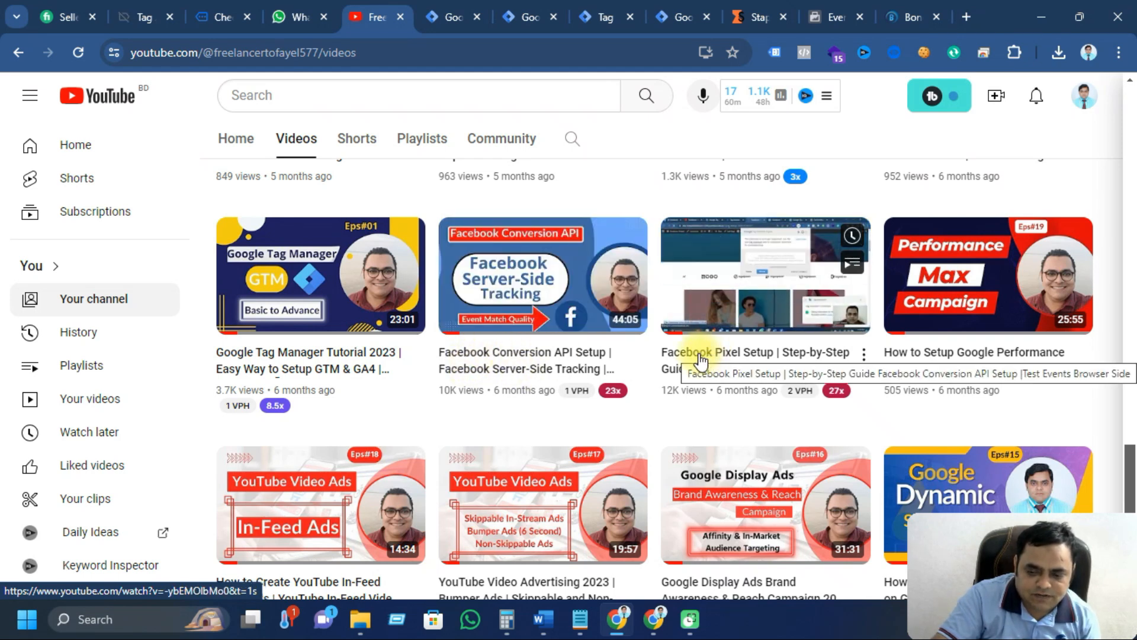
Step: Return to the Notepad notes and go back over the billing variables, localStorage scripts and access list
left_click(580, 619)
left_click(255, 384)
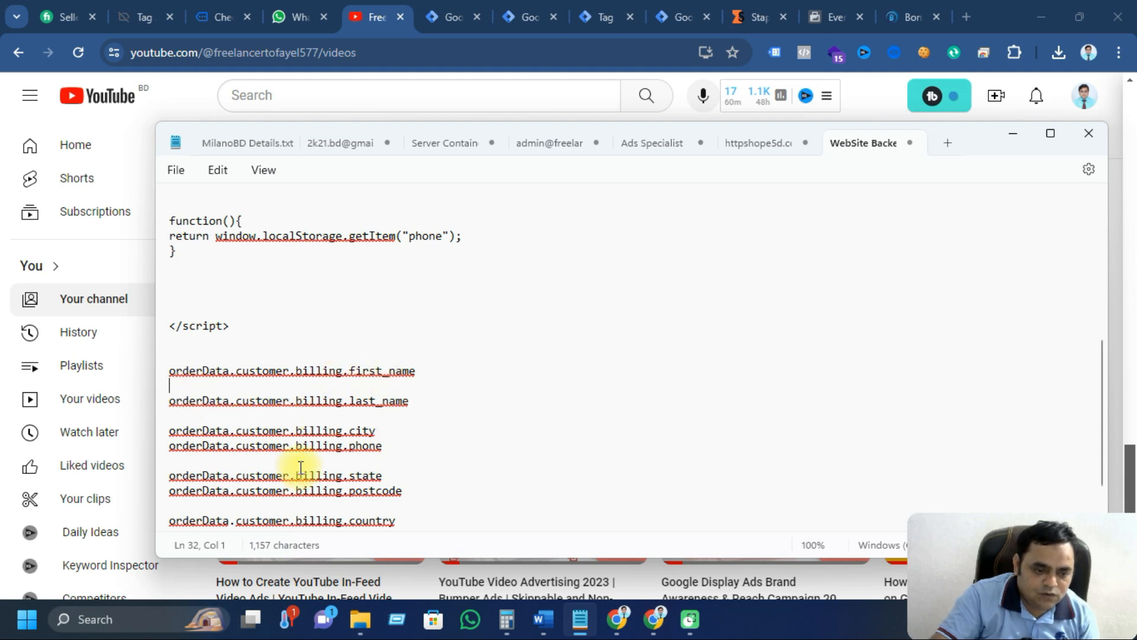
scroll(301, 462, "up", 4)
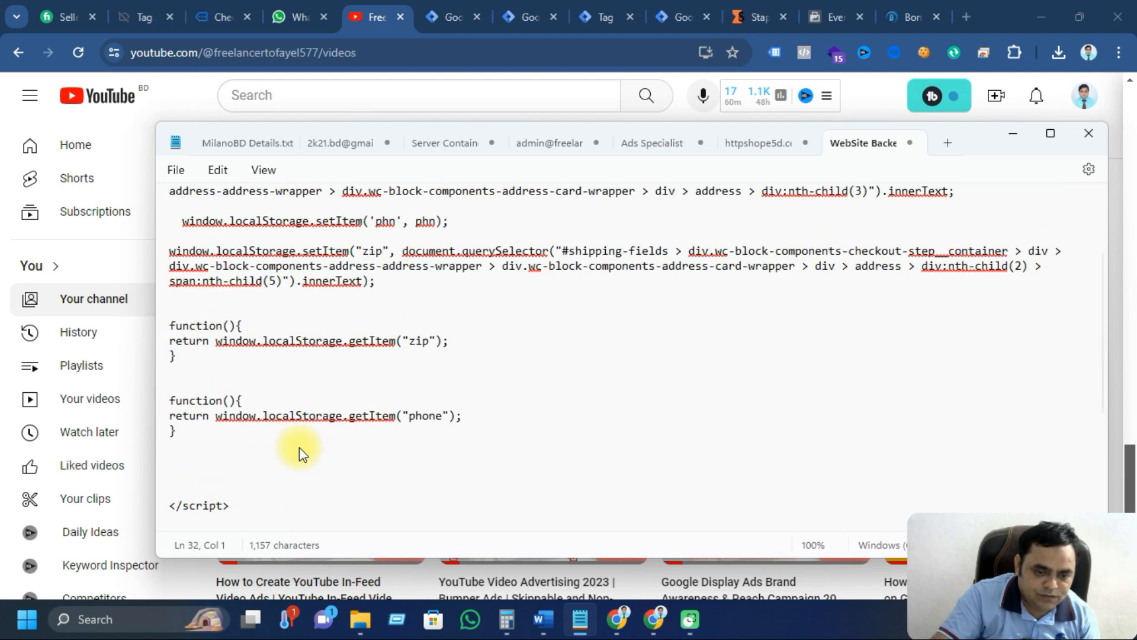
scroll(300, 447, "up", 3)
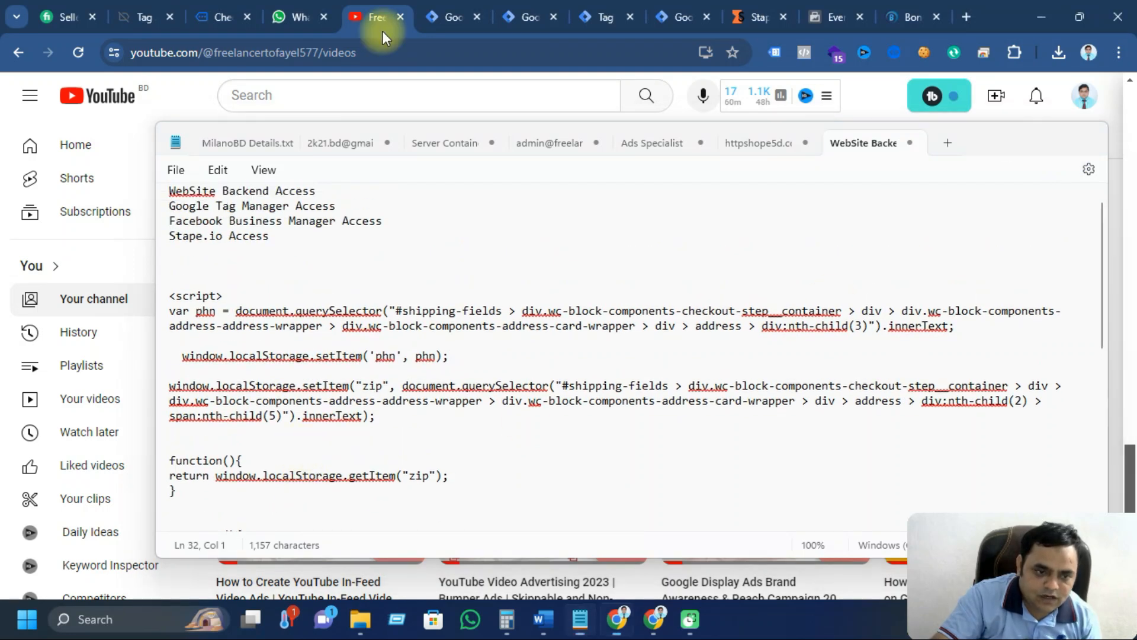
Step: Switch back to Chrome and review the server container's tags and the purchase event's requests in its preview
left_click(382, 34)
left_click(524, 16)
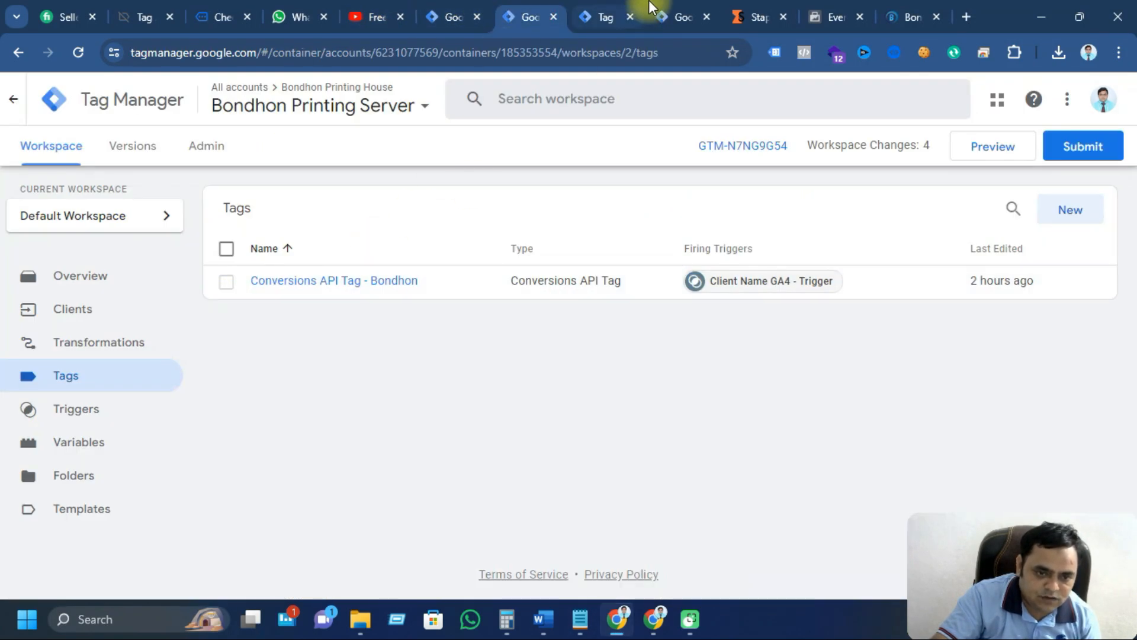
left_click(595, 17)
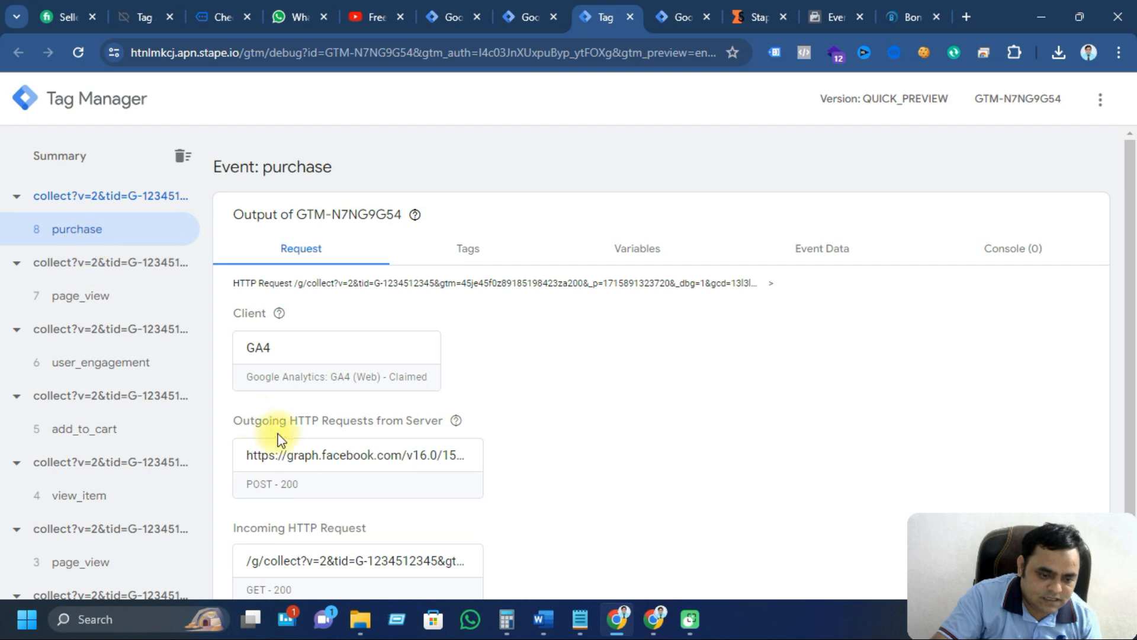
scroll(330, 474, "down", 1)
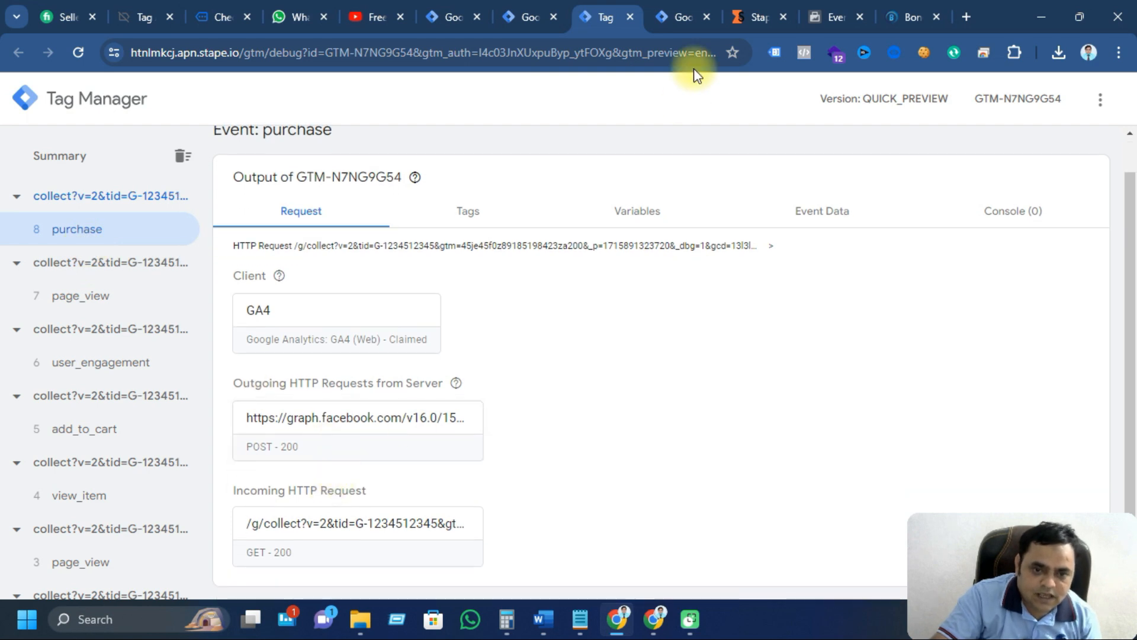
Step: Examine the browser and server Purchase, Add to cart, PageView and View content events in New BPH-01's test events
left_click(820, 13)
scroll(526, 332, "down", 4)
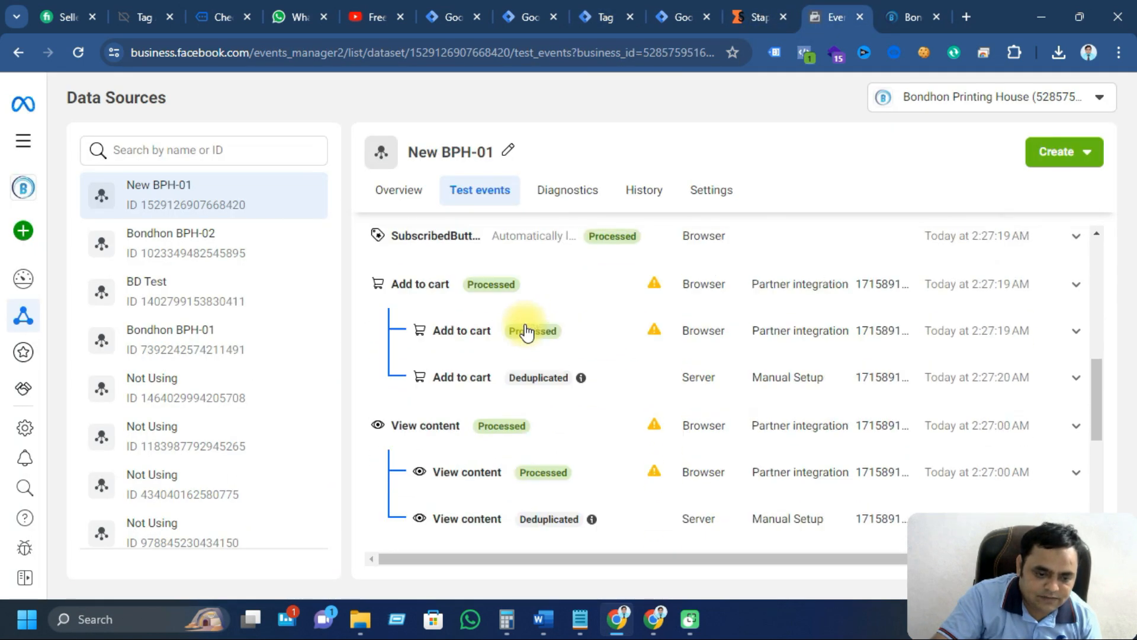
scroll(526, 332, "down", 2)
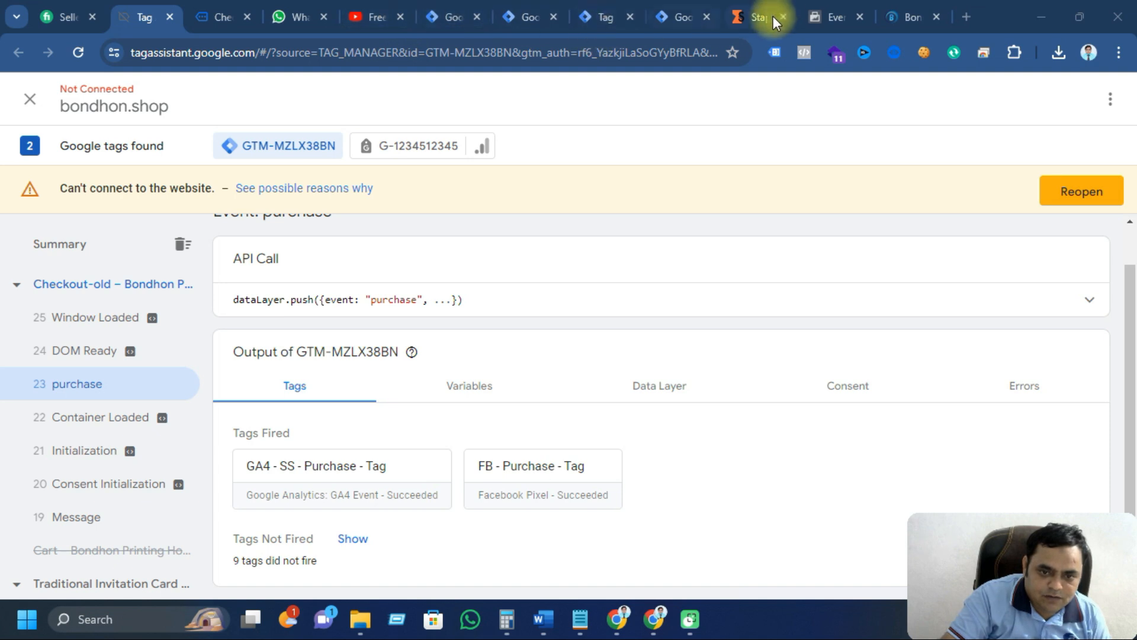
left_click(811, 12)
scroll(508, 406, "down", 3)
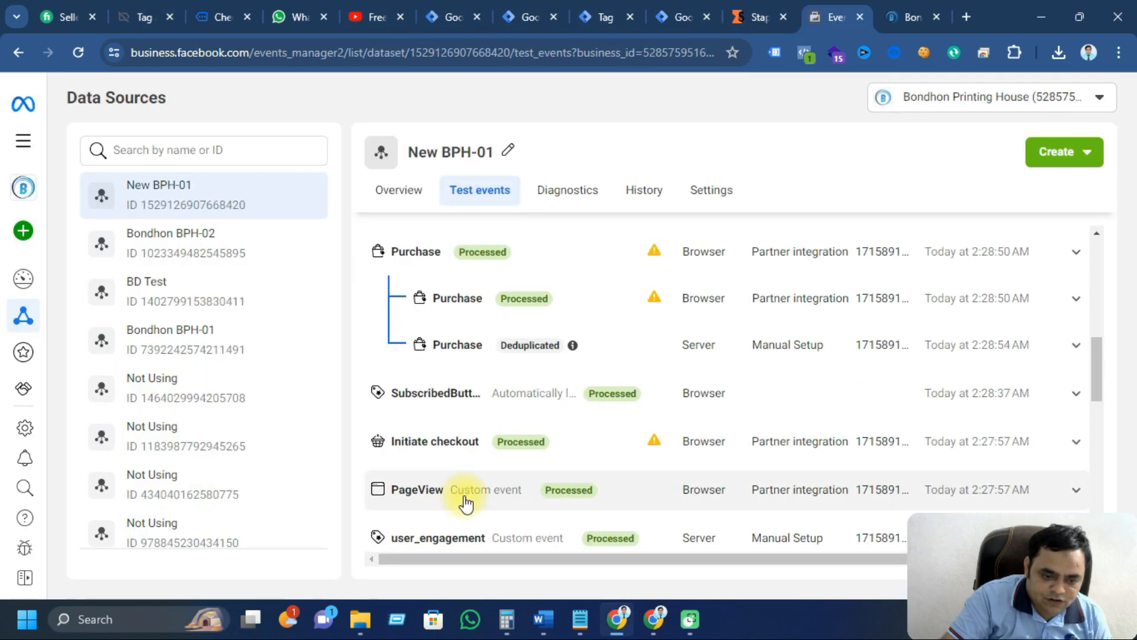
scroll(459, 409, "up", 3)
scroll(468, 509, "down", 5)
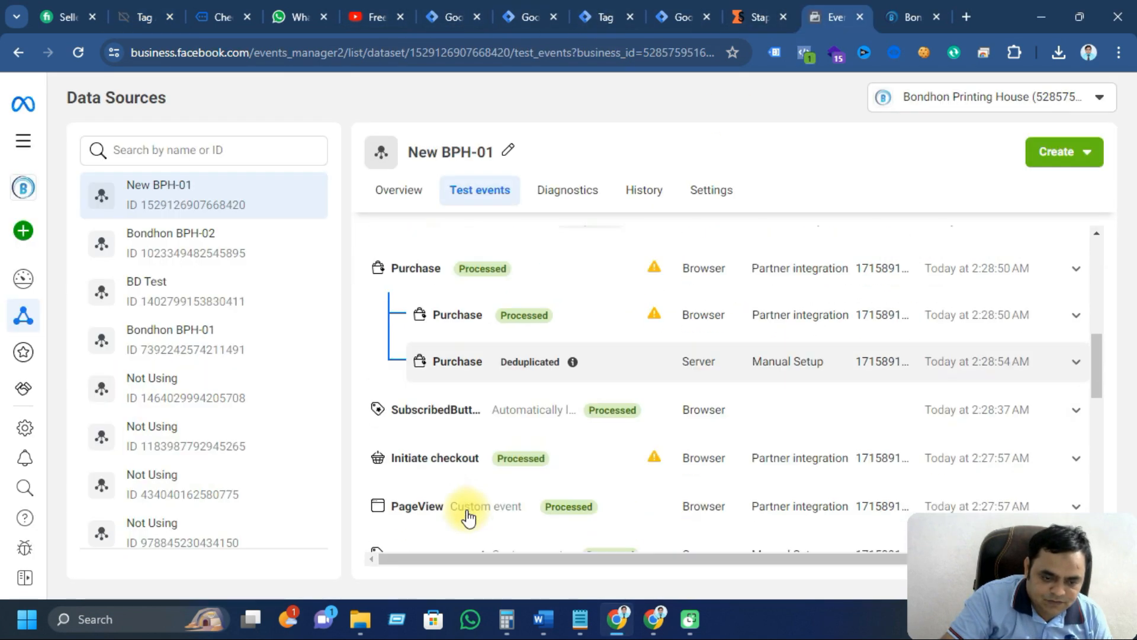
scroll(470, 511, "down", 5)
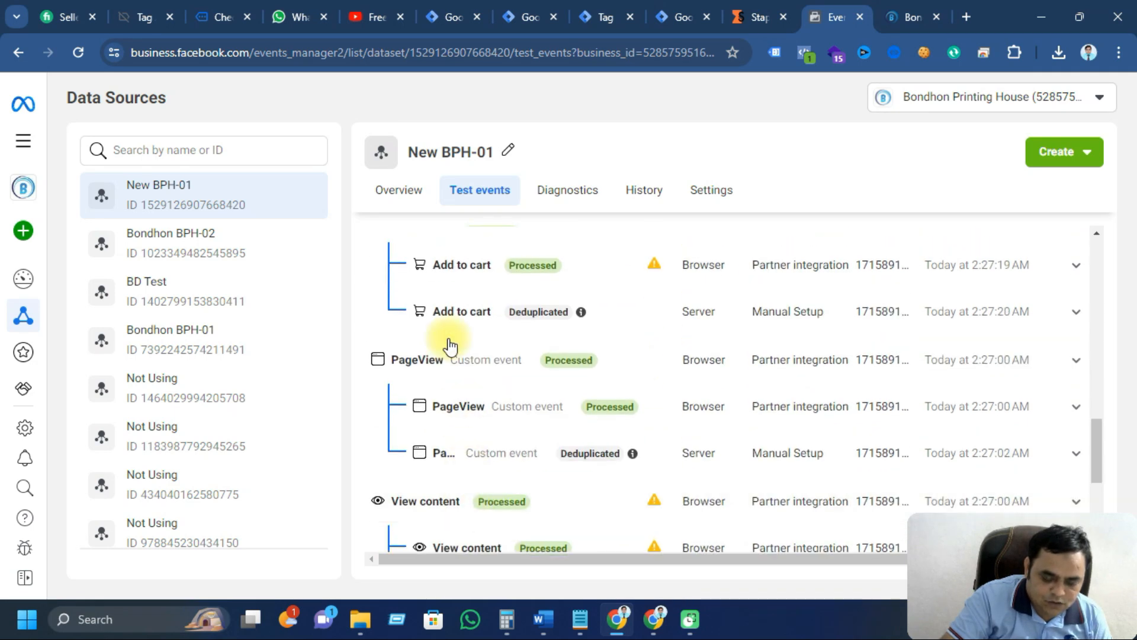
scroll(454, 419, "up", 10)
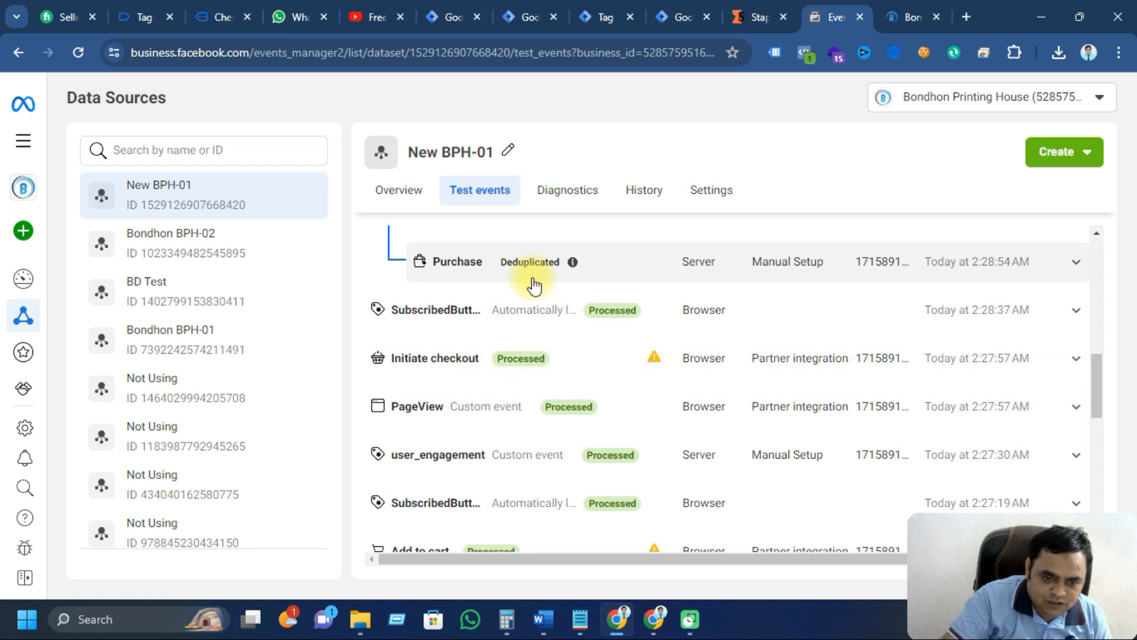
Step: Review the tags in the server and bondhon.shop containers, plus the event list in the server preview
left_click(529, 11)
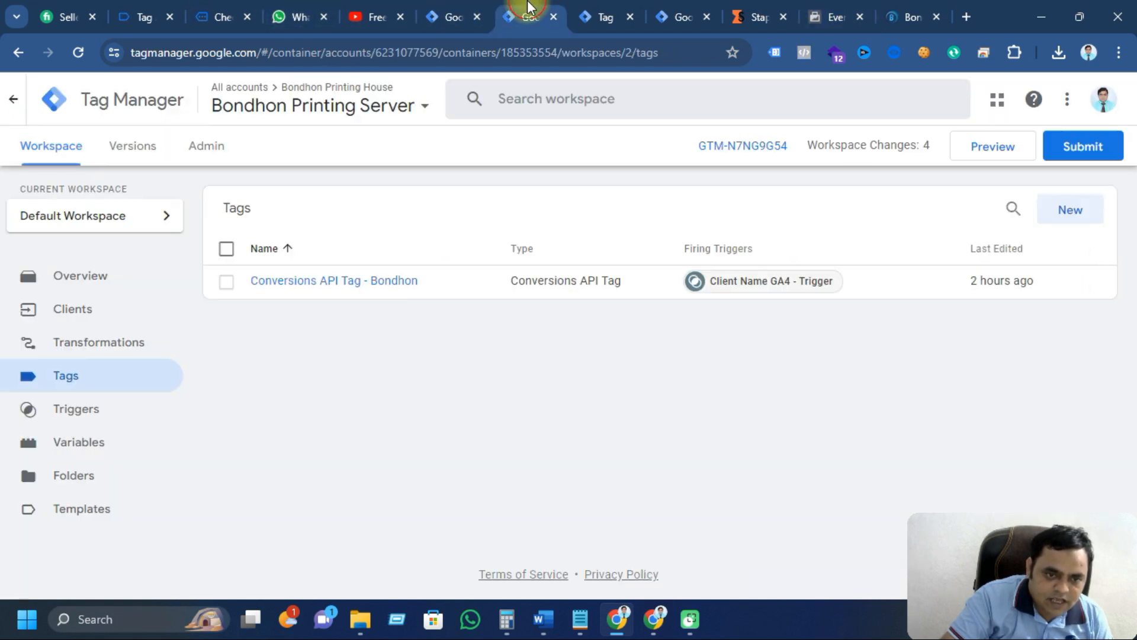
left_click(592, 13)
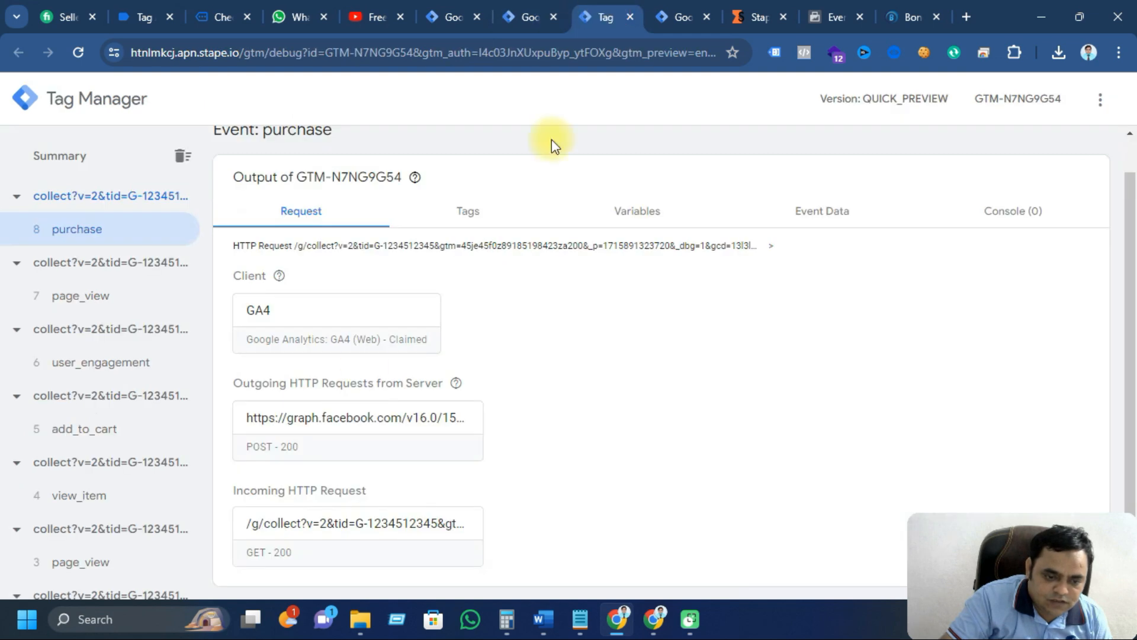
left_click(680, 17)
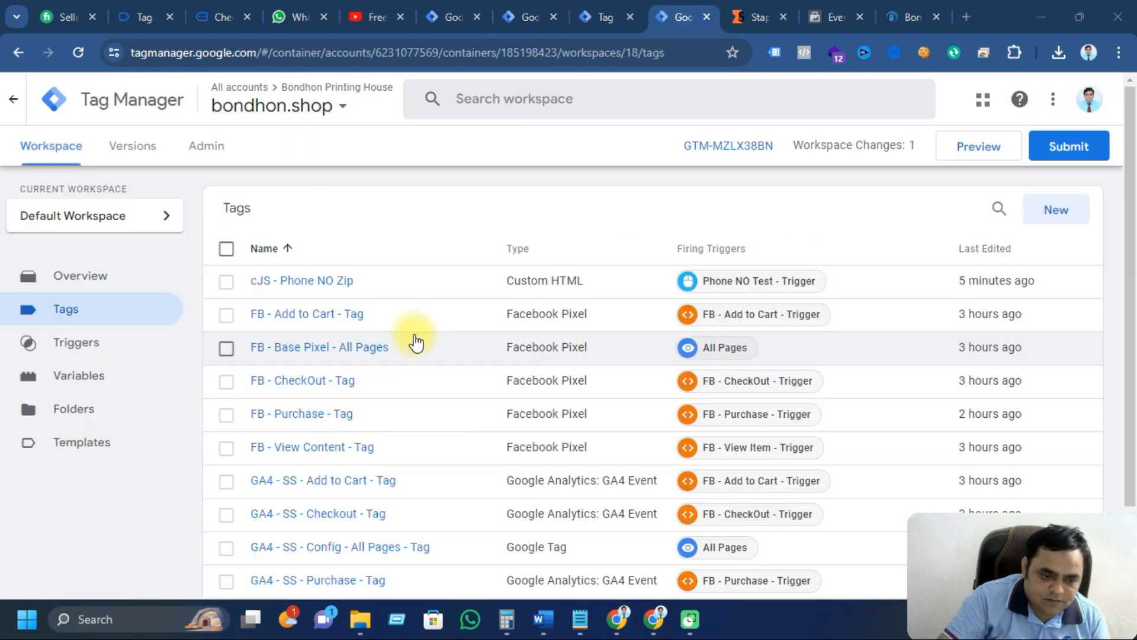
scroll(408, 501, "down", 2)
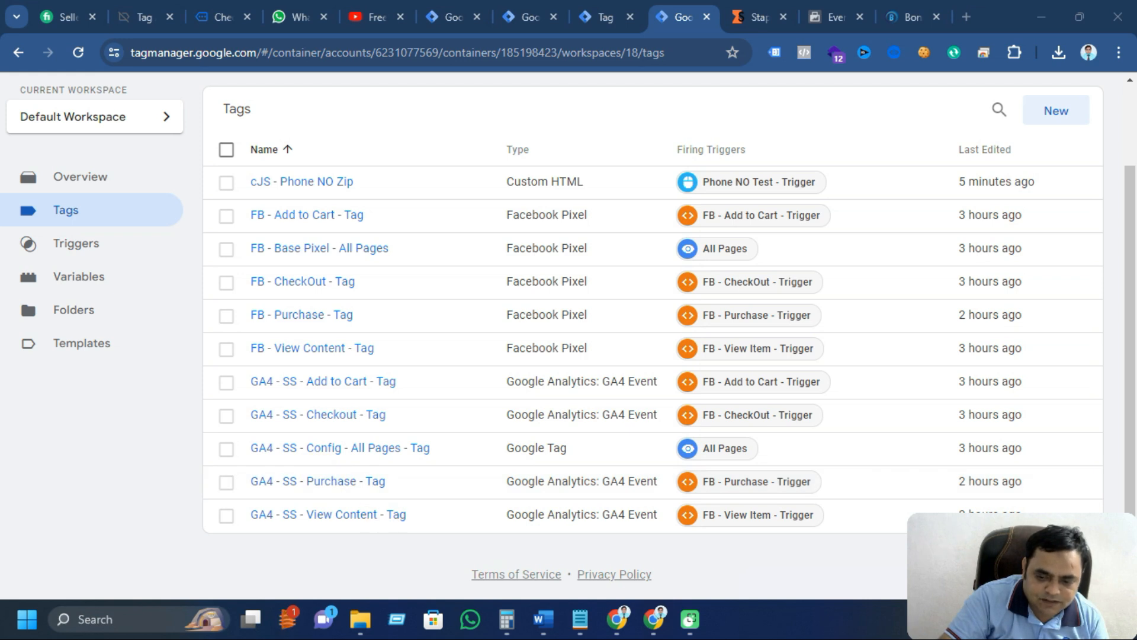
left_click(604, 17)
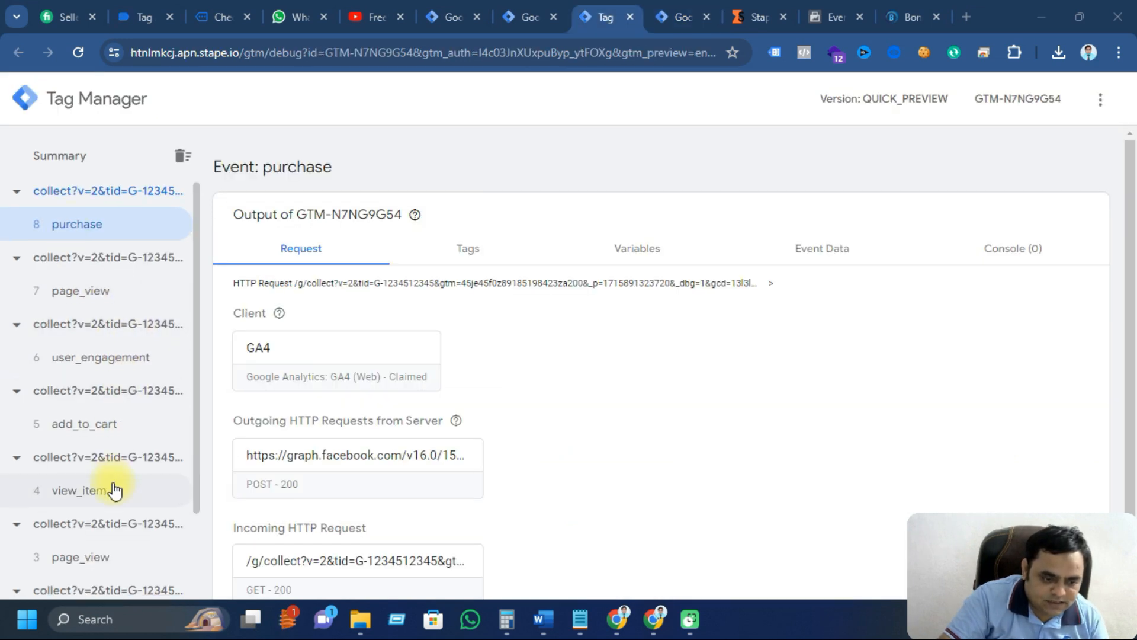
scroll(113, 483, "down", 2)
scroll(112, 490, "up", 2)
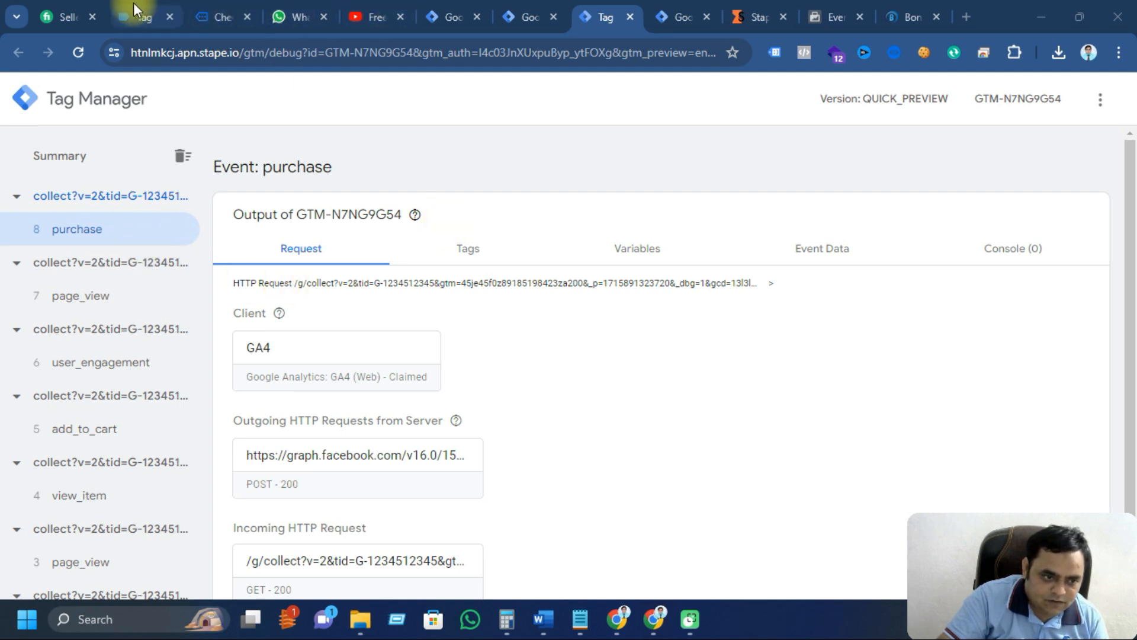
Step: Examine the fired and unfired tags in the Tag Assistant summary for bondhon.shop
left_click(141, 16)
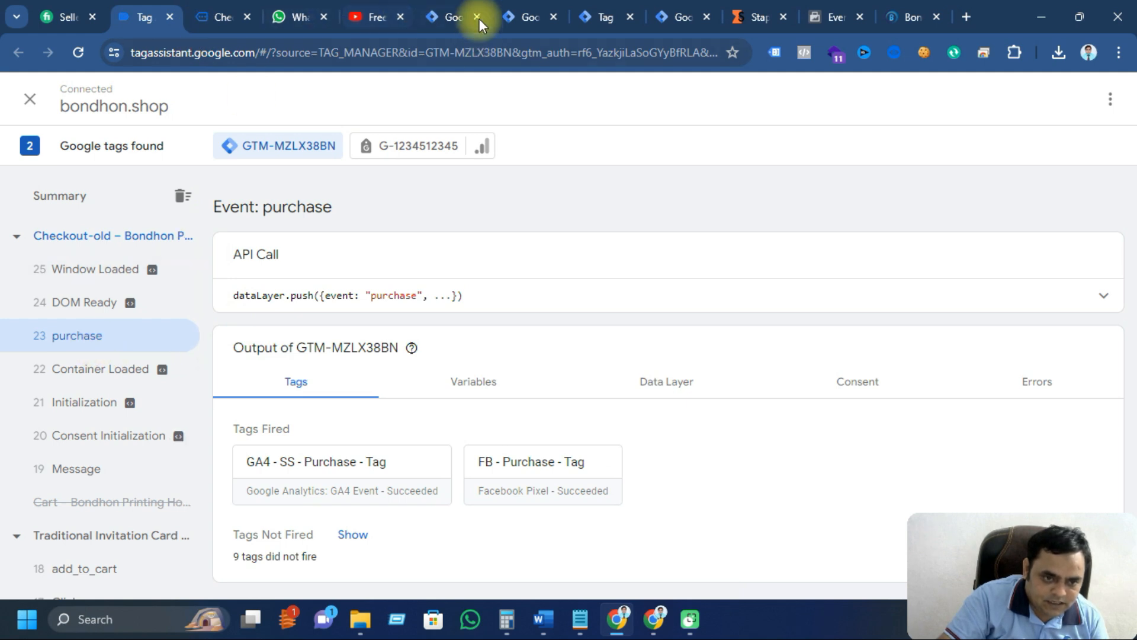
left_click(595, 17)
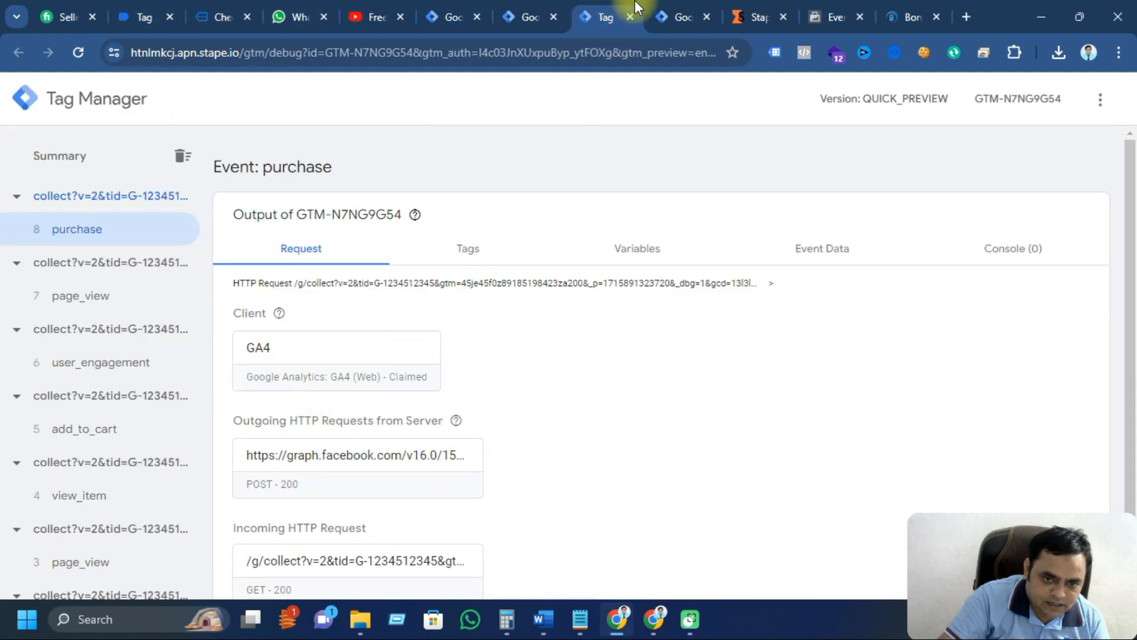
left_click(676, 17)
left_click(129, 15)
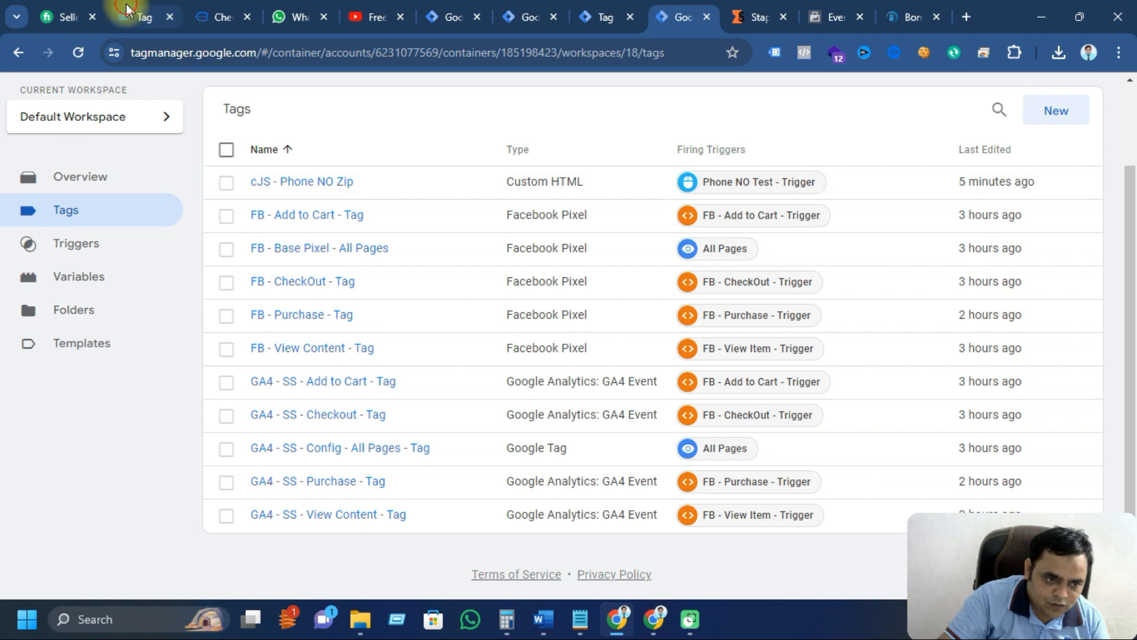
left_click(59, 196)
scroll(510, 382, "down", 4)
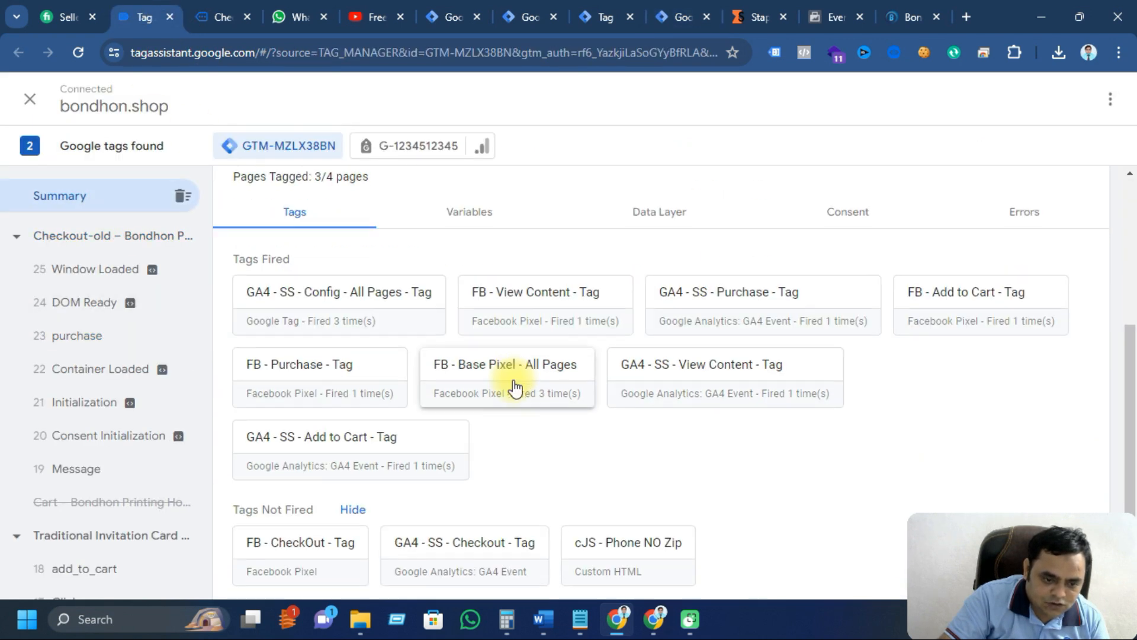
scroll(514, 385, "down", 1)
scroll(514, 388, "up", 5)
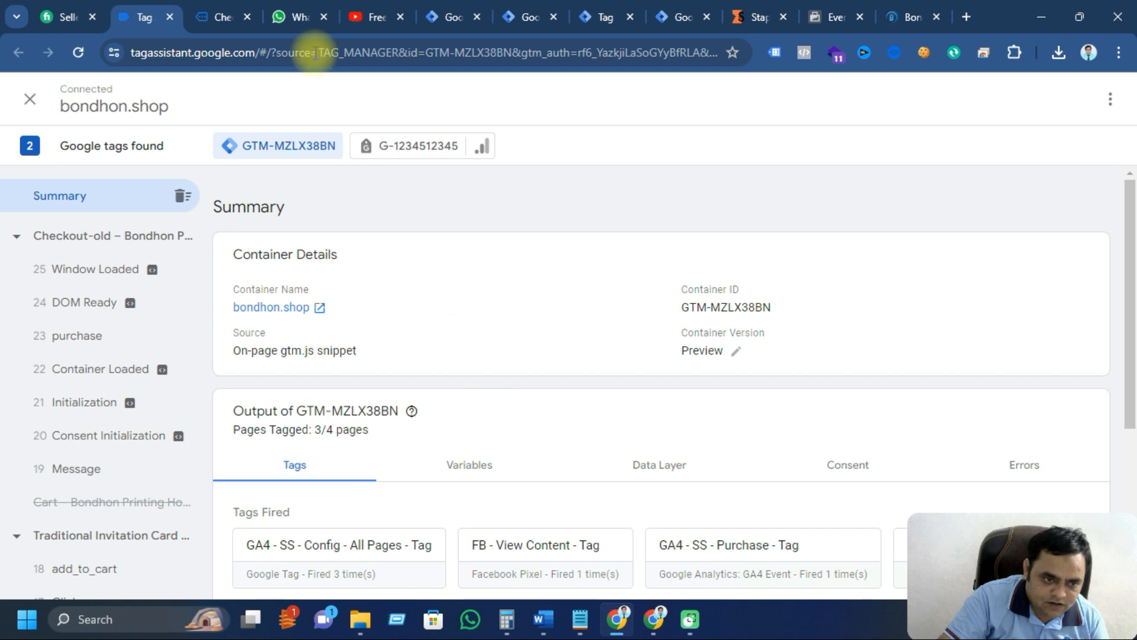
Step: Revisit the order confirmation page, and compare the server preview's events with the bondhon.shop container's tag list
left_click(213, 16)
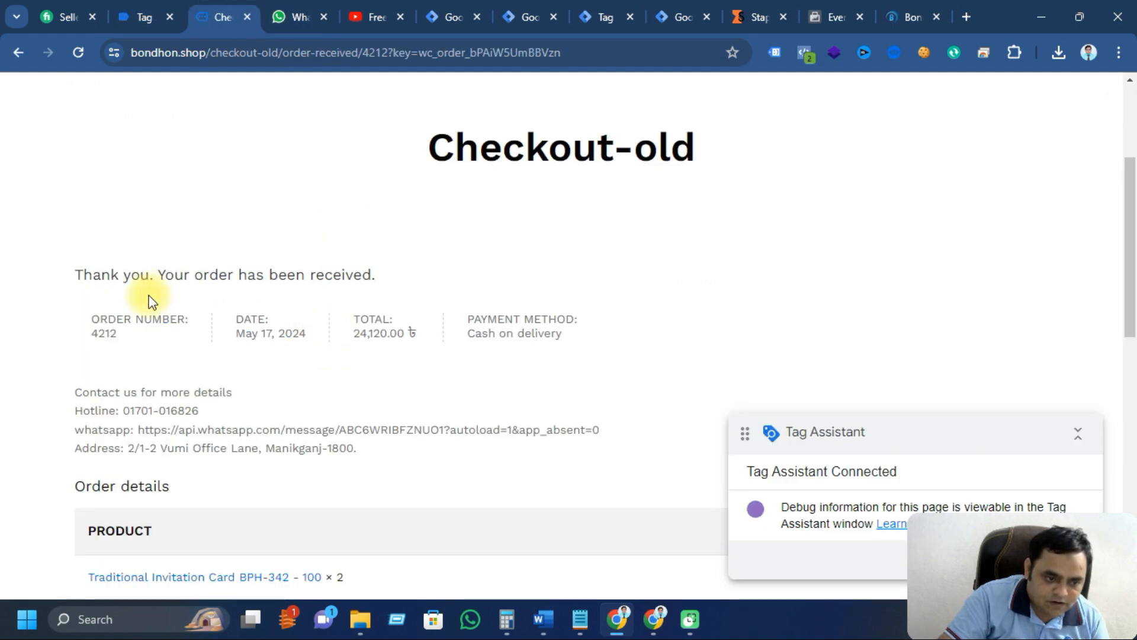
left_click(606, 18)
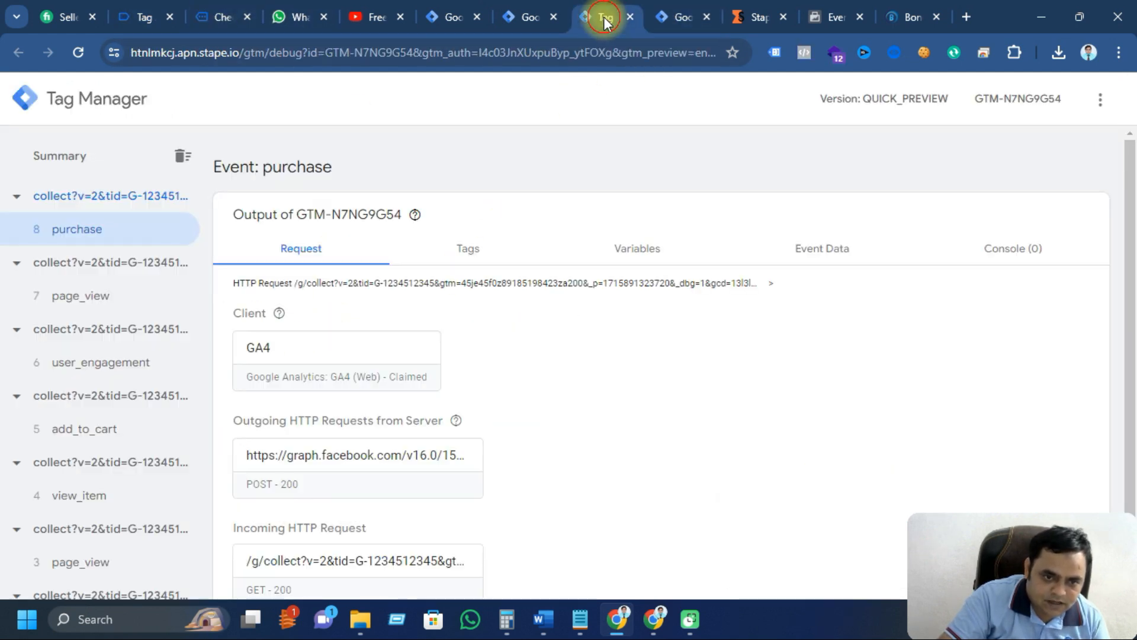
scroll(141, 339, "down", 2)
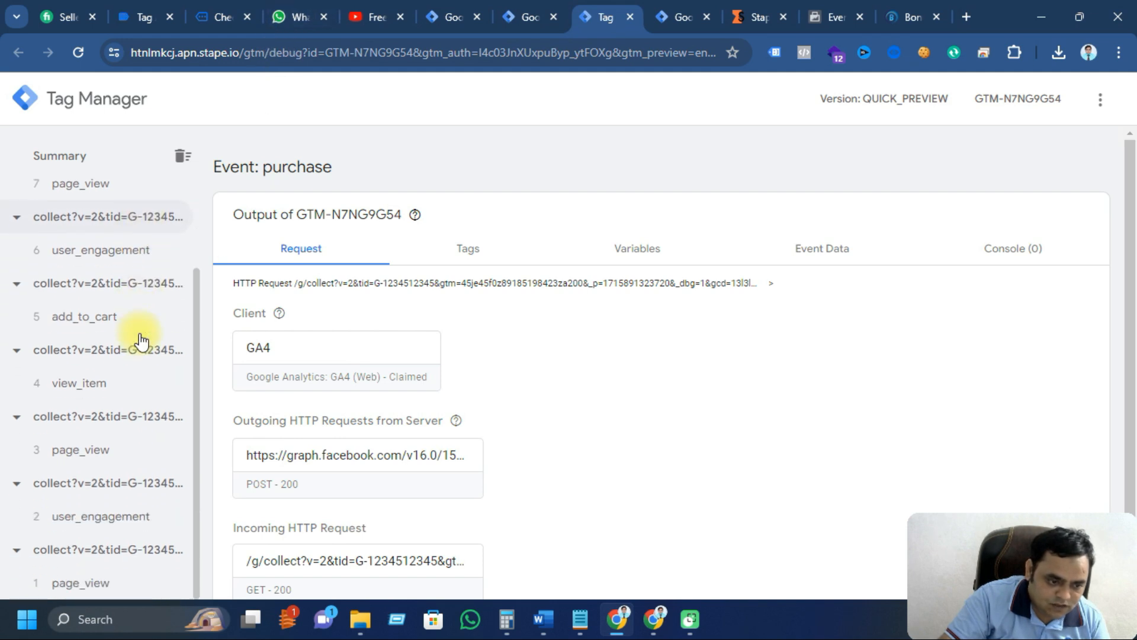
scroll(141, 339, "up", 2)
left_click(675, 18)
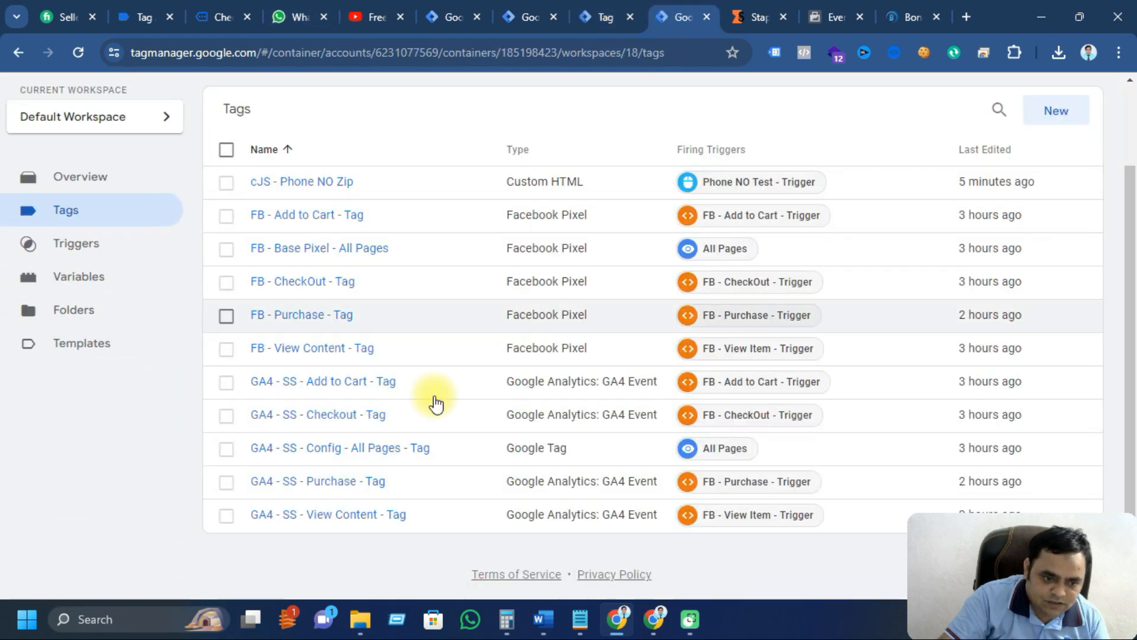
scroll(424, 407, "up", 2)
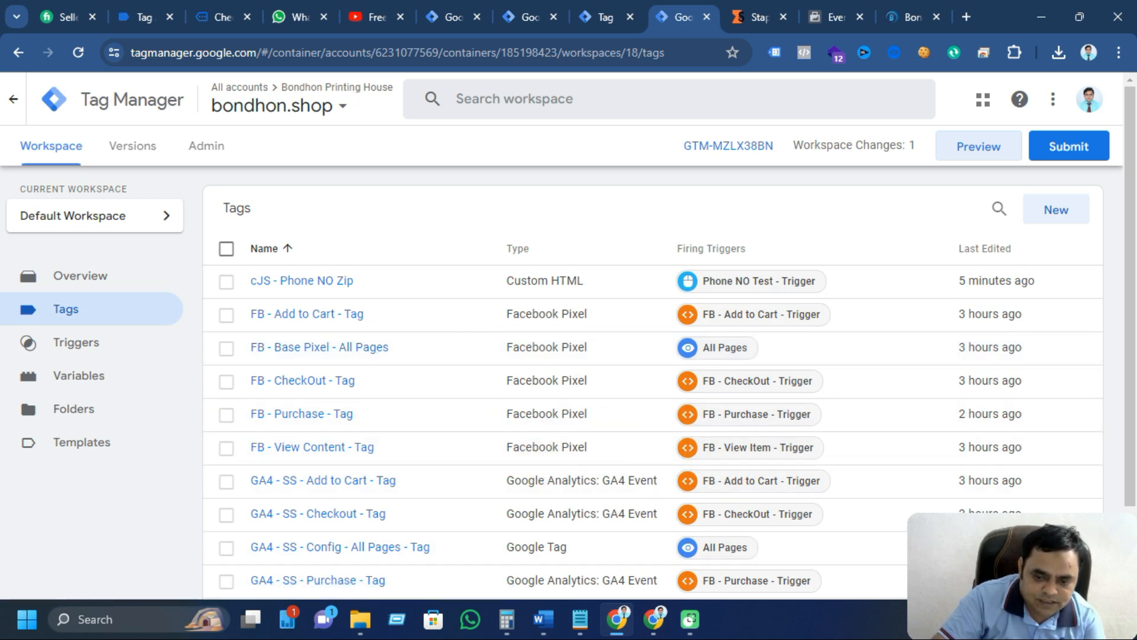
Step: Check the Bondhon Printing Server container's settings and request usage in Stape, highlighting the usage line
key("ctrl+Tab")
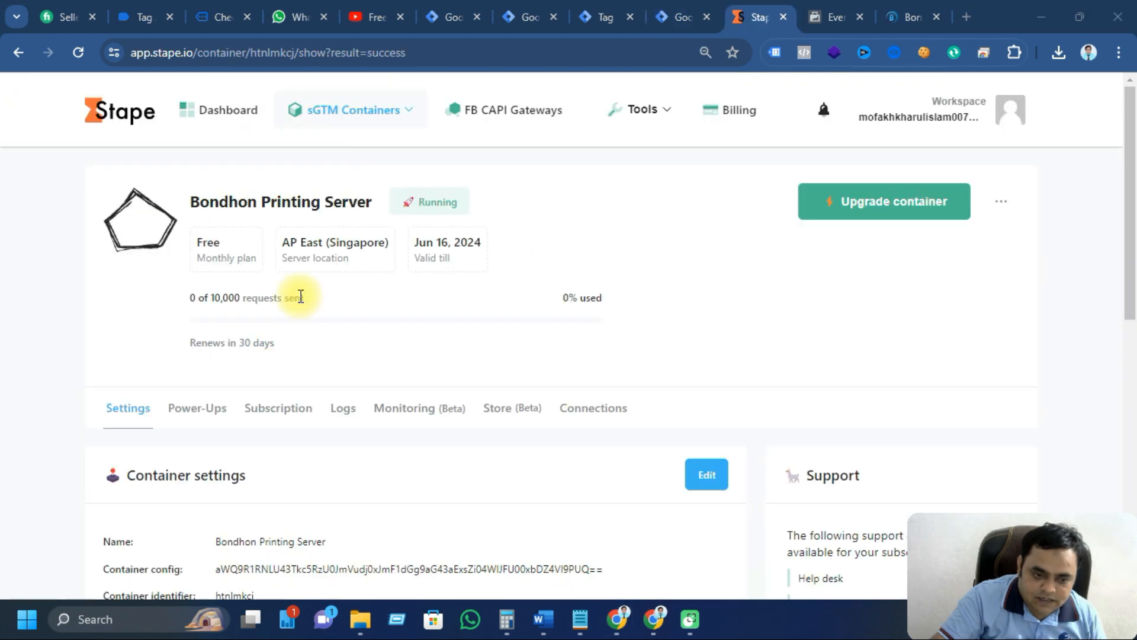
scroll(296, 297, "down", 4)
scroll(294, 294, "up", 4)
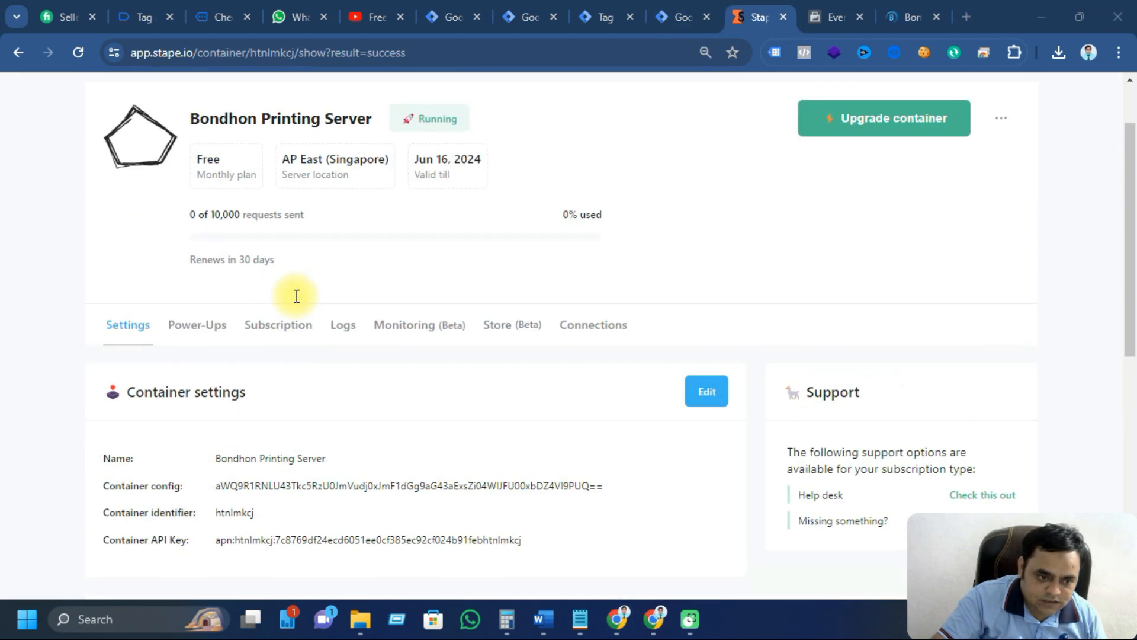
left_click_drag(189, 297, 631, 309)
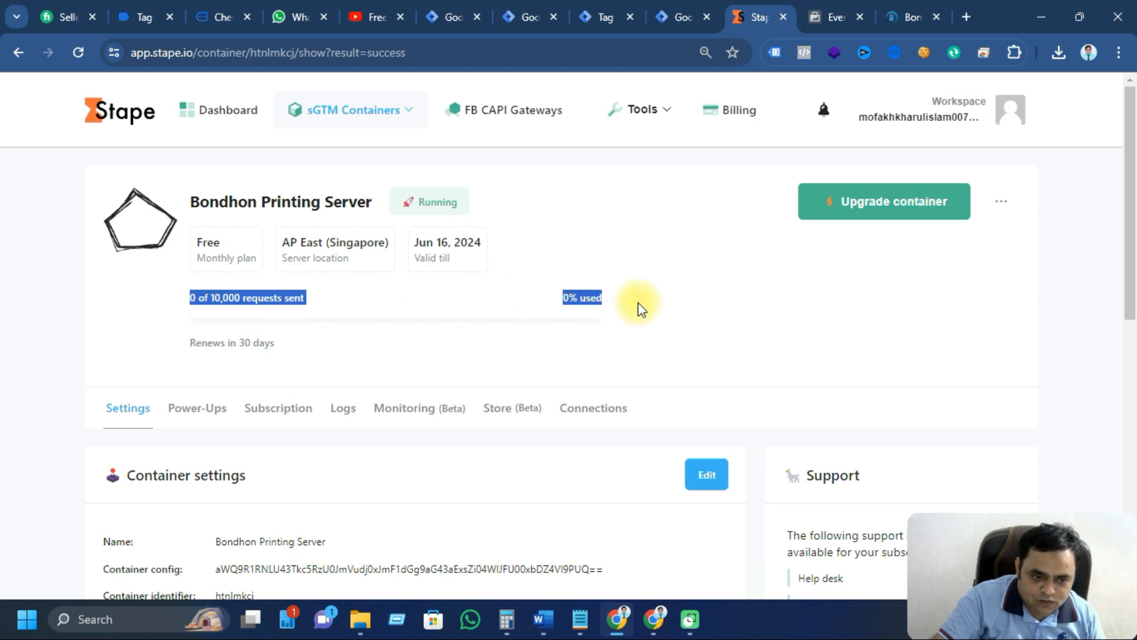
Step: Review the New BPH-01 test events in Meta Events Manager and the tag list of the bondhon.shop container
left_click(640, 250)
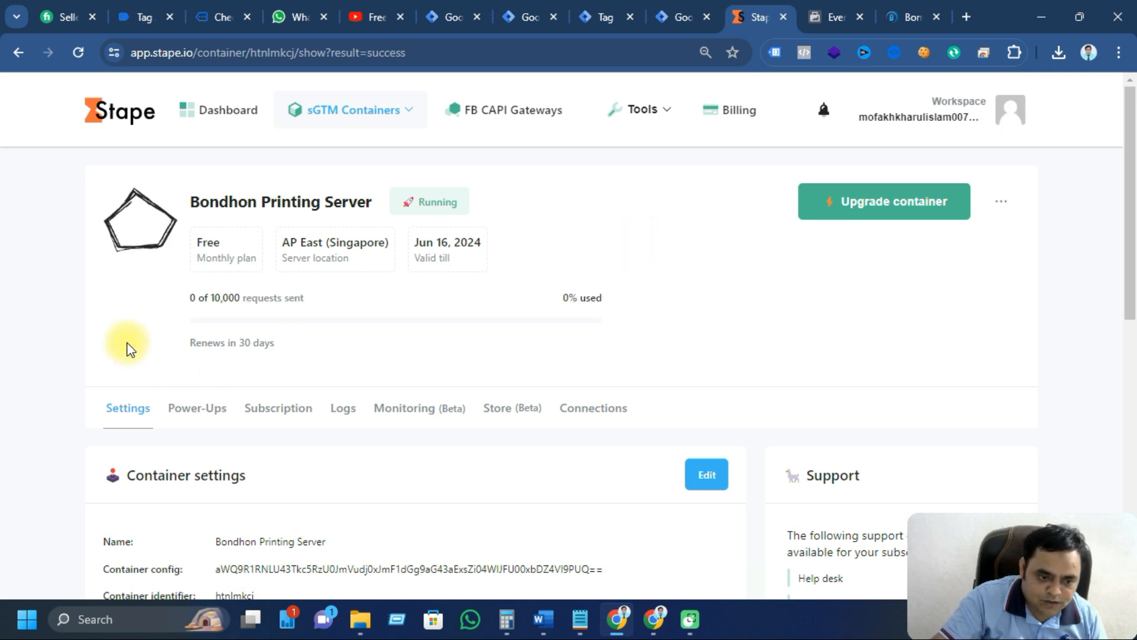
left_click(820, 9)
scroll(636, 327, "up", 5)
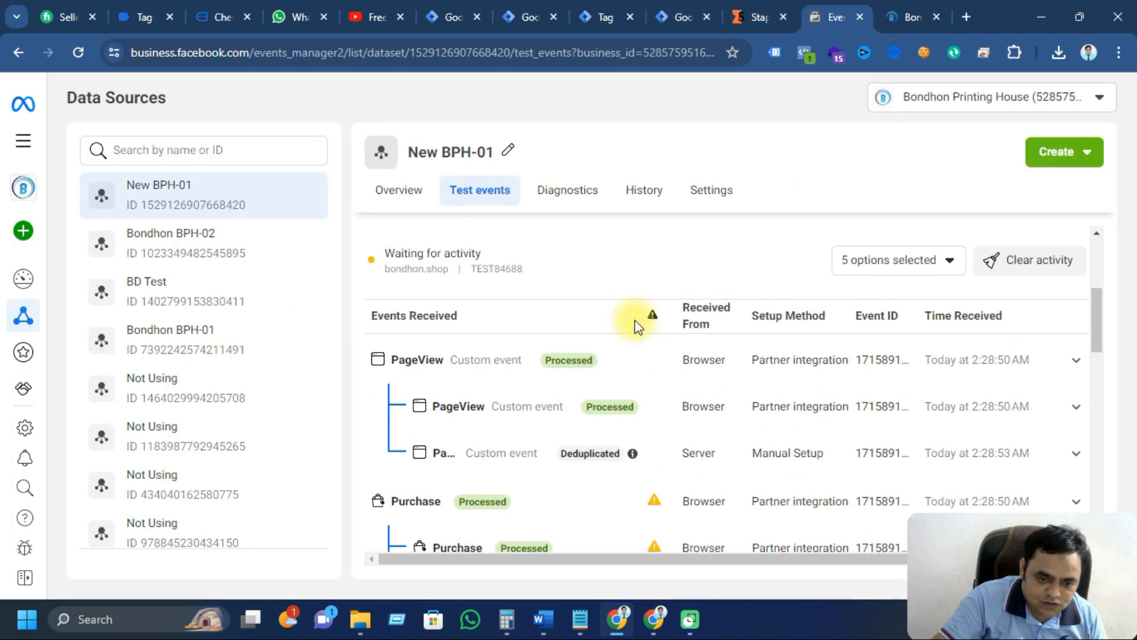
scroll(637, 327, "up", 4)
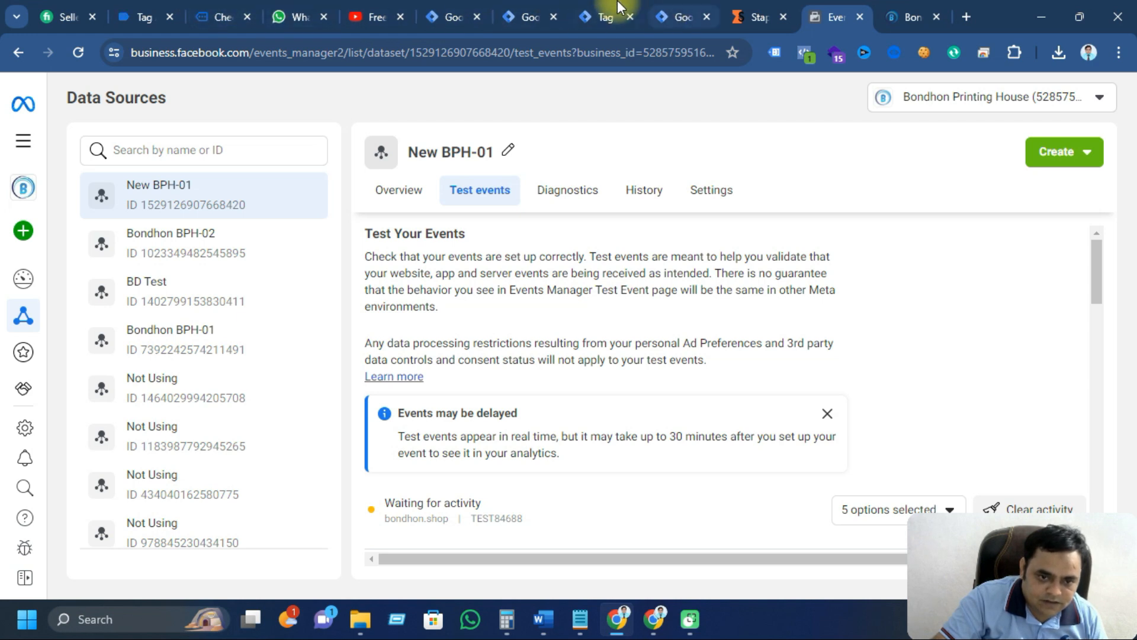
left_click(602, 16)
left_click(681, 17)
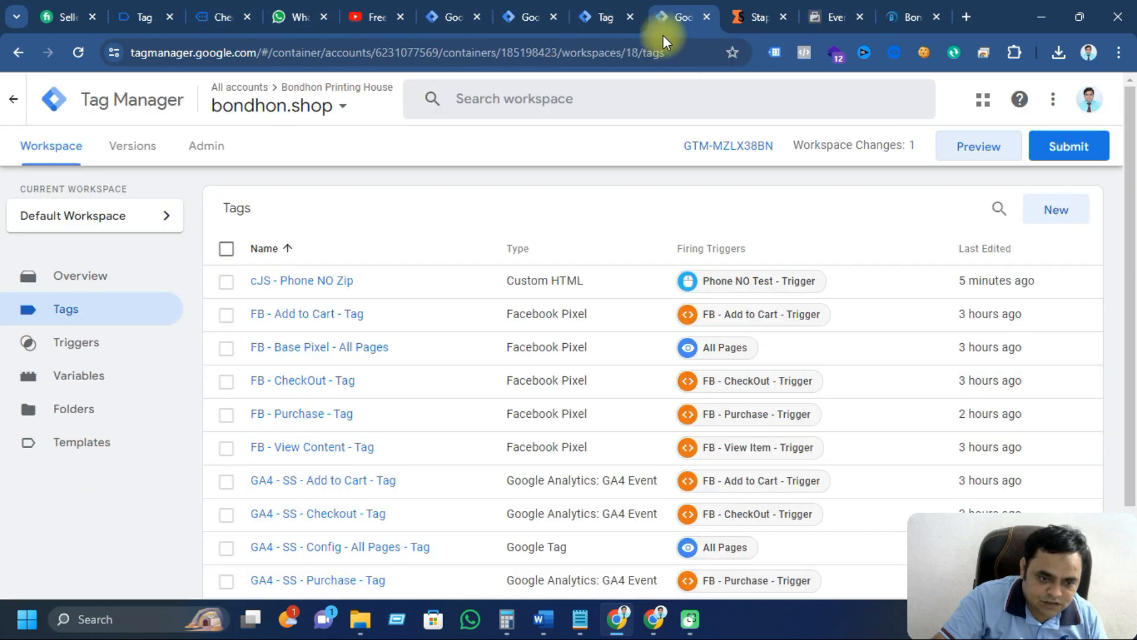
Step: Examine the variable values of the purchase event for bondhon.shop in Tag Assistant, including product, customer and order data
left_click(223, 15)
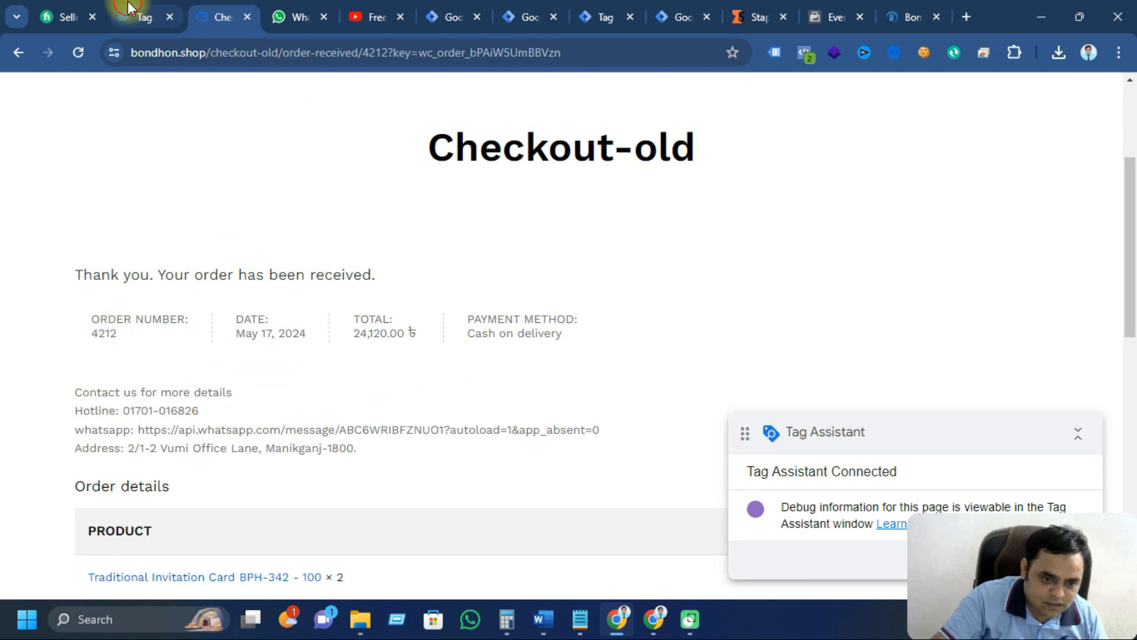
left_click(142, 16)
left_click(471, 379)
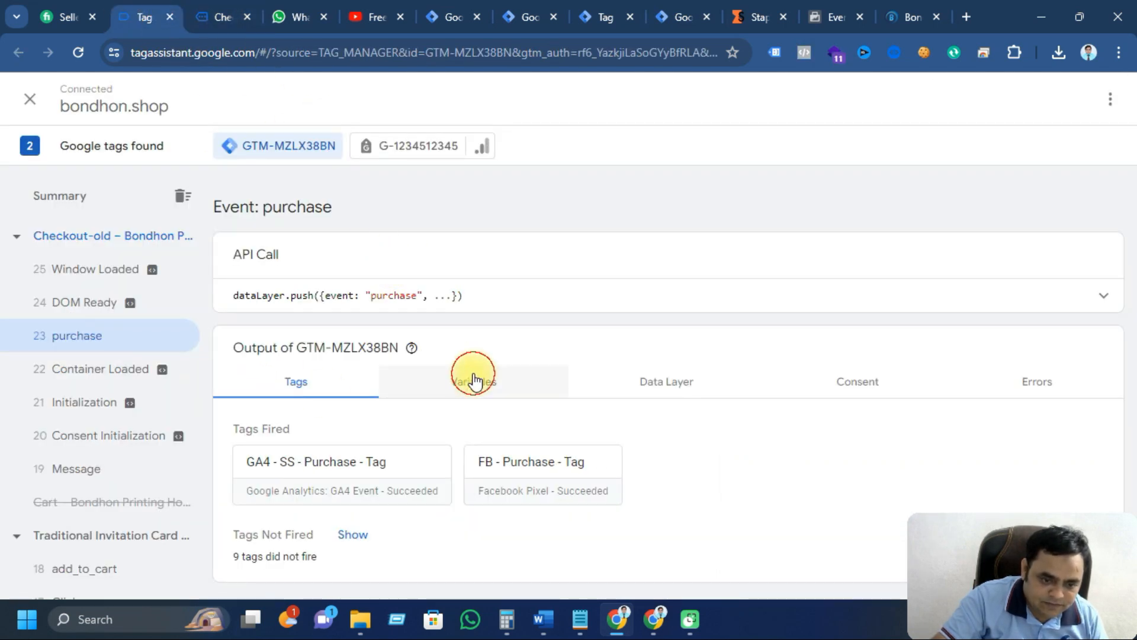
scroll(538, 385, "down", 5)
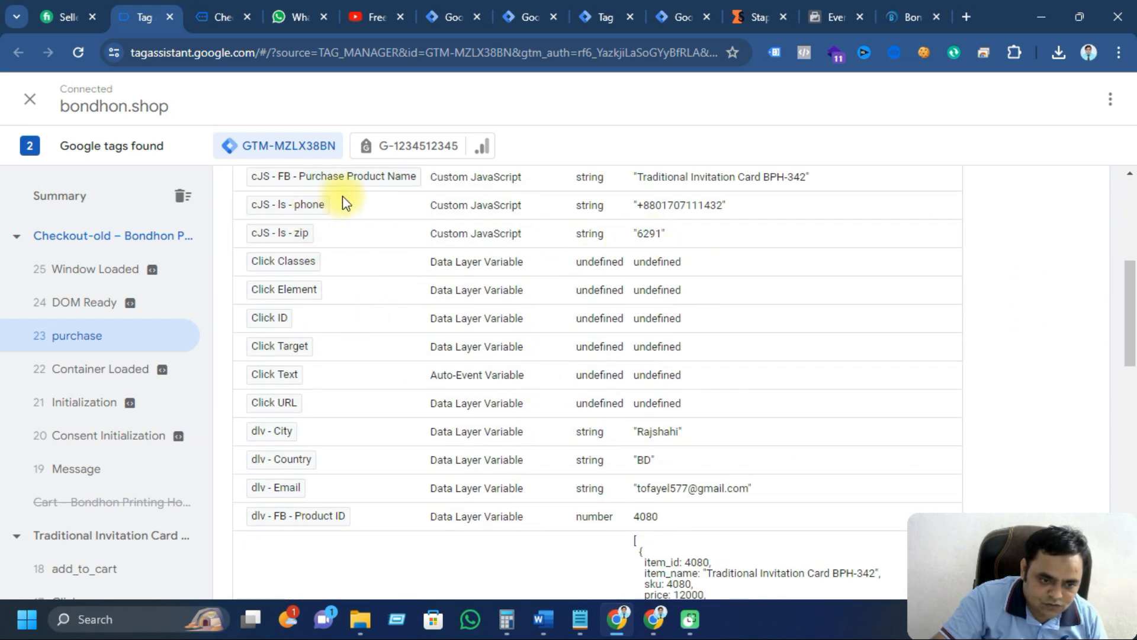
scroll(656, 361, "up", 3)
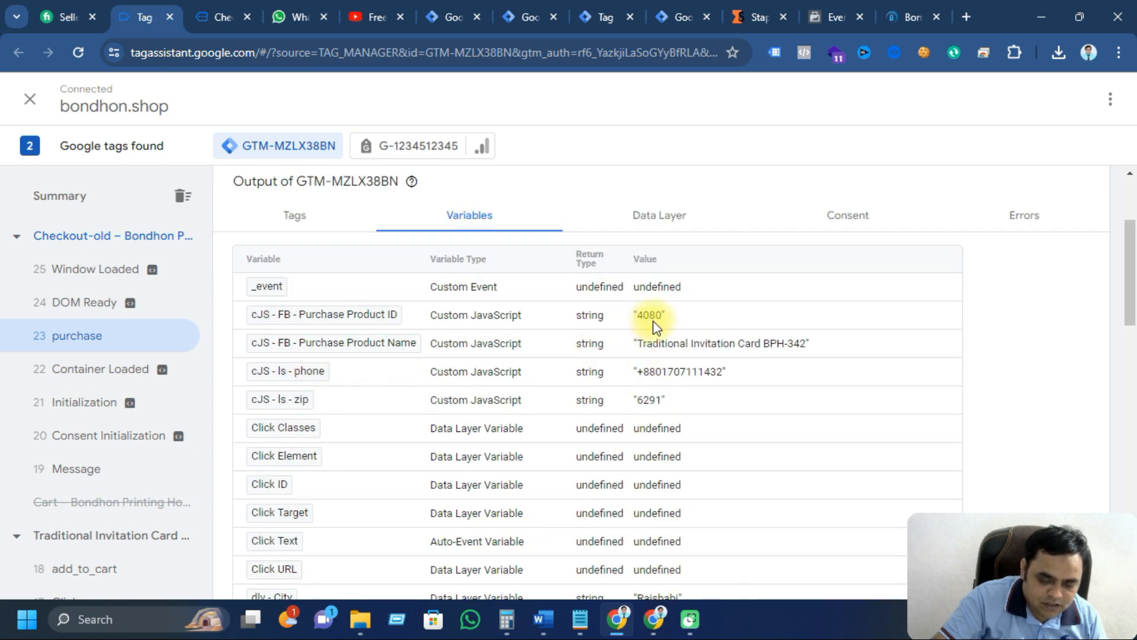
scroll(654, 324, "down", 6)
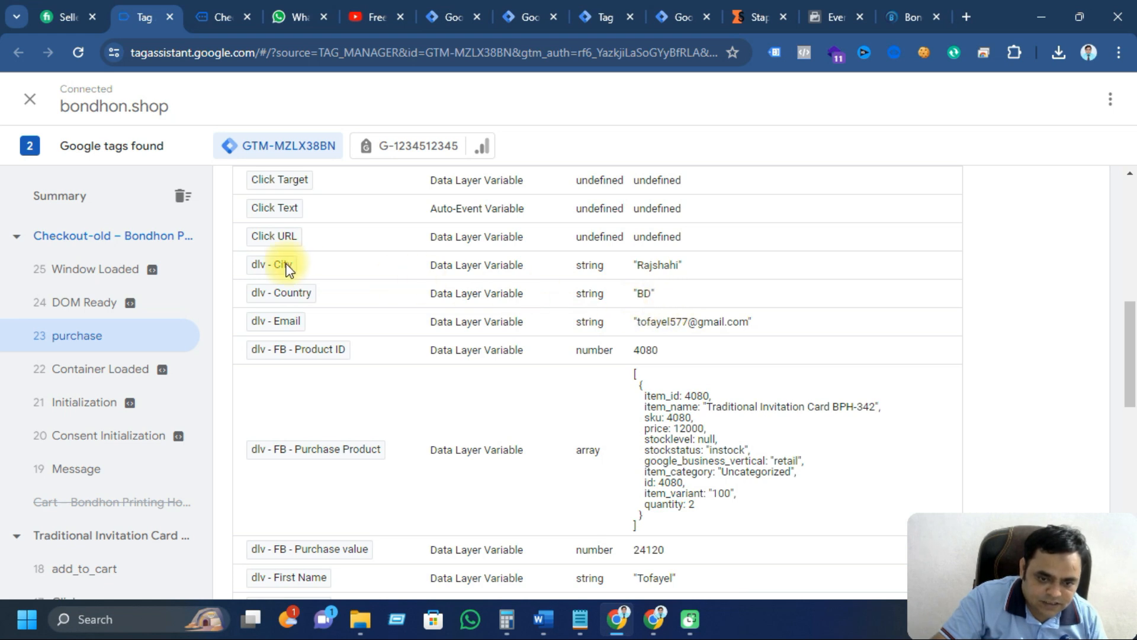
scroll(553, 447, "down", 4)
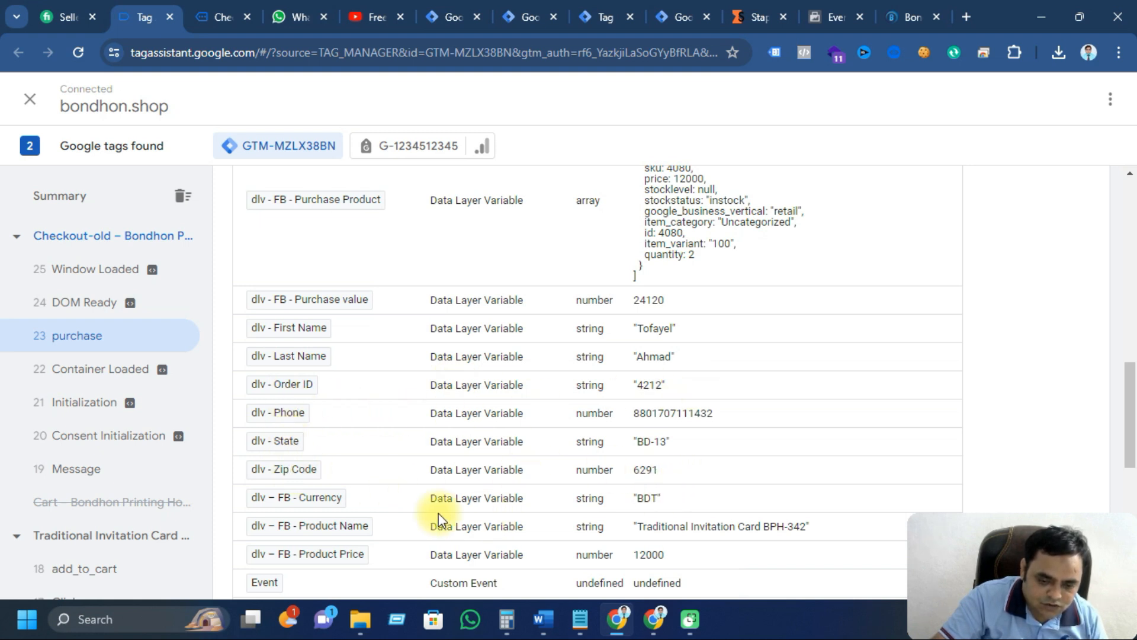
scroll(506, 439, "up", 10)
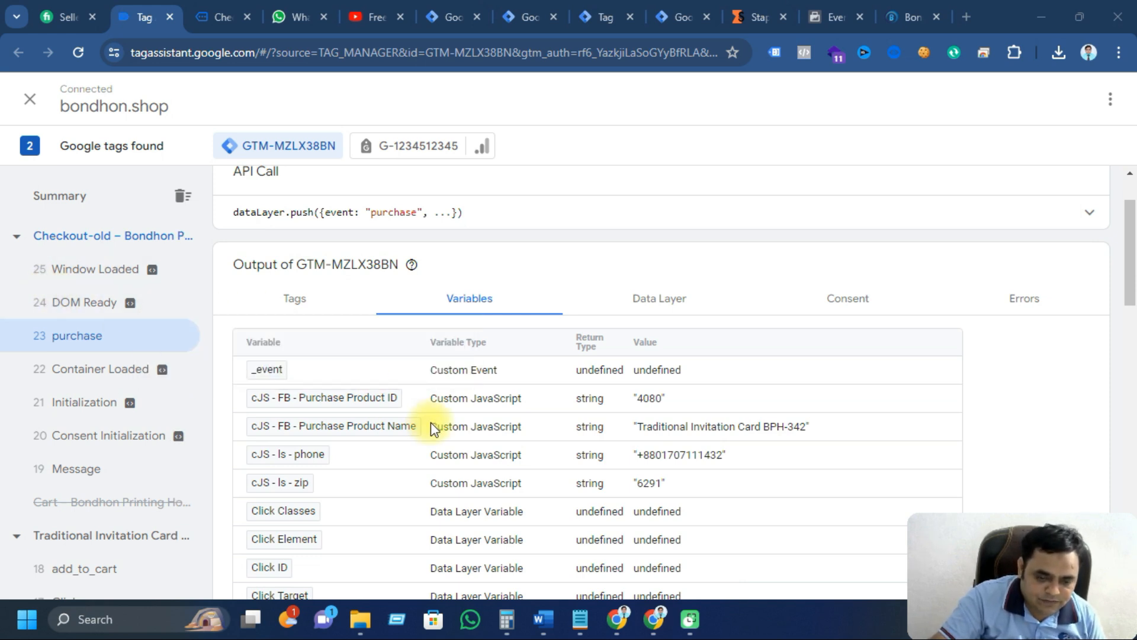
scroll(431, 421, "down", 5)
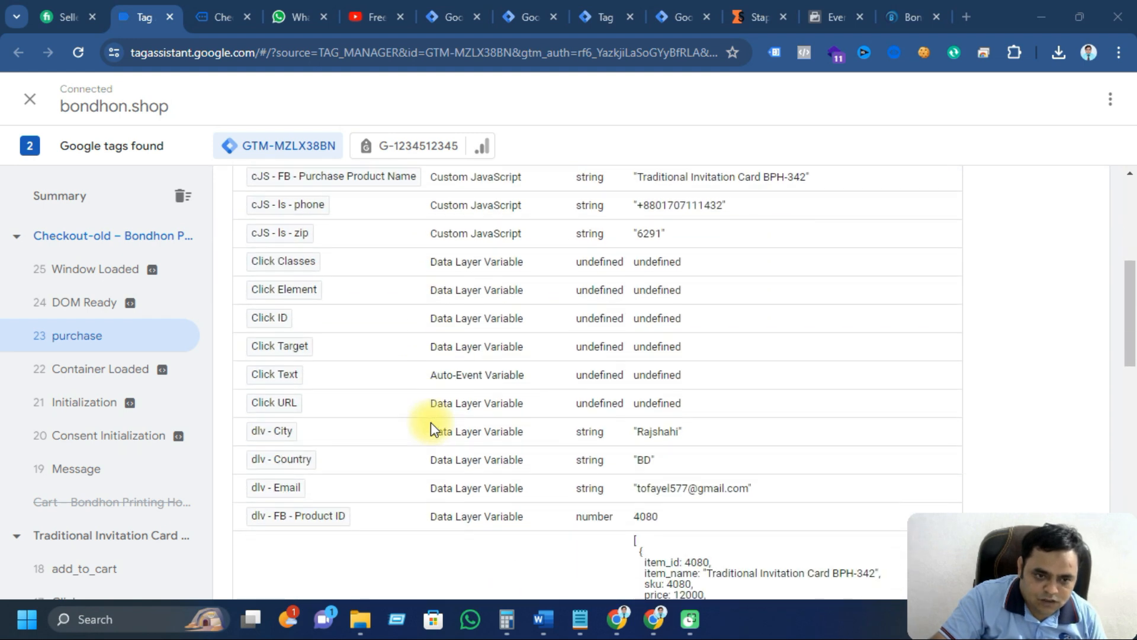
scroll(432, 421, "up", 5)
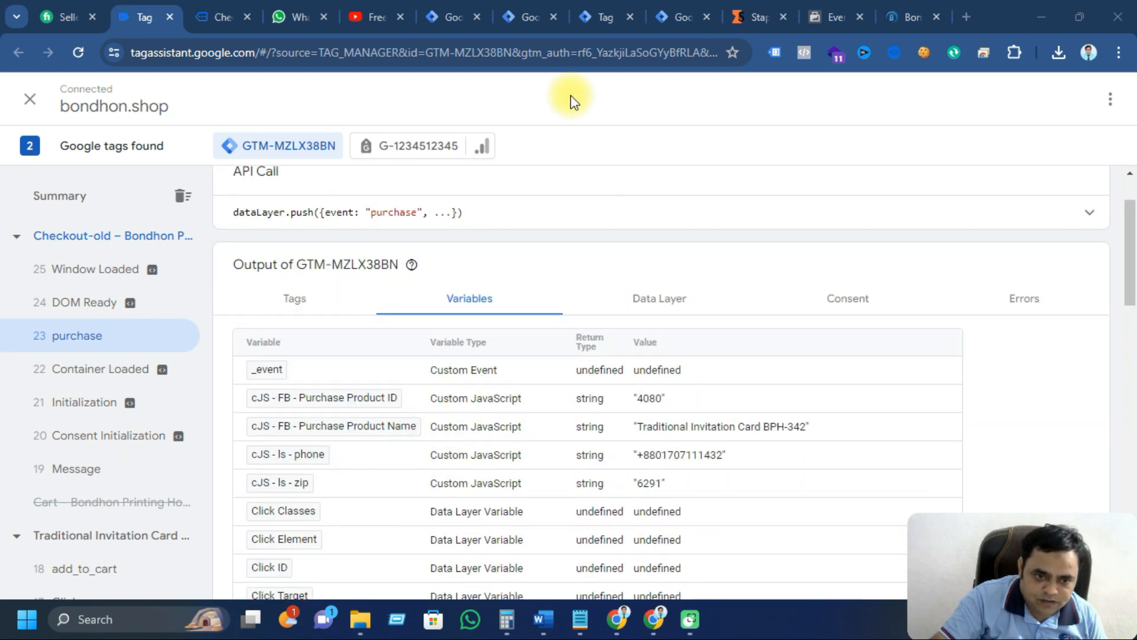
Step: Browse the latest and older uploads in the video list of the freelancer's YouTube channel
left_click(363, 16)
scroll(406, 358, "up", 15)
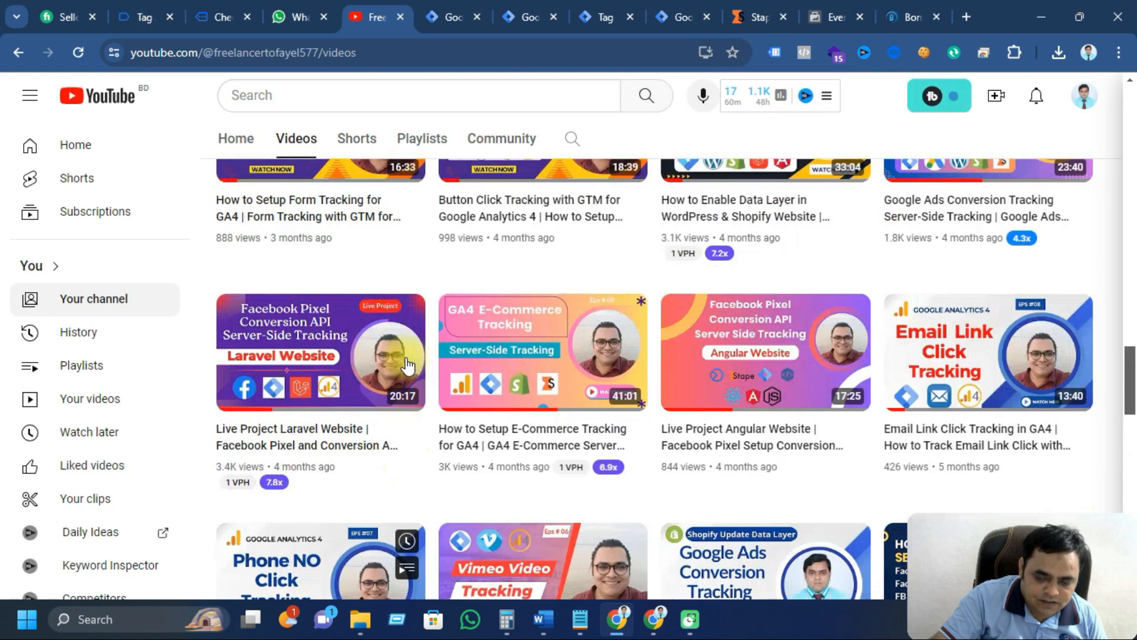
scroll(406, 358, "up", 20)
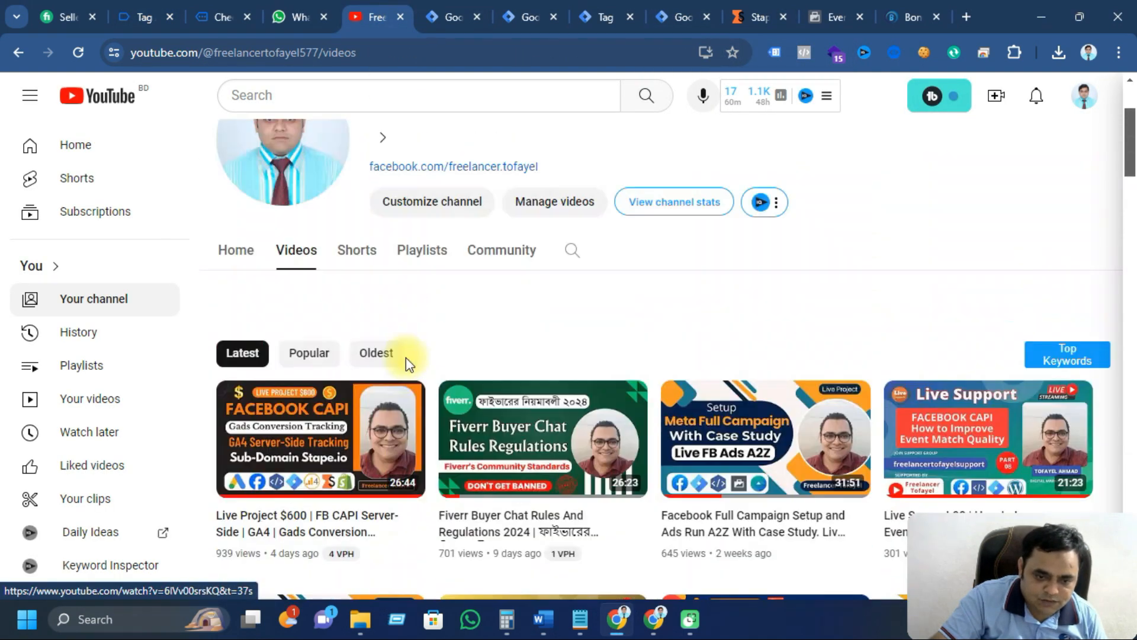
scroll(406, 357, "down", 7)
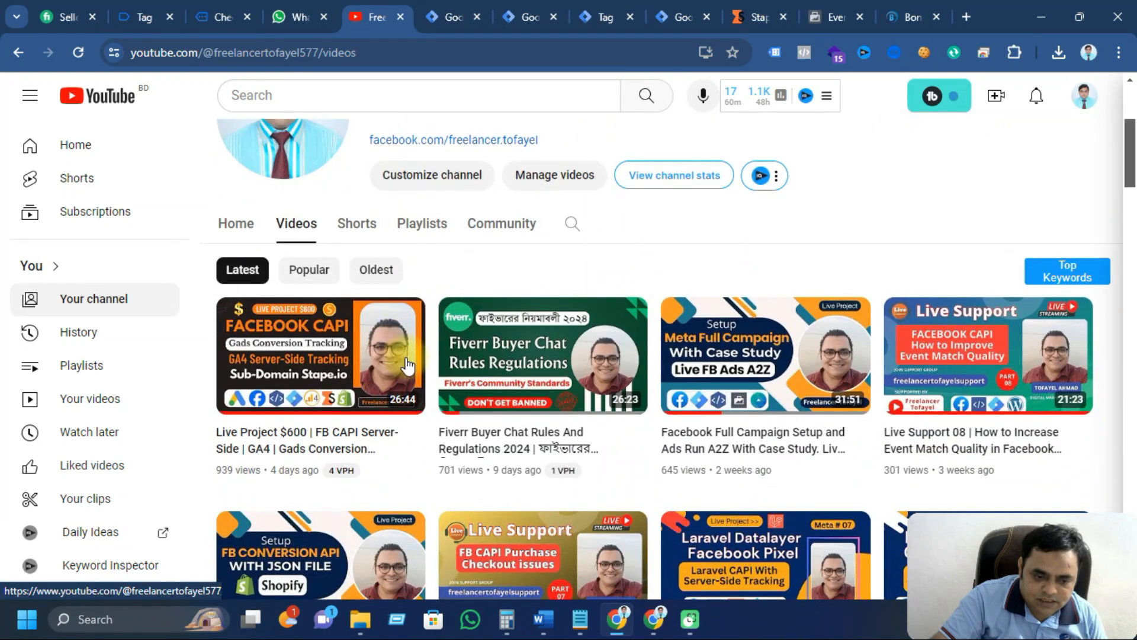
scroll(408, 367, "down", 1)
scroll(408, 367, "up", 4)
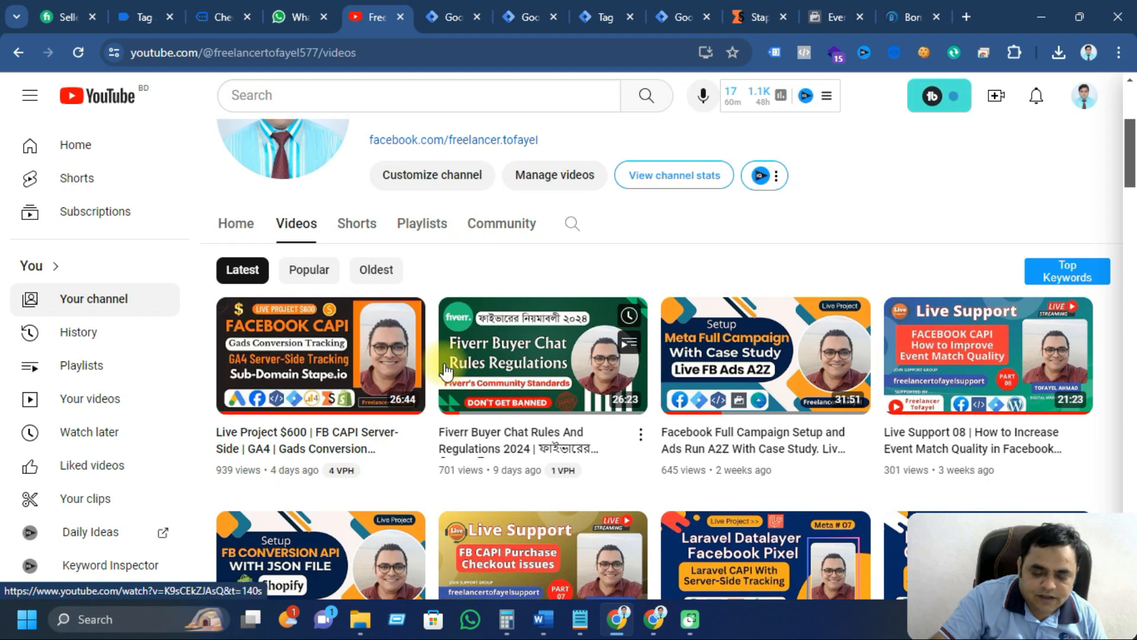
scroll(517, 434, "up", 1)
scroll(517, 435, "up", 3)
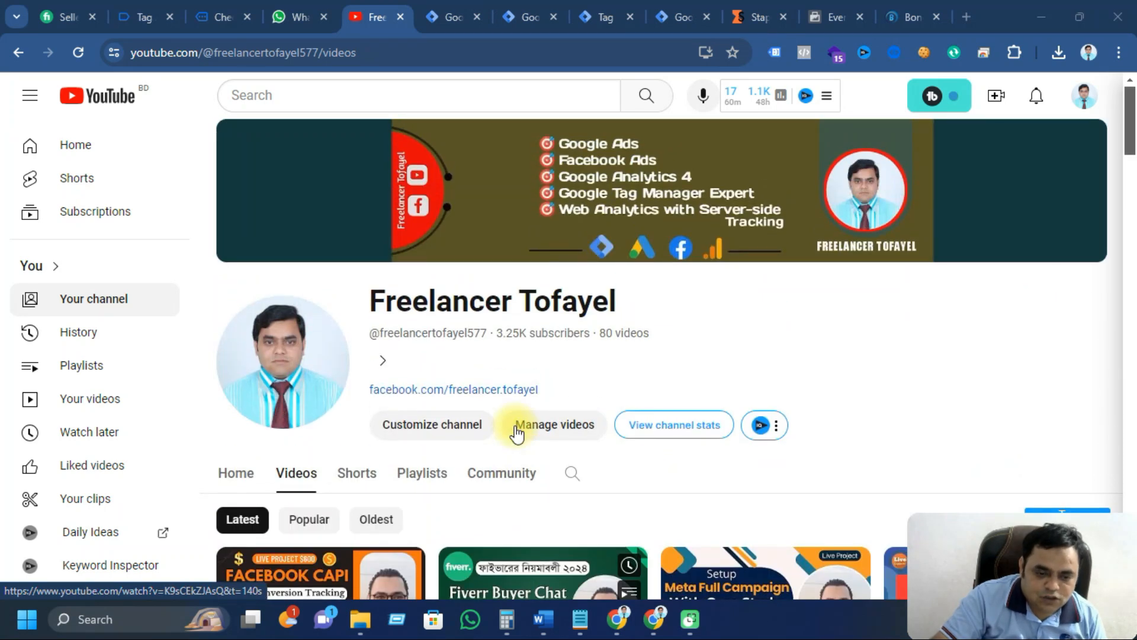
scroll(517, 434, "down", 3)
scroll(517, 434, "down", 3)
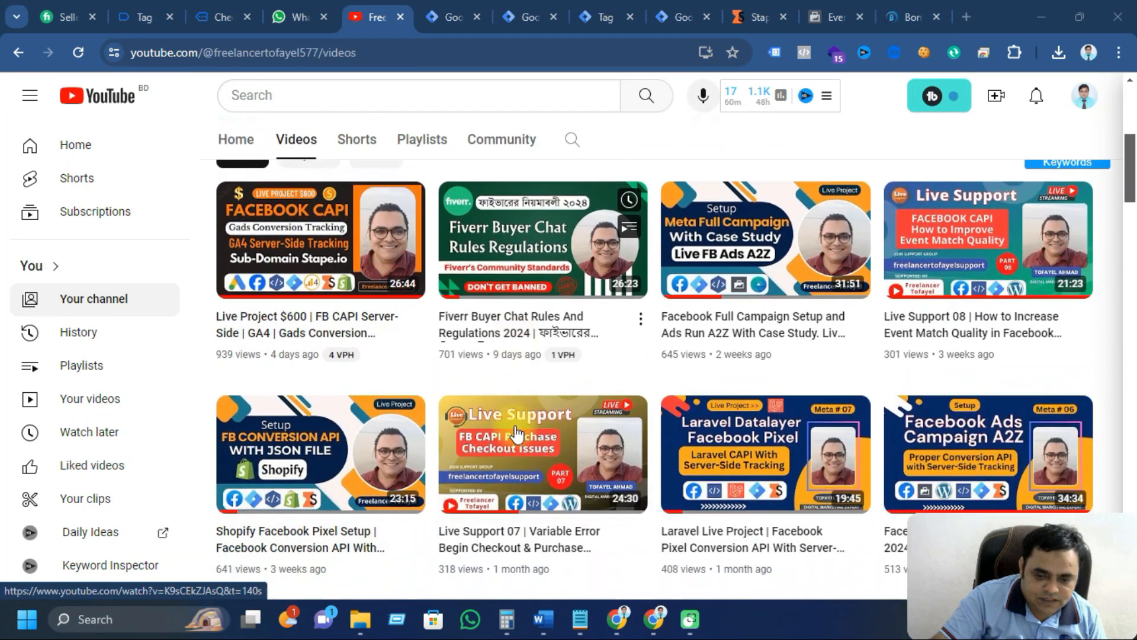